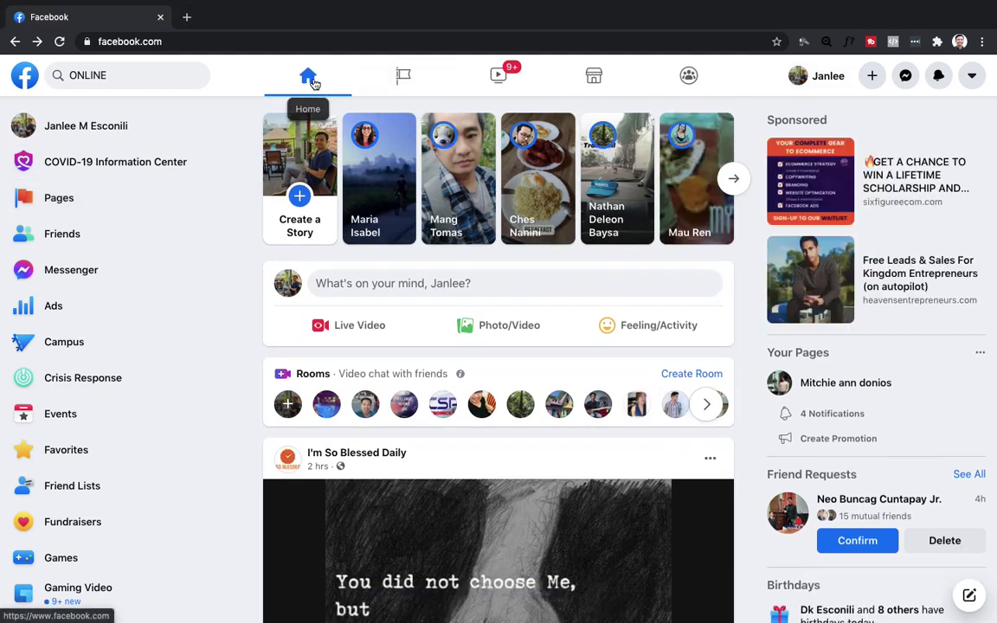
# Go to Facebook's Pages section and start creating a new page.
pyautogui.click(59, 199)
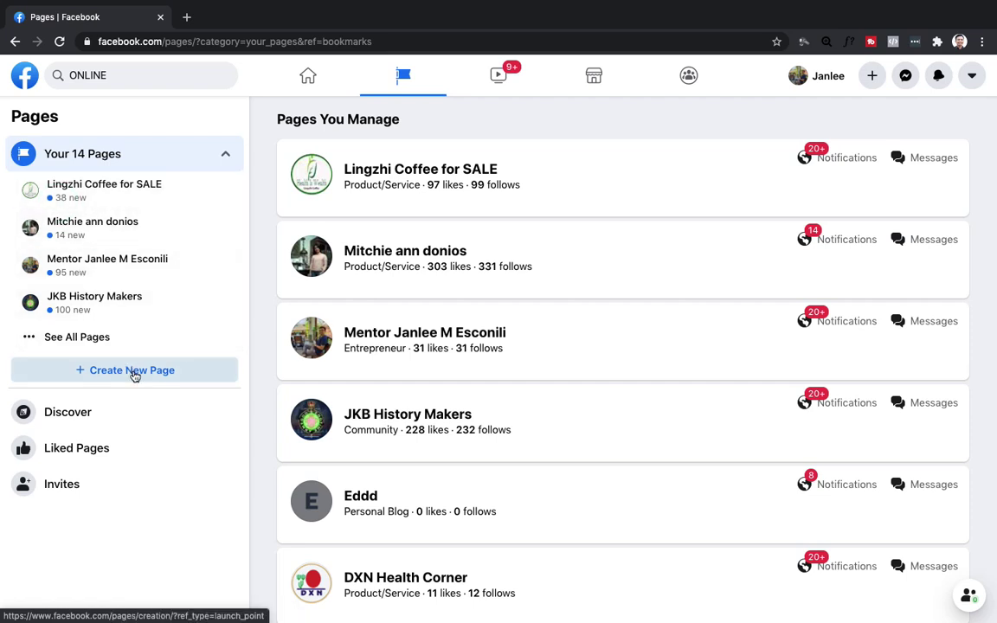
pyautogui.click(132, 372)
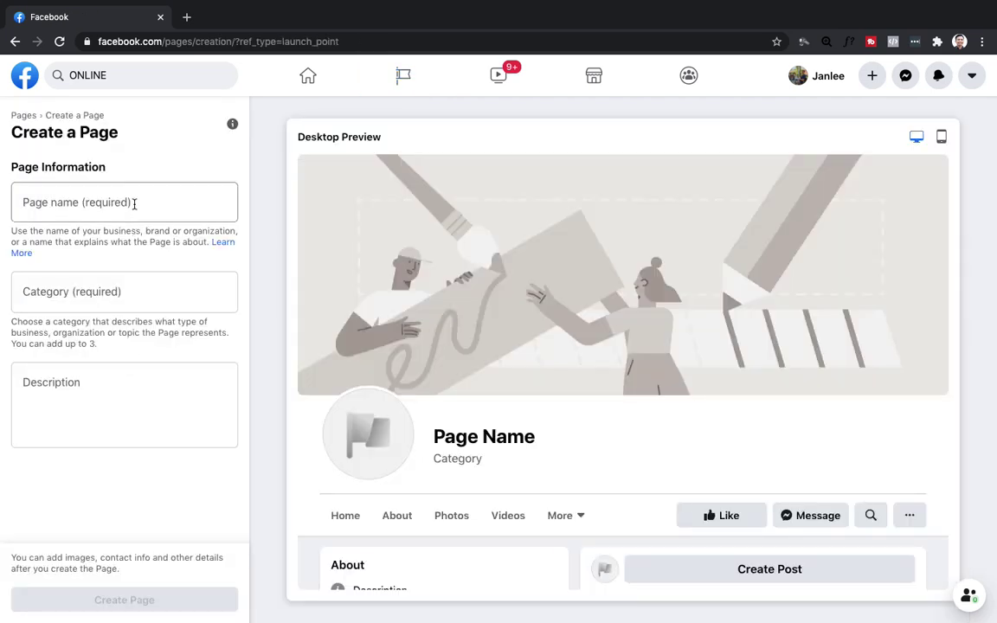
# Enter 'Health first' as the new Facebook page's name, correcting typos along the way.
pyautogui.click(134, 200)
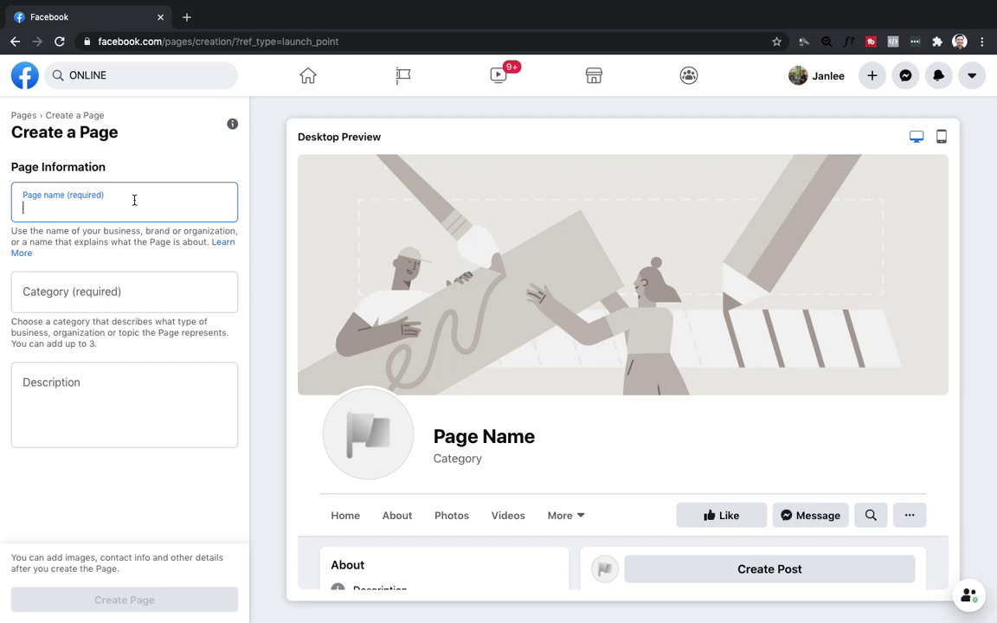
pyautogui.write('hEAL')
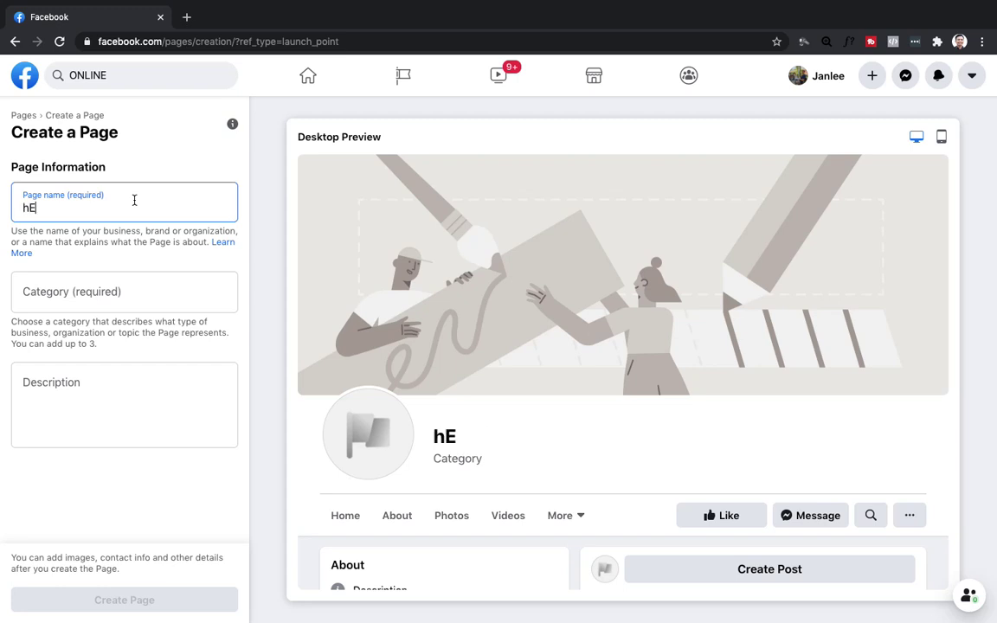
pyautogui.press('BackSpace')
pyautogui.press('BackSpace')
pyautogui.press('BackSpace')
pyautogui.press('BackSpace')
pyautogui.write('hEL')
pyautogui.press('BackSpace')
pyautogui.press('BackSpace')
pyautogui.press('BackSpace')
pyautogui.write('h')
pyautogui.press('BackSpace')
pyautogui.write('Health tigh')
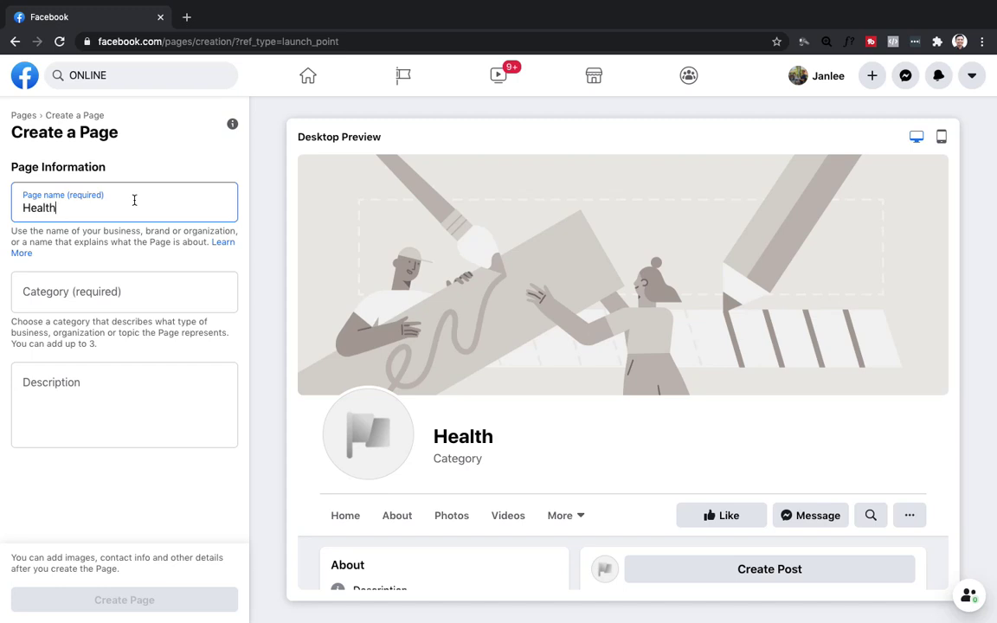
pyautogui.press('BackSpace')
pyautogui.press('BackSpace')
pyautogui.press('BackSpace')
pyautogui.press('BackSpace')
pyautogui.press('BackSpace')
pyautogui.write('rifg')
pyautogui.press('BackSpace')
pyautogui.press('BackSpace')
pyautogui.write('ght')
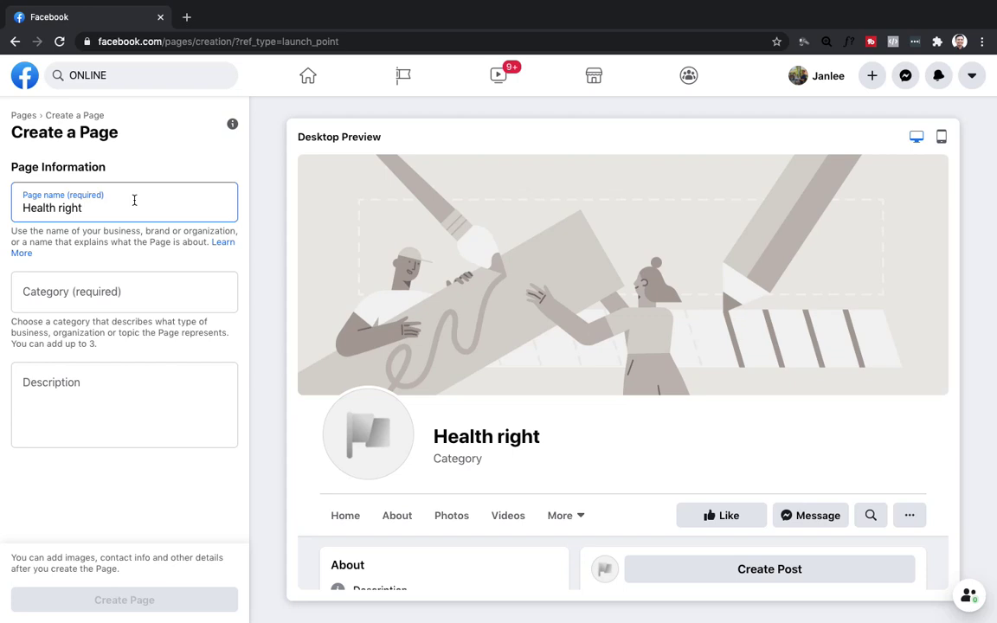
pyautogui.press('BackSpace')
pyautogui.press('BackSpace')
pyautogui.press('BackSpace')
pyautogui.press('BackSpace')
pyautogui.press('BackSpace')
pyautogui.press('BackSpace')
pyautogui.press('BackSpace')
pyautogui.press('BackSpace')
pyautogui.press('BackSpace')
pyautogui.press('BackSpace')
pyautogui.press('BackSpace')
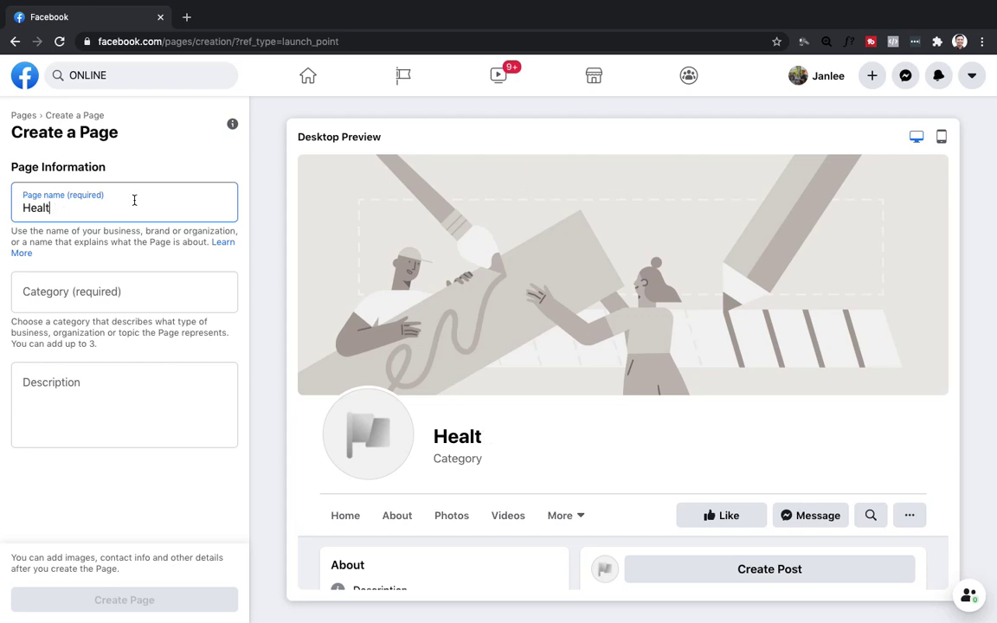
pyautogui.press('BackSpace')
pyautogui.press('BackSpace')
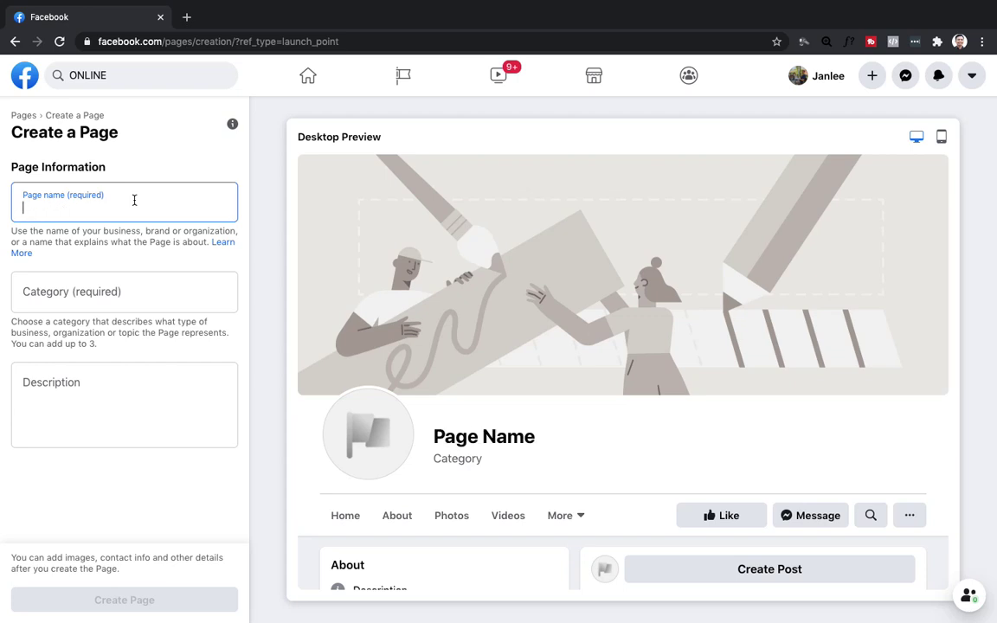
pyautogui.write('Hea')
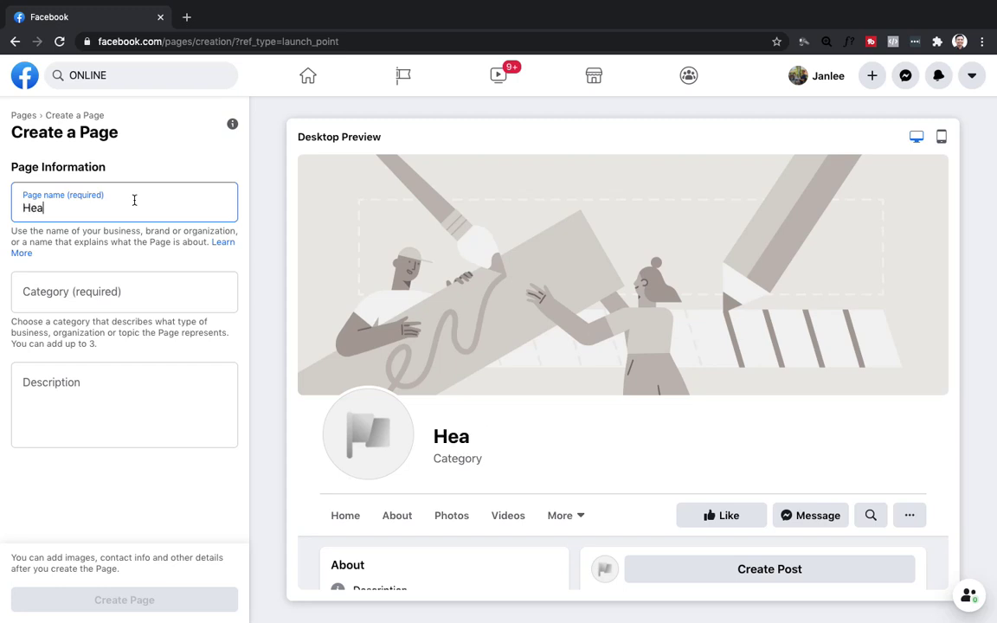
pyautogui.write('lth first')
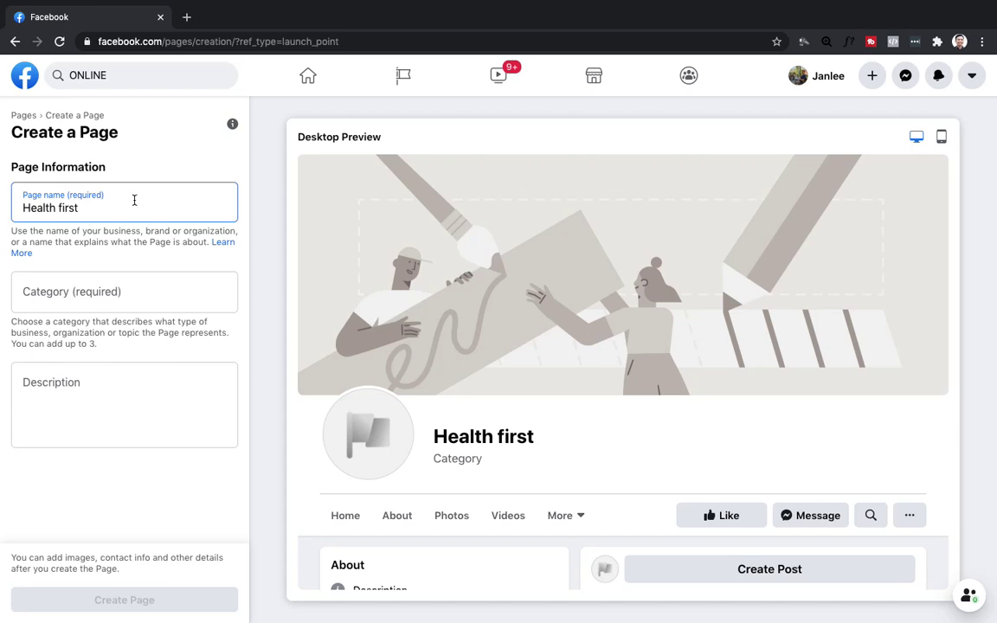
# Search the category list for 'business' and pick Business Service as the page category.
pyautogui.click(116, 276)
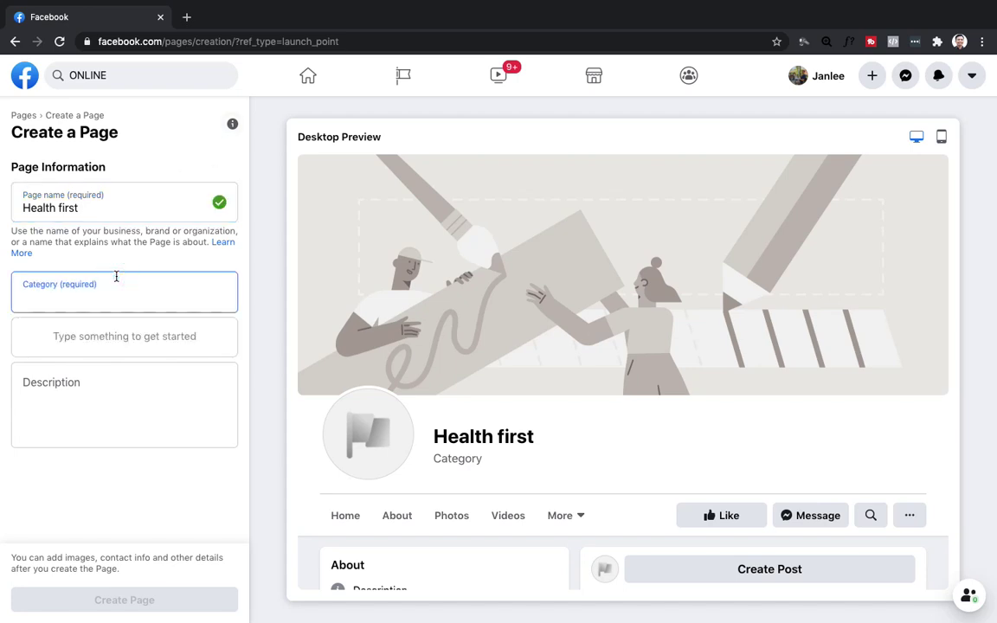
pyautogui.write('bsuiens')
pyautogui.press('BackSpace')
pyautogui.press('BackSpace')
pyautogui.press('BackSpace')
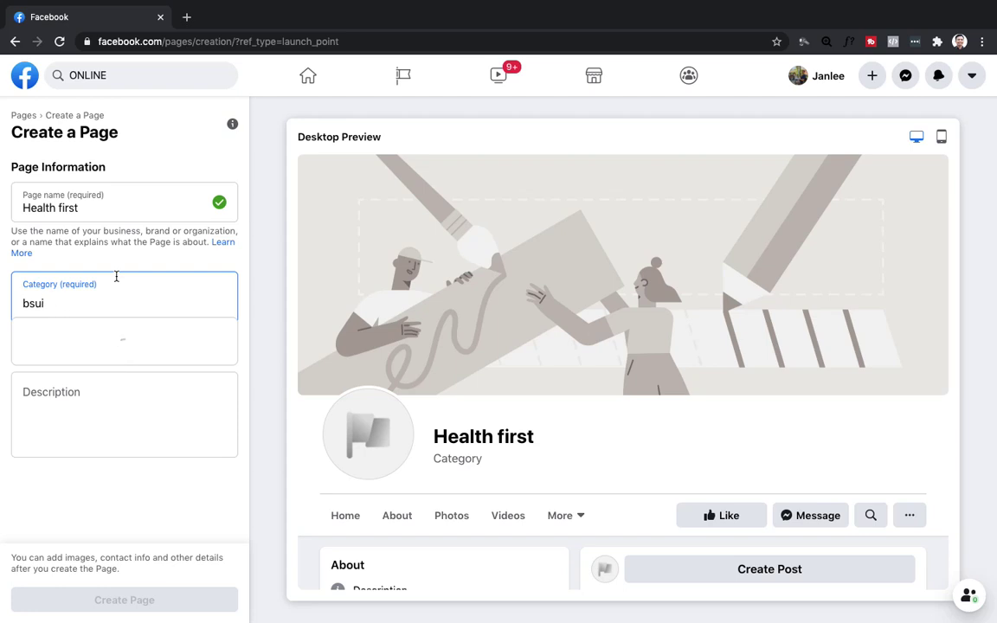
pyautogui.press('BackSpace')
pyautogui.press('BackSpace')
pyautogui.press('BackSpace')
pyautogui.write('usiness')
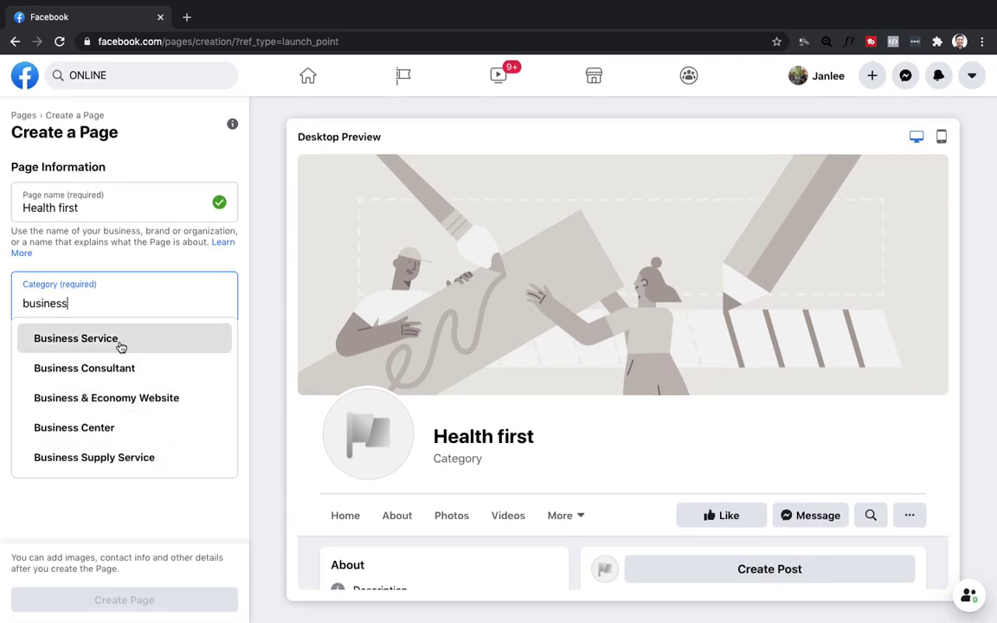
pyautogui.press('BackSpace')
pyautogui.press('BackSpace')
pyautogui.press('BackSpace')
pyautogui.press('BackSpace')
pyautogui.press('BackSpace')
pyautogui.press('BackSpace')
pyautogui.press('BackSpace')
pyautogui.press('BackSpace')
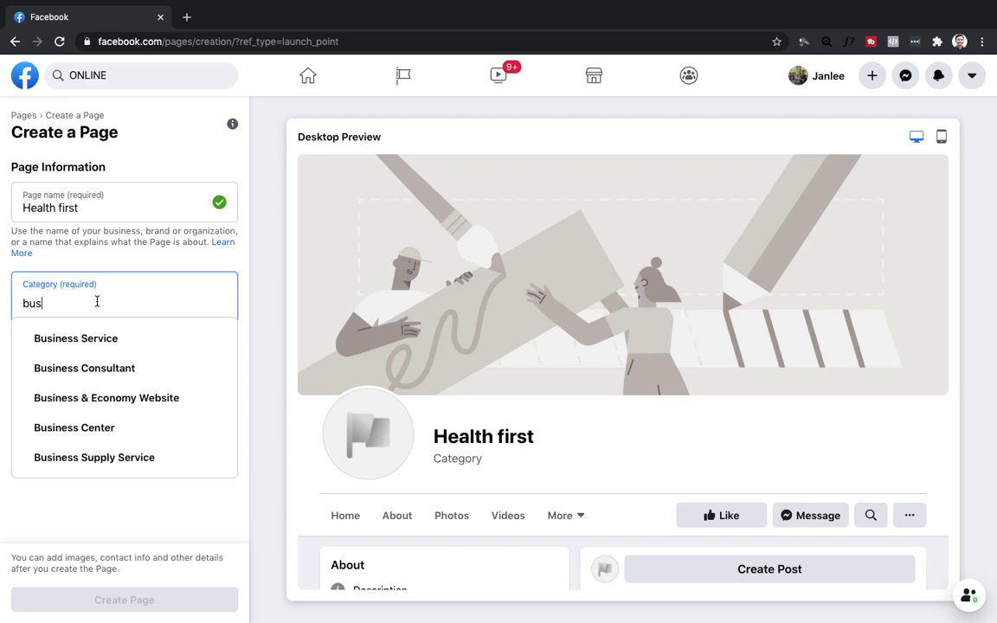
pyautogui.write('ene')
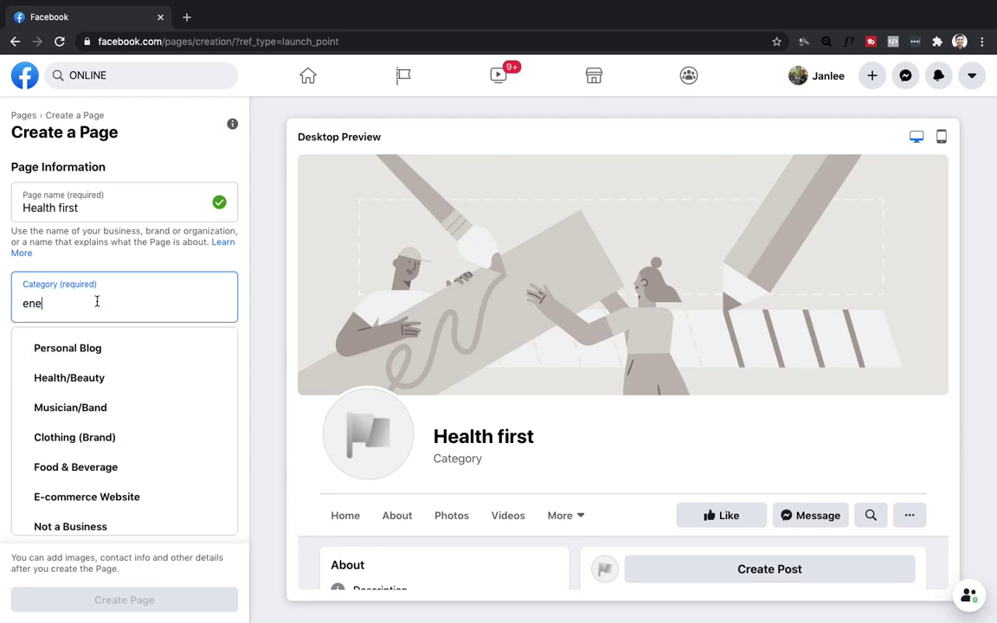
pyautogui.press('BackSpace')
pyautogui.write('tre')
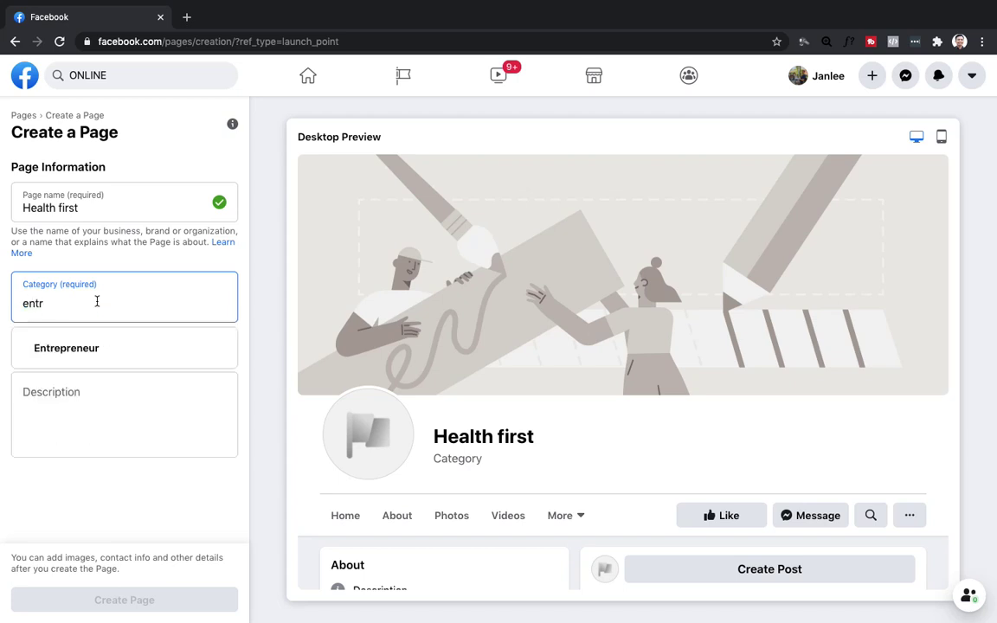
pyautogui.press('BackSpace')
pyautogui.press('BackSpace')
pyautogui.press('BackSpace')
pyautogui.press('BackSpace')
pyautogui.write('ecom')
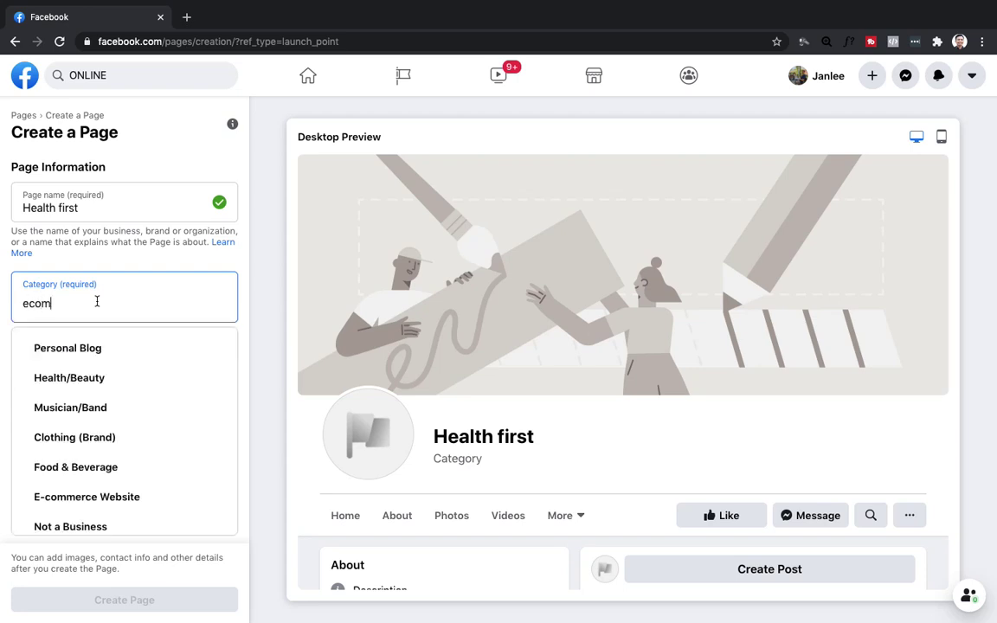
pyautogui.press('BackSpace')
pyautogui.press('BackSpace')
pyautogui.press('BackSpace')
pyautogui.press('BackSpace')
pyautogui.write('bsuiness')
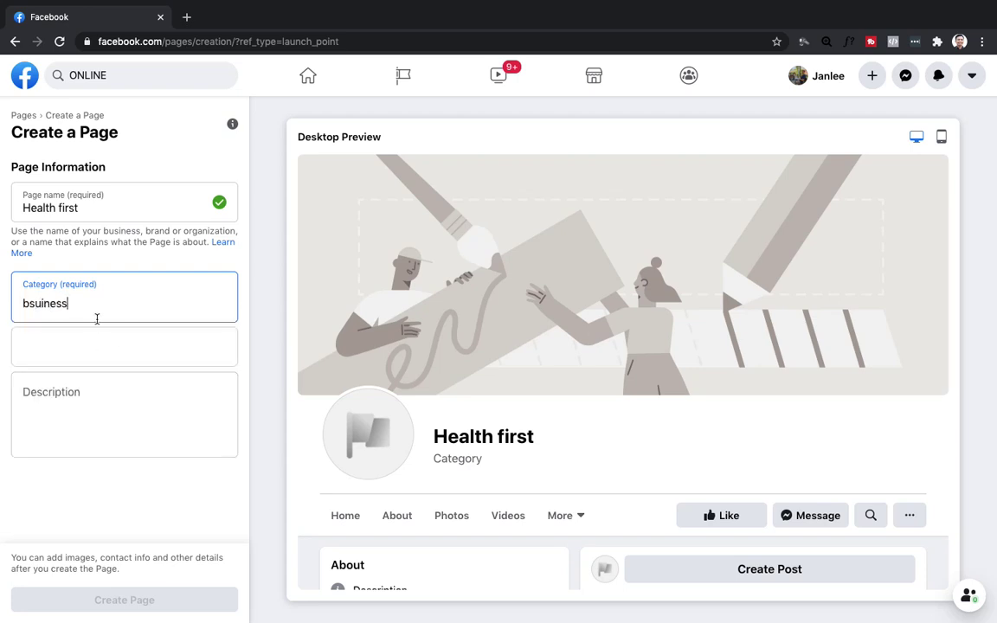
pyautogui.press('BackSpace')
pyautogui.press('BackSpace')
pyautogui.press('BackSpace')
pyautogui.press('BackSpace')
pyautogui.press('BackSpace')
pyautogui.press('BackSpace')
pyautogui.press('BackSpace')
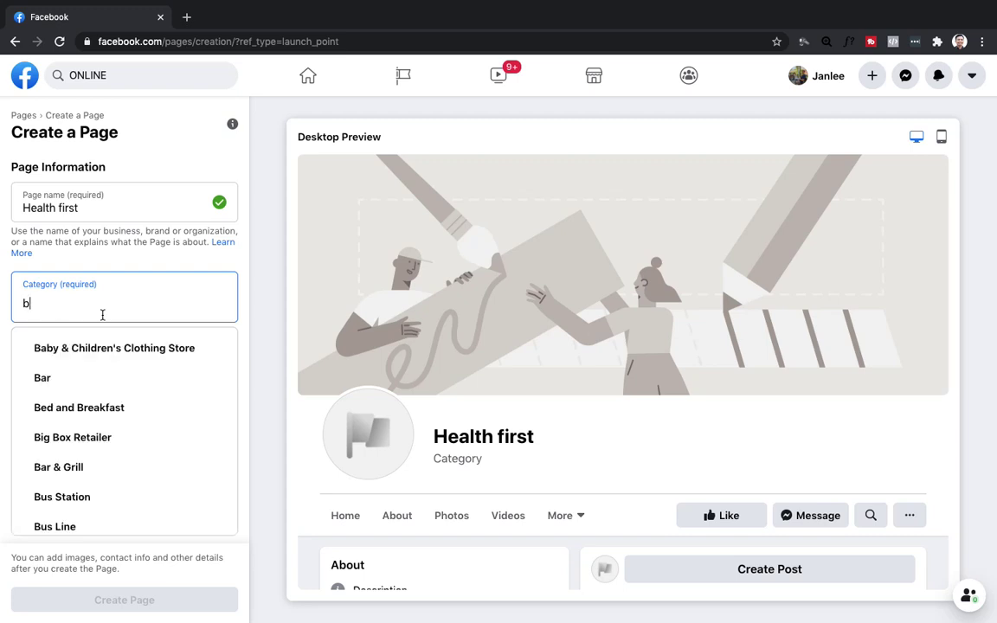
pyautogui.write('uisn')
pyautogui.press('BackSpace')
pyautogui.press('BackSpace')
pyautogui.press('BackSpace')
pyautogui.write('siness')
pyautogui.click(104, 346)
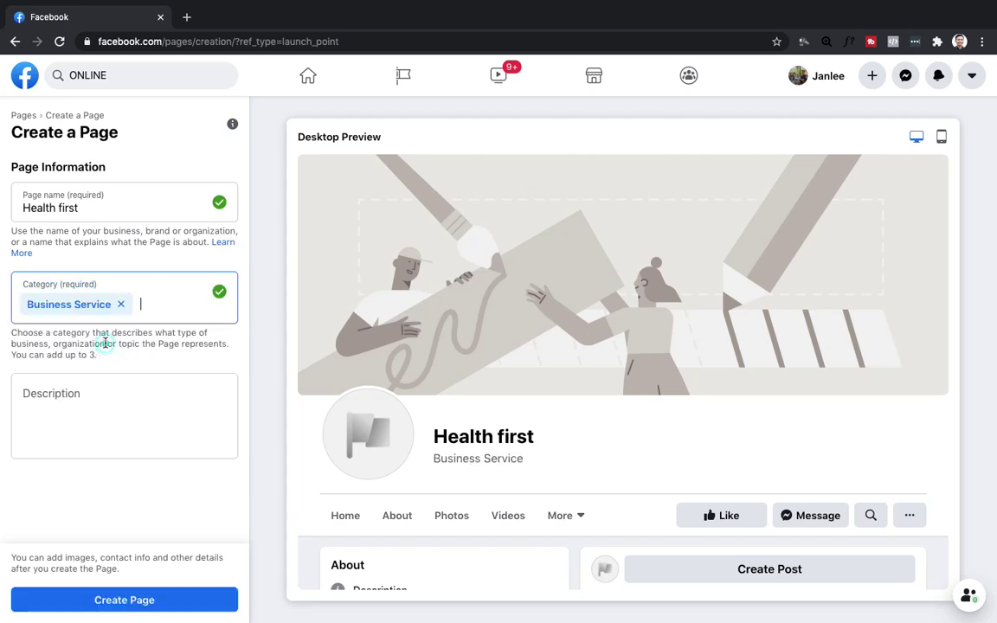
# Describe the page as staying healthy by eating and drinking organic, then create the page.
pyautogui.click(146, 401)
pyautogui.write('Heal')
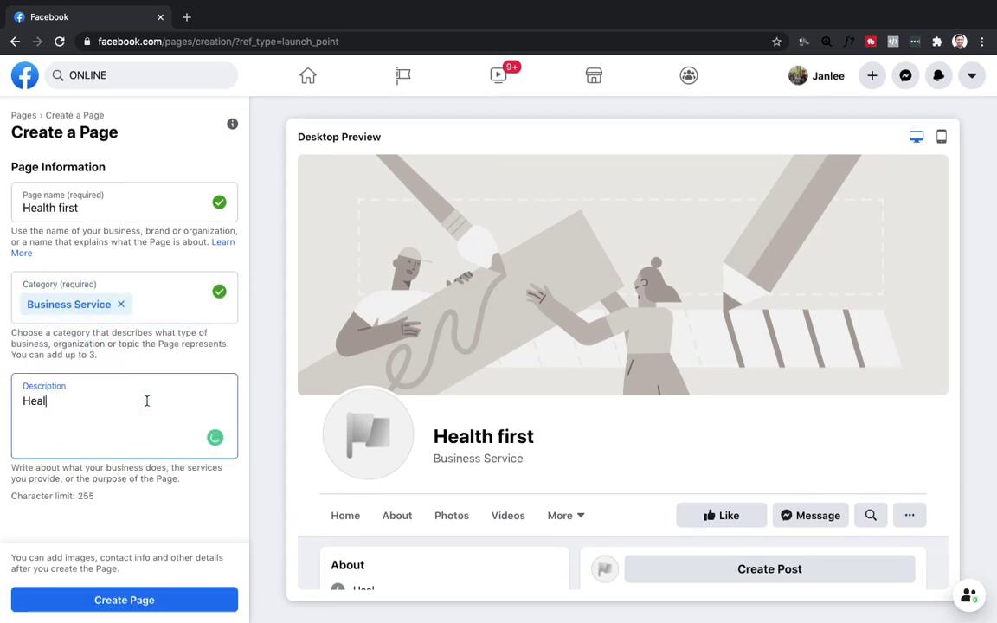
pyautogui.write('th')
pyautogui.press('BackSpace')
pyautogui.press('BackSpace')
pyautogui.press('BackSpace')
pyautogui.press('BackSpace')
pyautogui.press('BackSpace')
pyautogui.press('BackSpace')
pyautogui.press('BackSpace')
pyautogui.write('is')
pyautogui.press('BackSpace')
pyautogui.write('ts go')
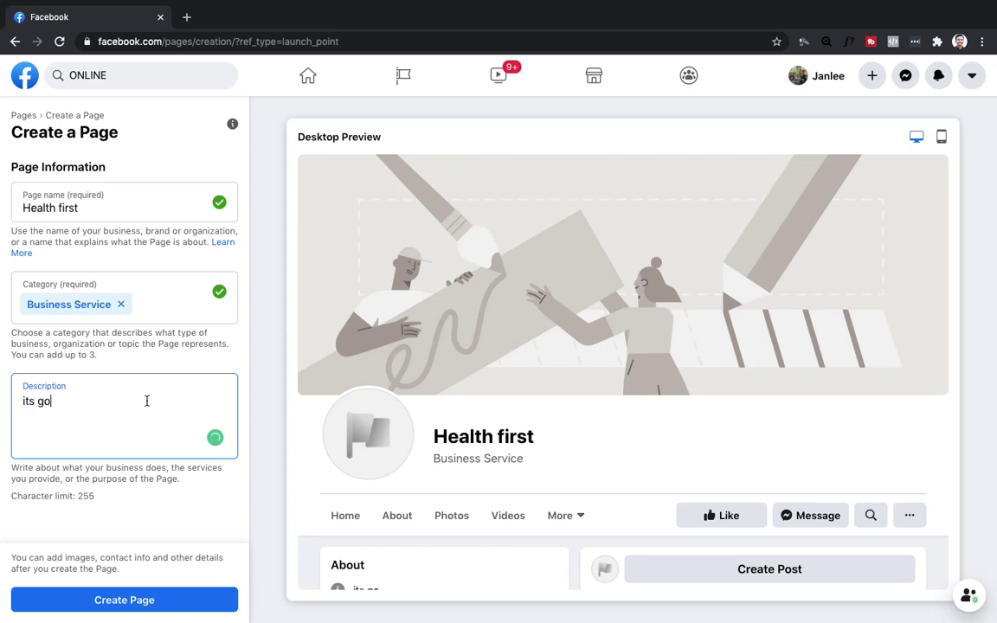
pyautogui.write('od na magi')
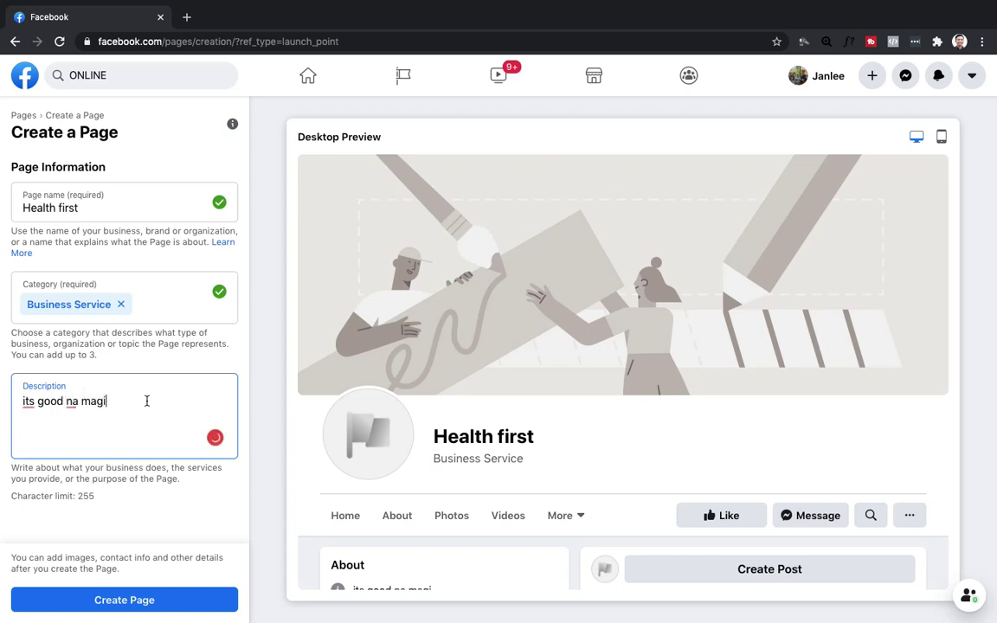
pyautogui.write('ng healty')
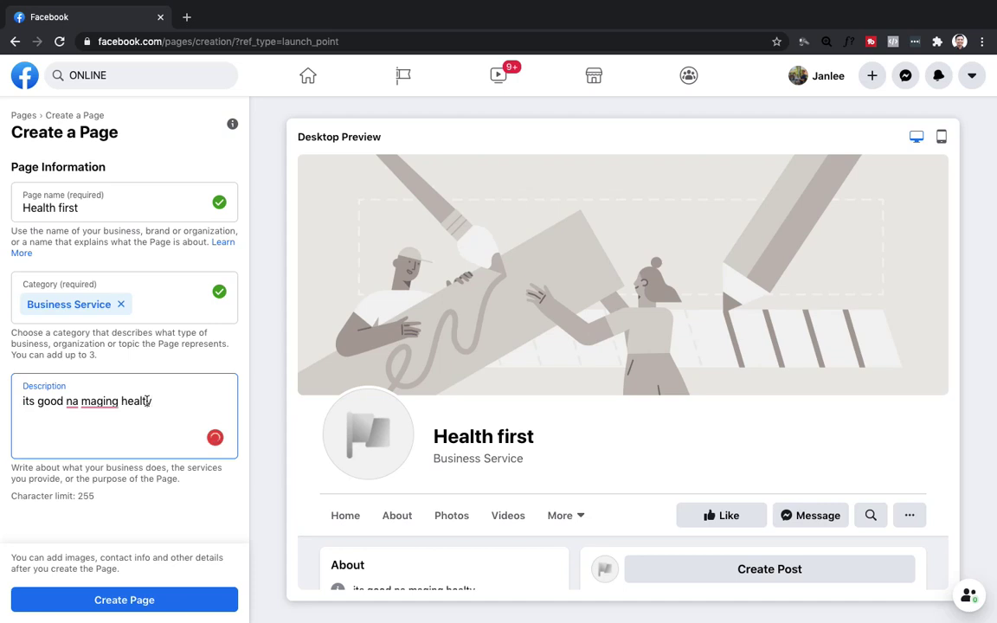
pyautogui.write('hy so make ')
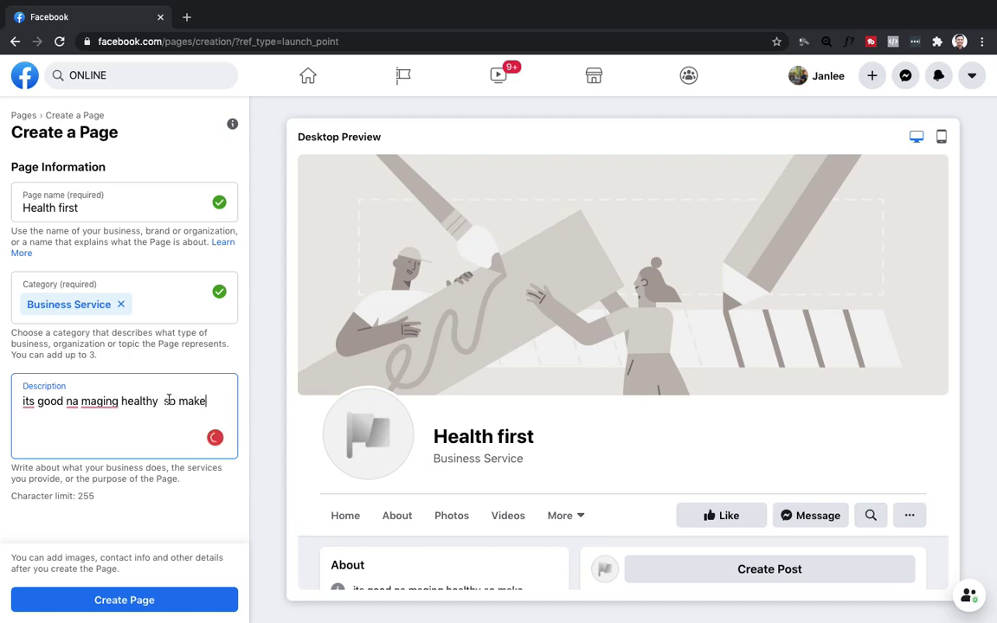
pyautogui.write('sure eat')
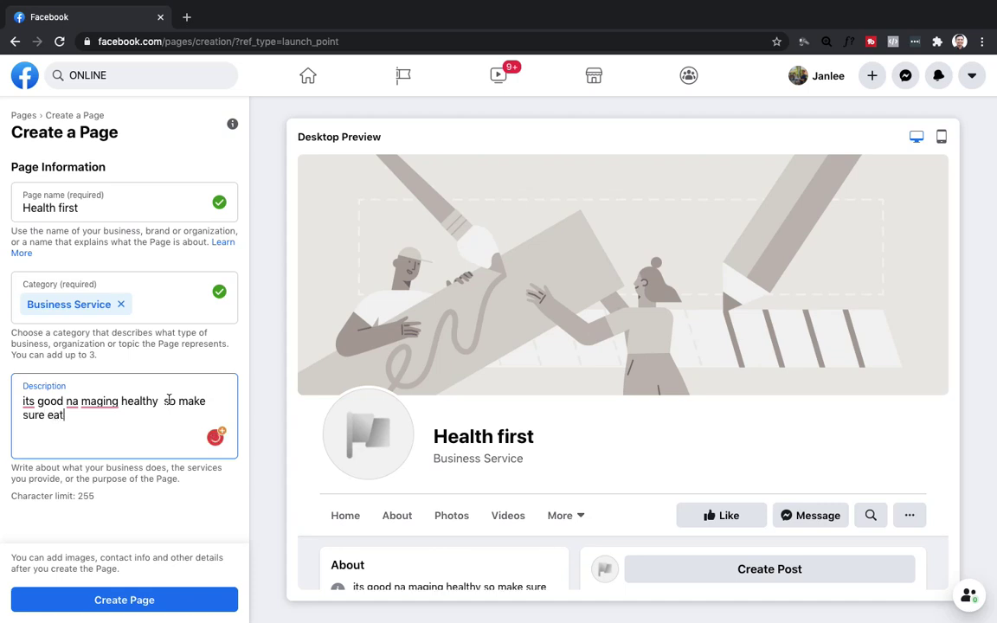
pyautogui.write(' and drink organic')
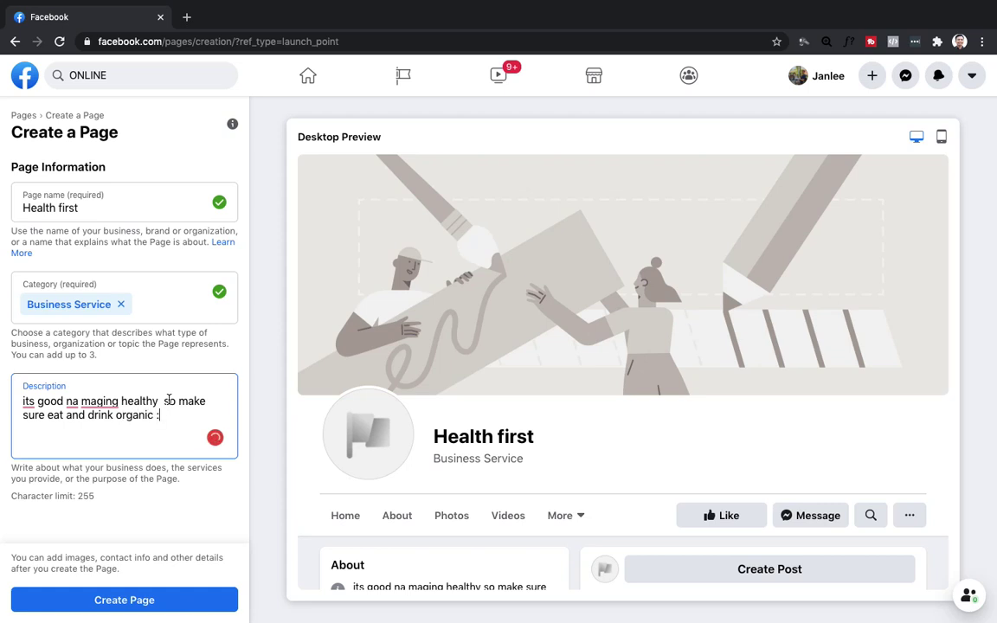
pyautogui.write(' :)')
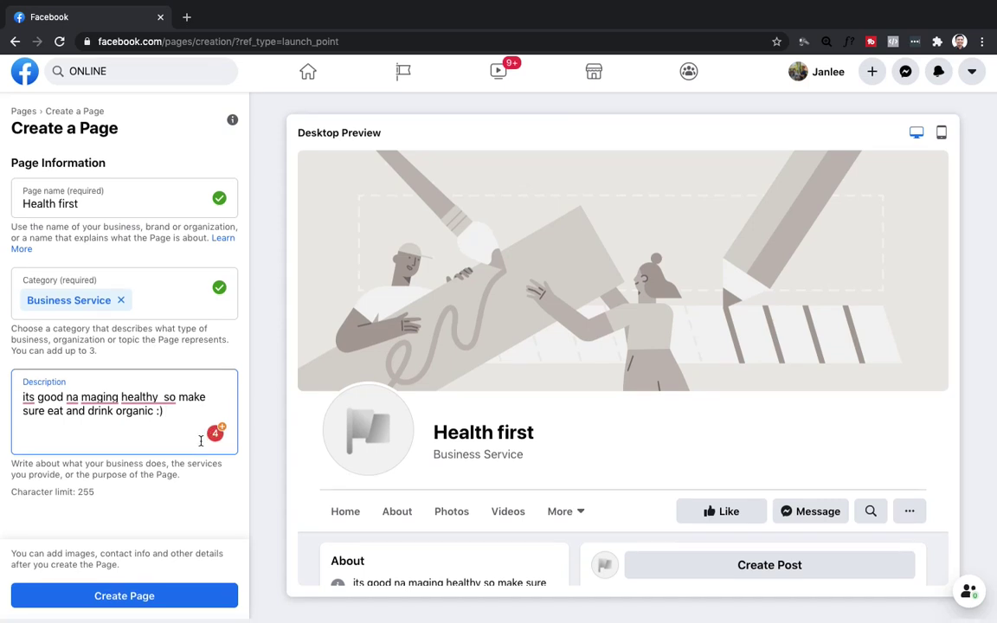
pyautogui.click(123, 600)
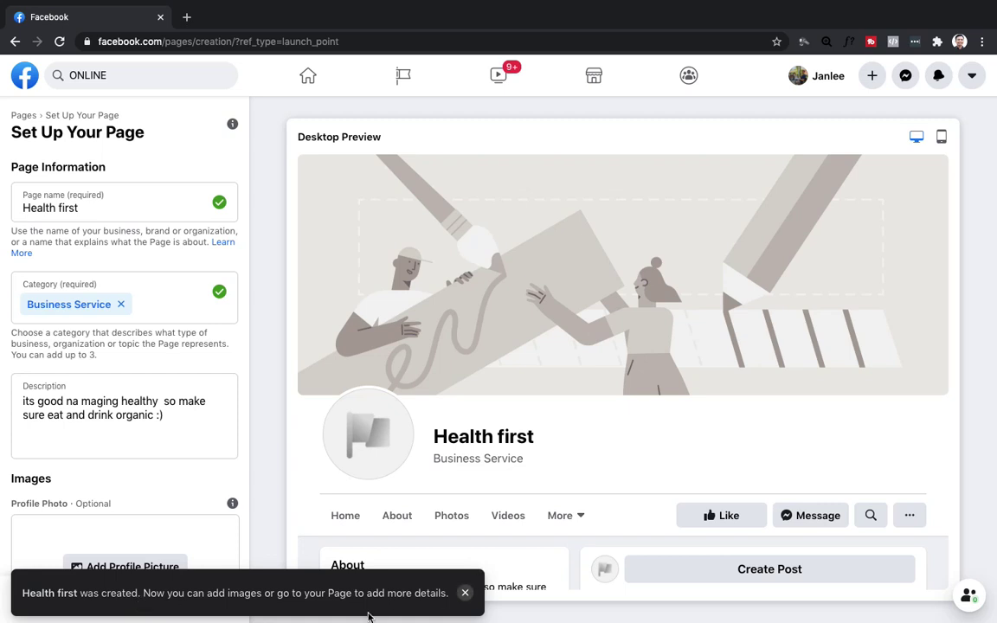
# Dismiss the creation notice and scroll the setup panel down to the Images and Cover Photo sections.
pyautogui.click(466, 593)
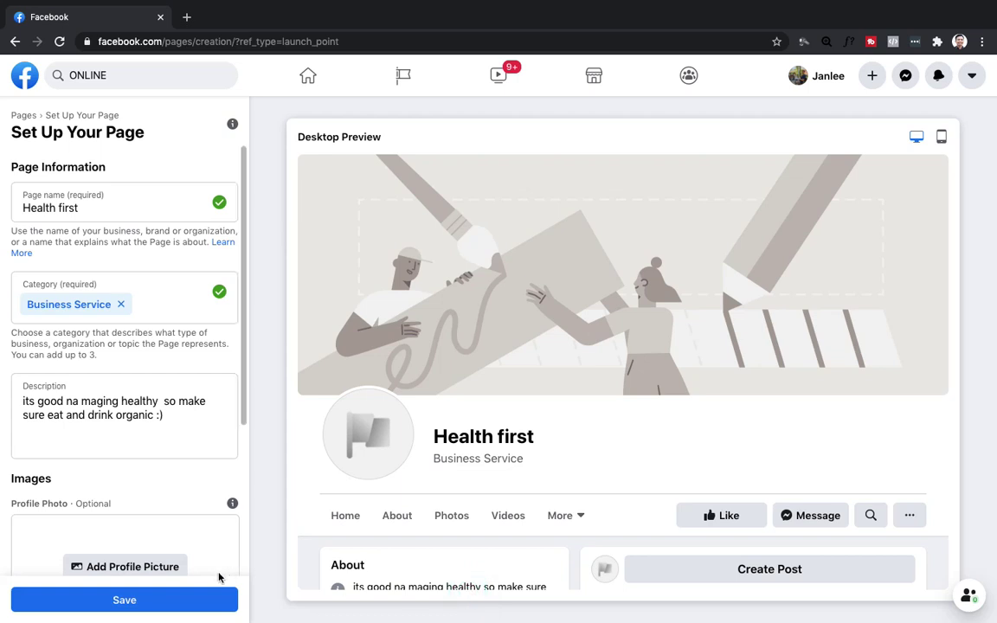
pyautogui.scroll(-3, 145, 423)
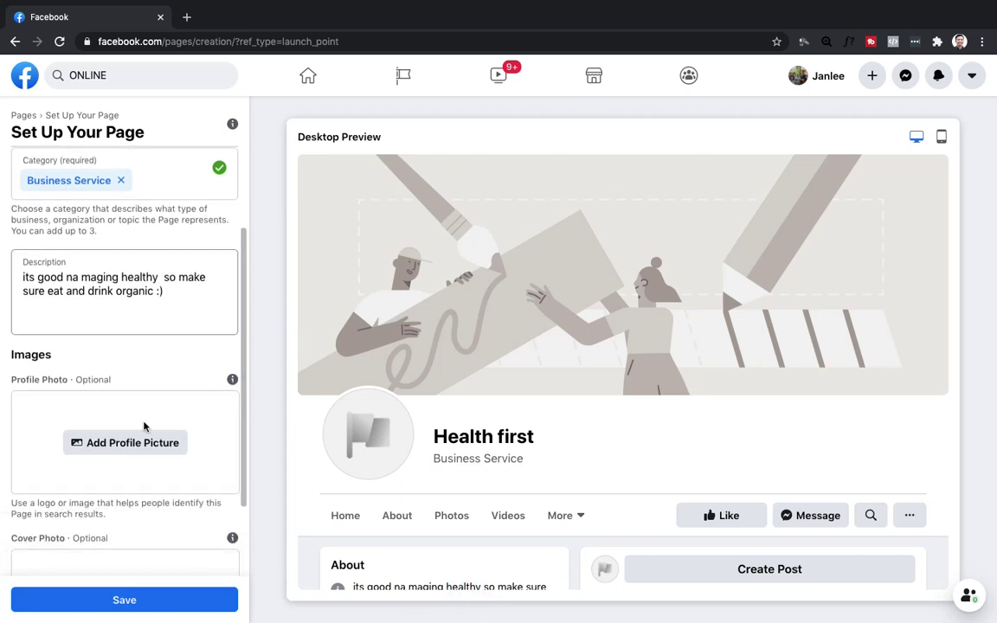
pyautogui.scroll(-1, 156, 389)
pyautogui.scroll(-1, 156, 389)
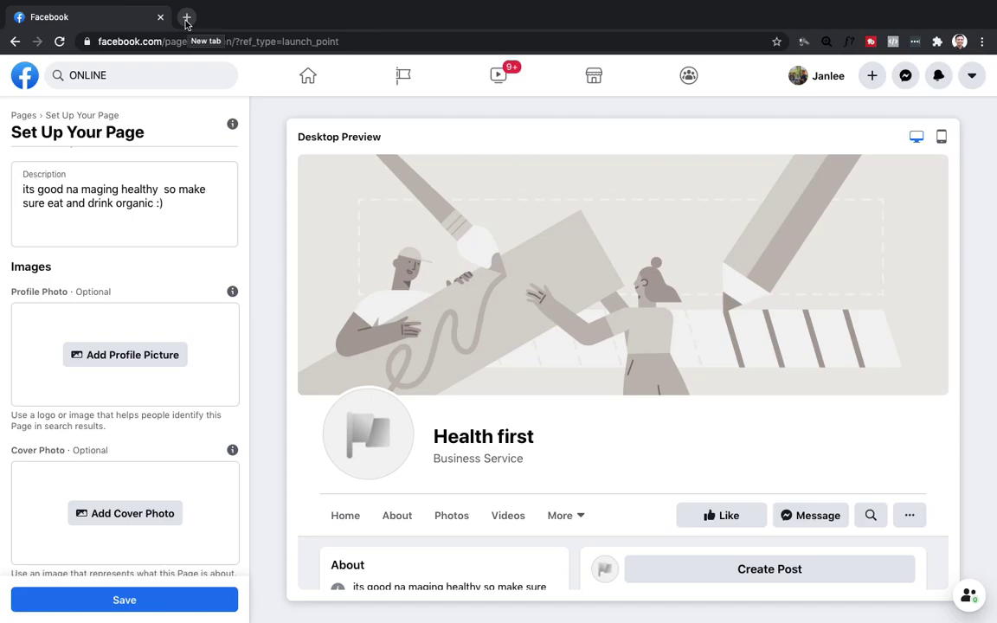
# In a new tab, search Google for 'health first' and show image results.
pyautogui.click(186, 17)
pyautogui.write('goo')
pyautogui.press('Return')
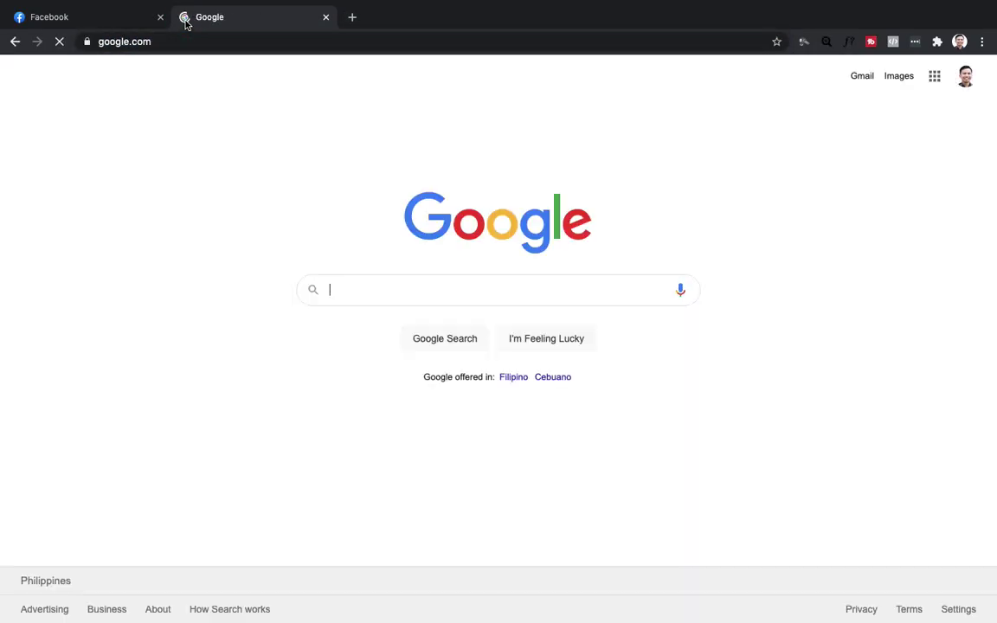
pyautogui.write('he')
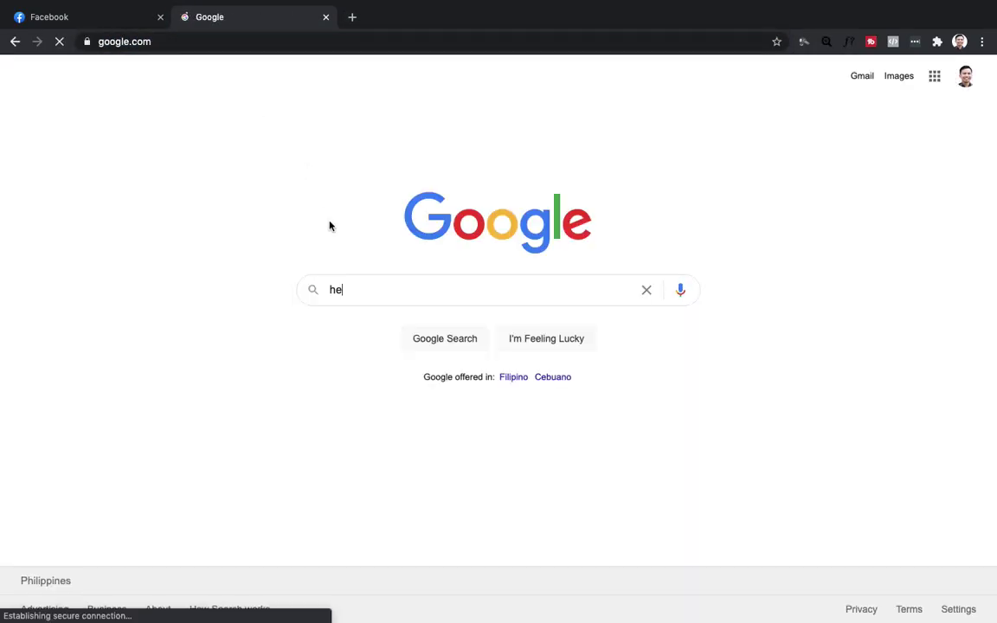
pyautogui.write('alth fir')
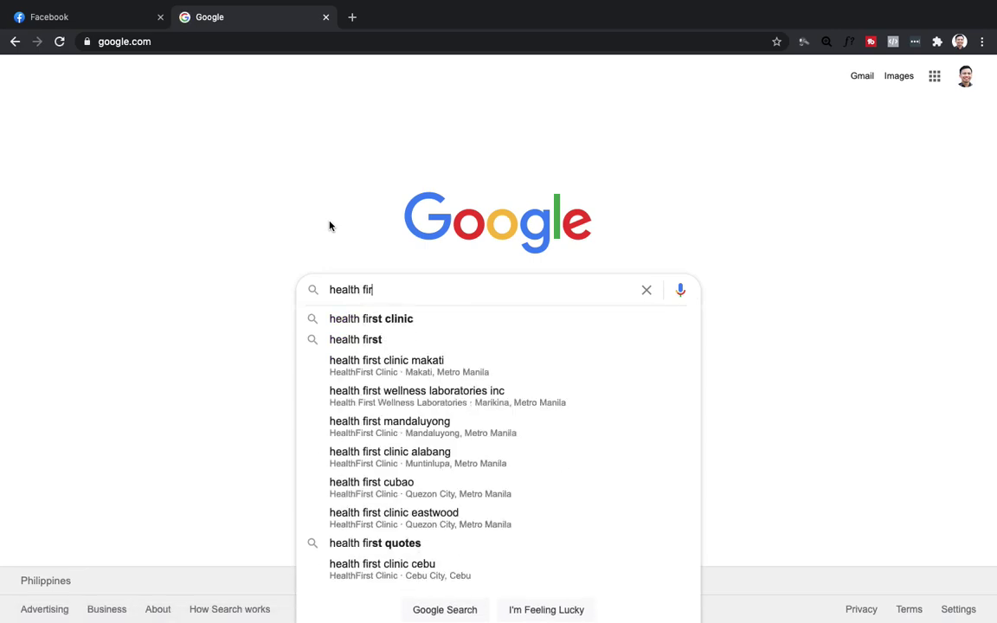
pyautogui.write('st')
pyautogui.press('Return')
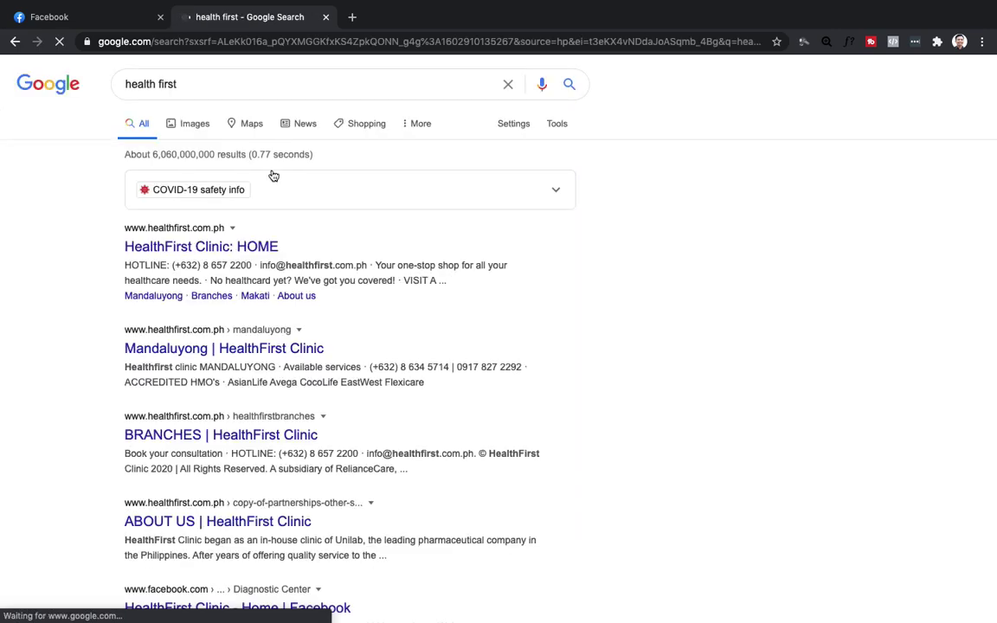
pyautogui.click(193, 128)
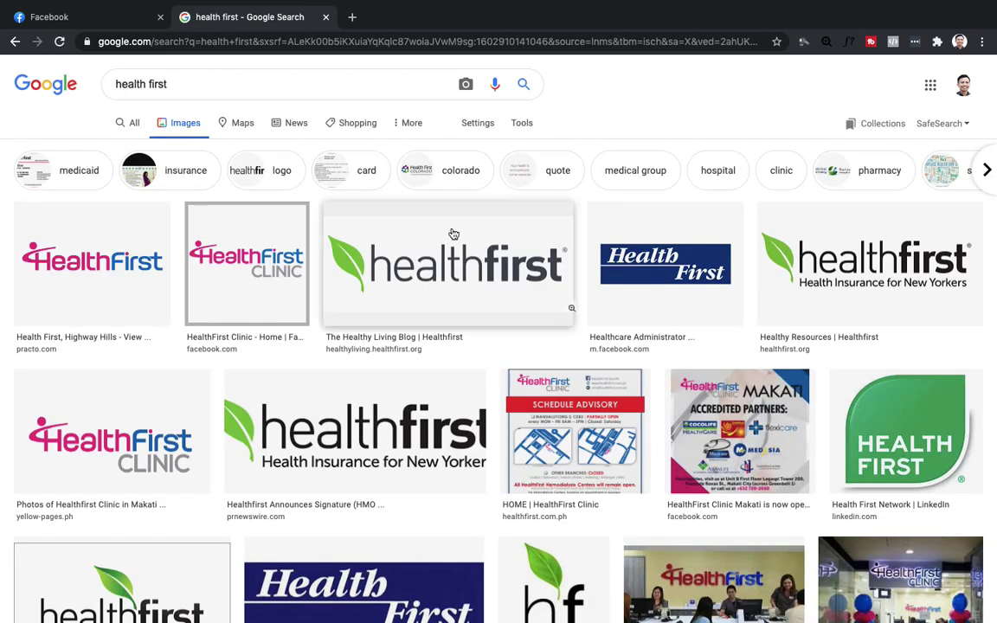
# Refine the image search to 'health first free image'.
pyautogui.scroll(-1, 512, 281)
pyautogui.scroll(-1, 512, 284)
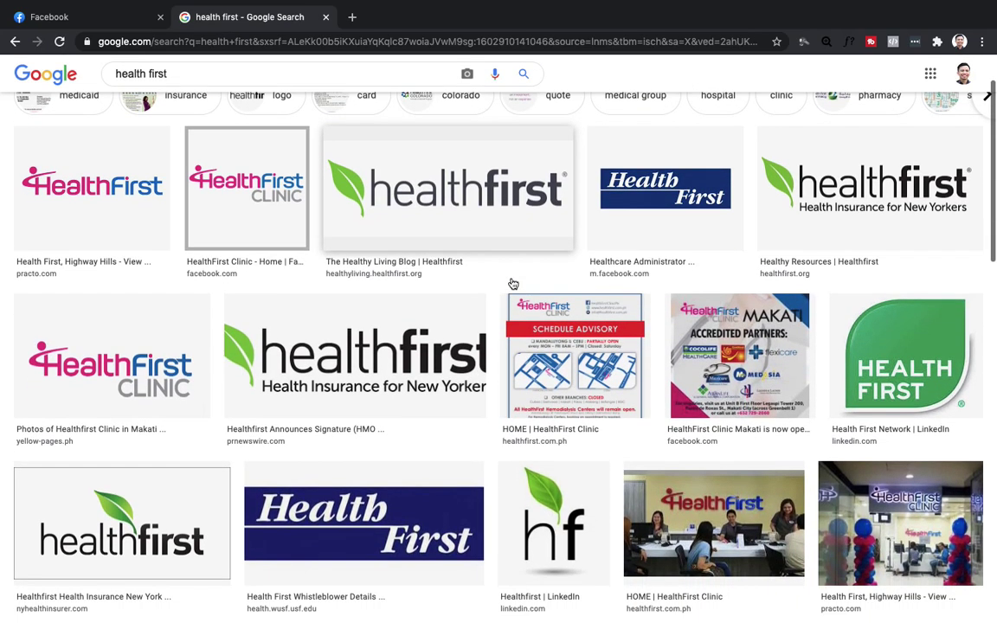
pyautogui.scroll(3, 512, 283)
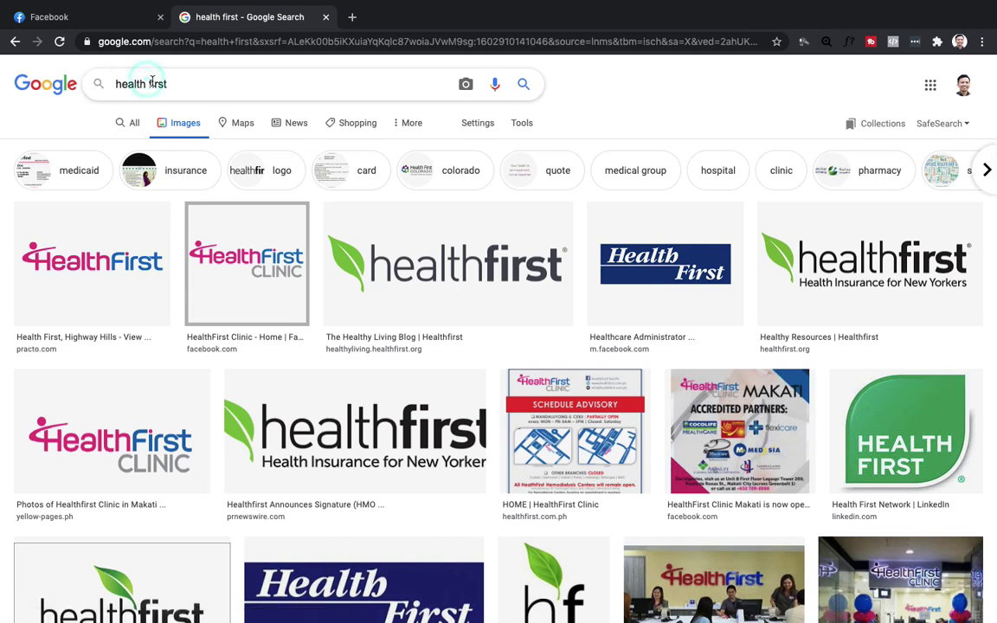
pyautogui.click(149, 83)
pyautogui.write('free')
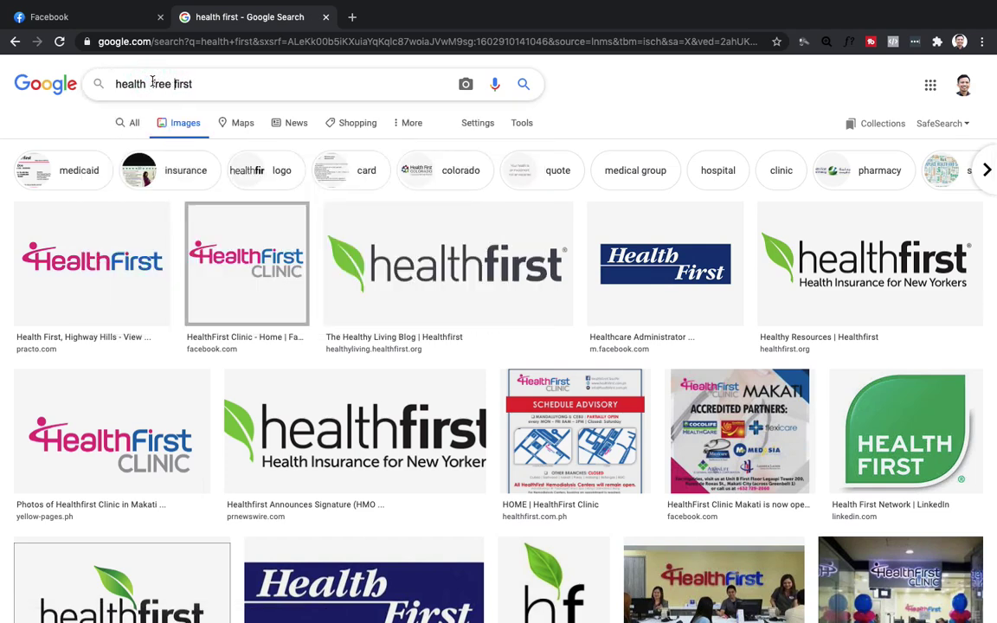
pyautogui.press('BackSpace')
pyautogui.press('BackSpace')
pyautogui.press('BackSpace')
pyautogui.press('BackSpace')
pyautogui.click(187, 81)
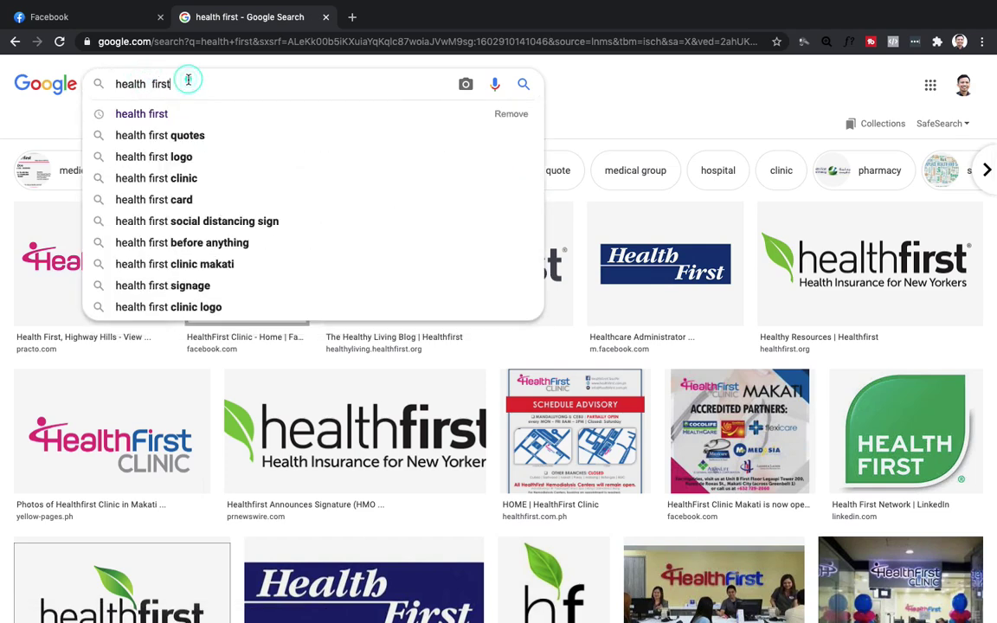
pyautogui.write('free image')
pyautogui.press('Return')
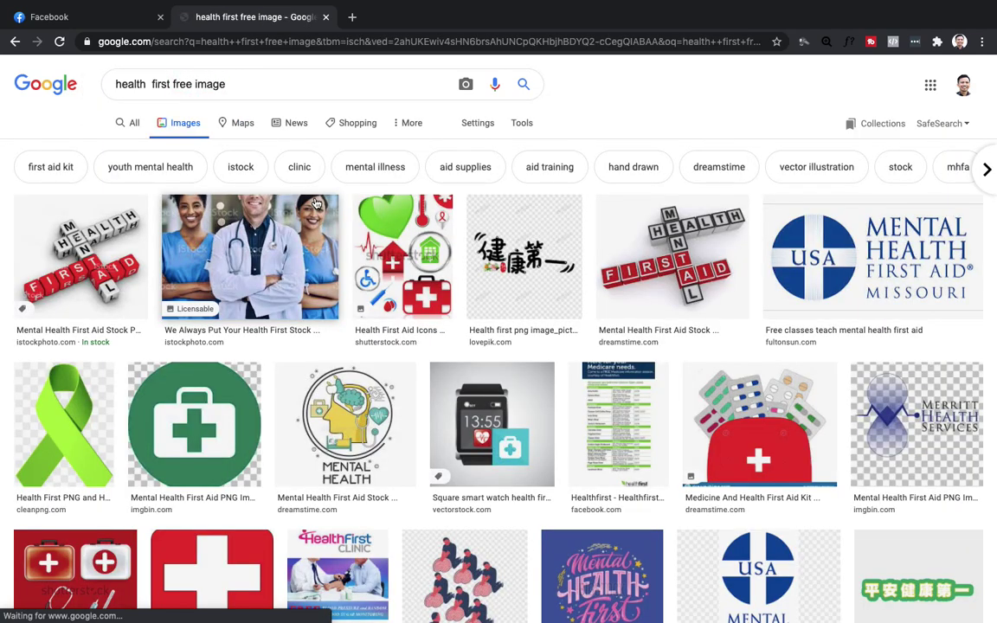
# Browse the results and preview the pink Mental Health First lettering image.
pyautogui.scroll(-1, 367, 349)
pyautogui.scroll(-2, 367, 349)
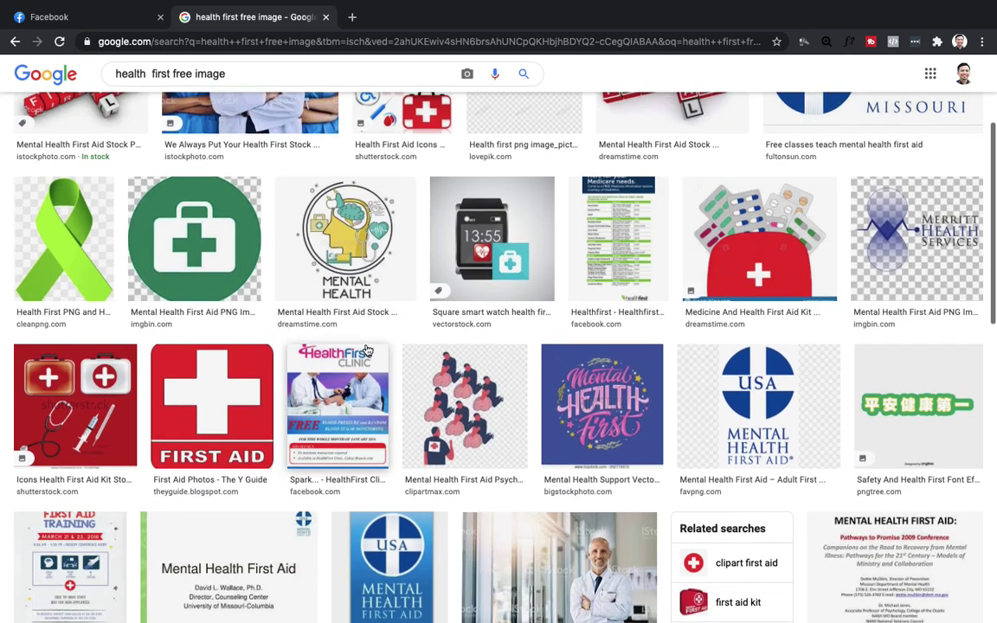
pyautogui.scroll(-1, 366, 349)
pyautogui.scroll(-1, 367, 350)
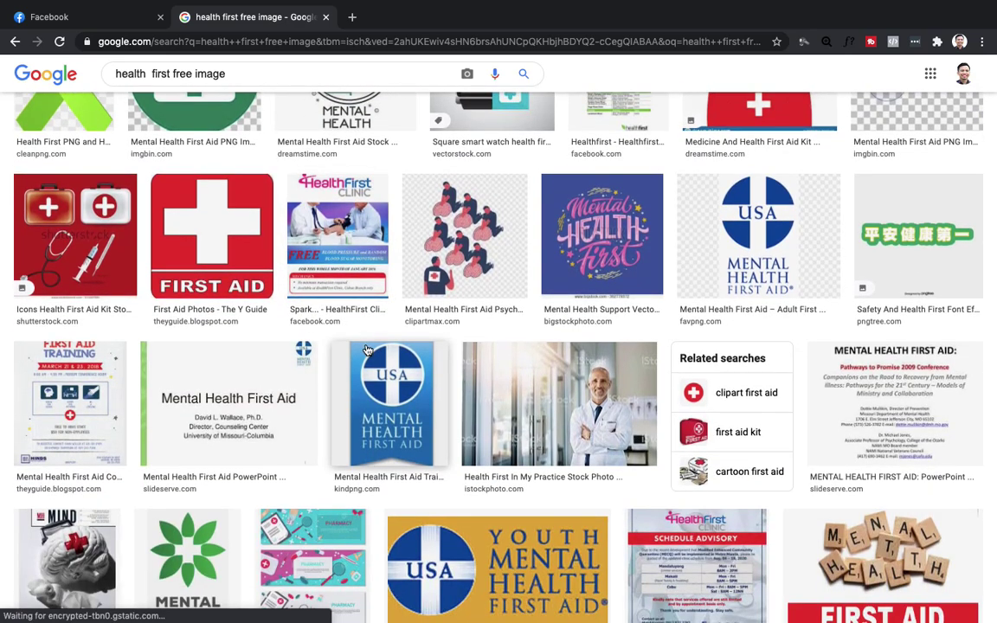
pyautogui.scroll(-4, 286, 389)
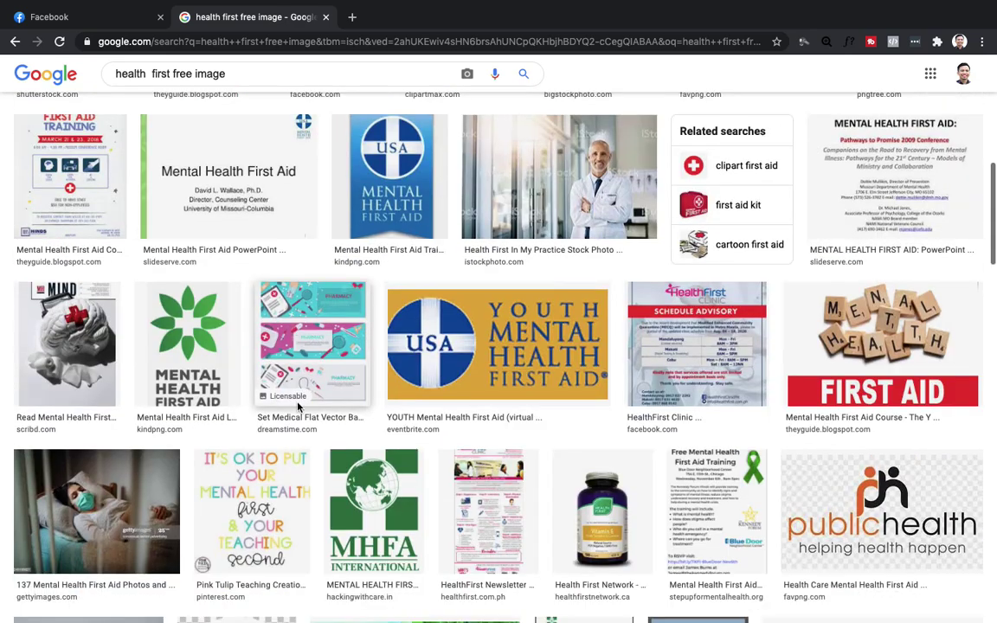
pyautogui.scroll(-2, 297, 409)
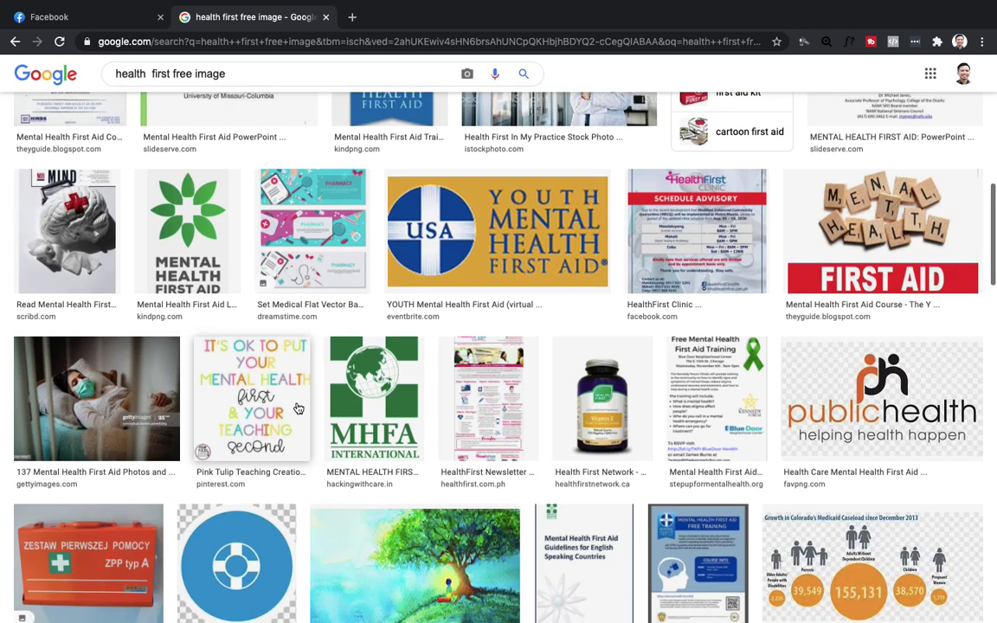
pyautogui.scroll(-5, 298, 406)
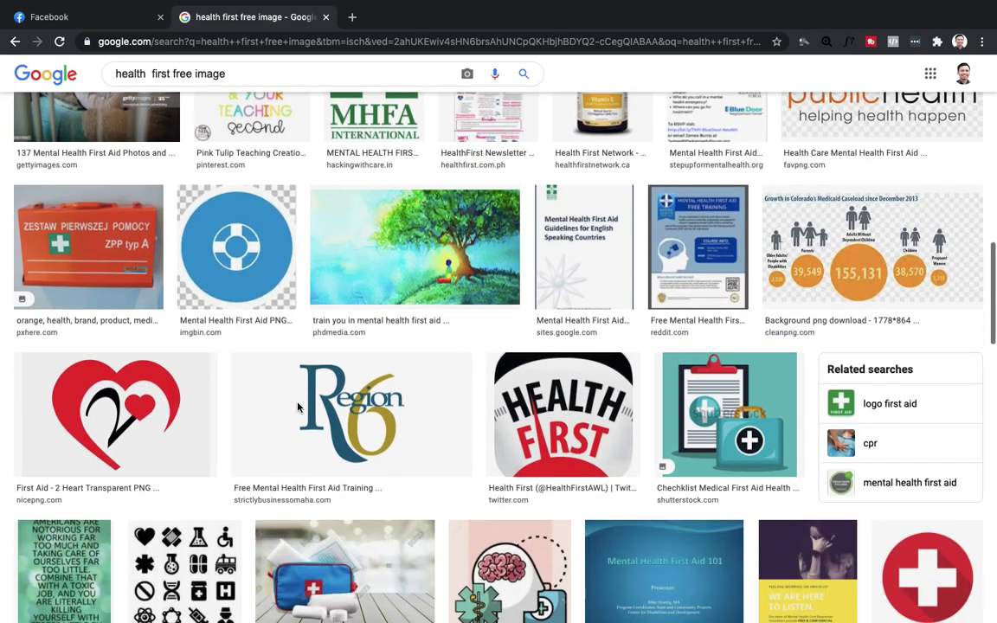
pyautogui.scroll(-4, 298, 407)
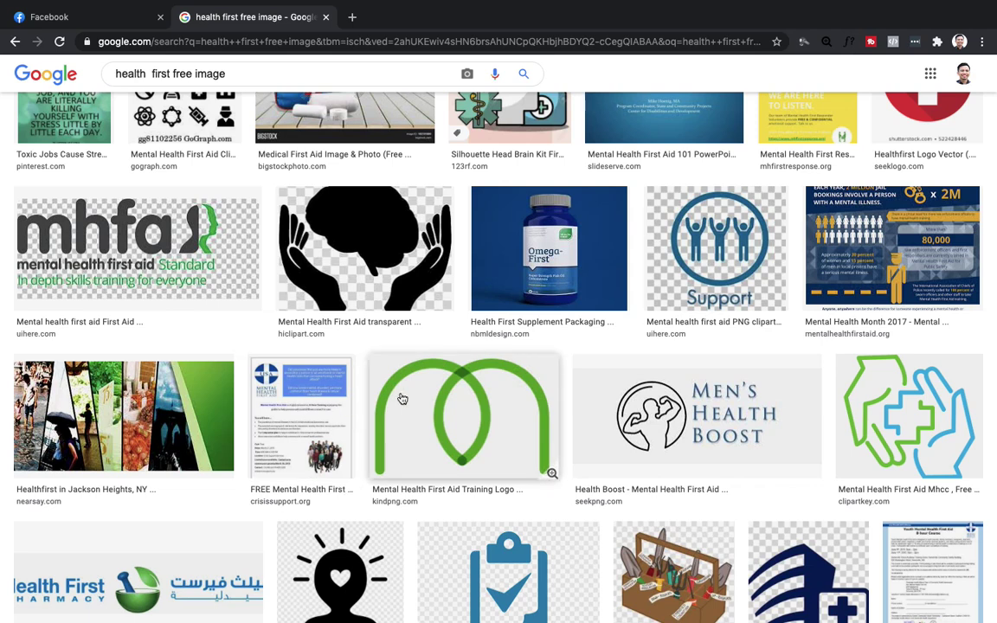
pyautogui.scroll(-3, 684, 366)
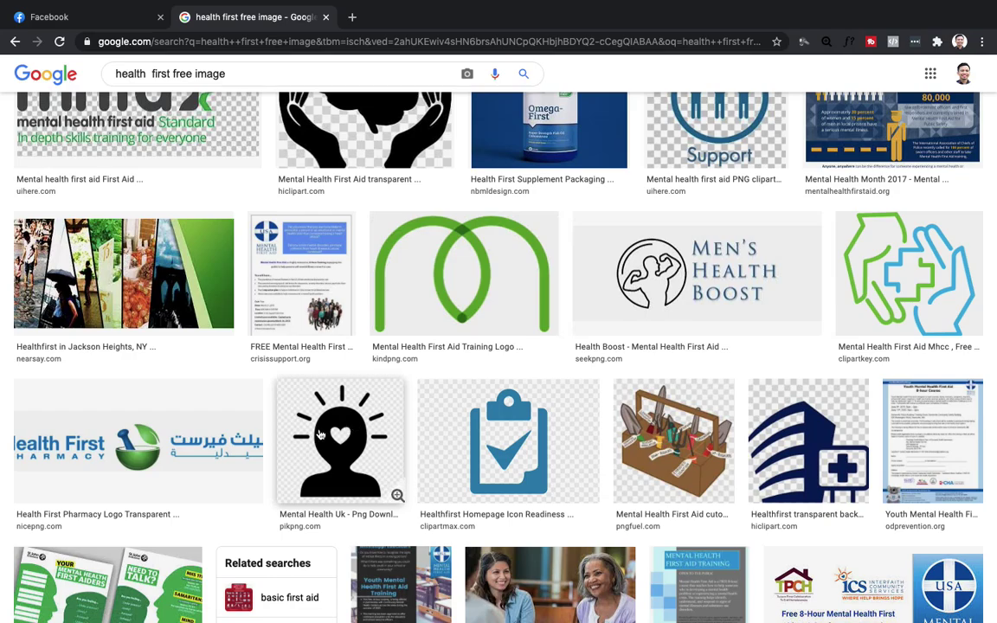
pyautogui.scroll(-2, 320, 434)
pyautogui.scroll(-4, 463, 479)
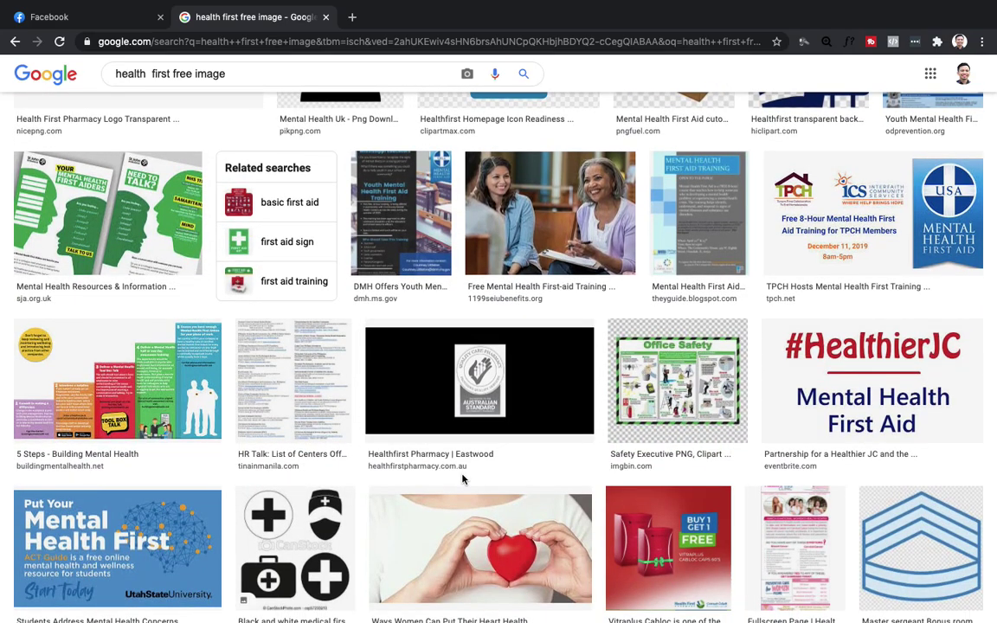
pyautogui.scroll(10, 463, 478)
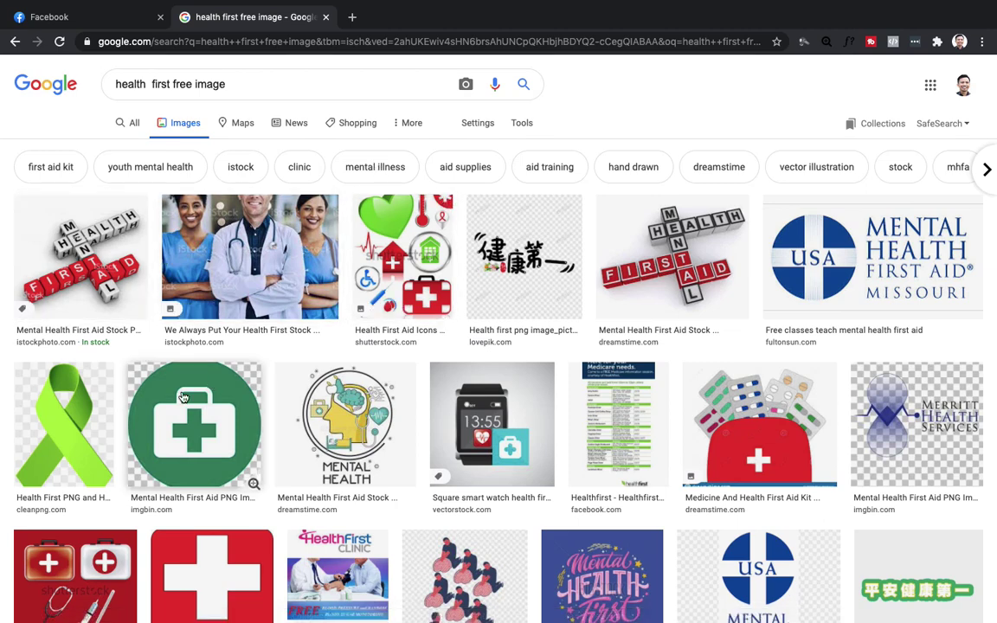
pyautogui.scroll(-3, 251, 393)
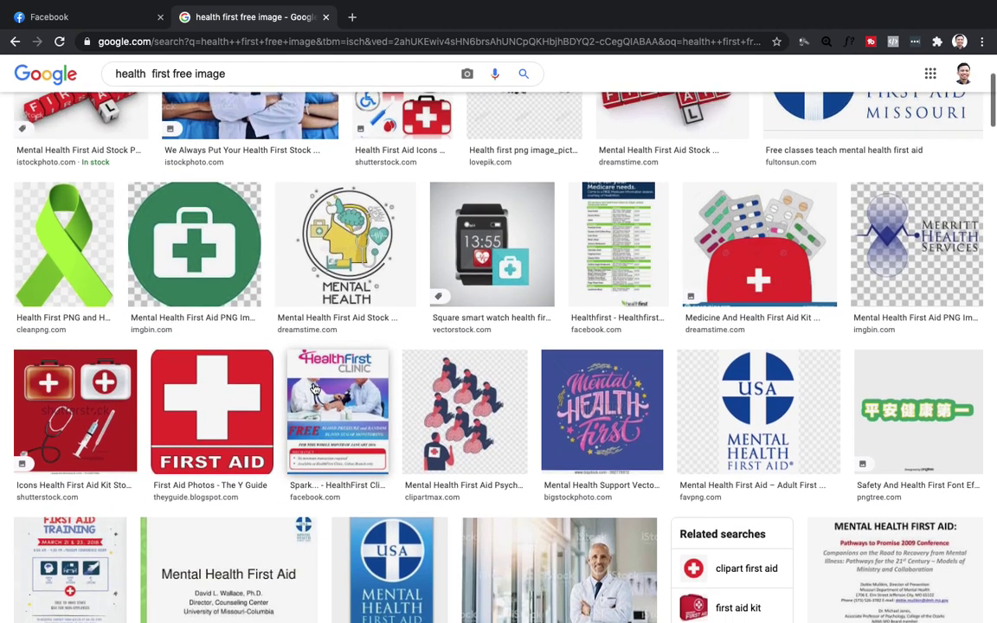
pyautogui.click(574, 403)
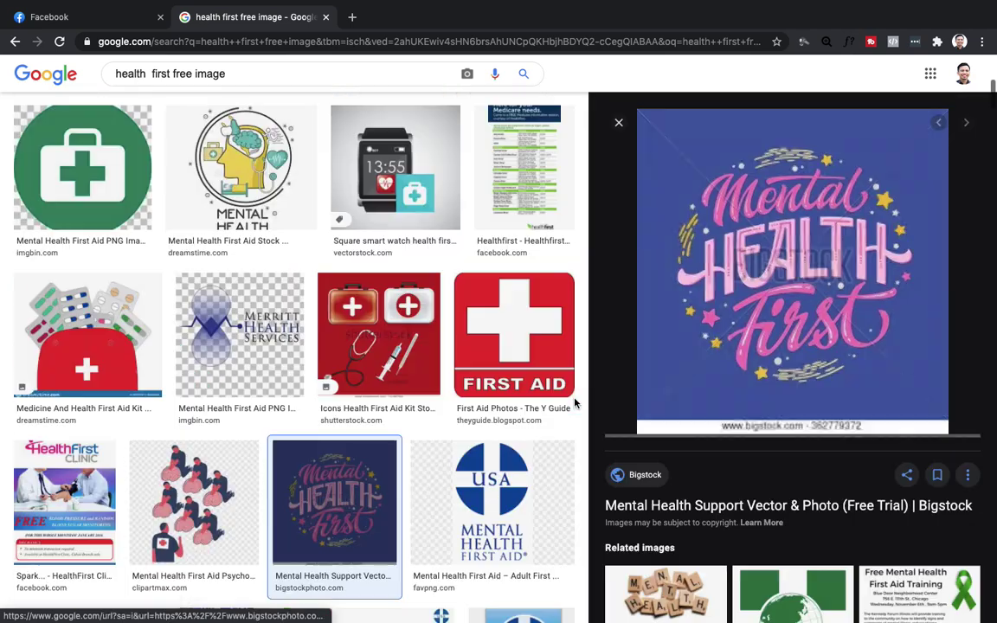
pyautogui.rightClick(733, 253)
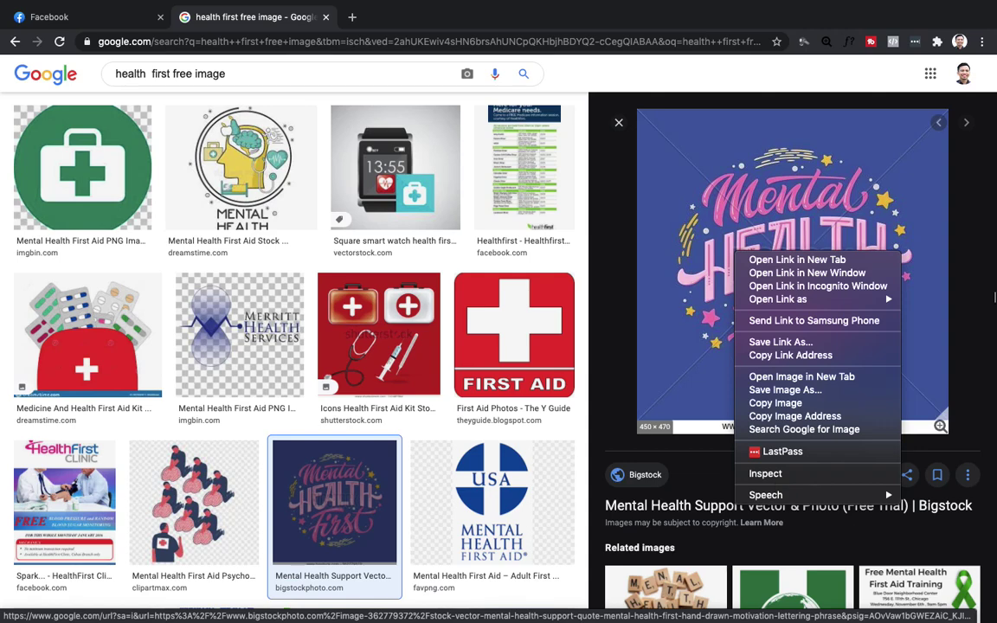
pyautogui.press('Escape')
# Place the cursor before 'free' in the search query to insert another word.
pyautogui.scroll(-3, 300, 162)
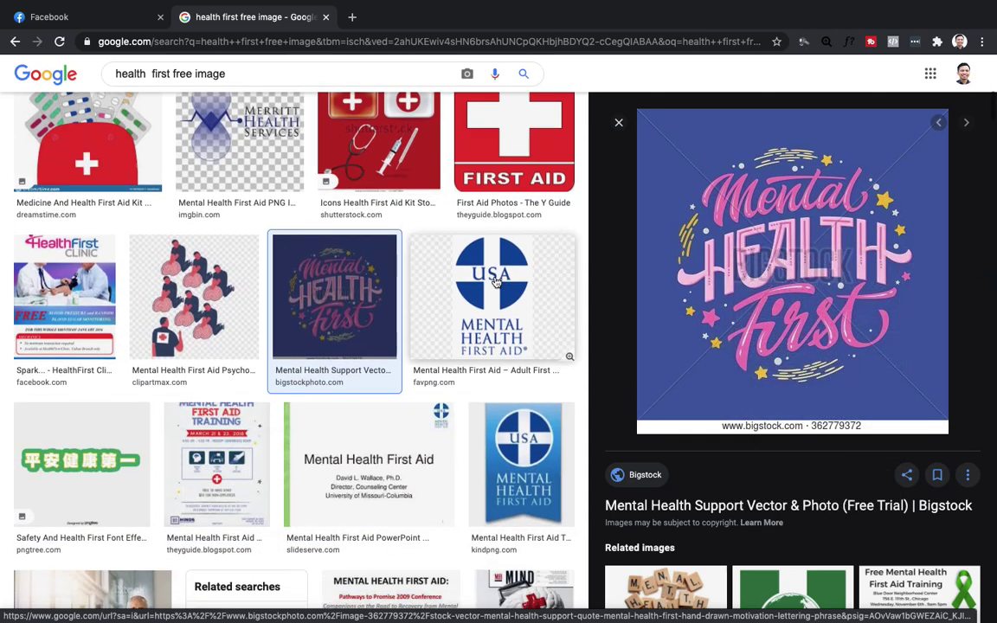
pyautogui.scroll(5, 496, 281)
pyautogui.click(241, 66)
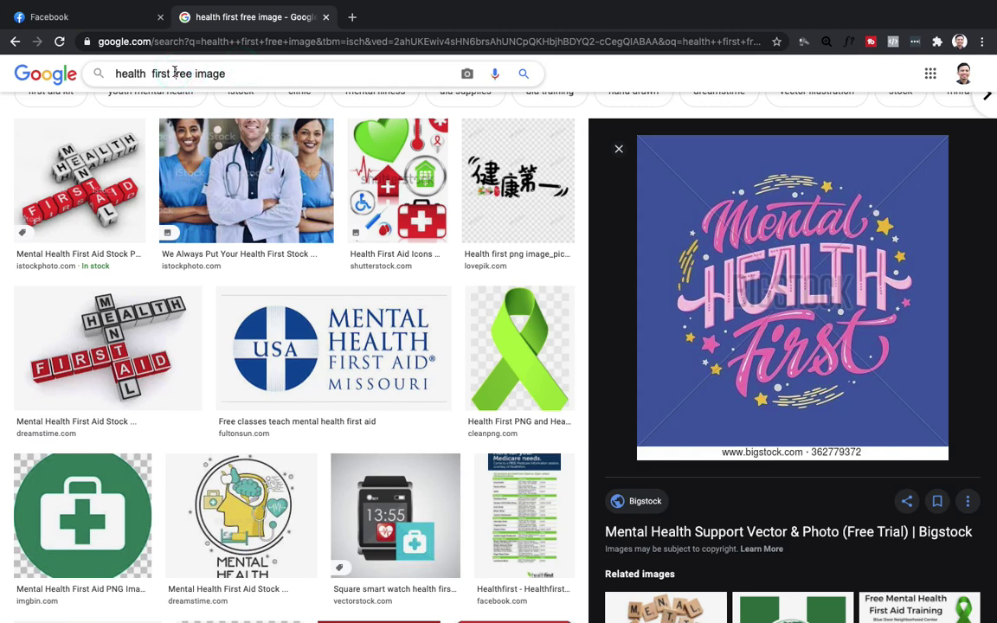
pyautogui.click(175, 73)
# Search for 'health first logo free image' and preview the LOREM IPSUM health logo.
pyautogui.write('logo')
pyautogui.press('Return')
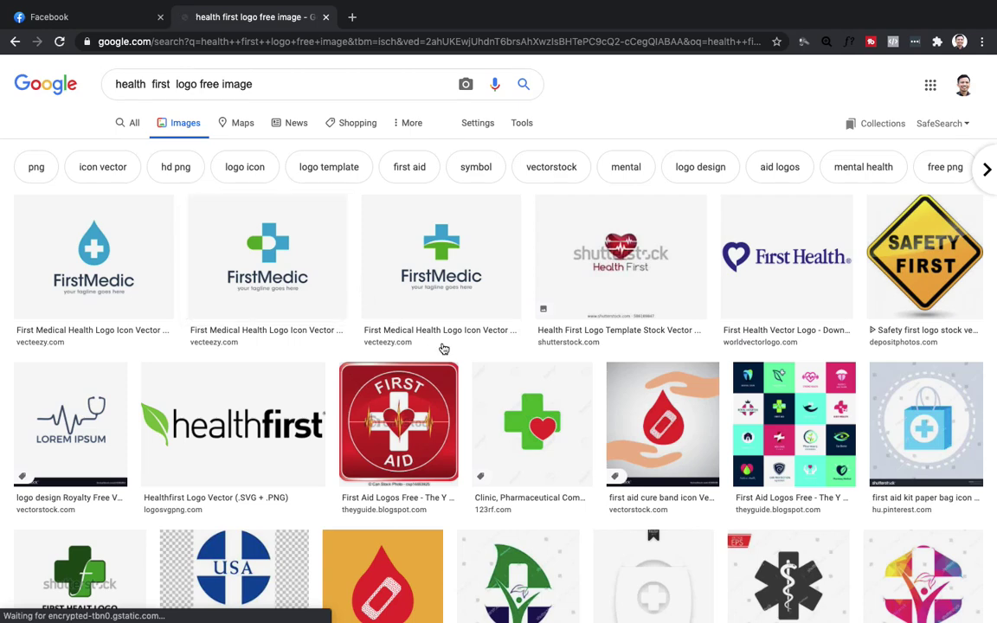
pyautogui.scroll(-1, 443, 328)
pyautogui.scroll(-1, 442, 348)
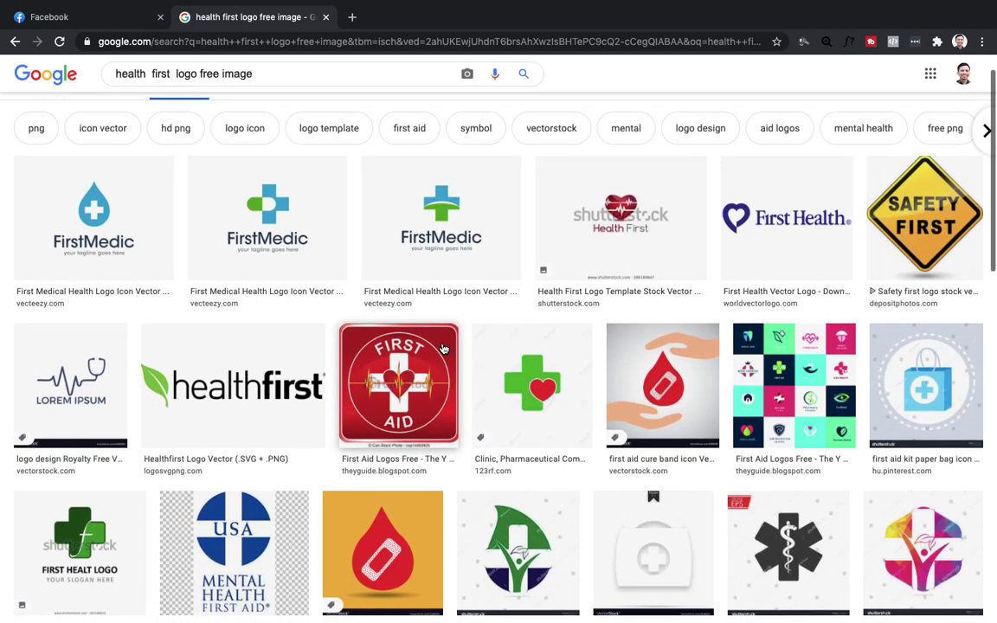
pyautogui.scroll(-2, 442, 348)
pyautogui.scroll(-3, 442, 347)
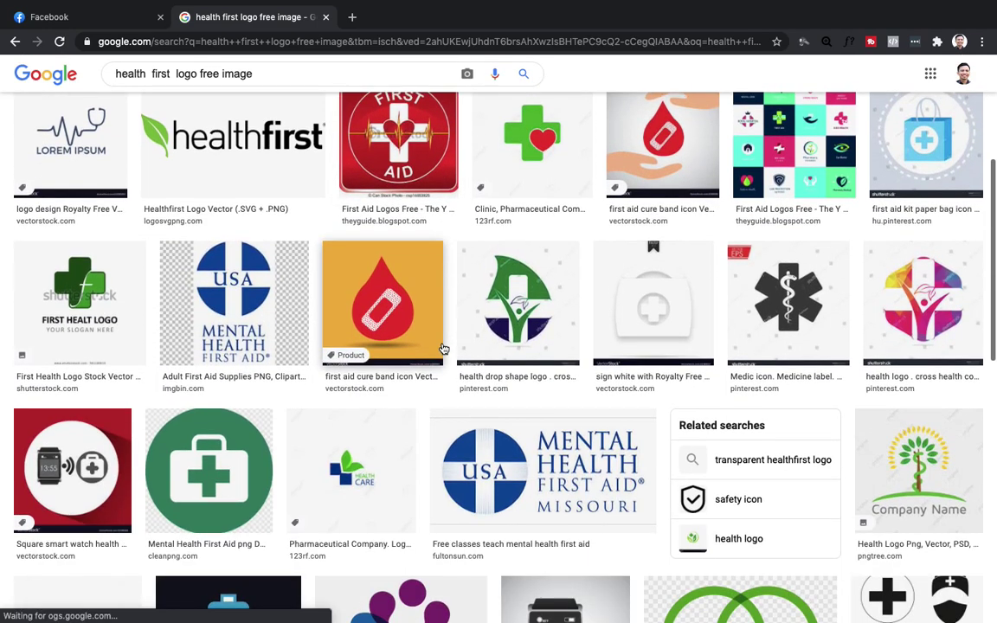
pyautogui.scroll(-2, 442, 348)
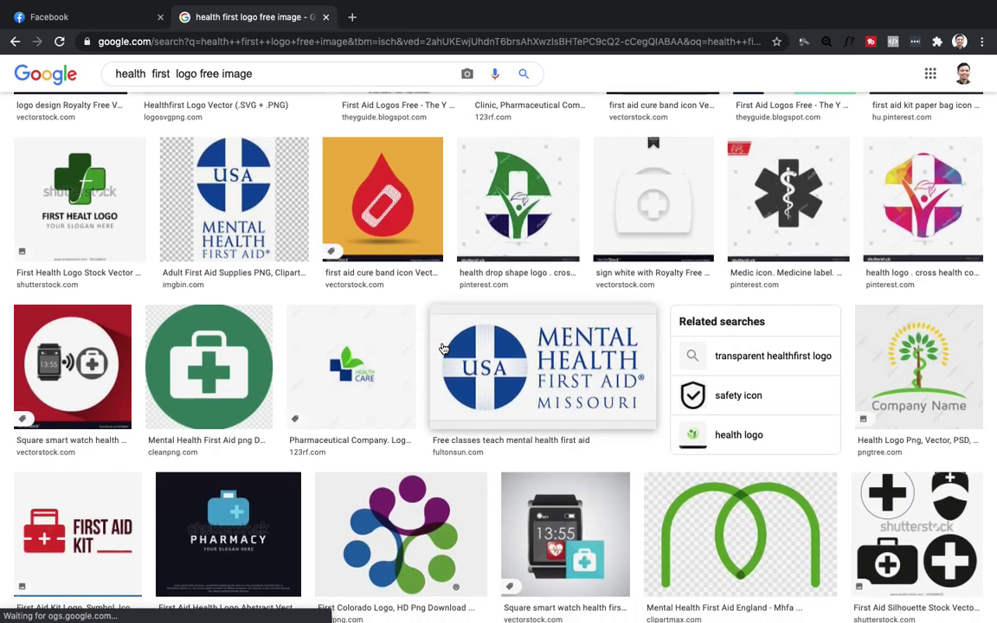
pyautogui.scroll(-3, 443, 347)
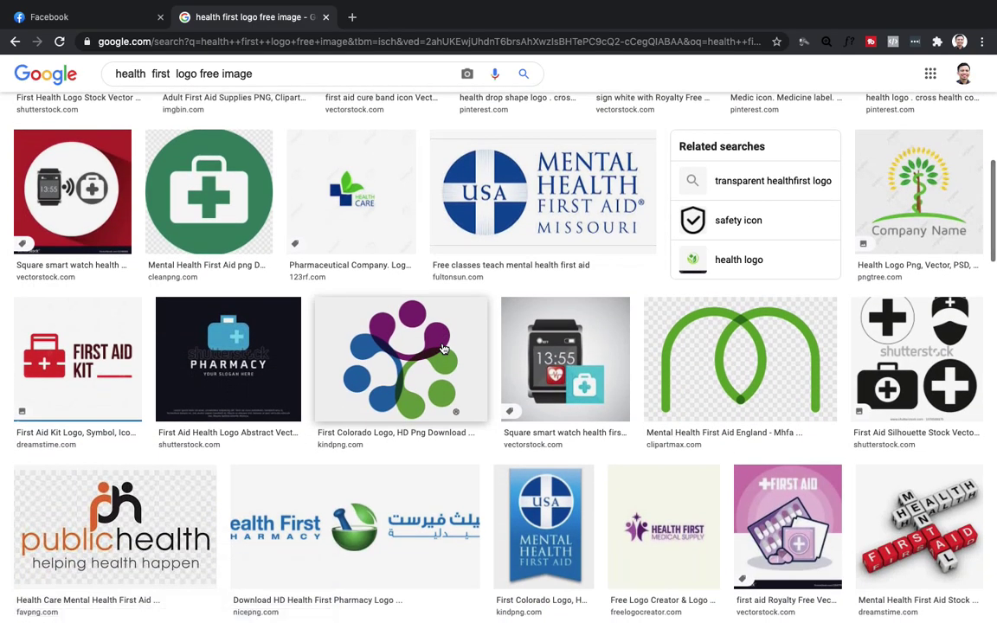
pyautogui.scroll(6, 244, 294)
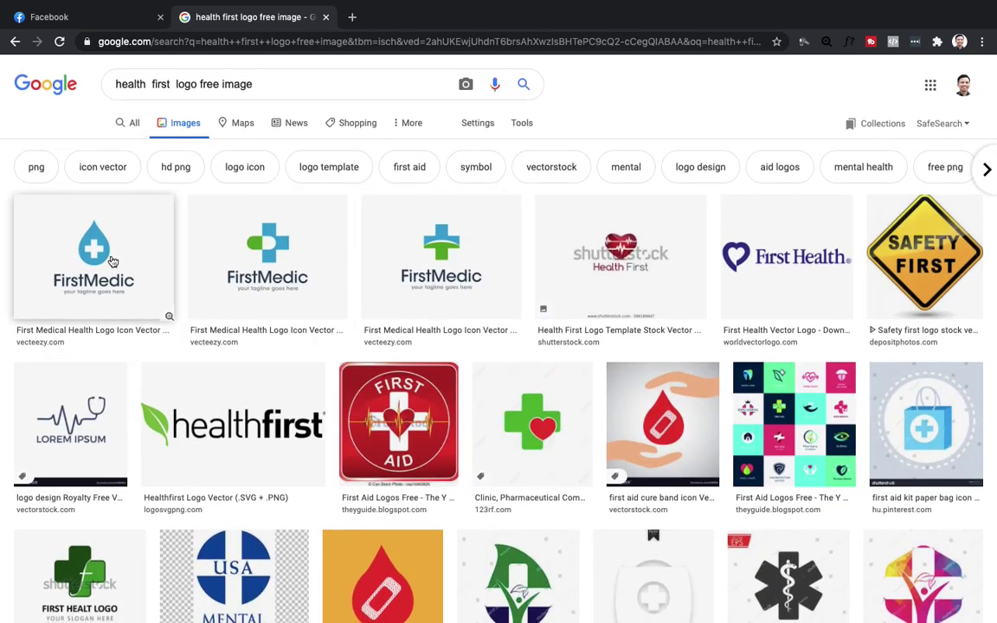
pyautogui.click(95, 405)
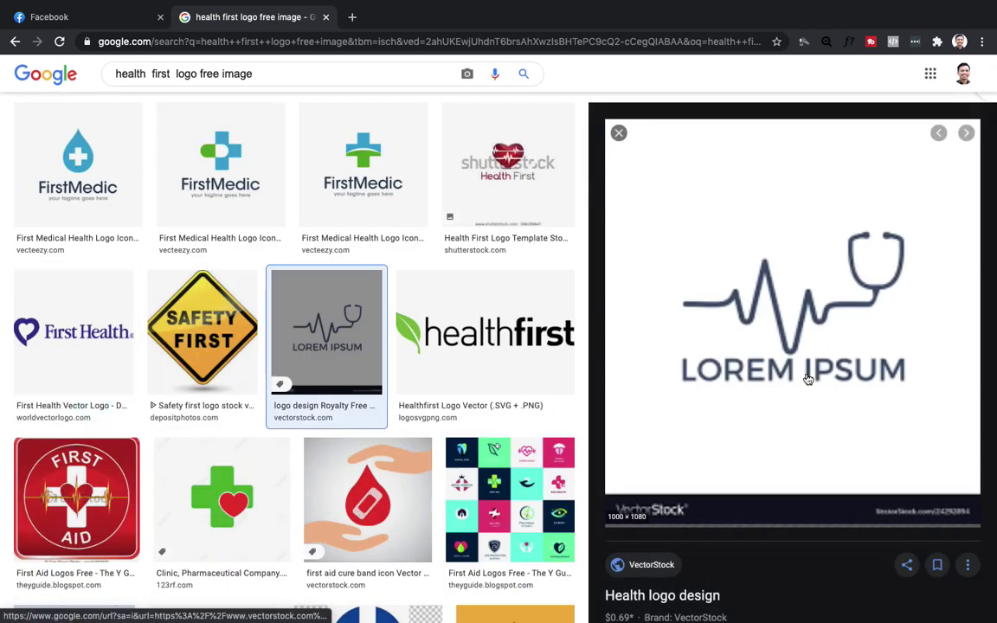
# Preview the green-leaf Healthfirst Logo Vector result and bring up its image options.
pyautogui.scroll(-2, 807, 379)
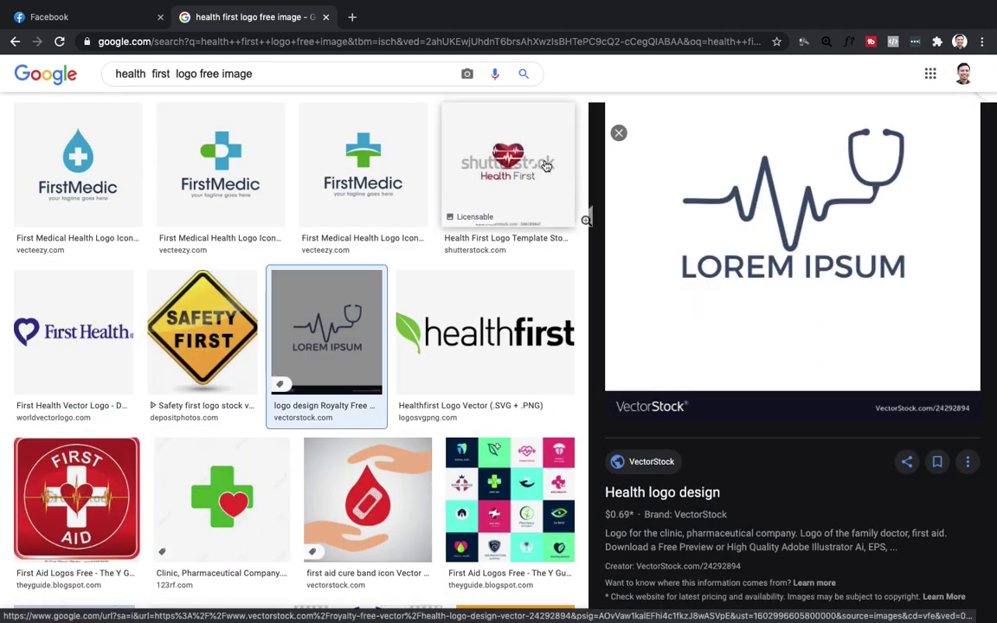
pyautogui.scroll(-4, 963, 406)
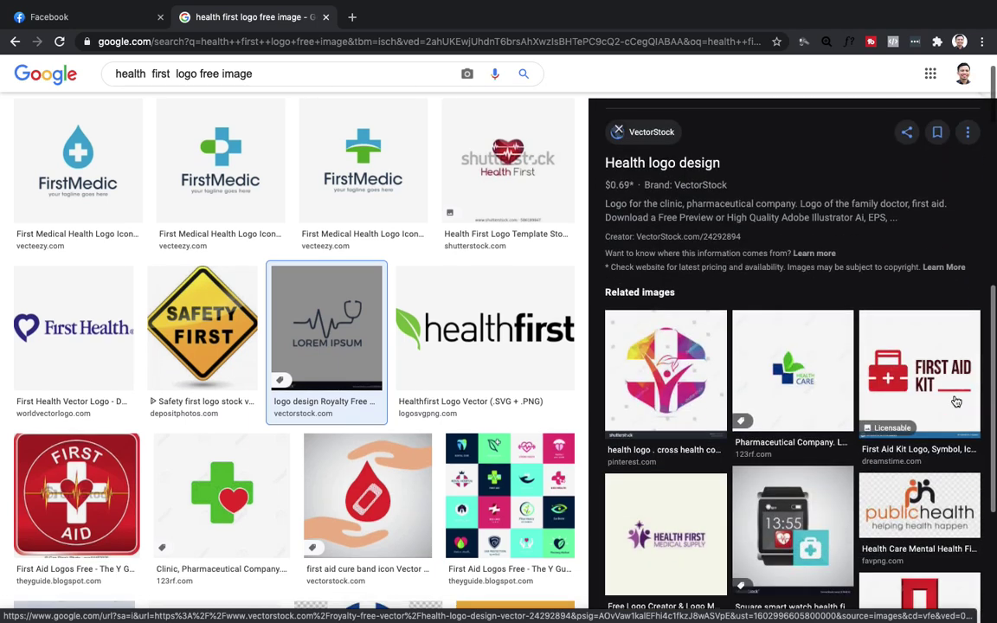
pyautogui.scroll(-3, 917, 389)
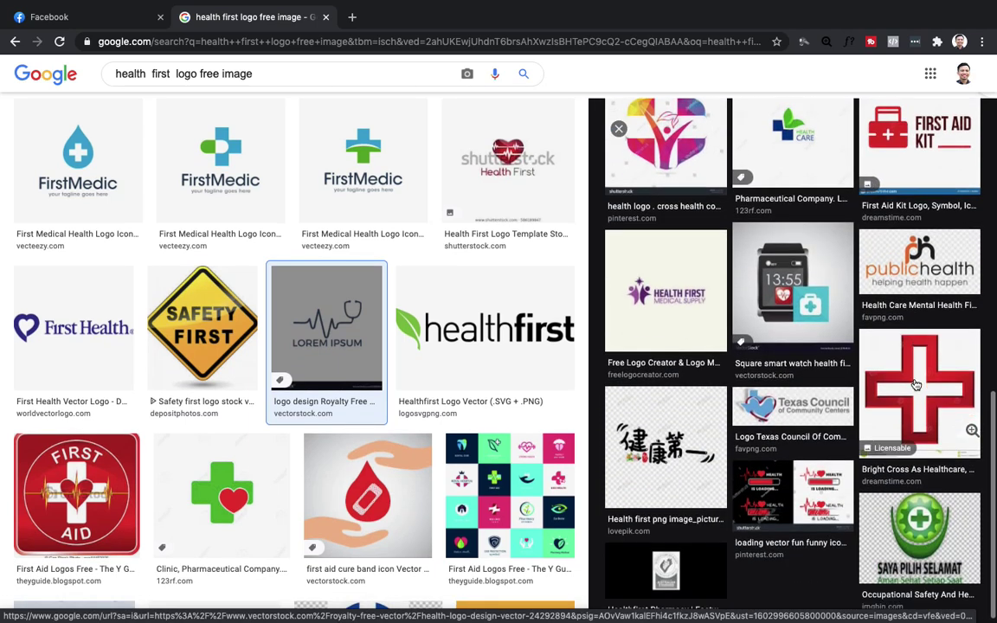
pyautogui.scroll(-1, 915, 385)
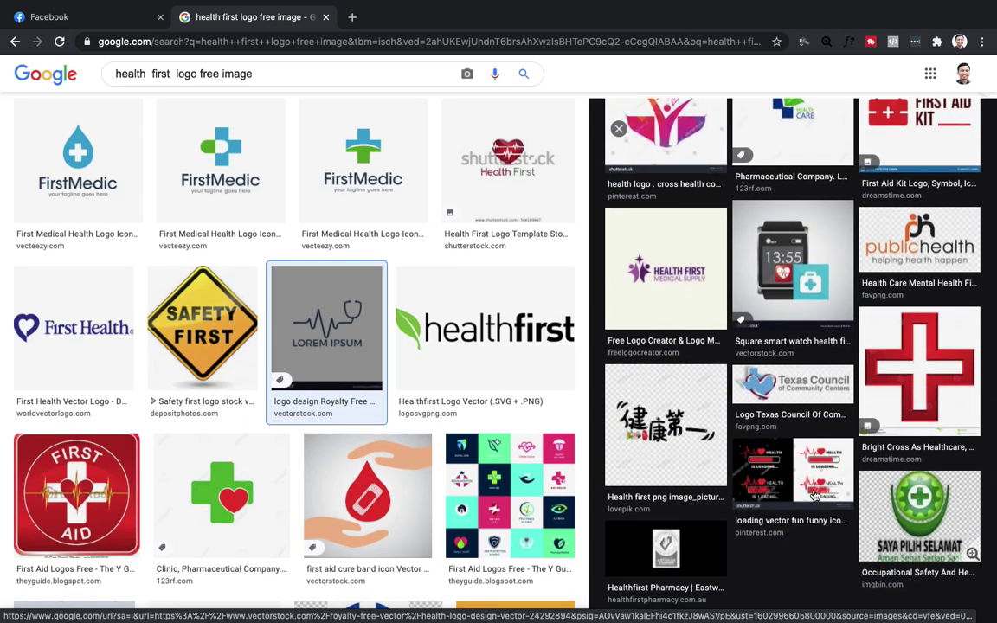
pyautogui.scroll(-2, 511, 431)
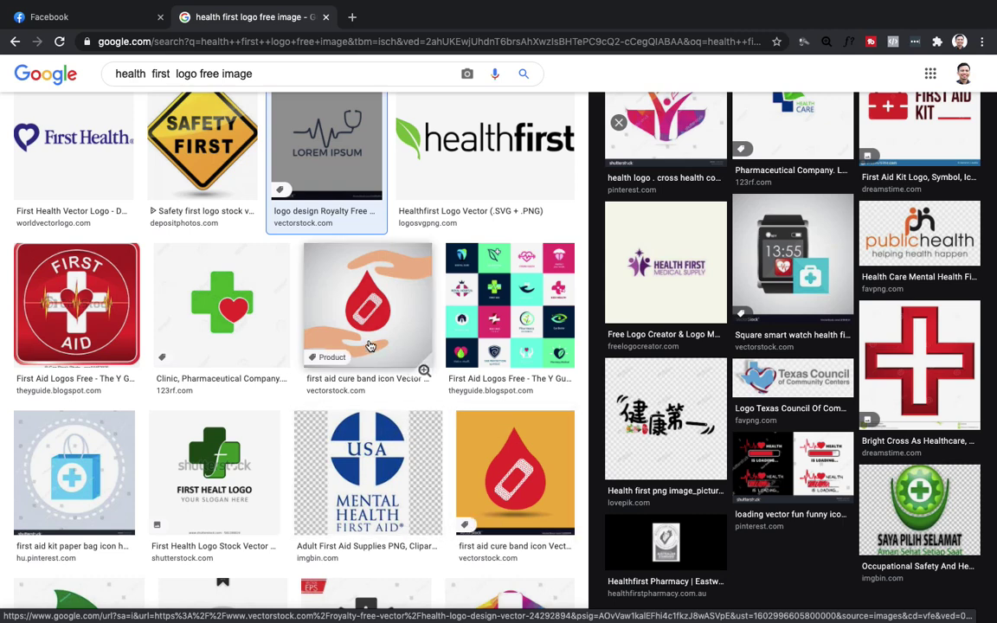
pyautogui.click(484, 142)
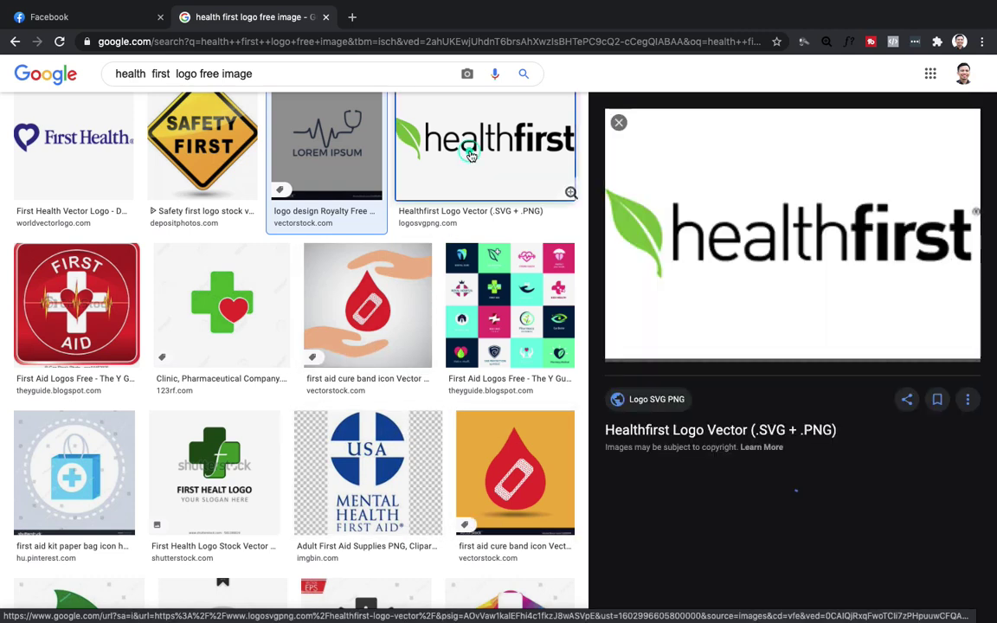
pyautogui.rightClick(751, 251)
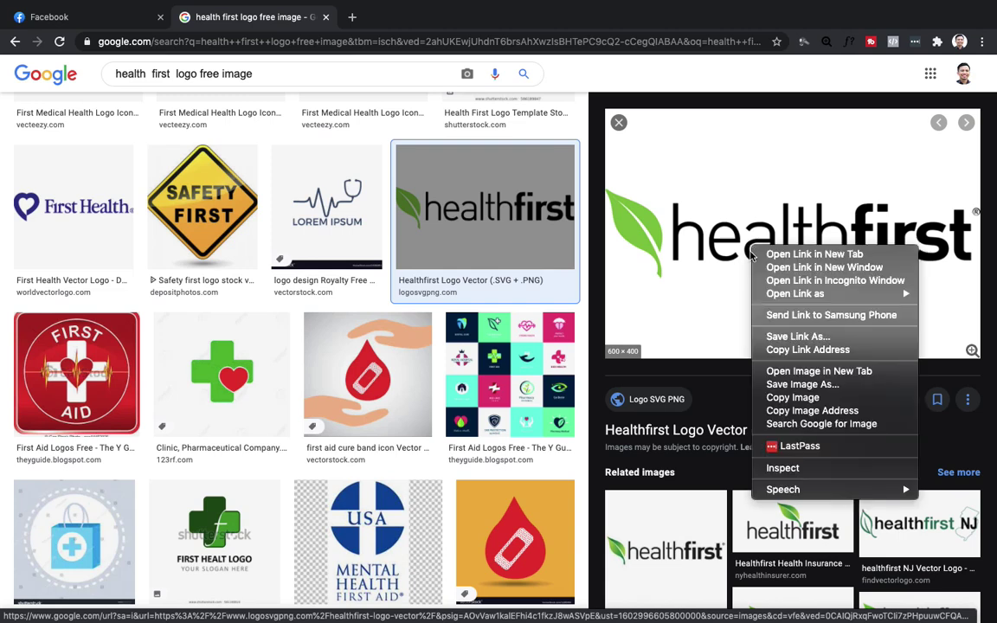
# Save the logo as healthfirst-logo-vector PNG into a new Desktop folder 'ads masterclass'.
pyautogui.click(815, 385)
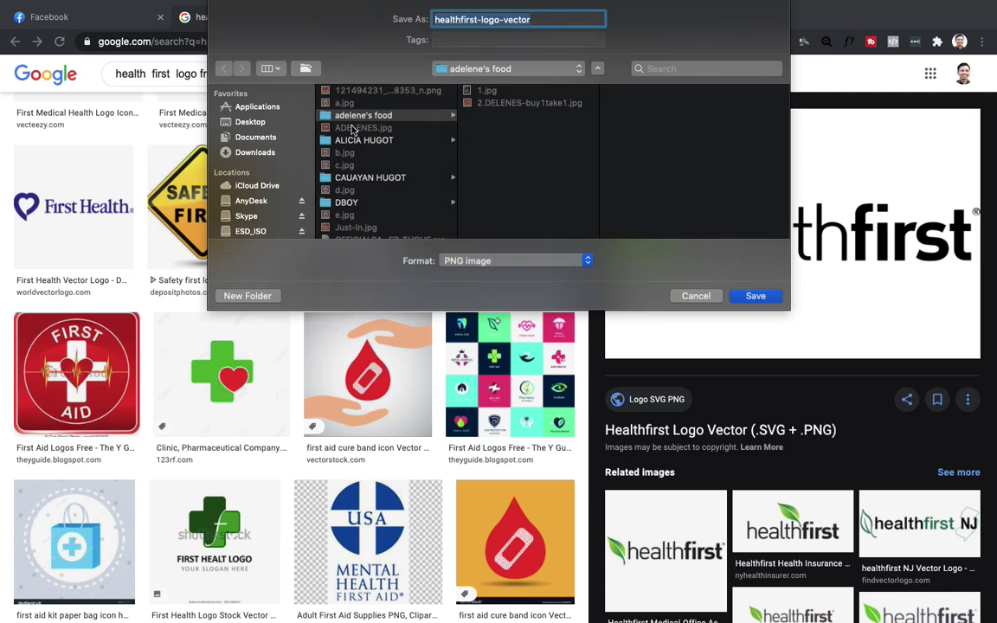
pyautogui.click(304, 69)
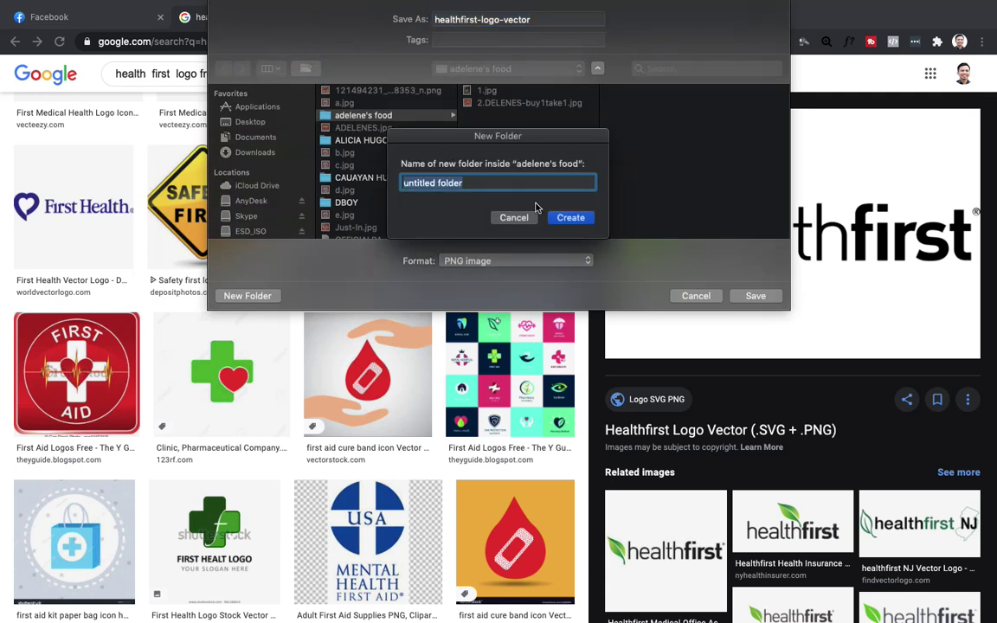
pyautogui.click(514, 218)
pyautogui.click(250, 122)
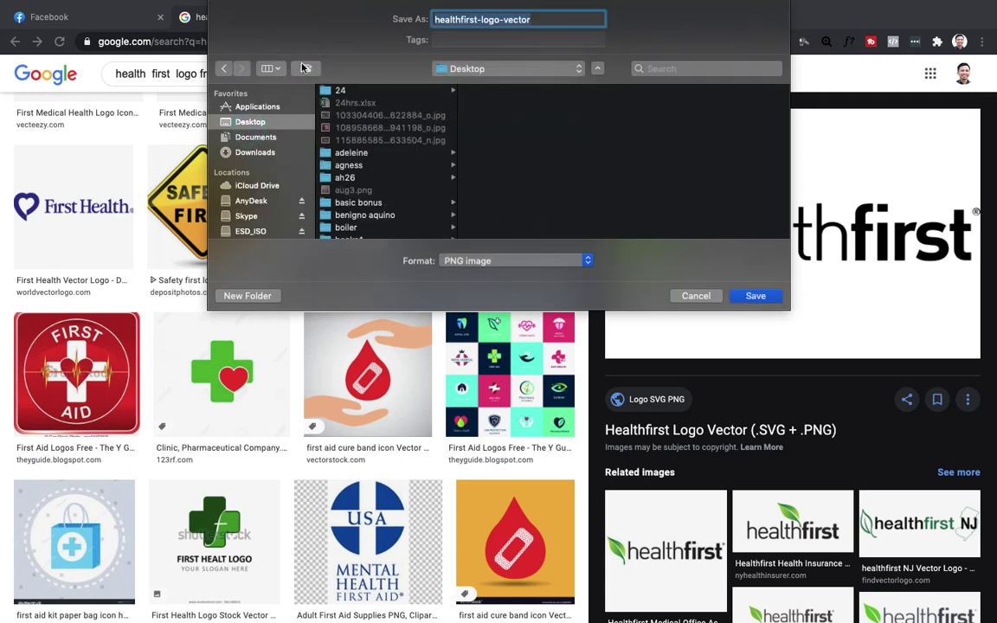
pyautogui.click(305, 68)
pyautogui.write('ads masterclass')
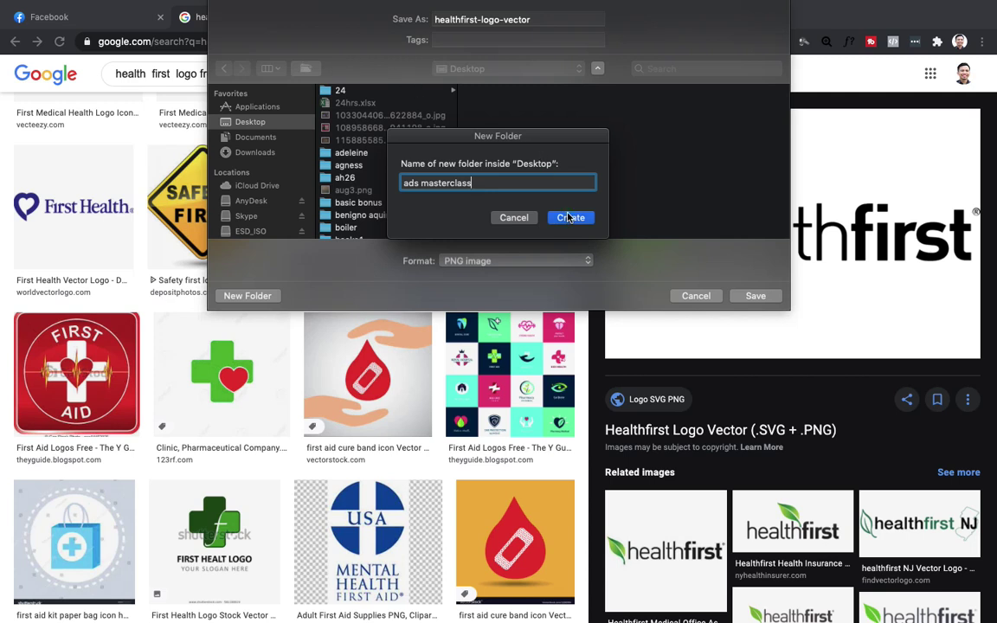
pyautogui.click(568, 217)
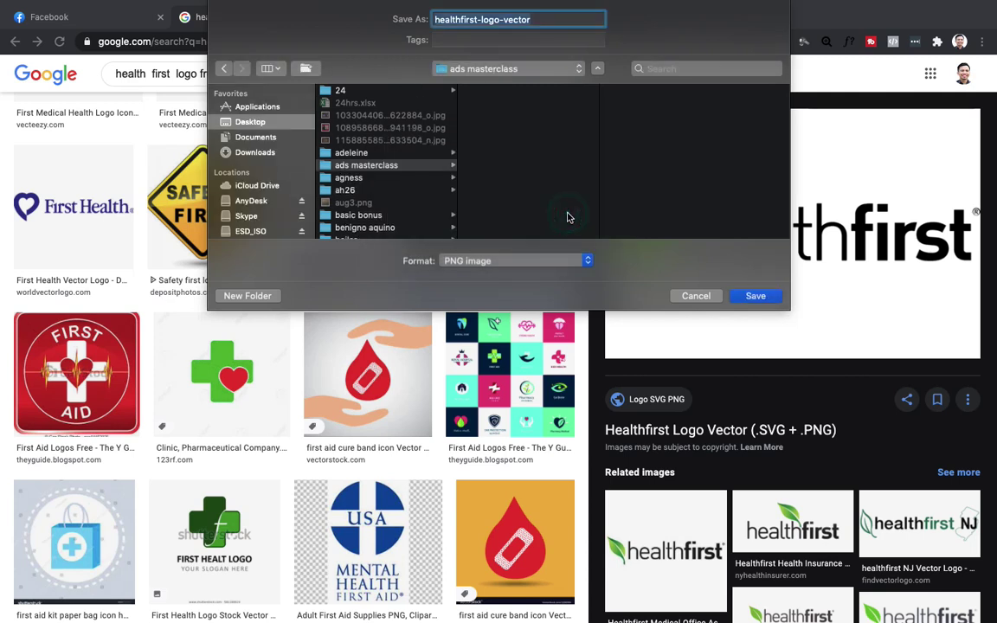
pyautogui.click(391, 170)
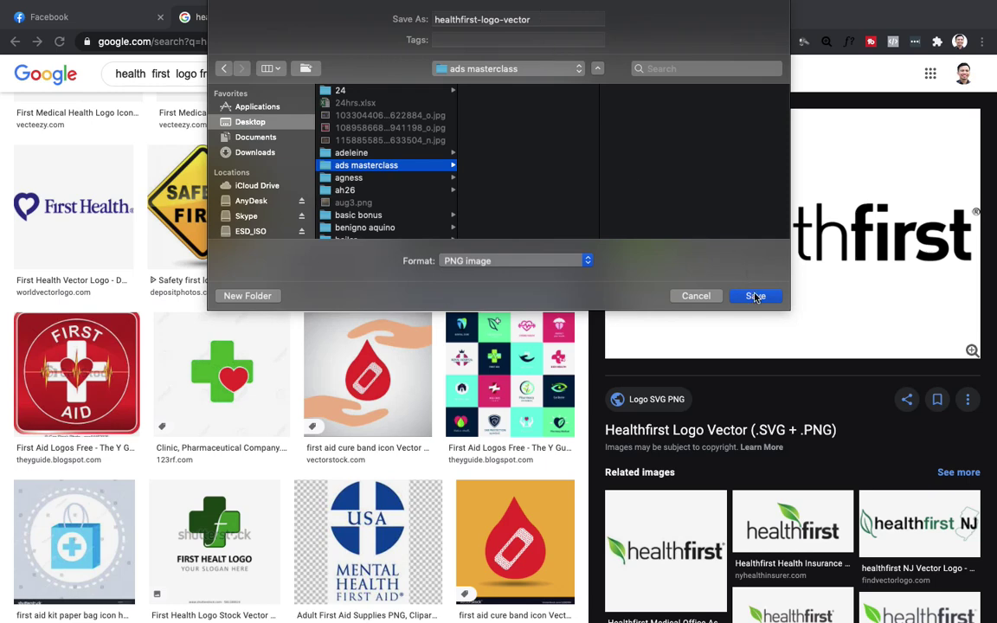
pyautogui.click(756, 296)
# Back on Facebook, set healthfirst-logo-vector.png as the Health first page's profile picture.
pyautogui.click(82, 15)
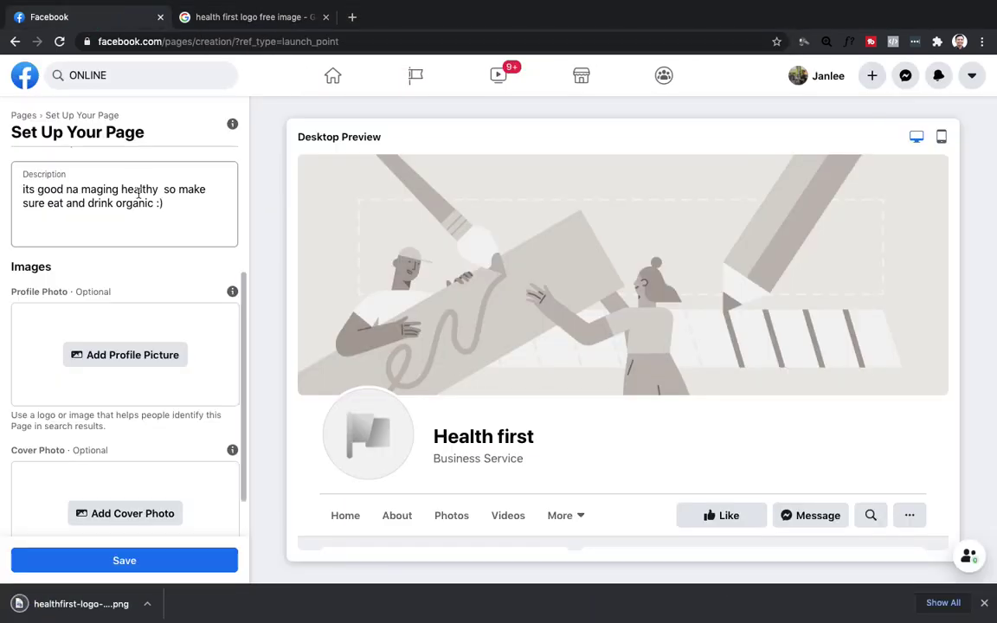
pyautogui.scroll(-1, 126, 365)
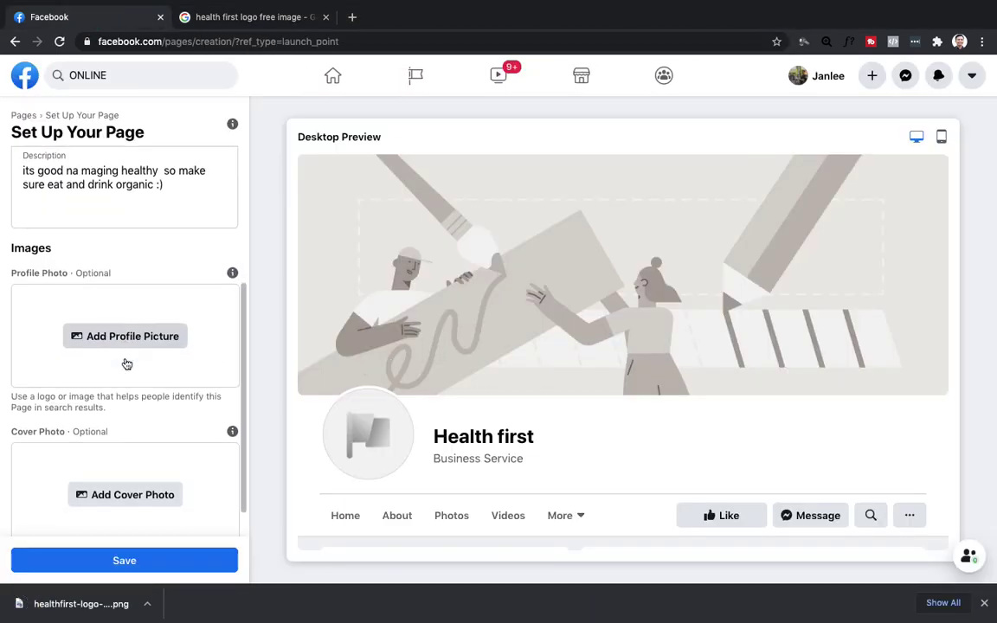
pyautogui.scroll(-2, 126, 364)
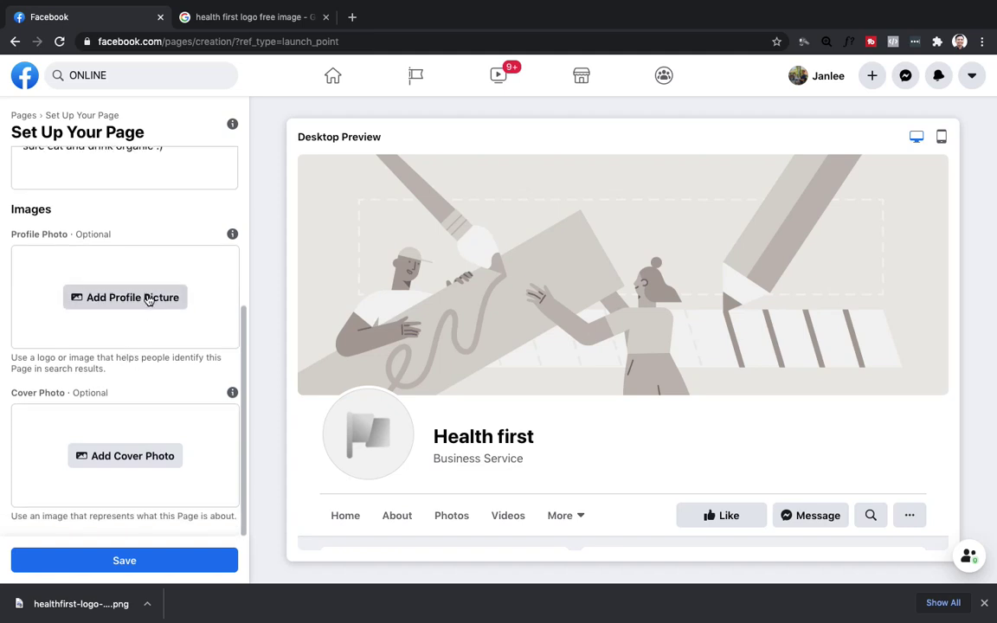
pyautogui.scroll(10, 157, 251)
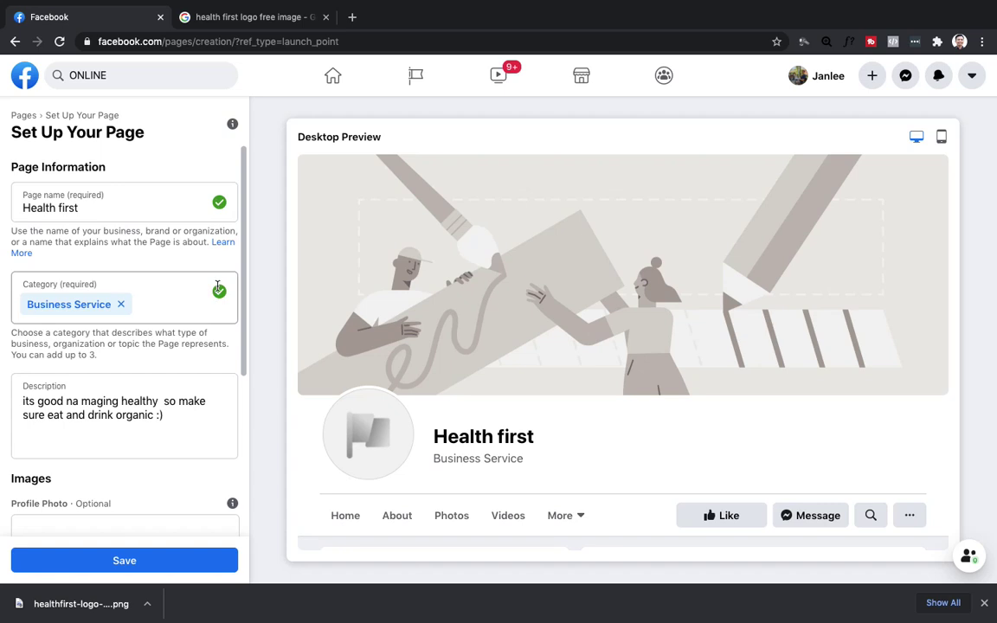
pyautogui.scroll(-5, 196, 374)
pyautogui.scroll(-8, 192, 334)
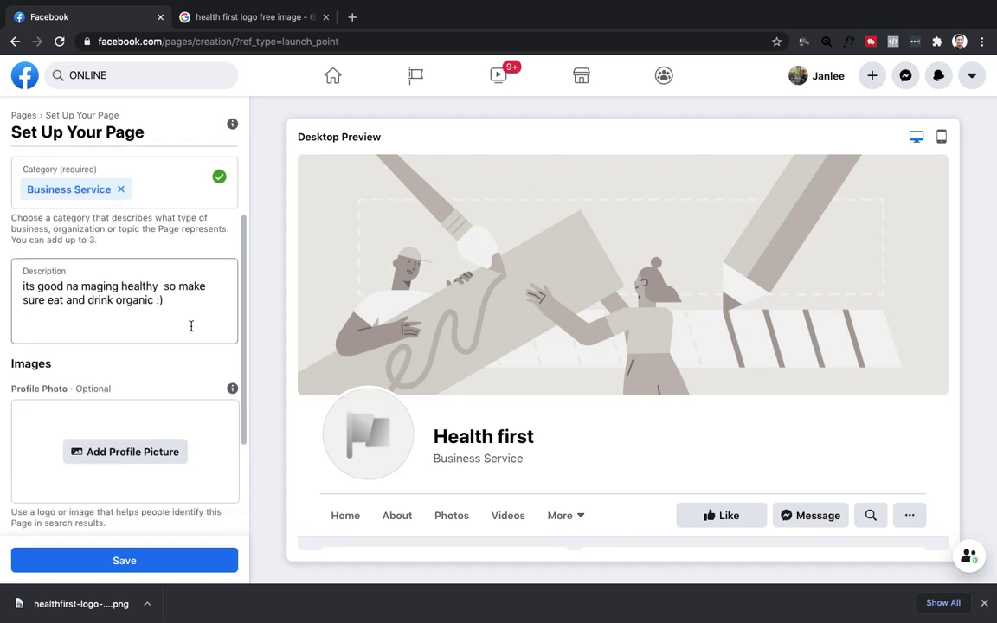
pyautogui.click(160, 297)
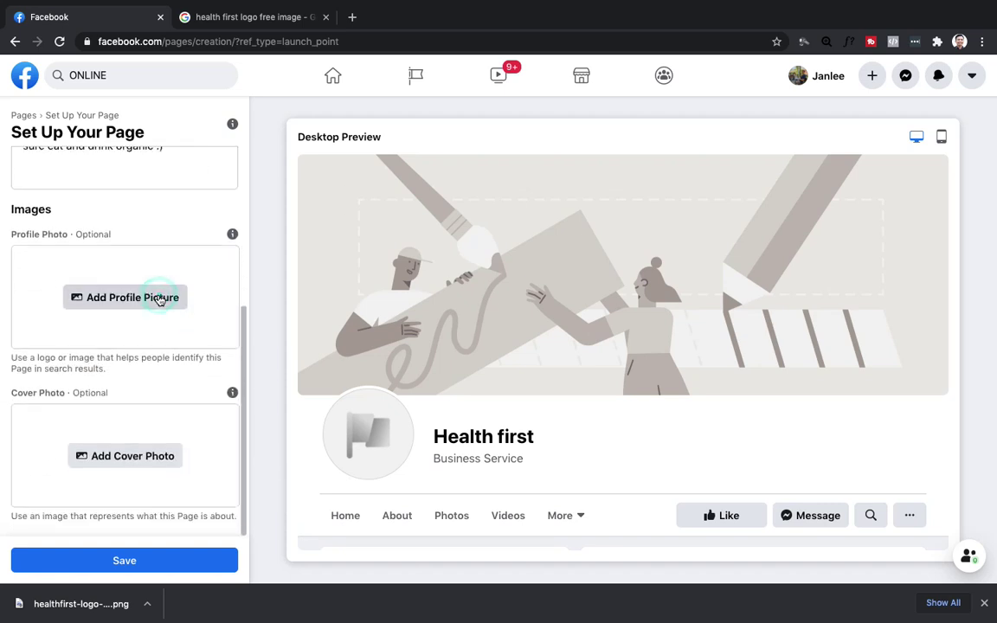
pyautogui.click(424, 37)
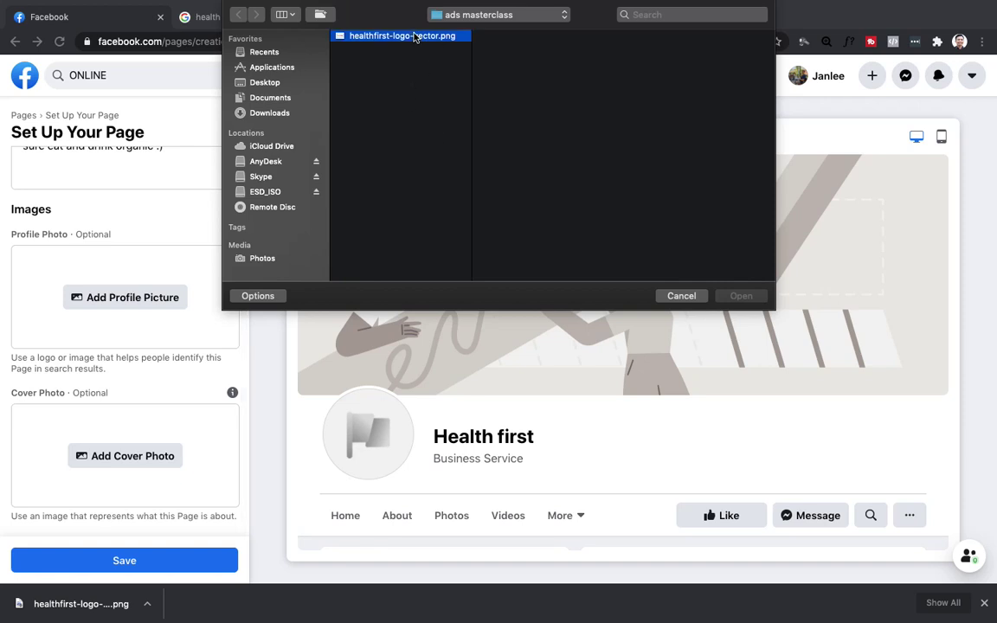
pyautogui.click(740, 296)
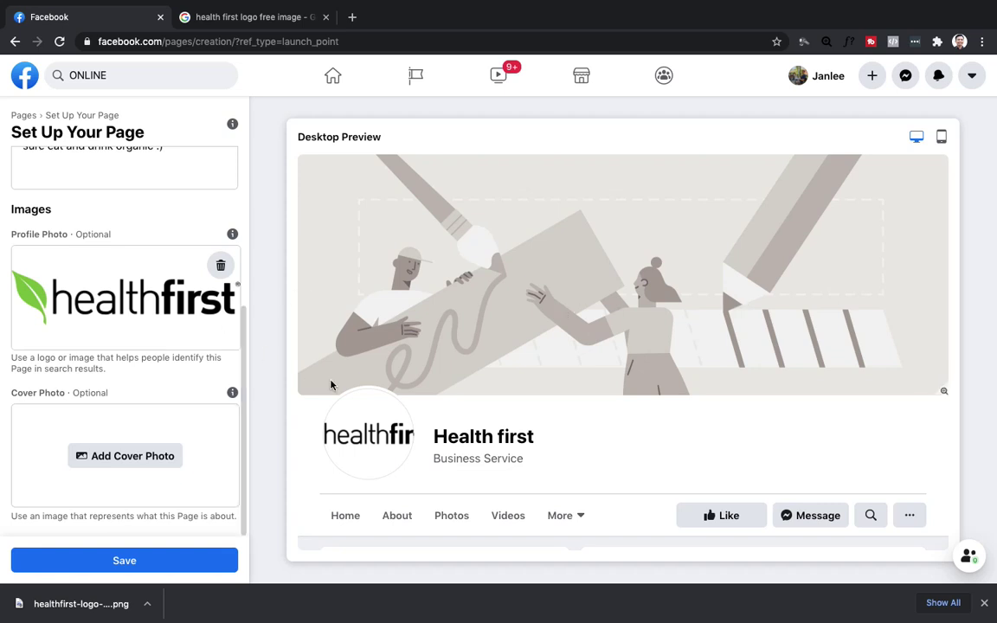
# Start choosing a cover photo, then cancel the file picker.
pyautogui.scroll(-1, 190, 327)
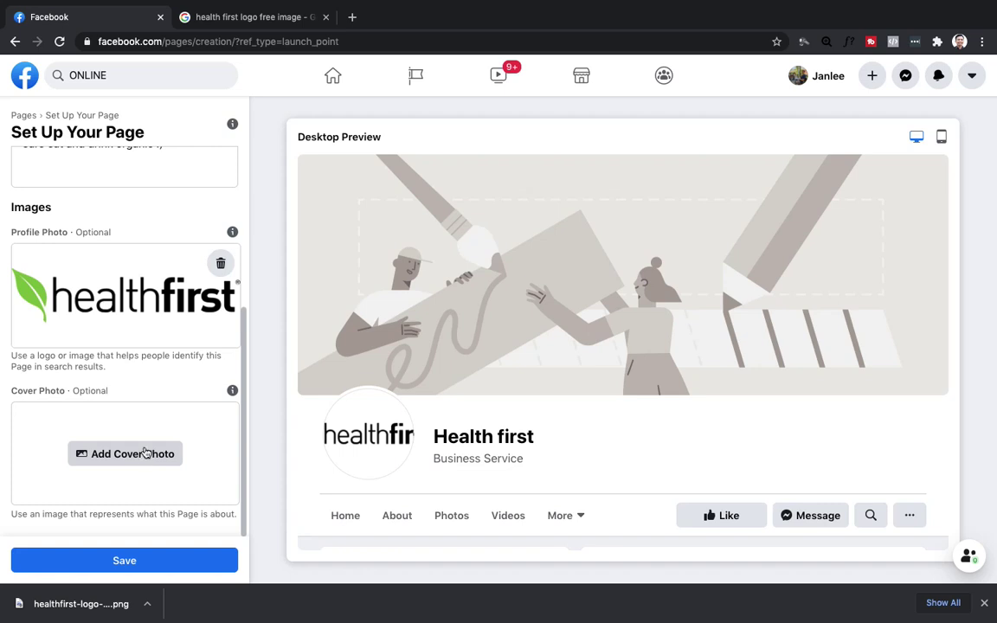
pyautogui.click(147, 454)
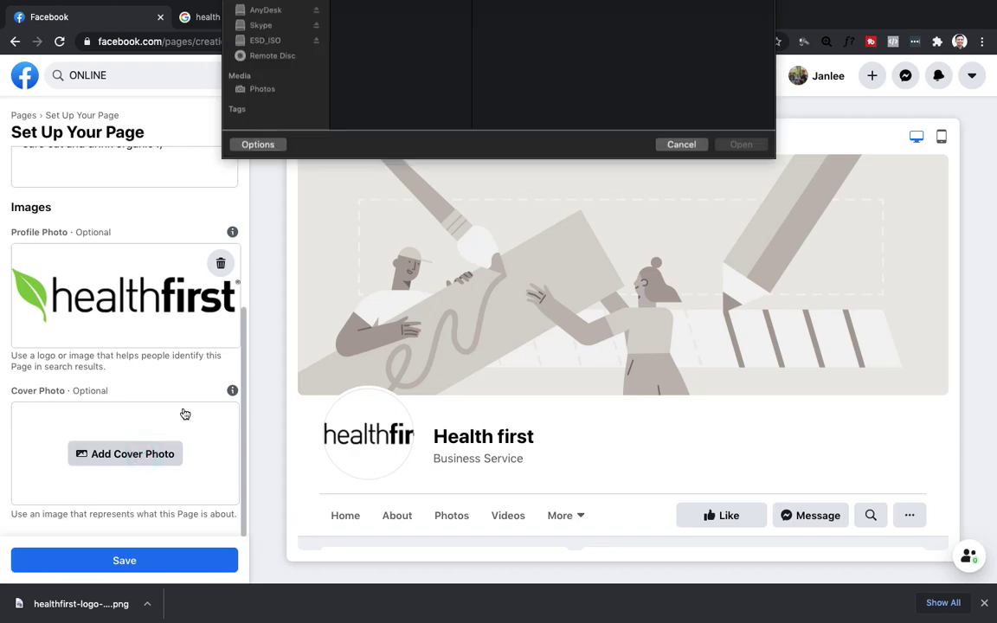
pyautogui.click(681, 296)
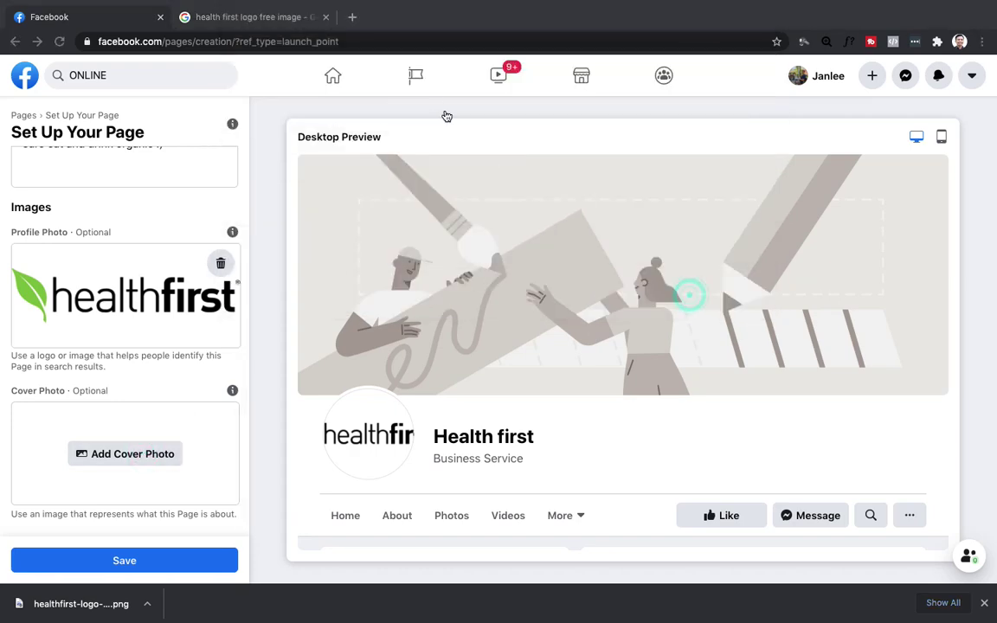
# Search Google for 'canva', open canva.com, and sign out of the Canva account.
pyautogui.click(278, 18)
pyautogui.click(314, 41)
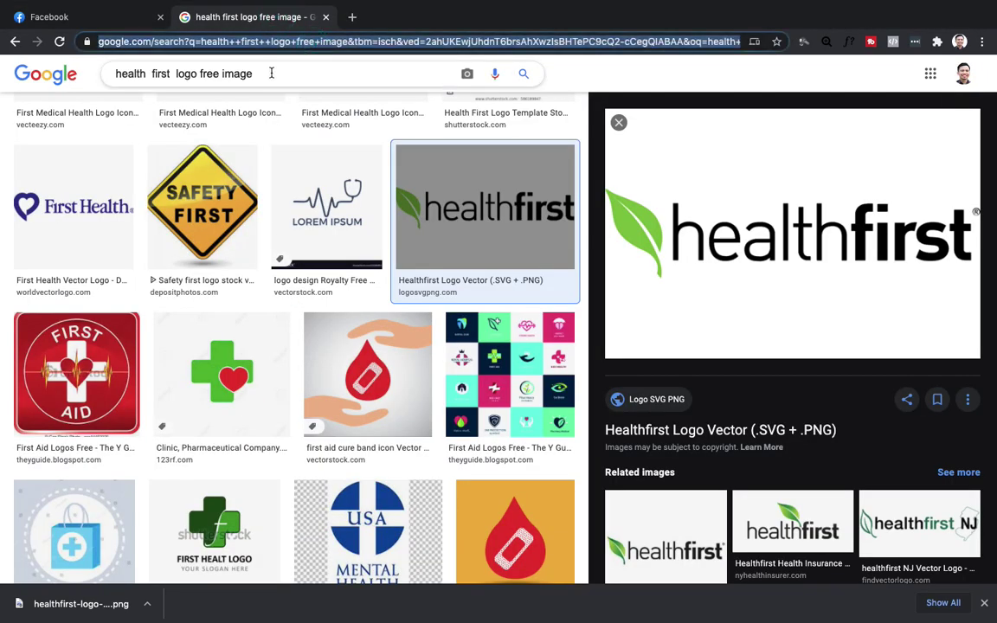
pyautogui.tripleClick(244, 74)
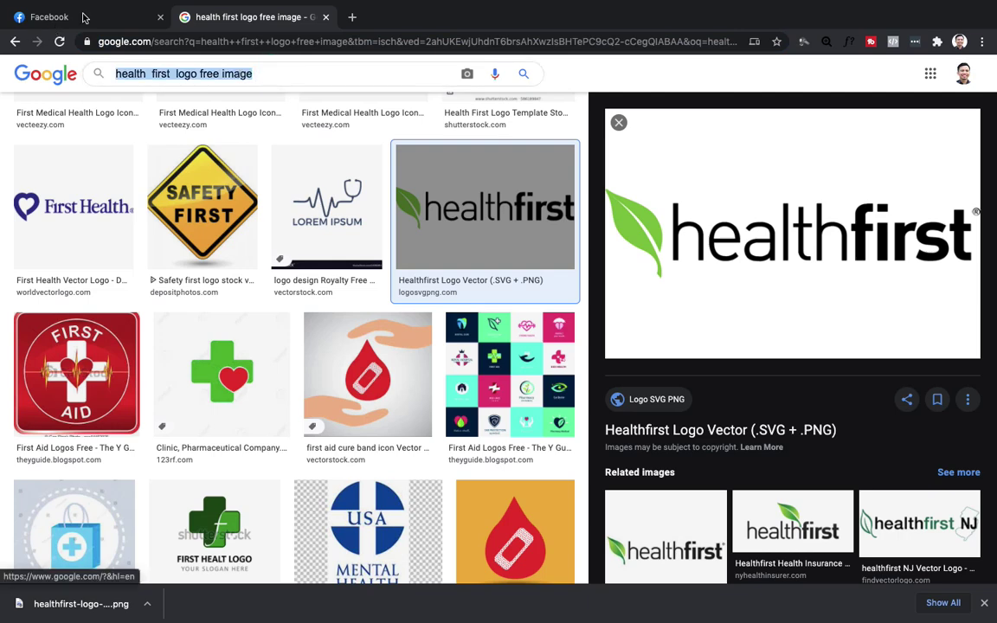
pyautogui.click(154, 41)
pyautogui.write('canva')
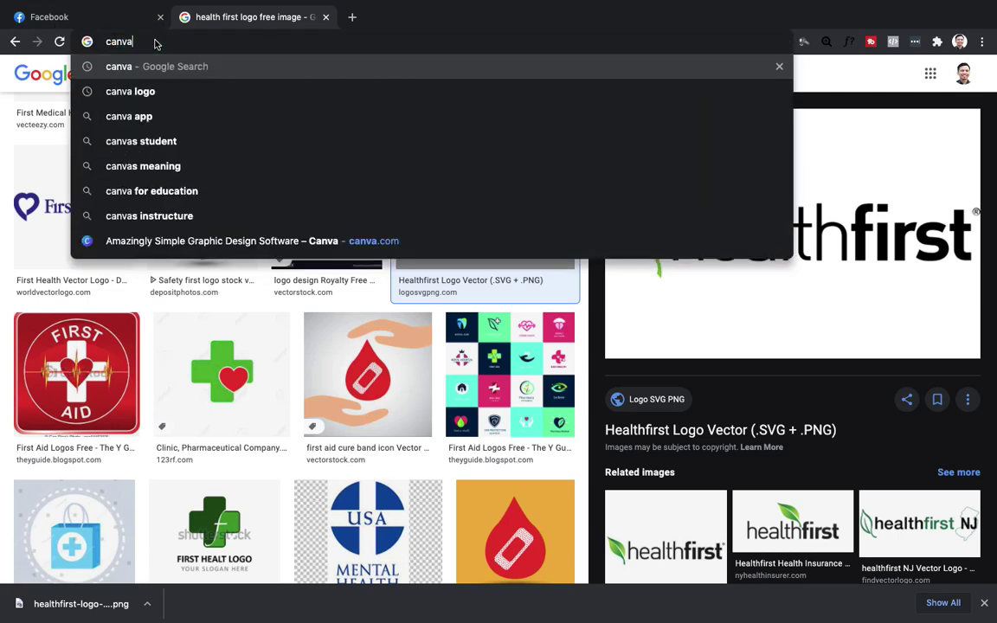
pyautogui.press('Return')
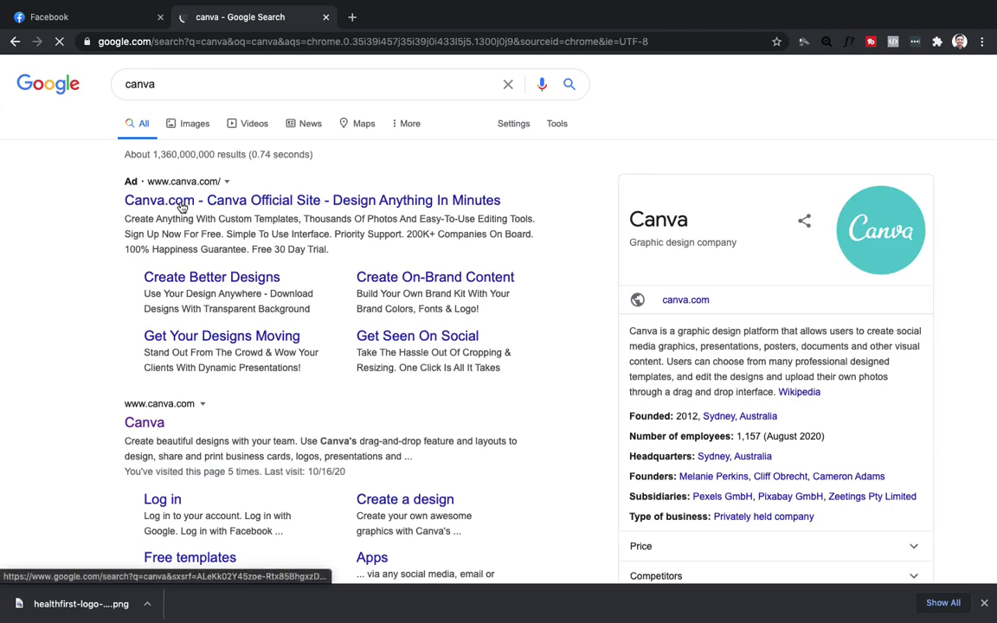
pyautogui.click(145, 424)
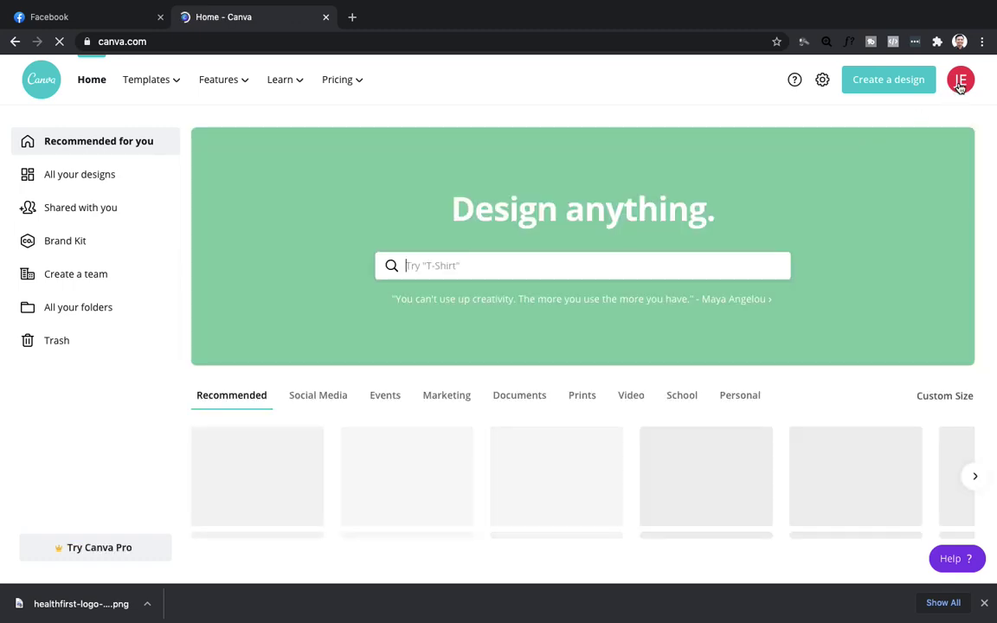
pyautogui.click(960, 84)
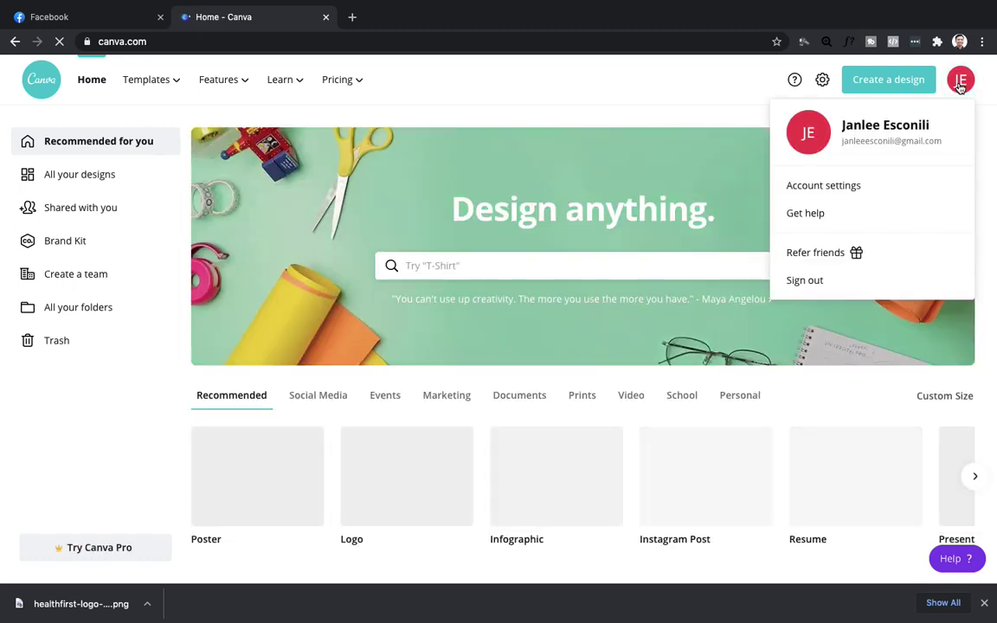
pyautogui.click(833, 284)
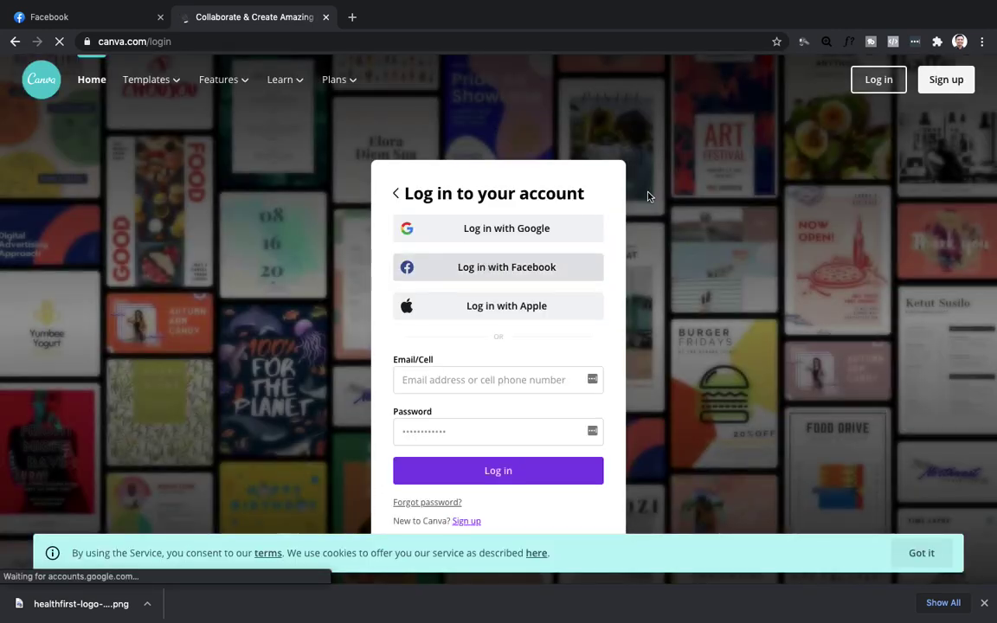
# Dismiss the Google sign-in popup and bring up Canva's login form.
pyautogui.click(199, 41)
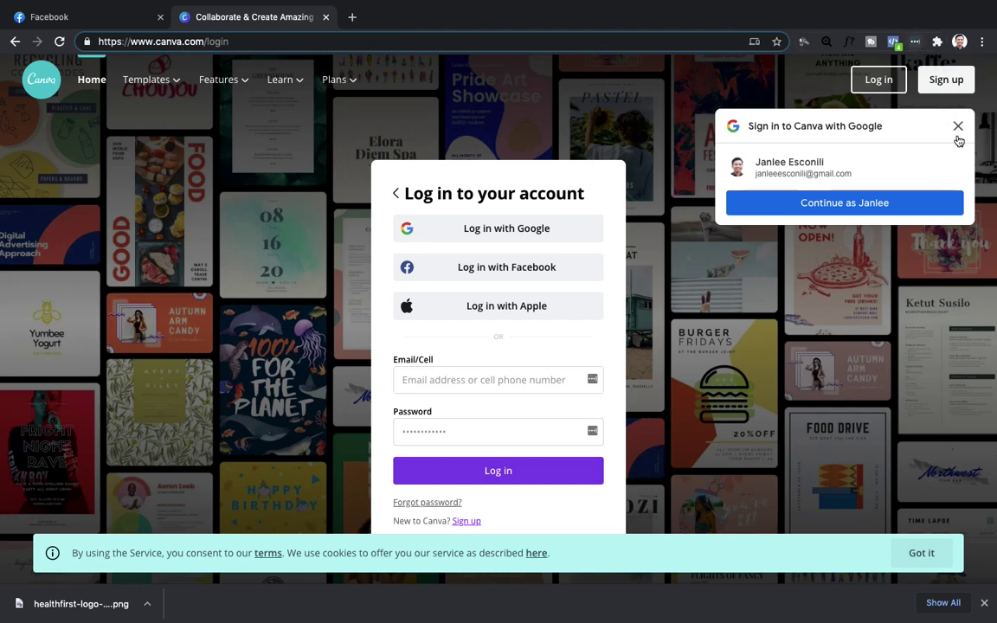
pyautogui.click(957, 128)
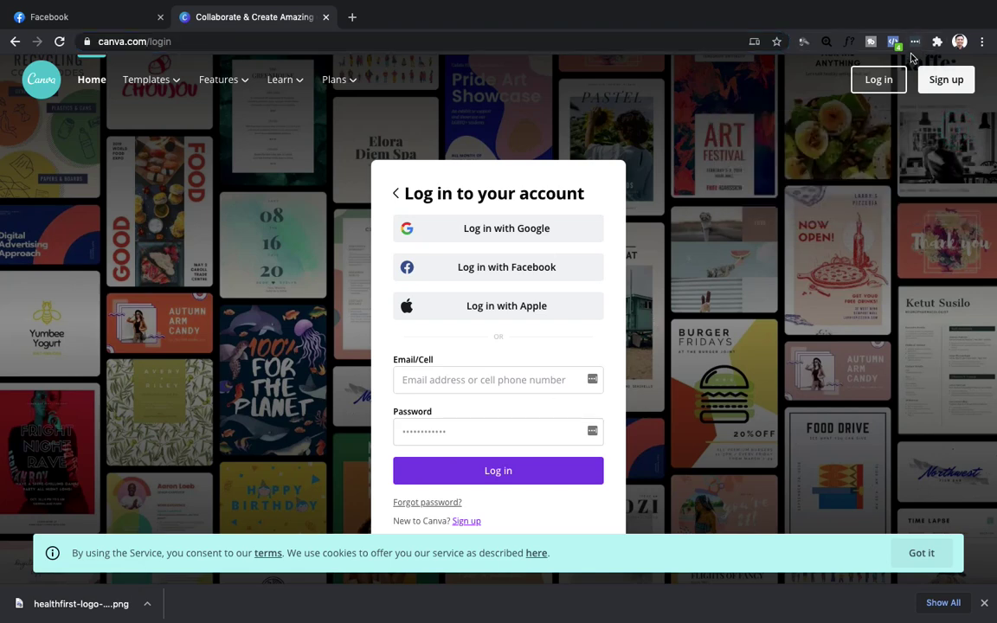
pyautogui.click(896, 78)
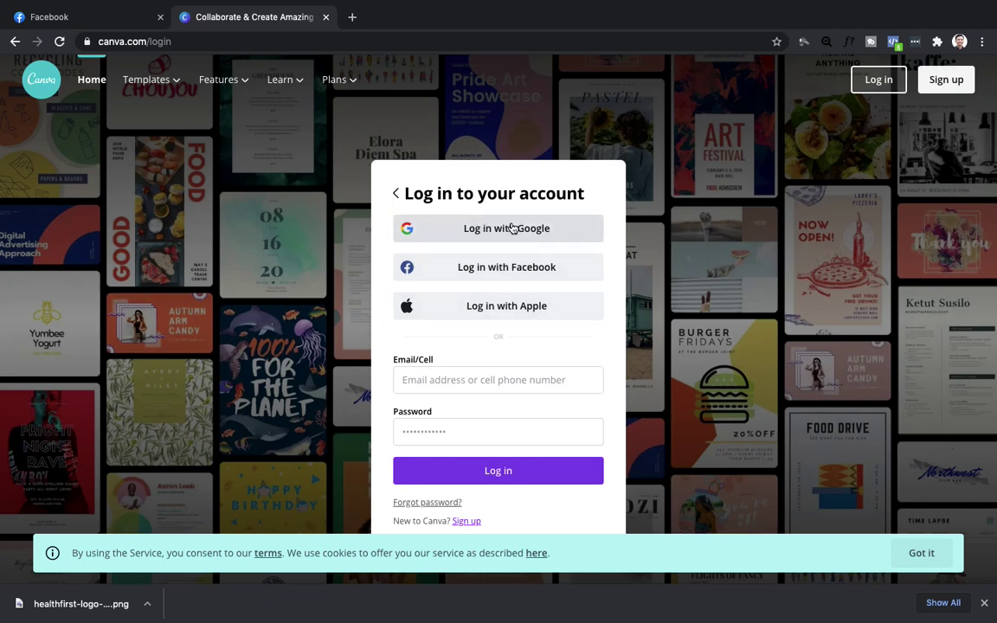
# Log in to Canva with Google, choose the account, and reload the resulting Forbidden page.
pyautogui.click(512, 227)
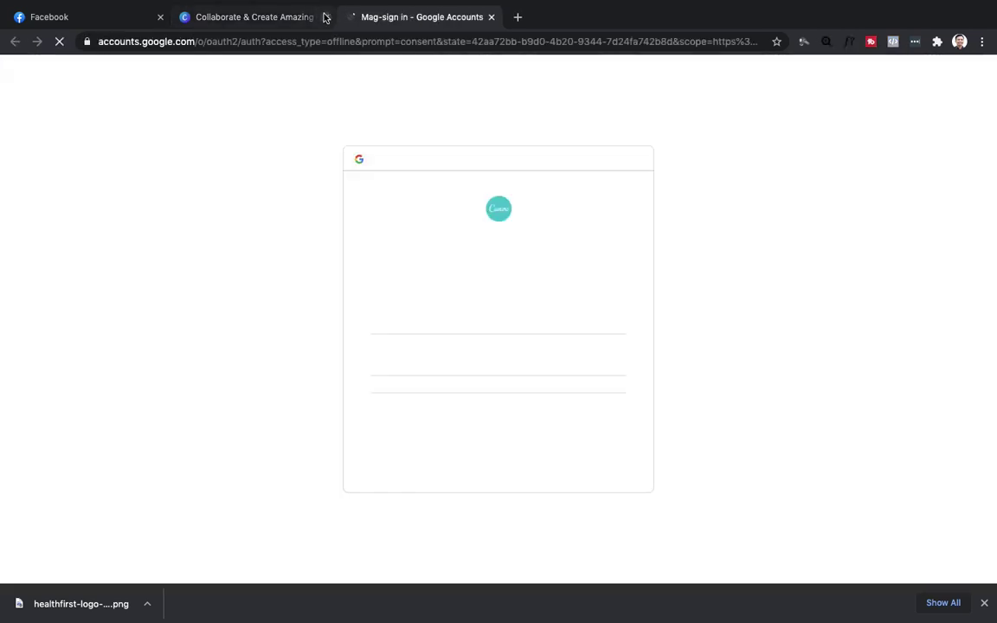
pyautogui.click(324, 18)
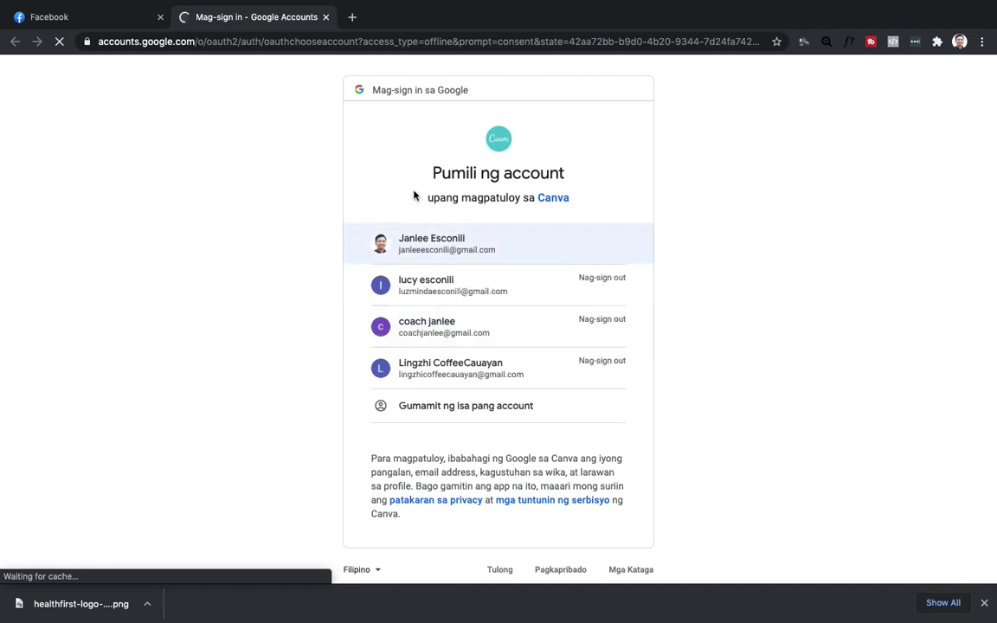
pyautogui.click(454, 245)
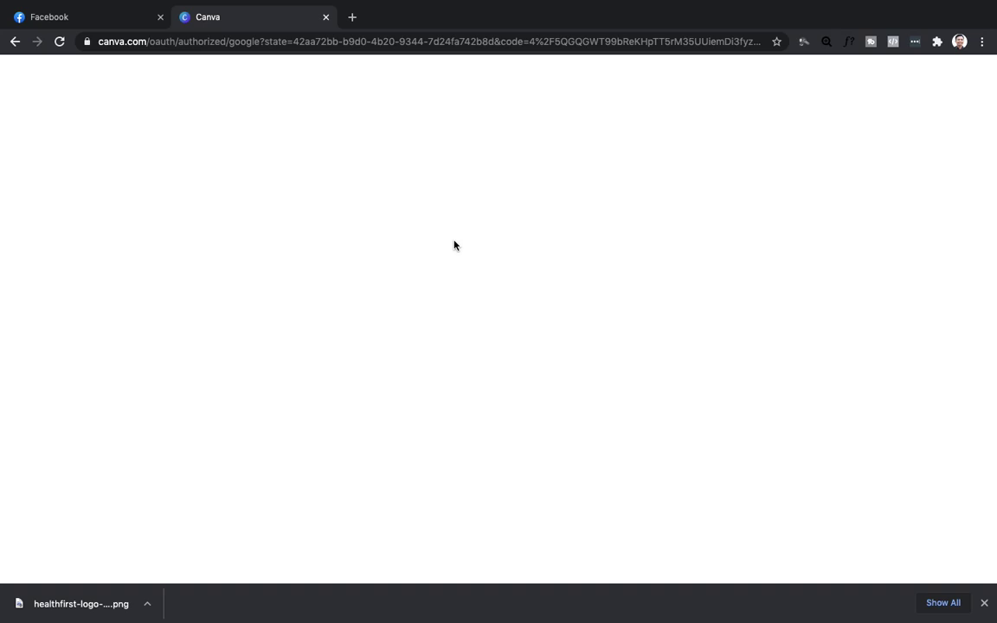
pyautogui.click(61, 41)
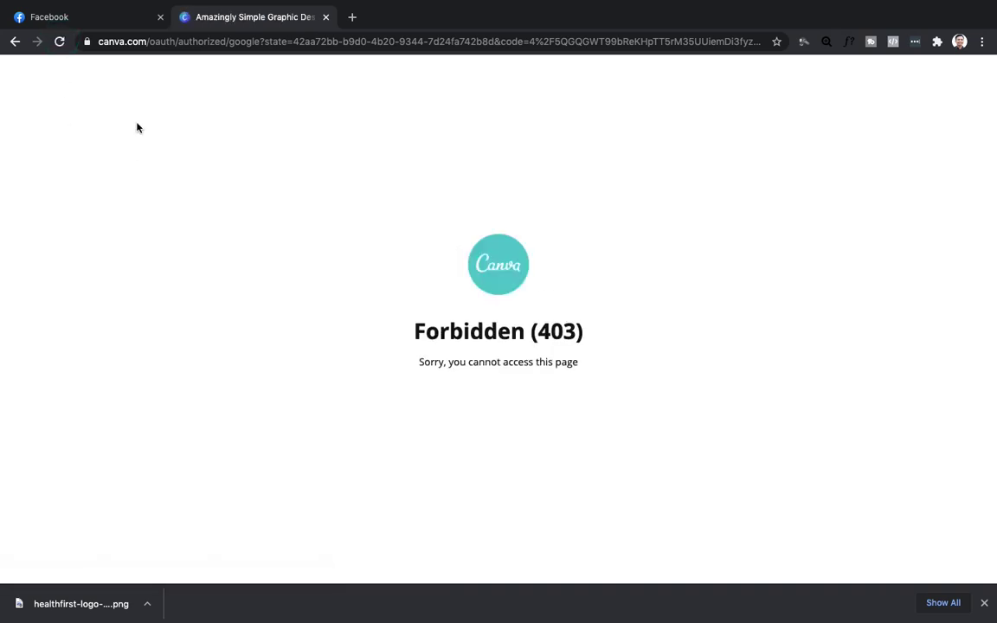
pyautogui.click(60, 42)
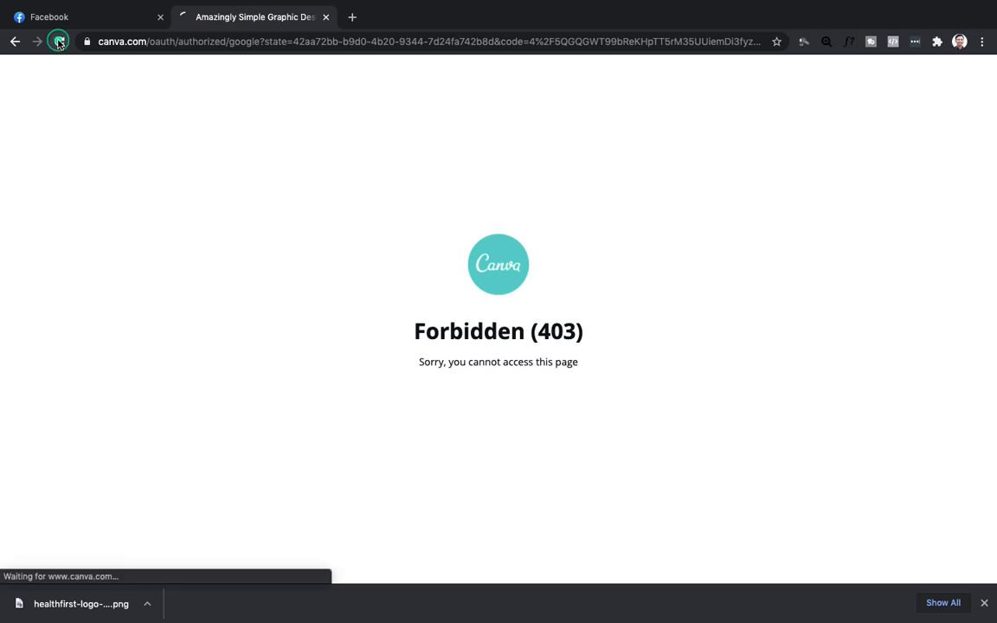
pyautogui.click(60, 42)
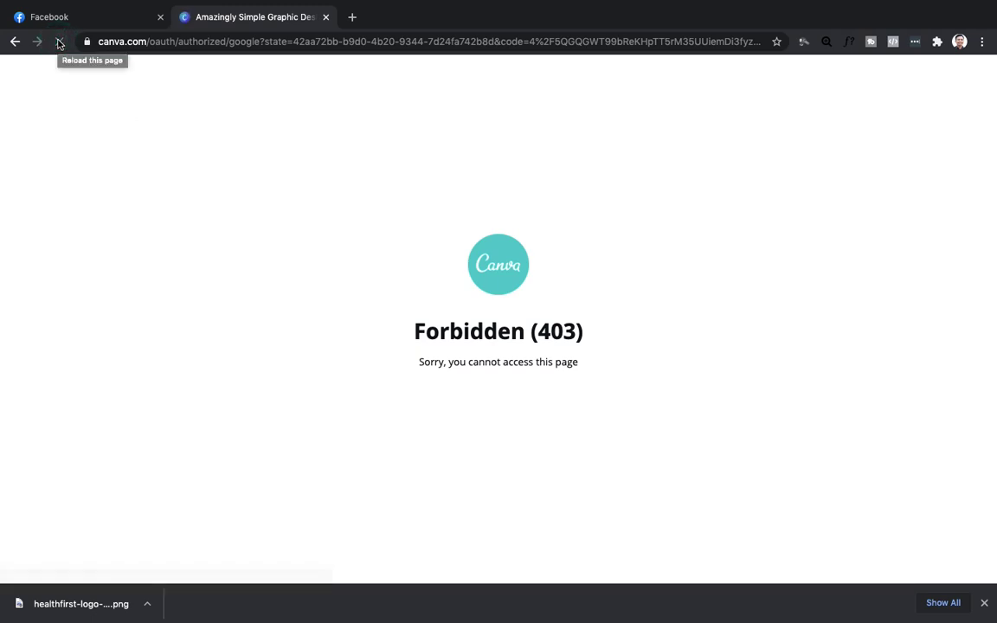
# Retry the Google account from the chooser, then return there after another 403 error.
pyautogui.click(14, 41)
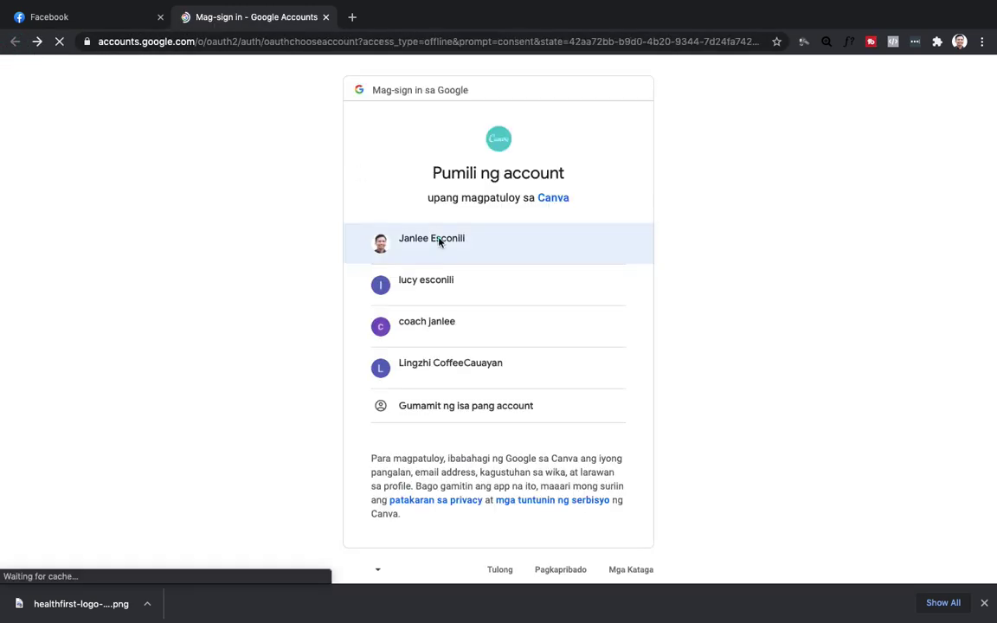
pyautogui.click(438, 242)
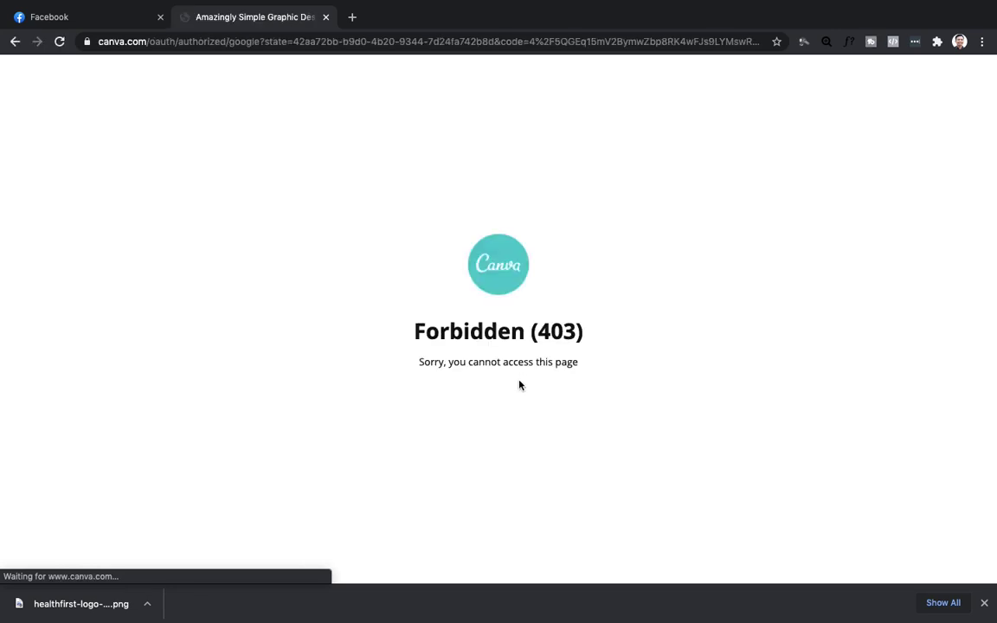
pyautogui.click(519, 426)
pyautogui.click(60, 41)
pyautogui.click(60, 42)
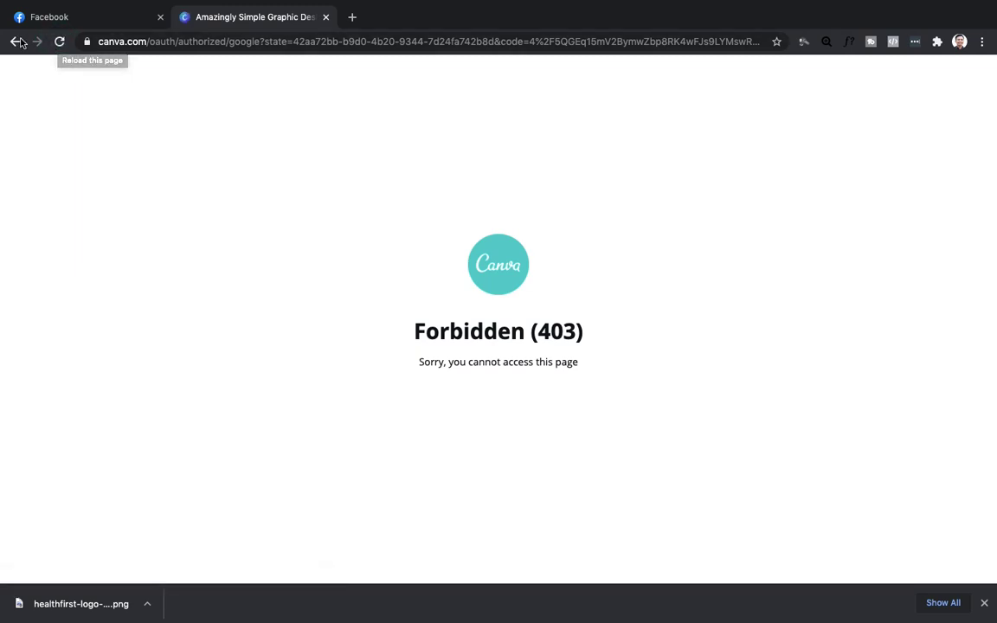
pyautogui.click(17, 41)
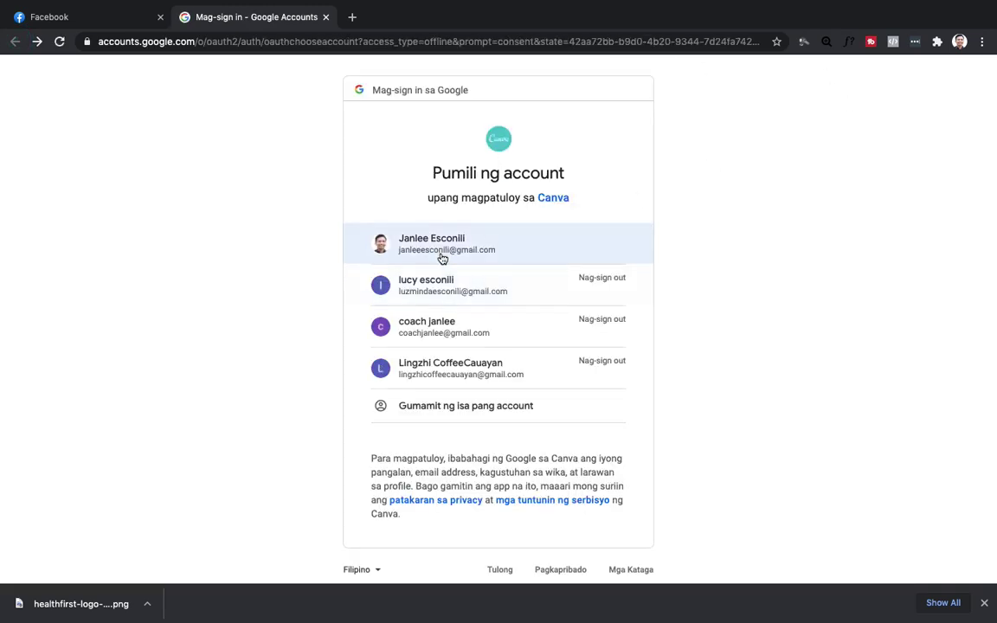
# Close the failing sign-in tab and start over in a fresh browser tab.
pyautogui.click(327, 18)
pyautogui.click(186, 17)
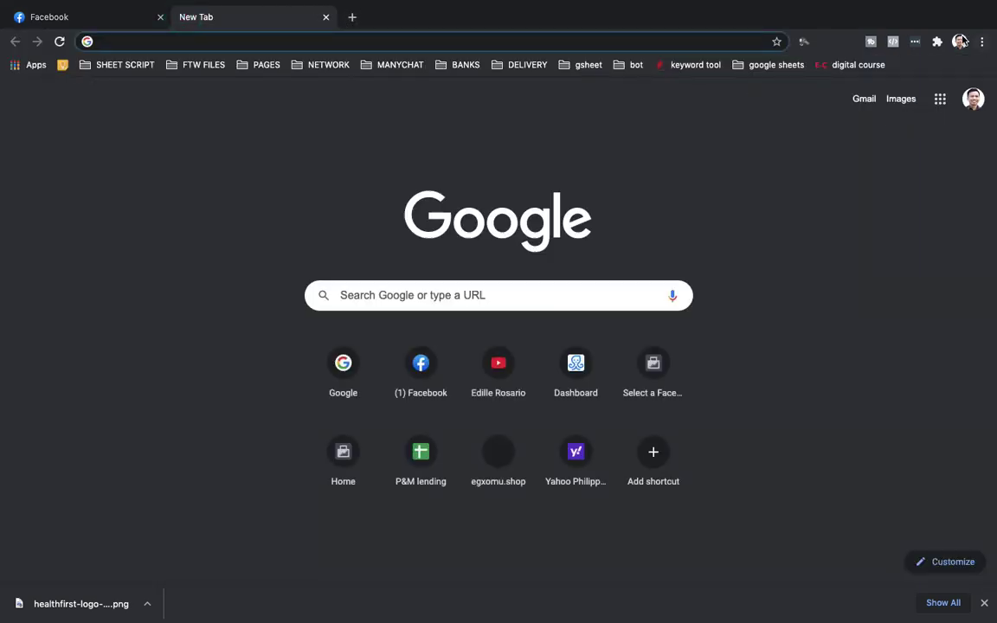
pyautogui.click(959, 42)
pyautogui.click(751, 166)
pyautogui.click(973, 99)
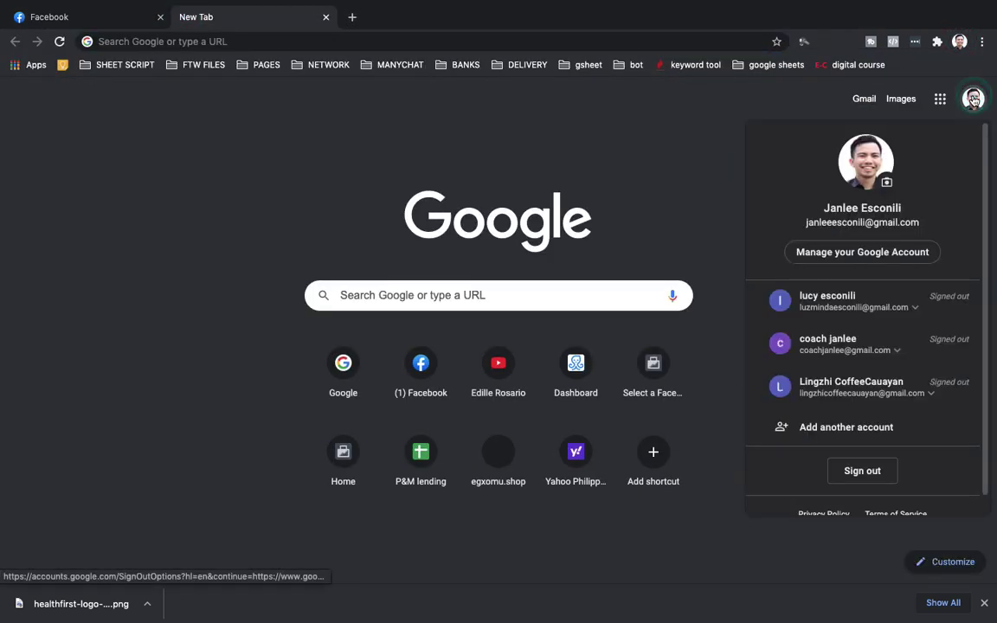
pyautogui.click(530, 130)
# Search 'canva', open canva.com, and continue with the Google account via Sign up with Google.
pyautogui.click(135, 43)
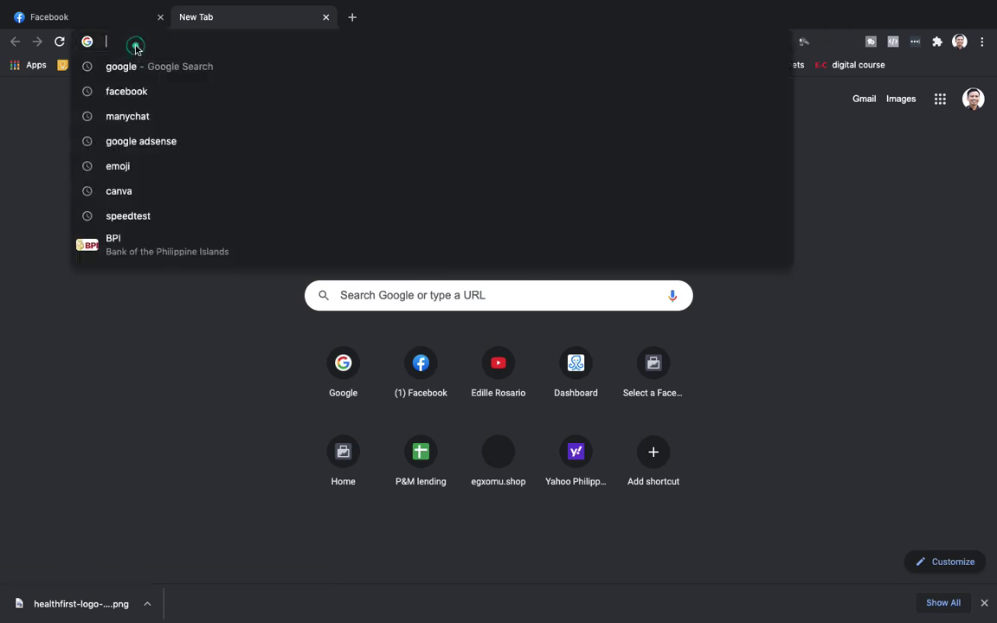
pyautogui.write('canva')
pyautogui.press('Return')
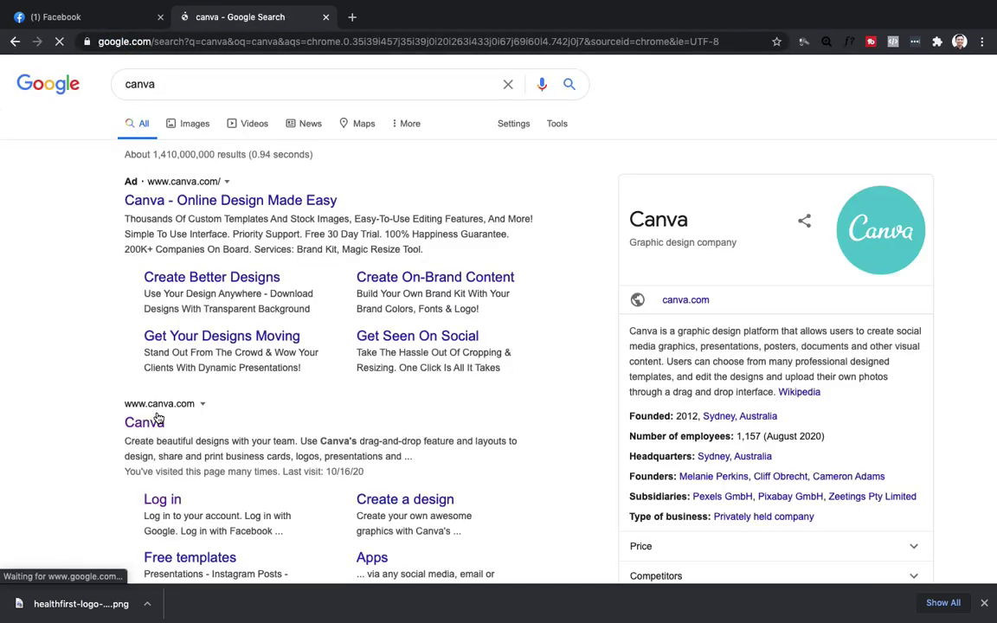
pyautogui.click(156, 423)
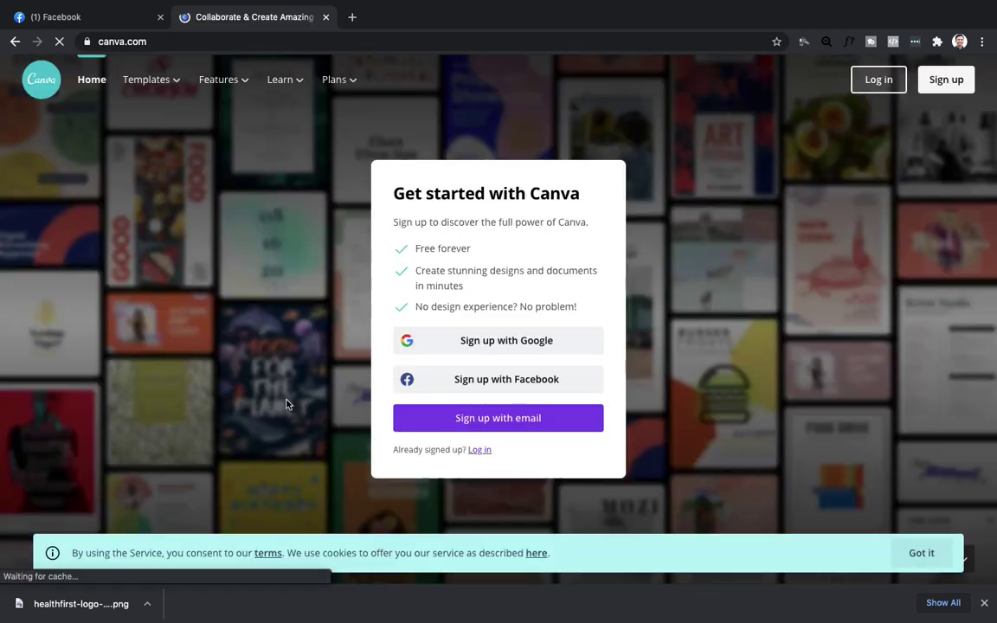
pyautogui.click(533, 343)
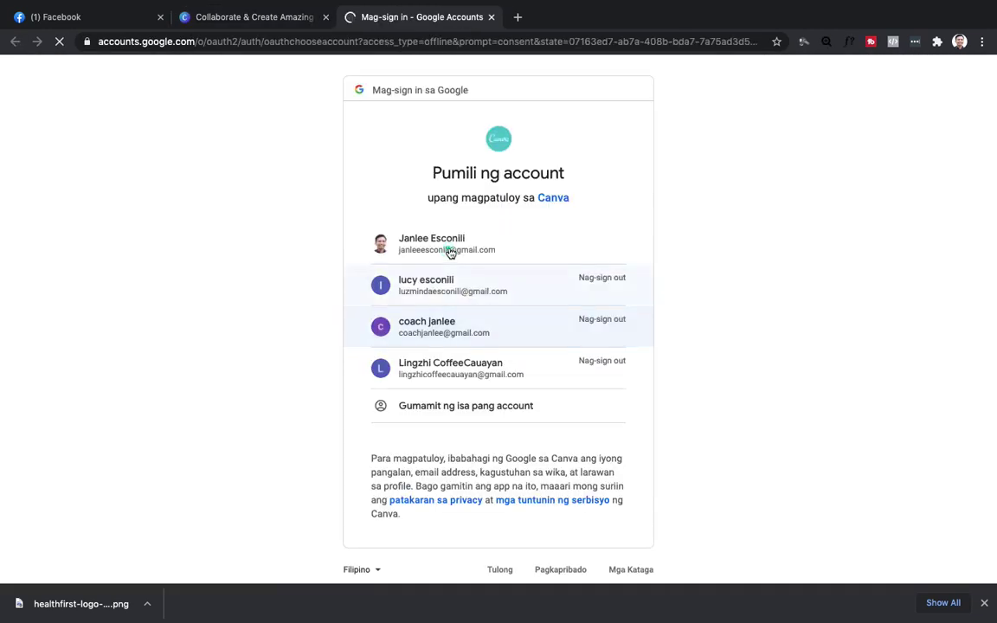
pyautogui.click(448, 250)
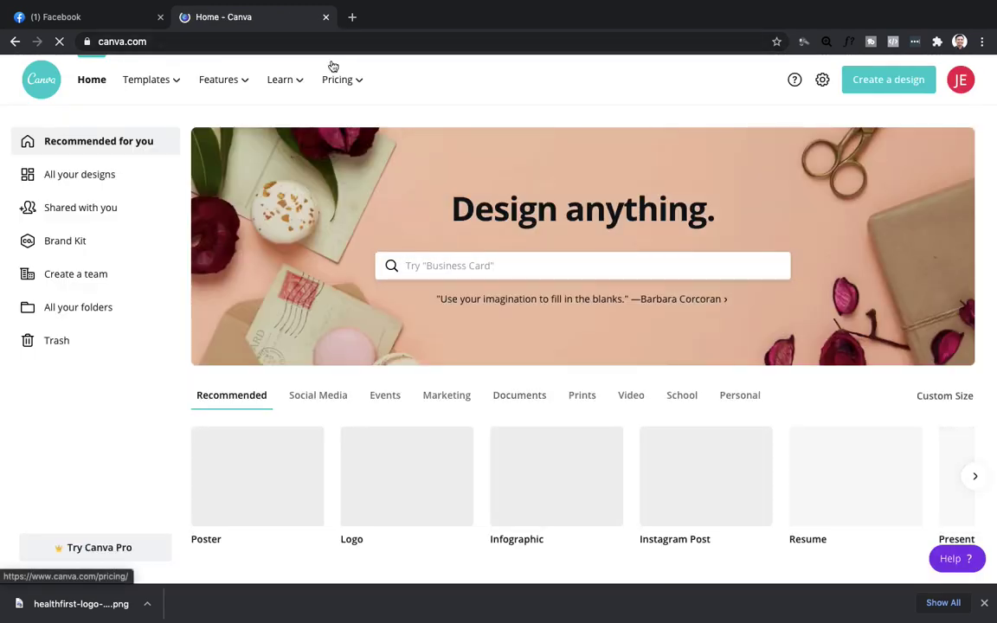
# Scroll the Canva home page past Infographics, Brochures and Videos to the Facebook Covers row.
pyautogui.moveTo(334, 67)
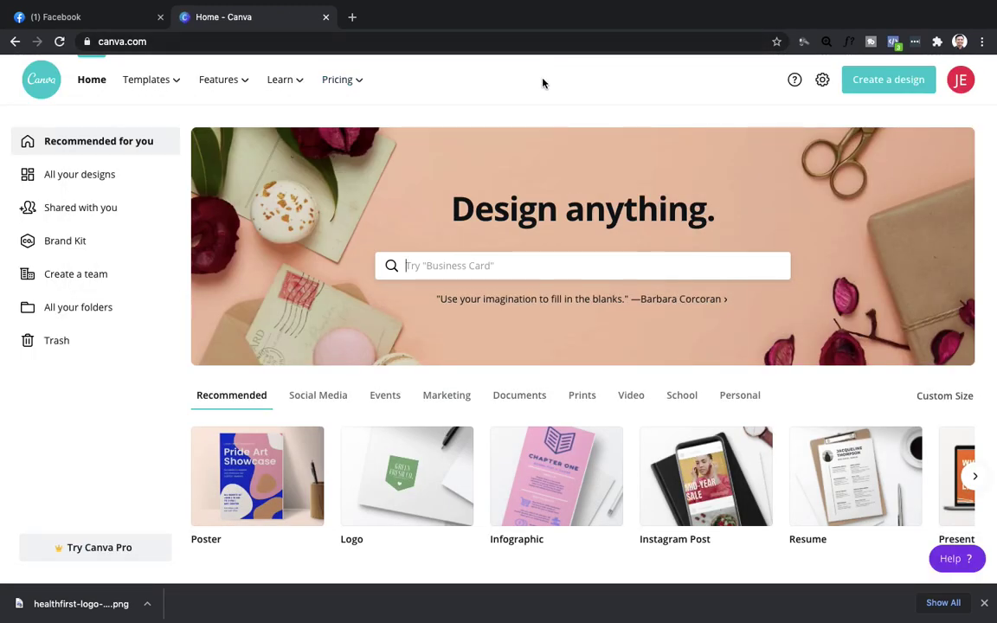
pyautogui.scroll(-5, 573, 459)
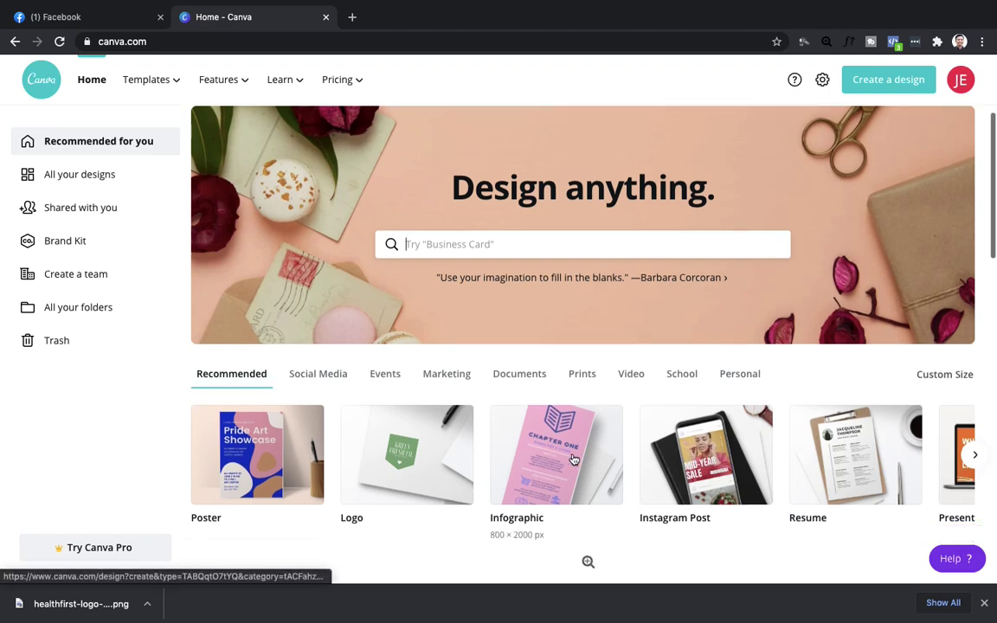
pyautogui.scroll(-1, 572, 458)
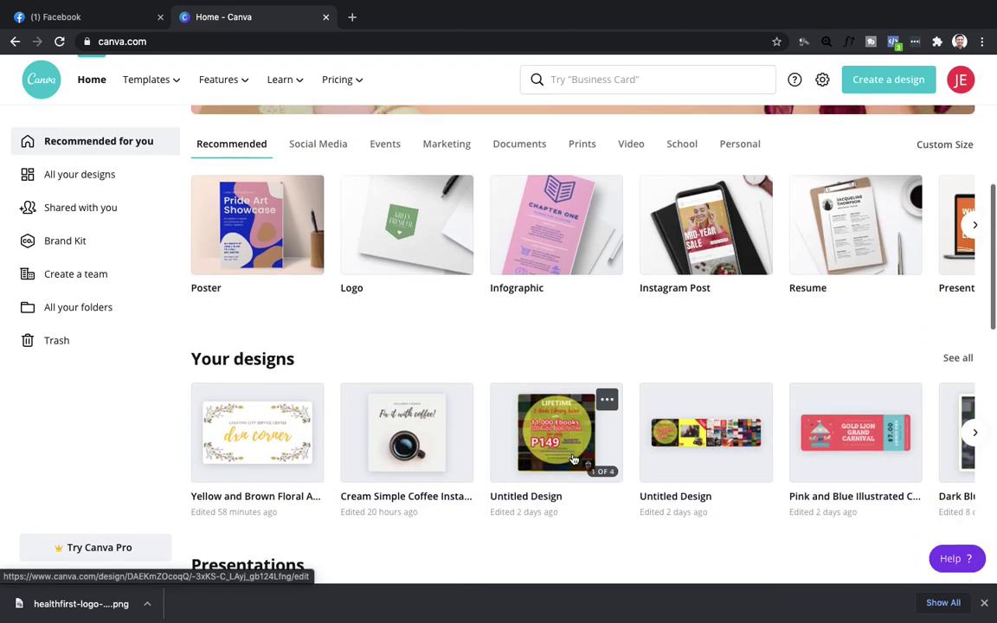
pyautogui.scroll(3, 573, 459)
pyautogui.scroll(-1, 573, 458)
pyautogui.scroll(-10, 573, 458)
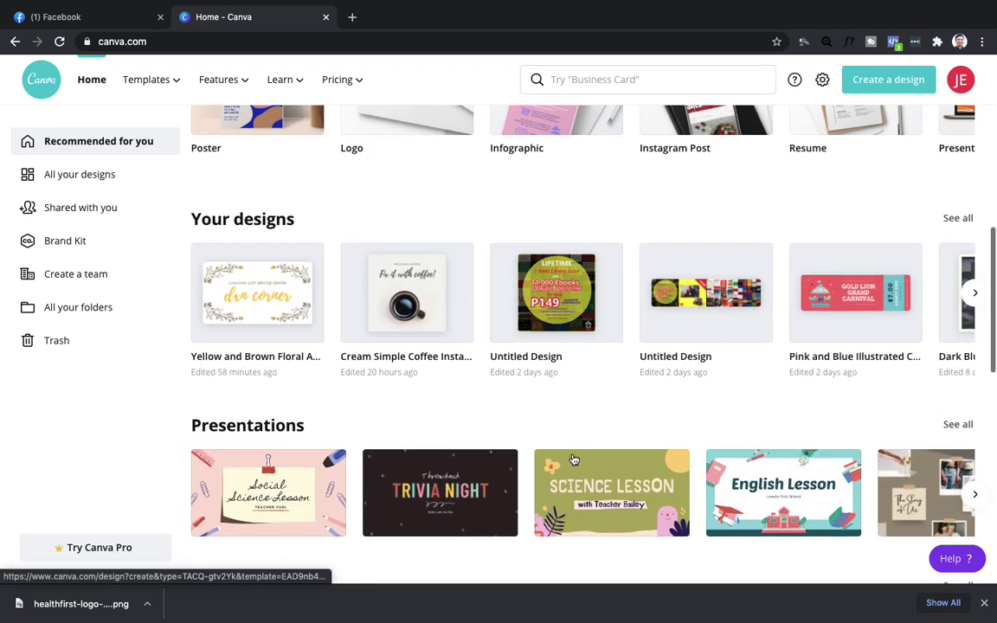
pyautogui.scroll(2, 574, 458)
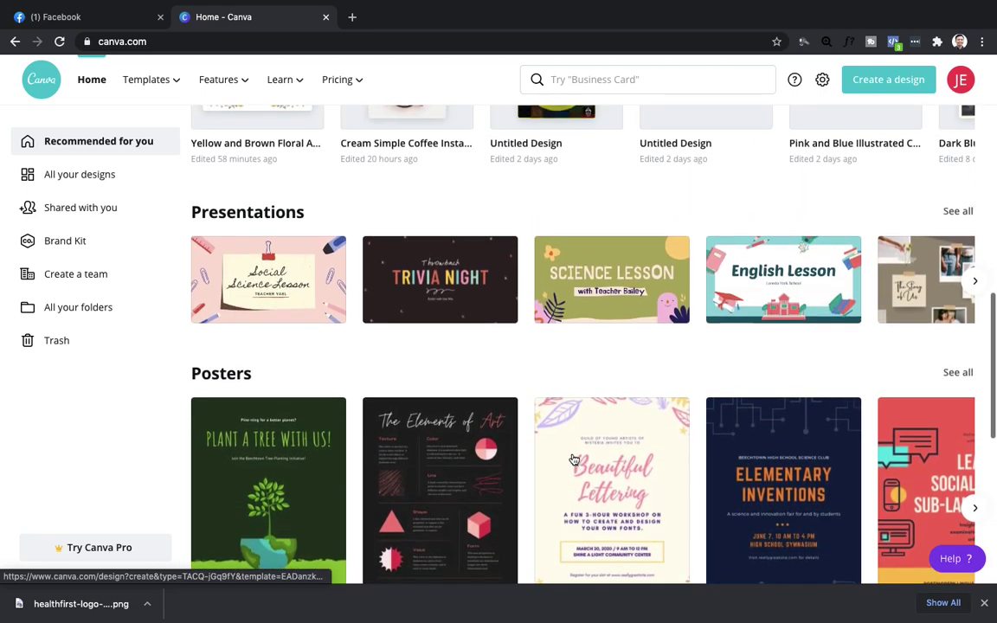
pyautogui.scroll(-5, 573, 459)
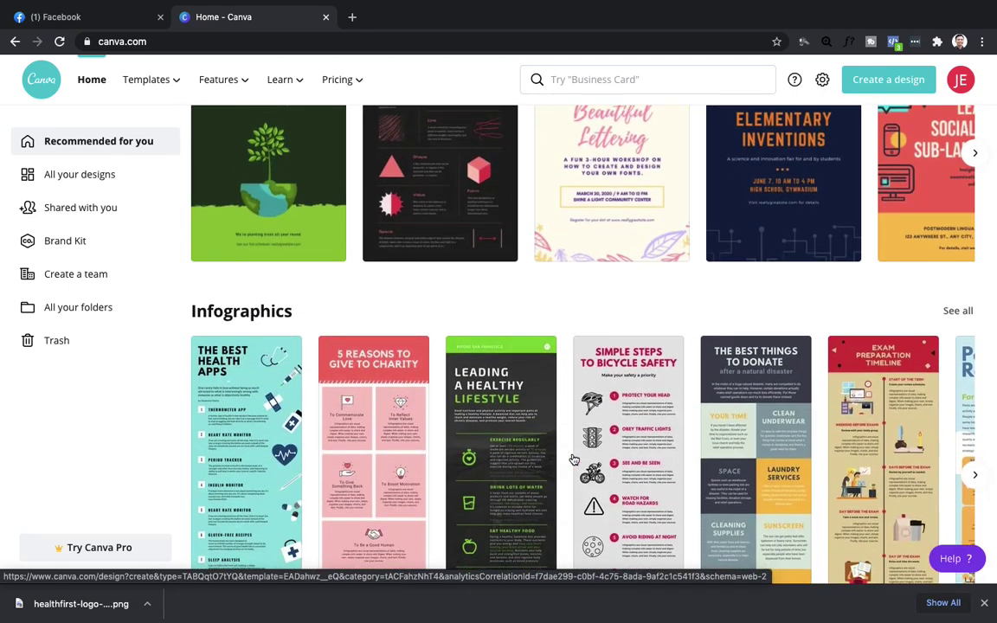
pyautogui.scroll(-9, 574, 460)
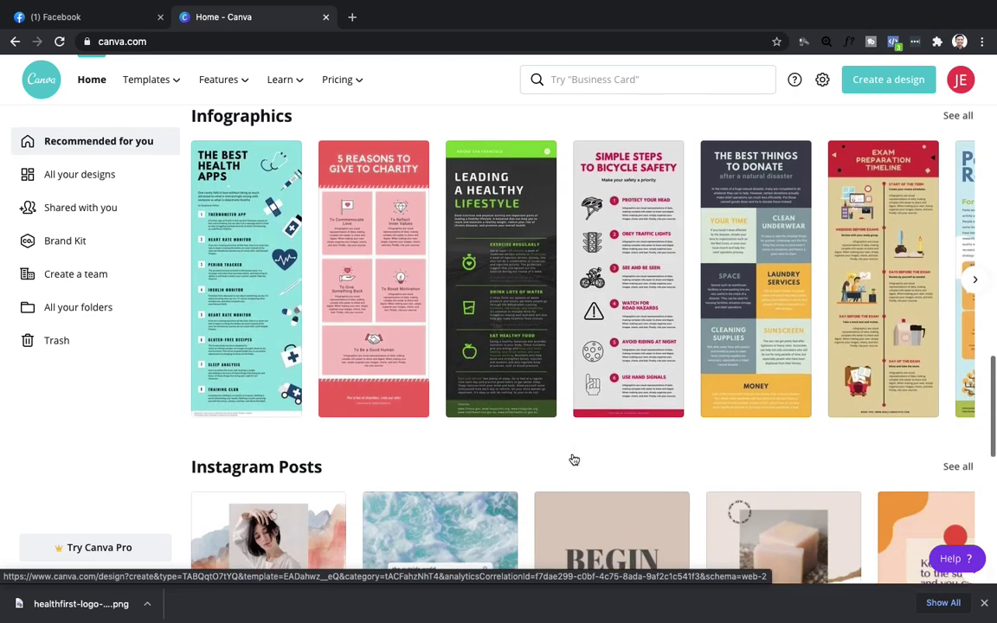
pyautogui.scroll(-11, 573, 458)
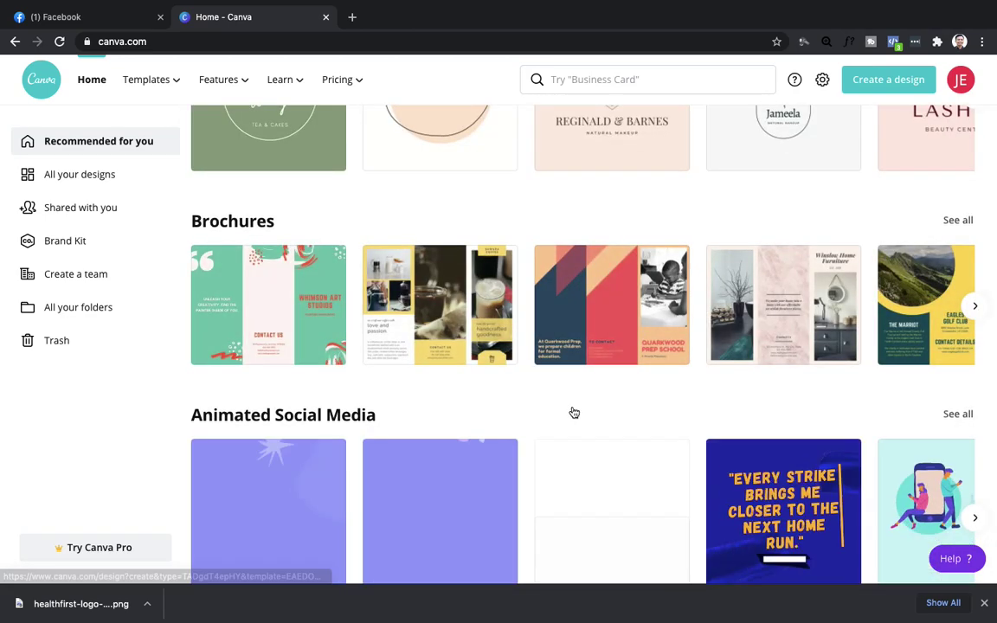
pyautogui.scroll(-4, 606, 381)
pyautogui.scroll(-3, 647, 346)
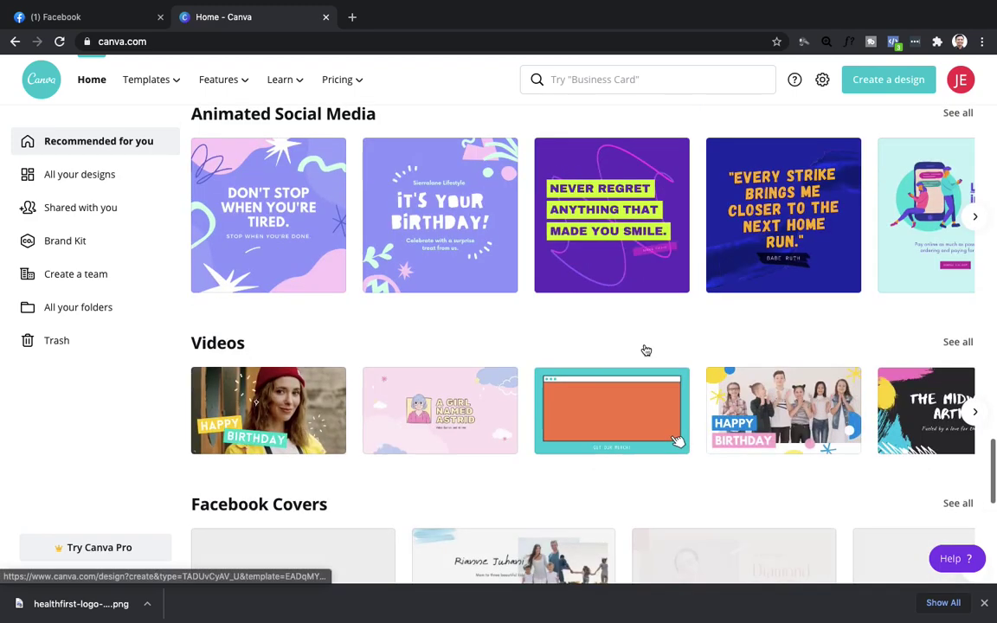
pyautogui.scroll(-3, 645, 348)
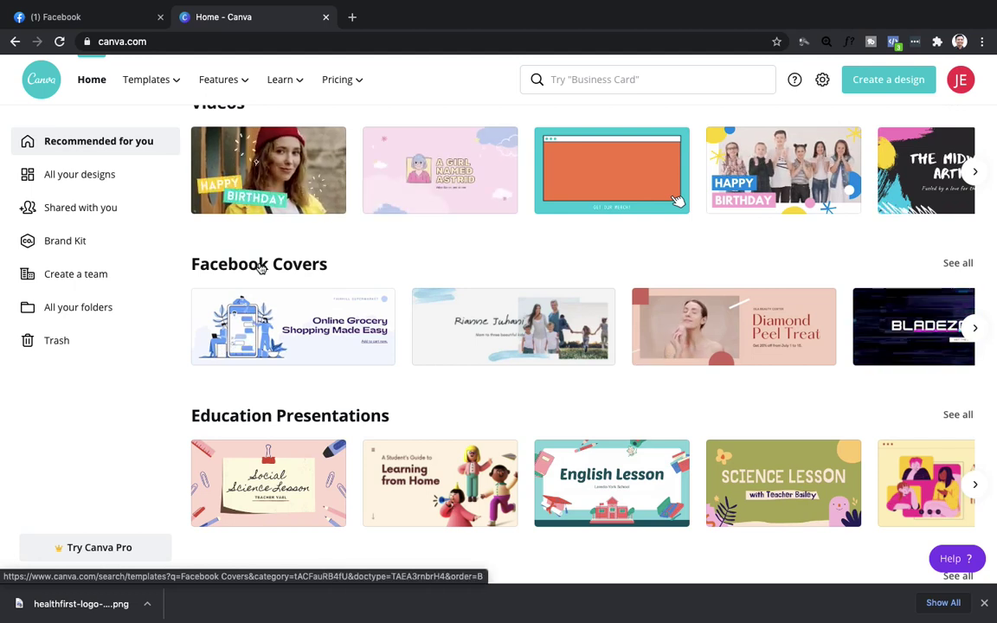
# Open the 1,134-template Facebook Covers gallery and scroll well down through the cover designs.
pyautogui.click(260, 268)
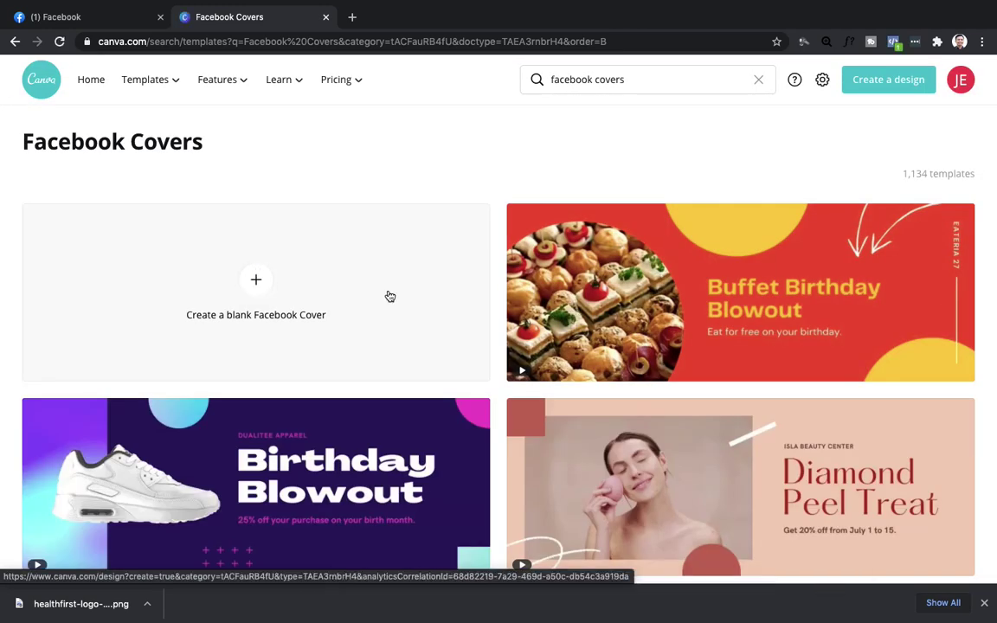
pyautogui.scroll(-1, 679, 351)
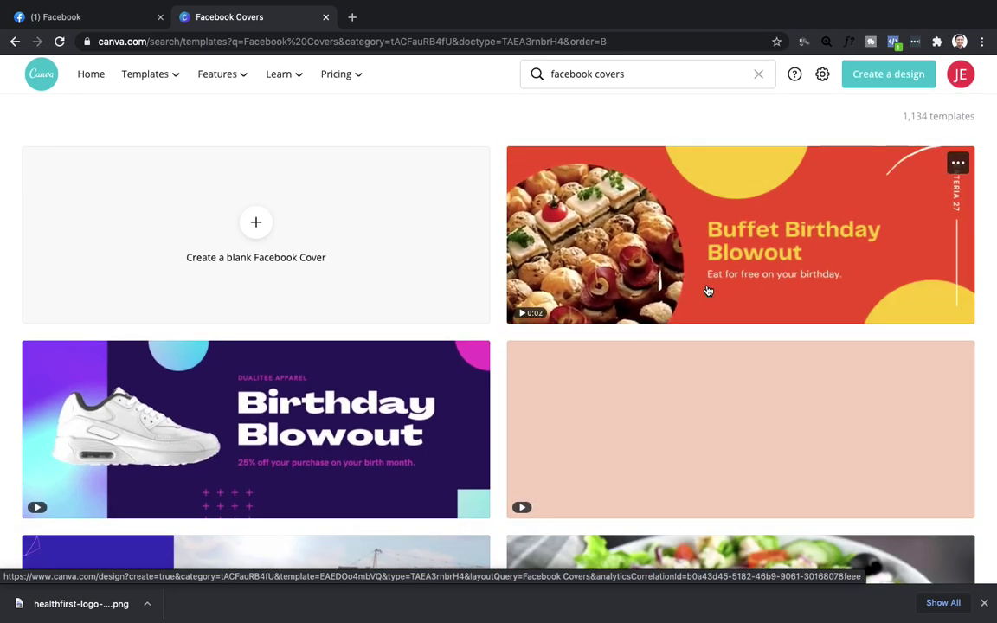
pyautogui.scroll(-3, 708, 291)
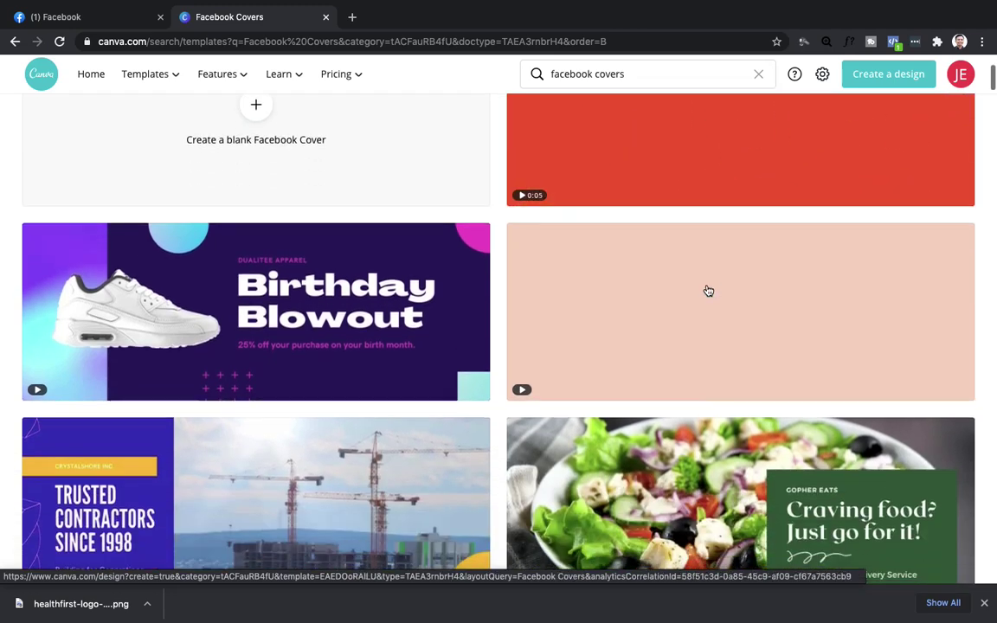
pyautogui.scroll(-3, 708, 290)
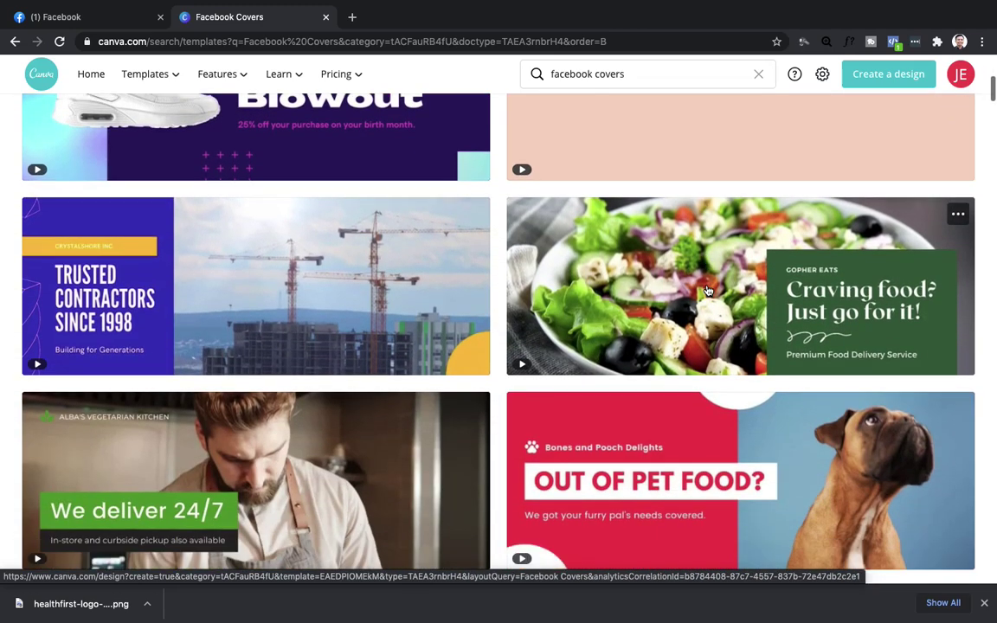
pyautogui.scroll(-1, 708, 291)
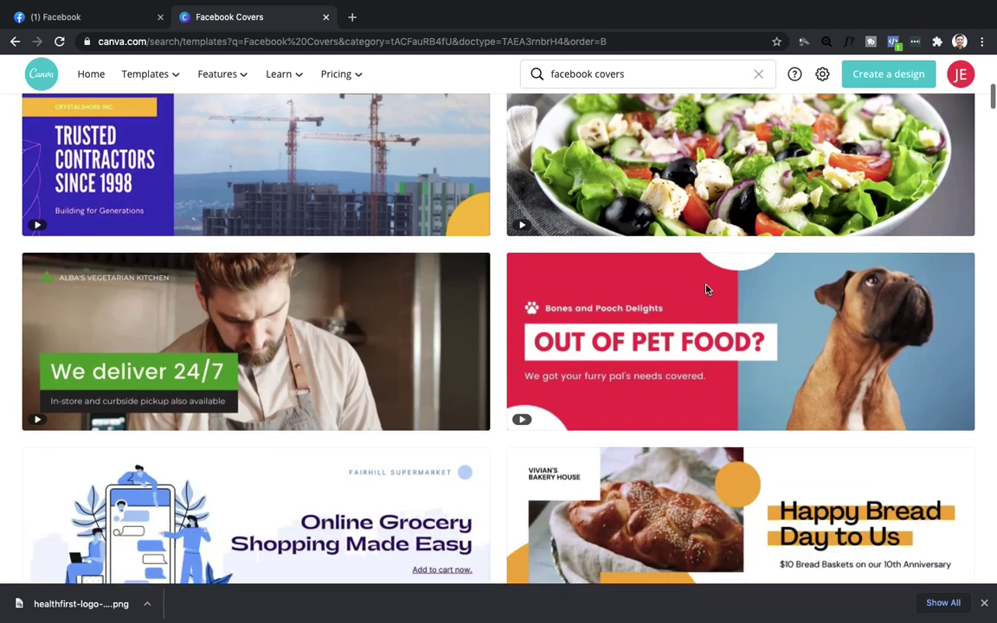
pyautogui.scroll(-6, 707, 291)
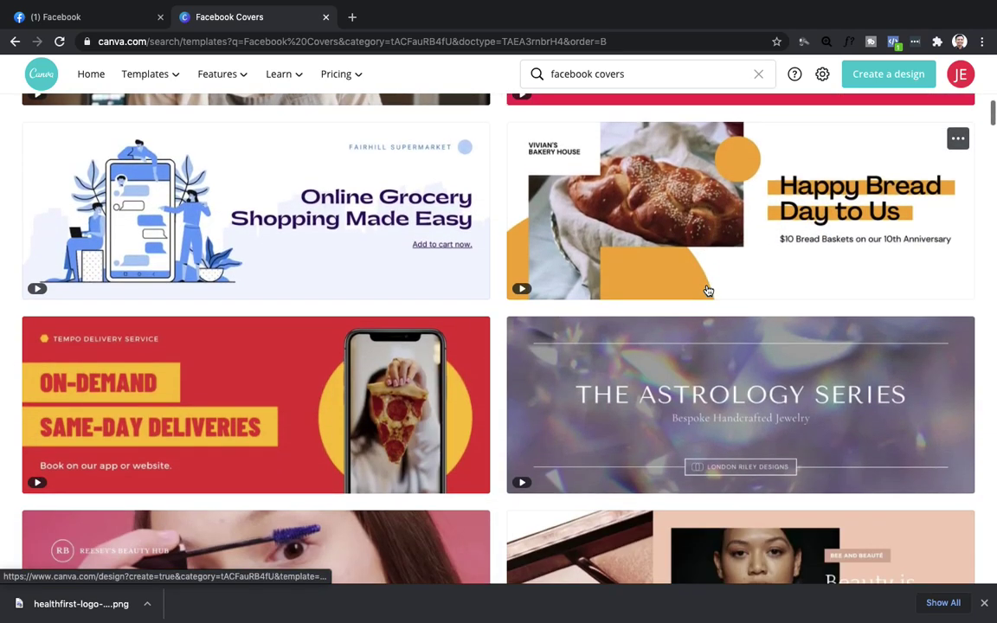
pyautogui.scroll(-7, 707, 290)
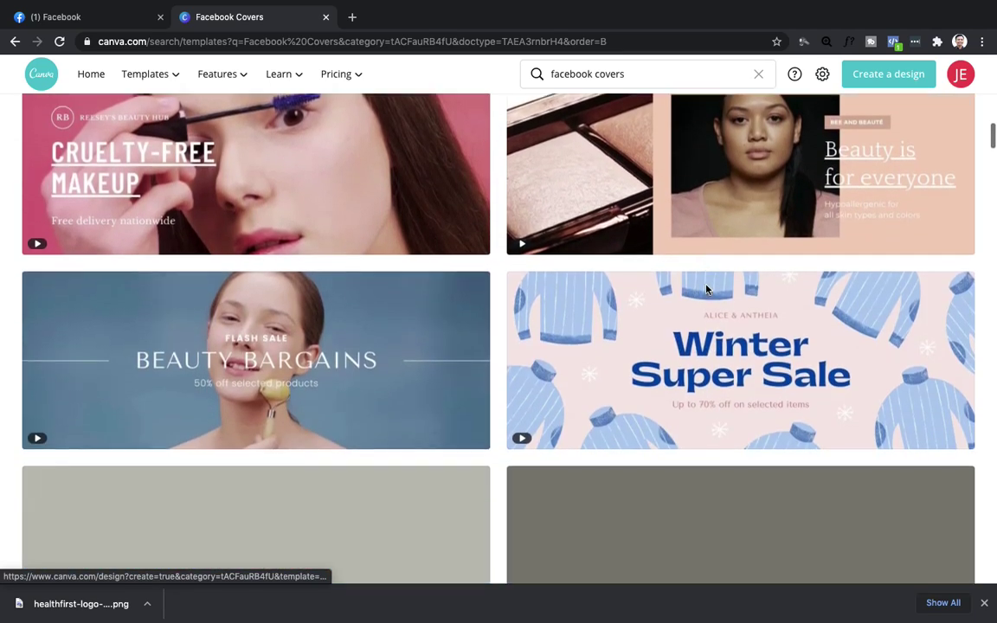
pyautogui.scroll(-3, 708, 290)
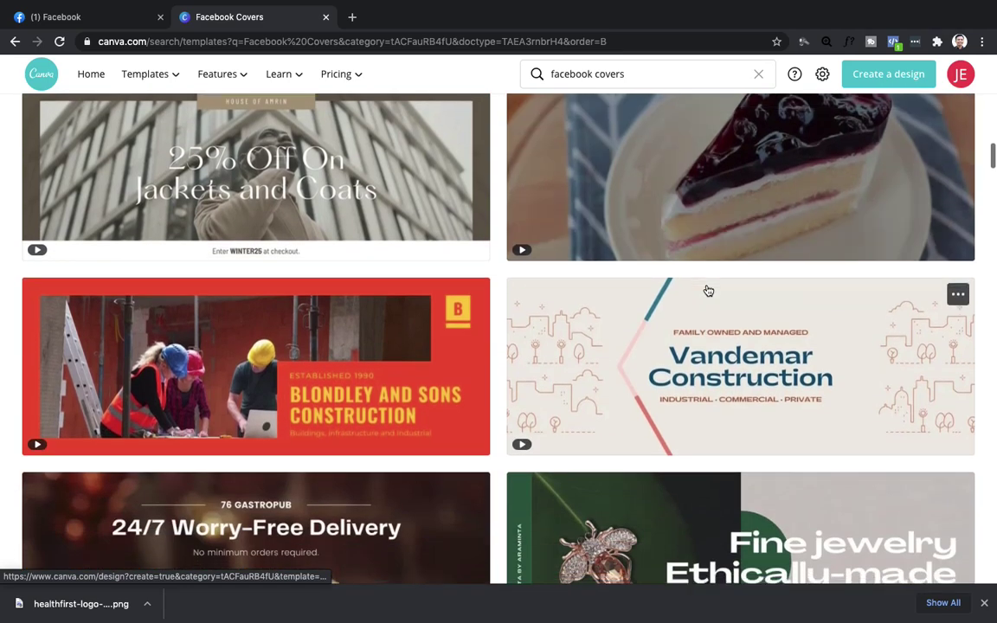
pyautogui.scroll(-1, 708, 291)
pyautogui.scroll(-7, 708, 291)
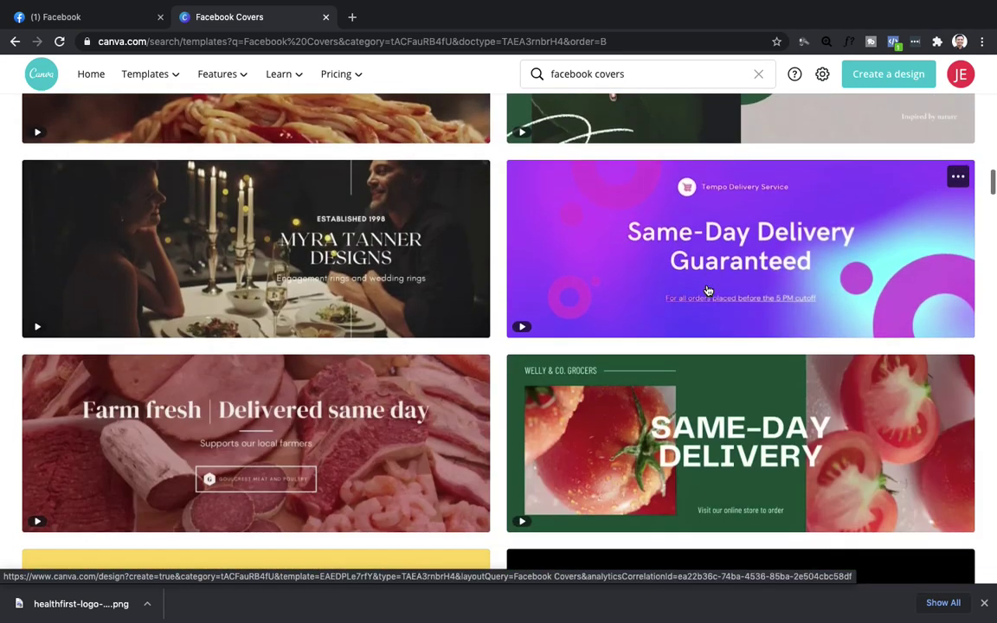
pyautogui.scroll(-4, 708, 290)
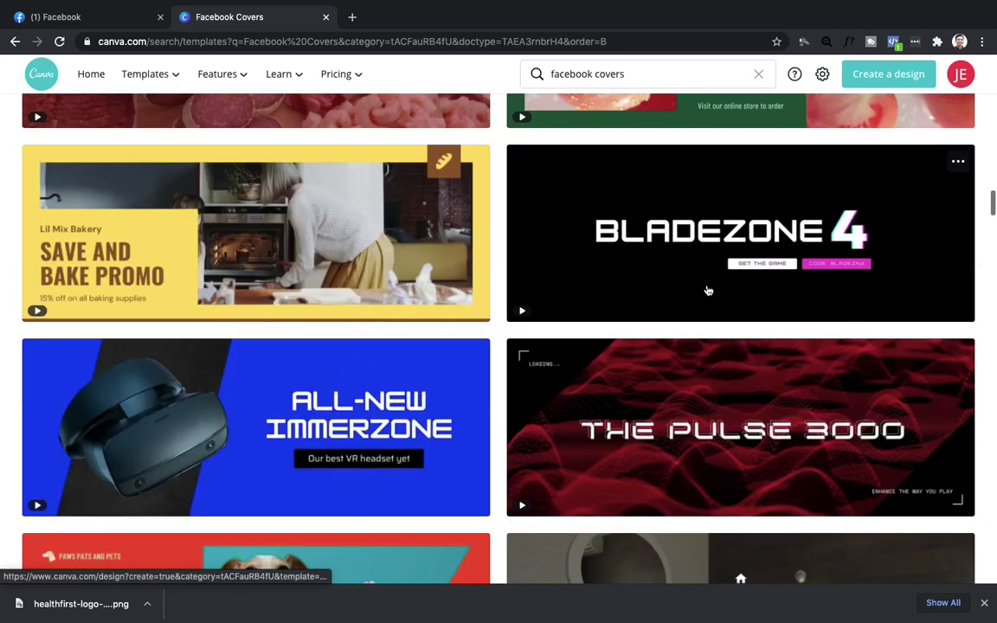
pyautogui.scroll(-4, 708, 290)
pyautogui.scroll(-10, 708, 291)
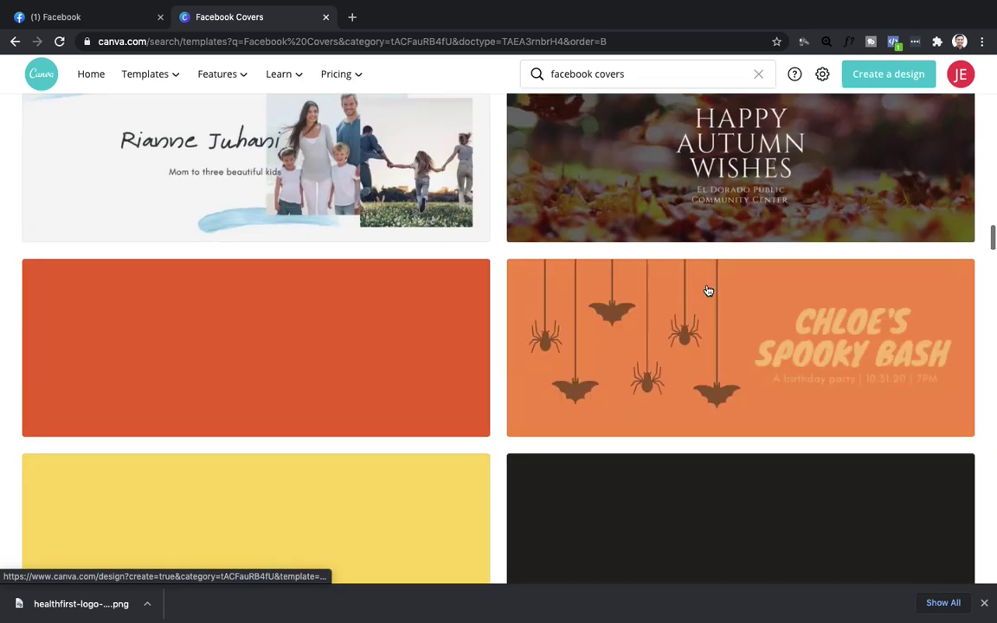
pyautogui.scroll(-9, 708, 287)
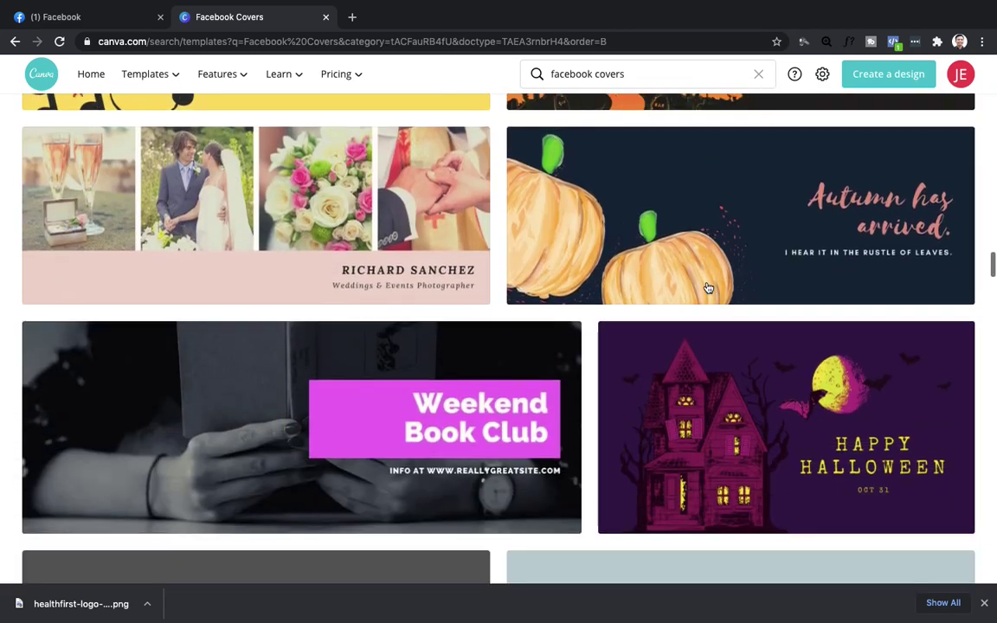
pyautogui.scroll(-8, 708, 287)
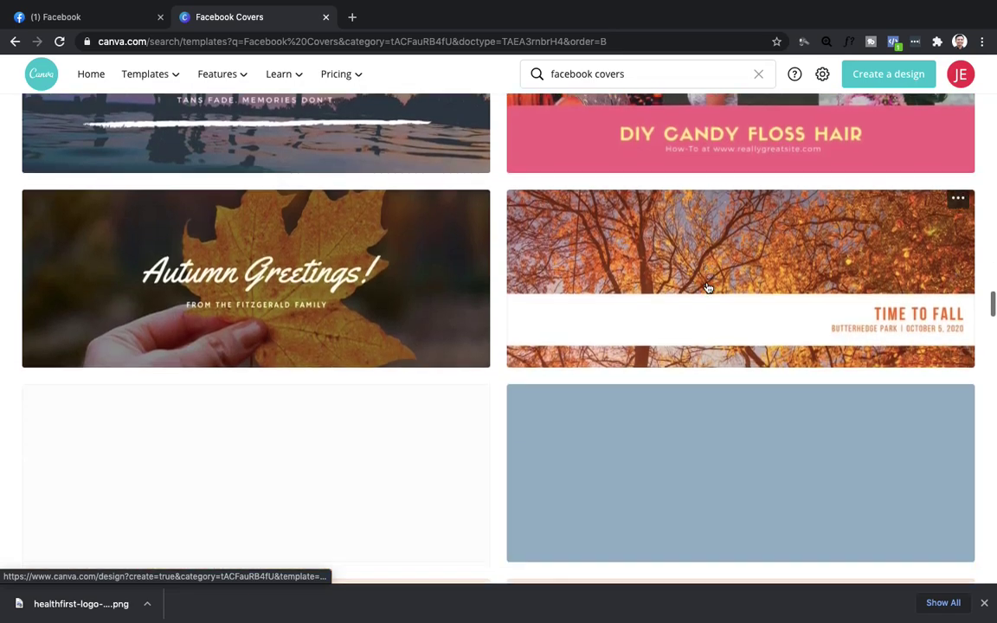
pyautogui.scroll(-9, 708, 288)
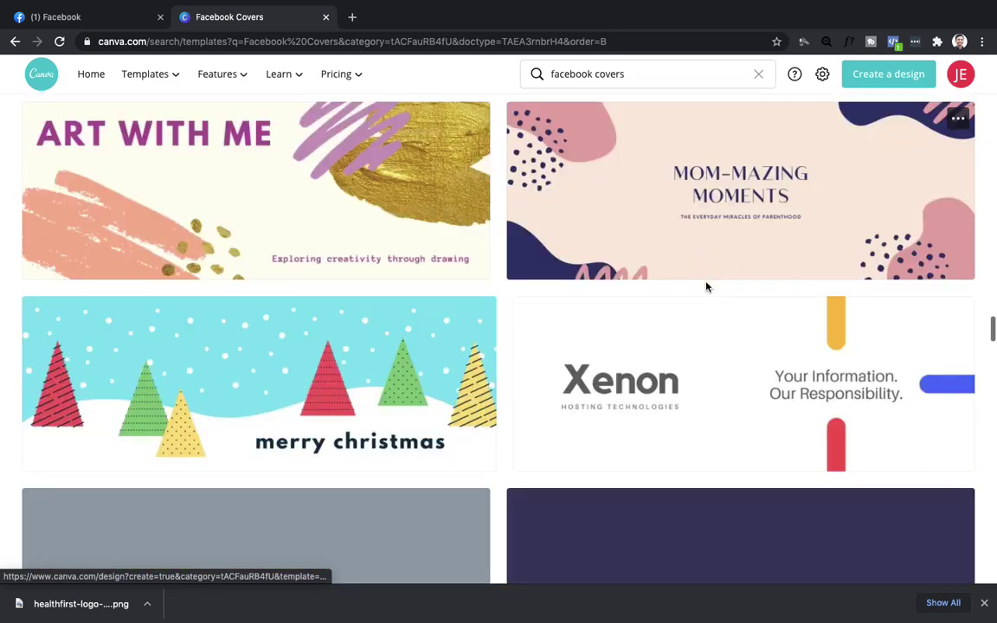
pyautogui.scroll(-9, 708, 288)
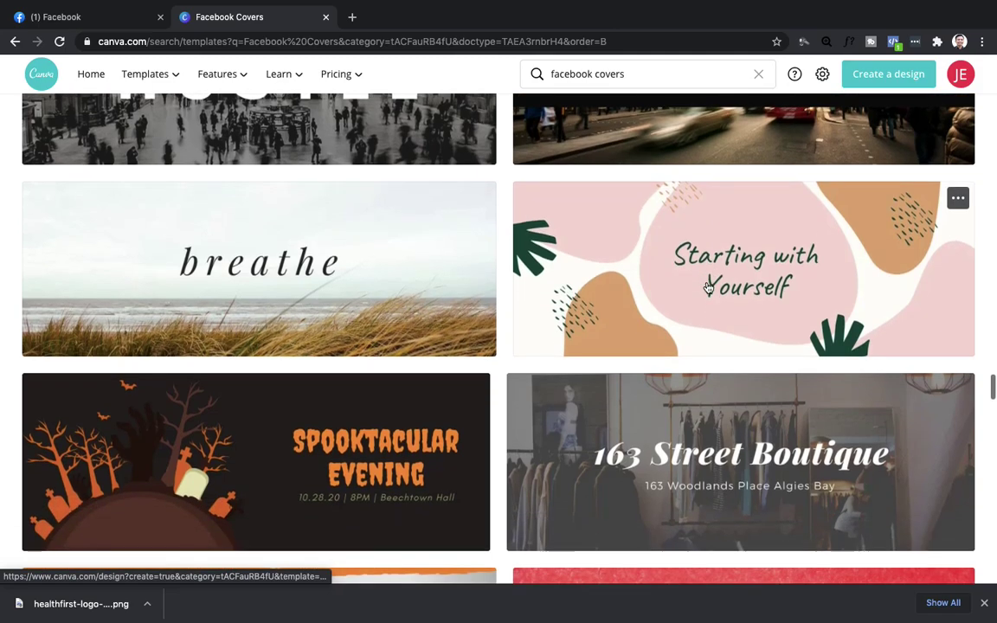
pyautogui.scroll(-9, 708, 287)
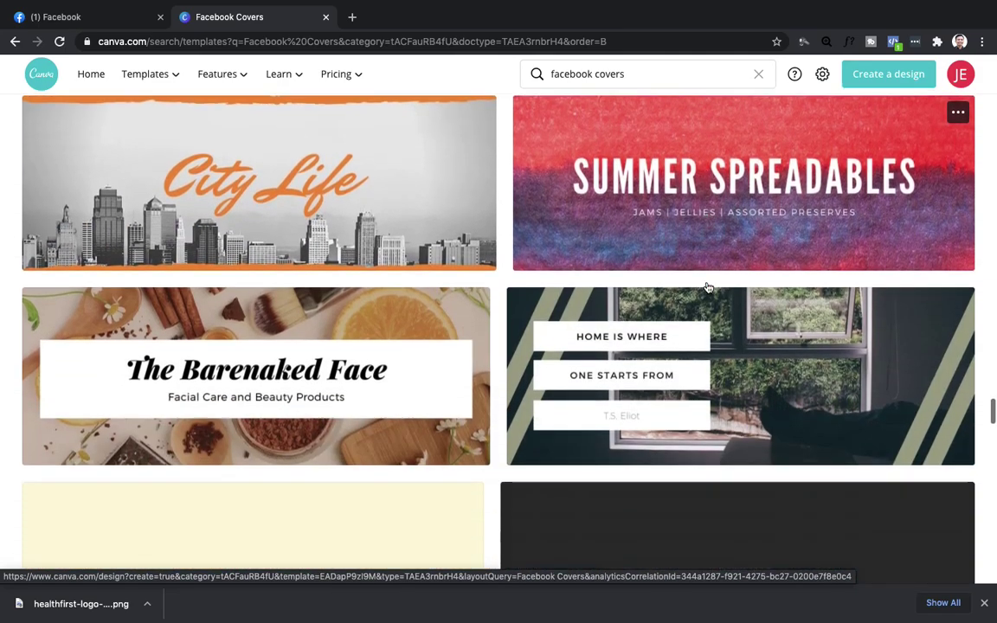
pyautogui.scroll(-3, 708, 287)
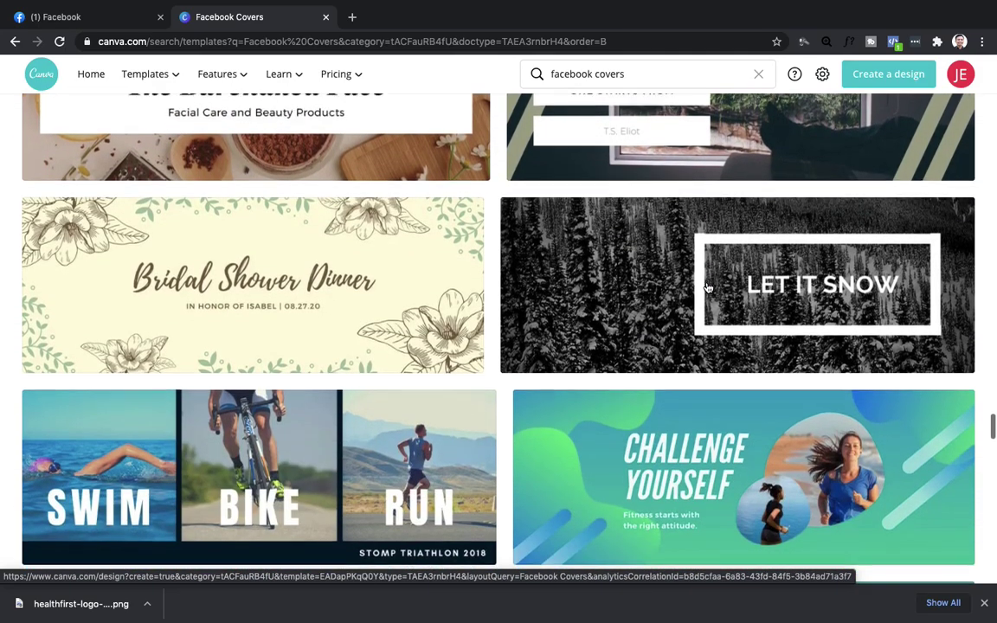
pyautogui.scroll(-12, 707, 287)
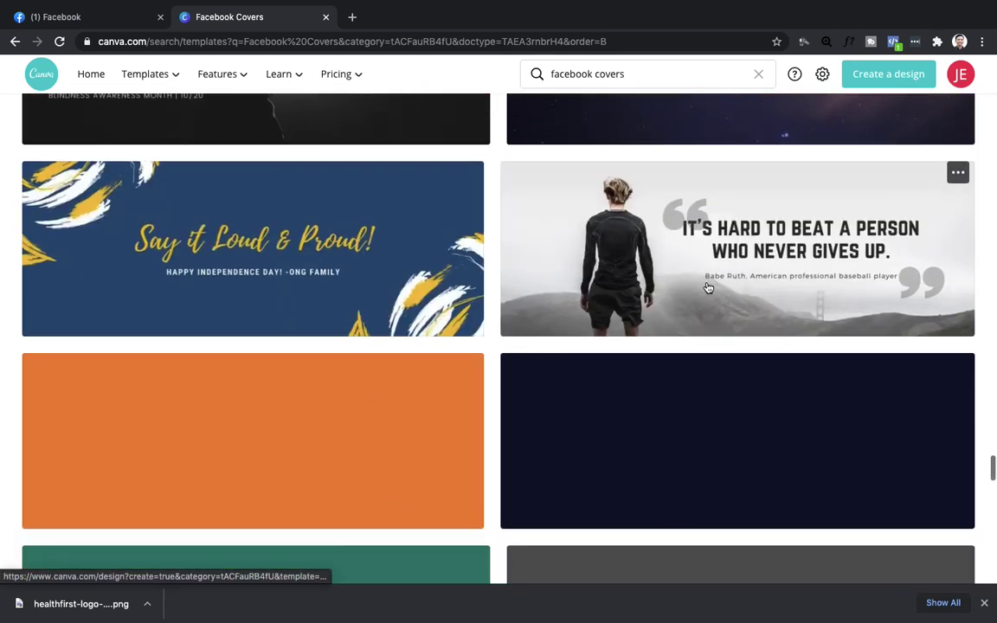
pyautogui.scroll(-1, 707, 288)
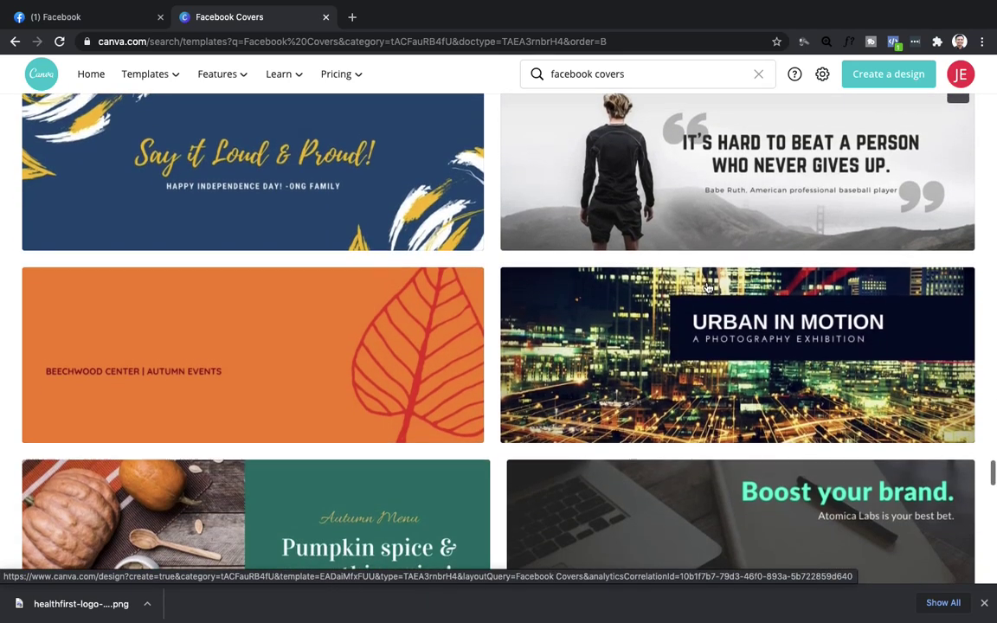
# Start a design from the Say it Loud & Proud! cover and change its heading to 'Stay fit and Healthy'.
pyautogui.click(288, 179)
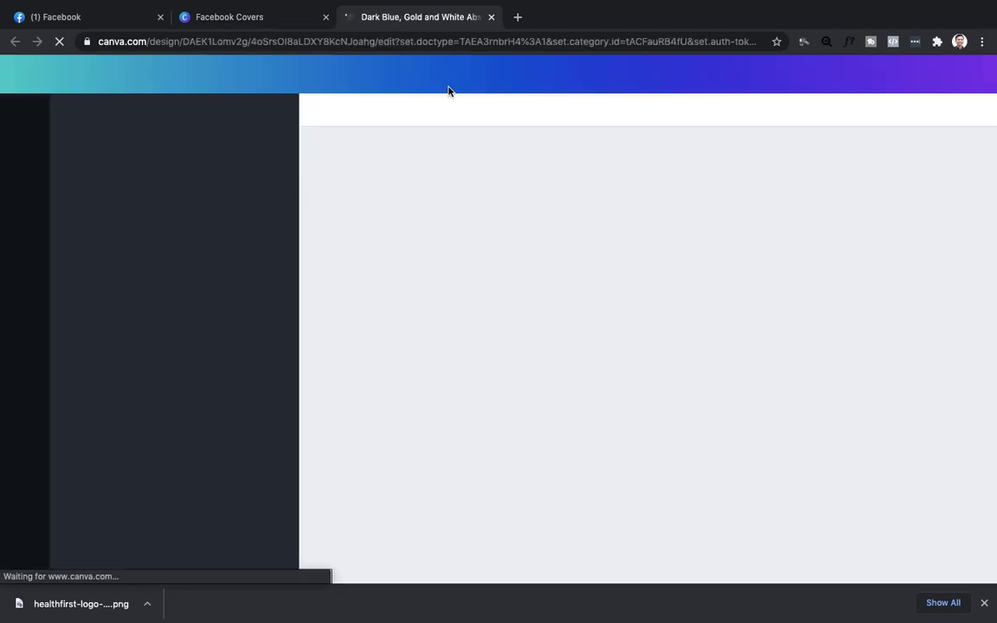
pyautogui.click(517, 18)
pyautogui.write('google.com')
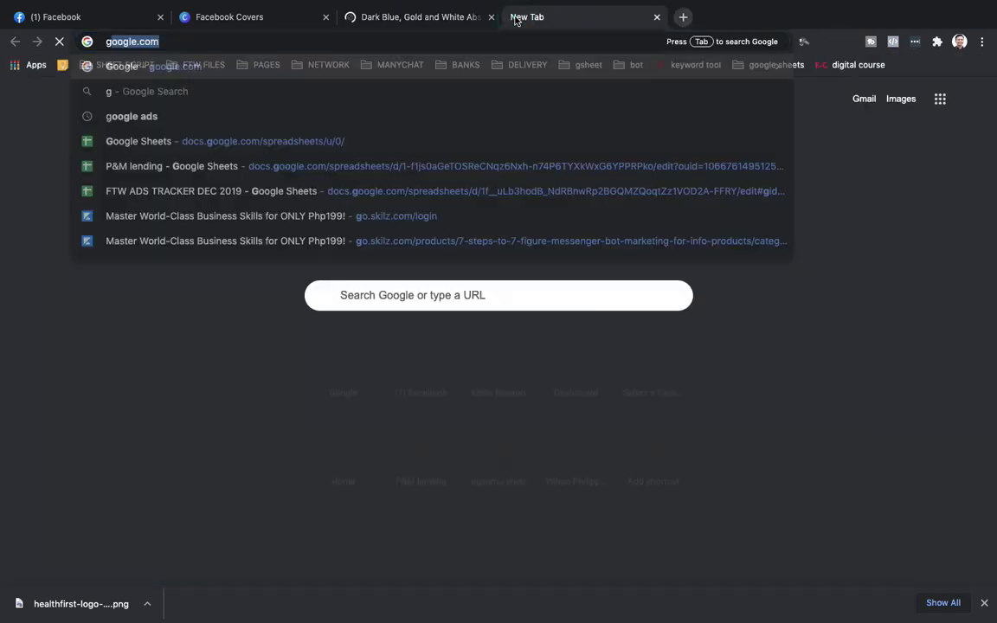
pyautogui.click(406, 13)
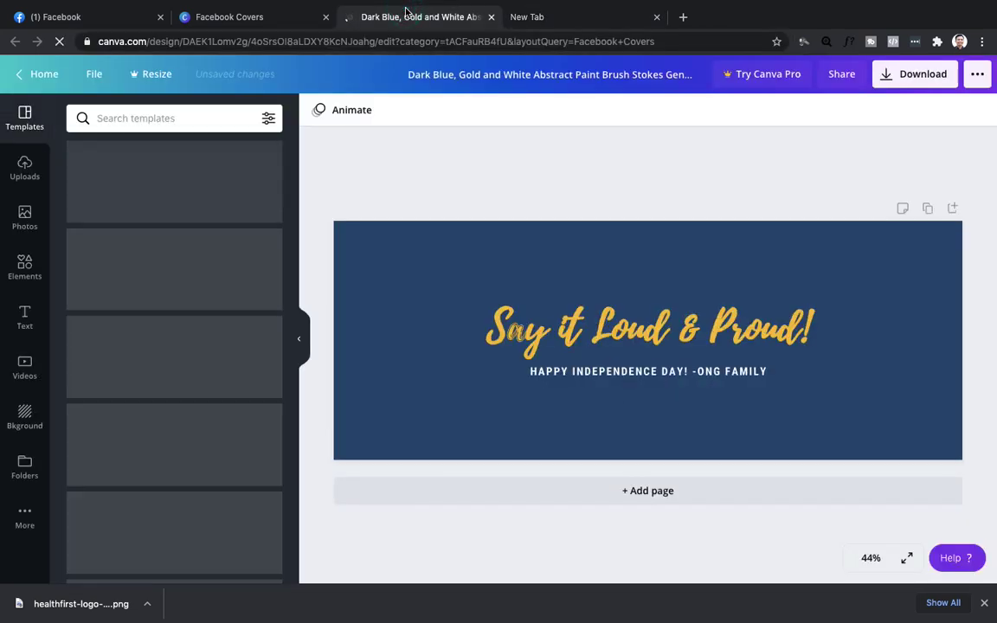
pyautogui.click(668, 333)
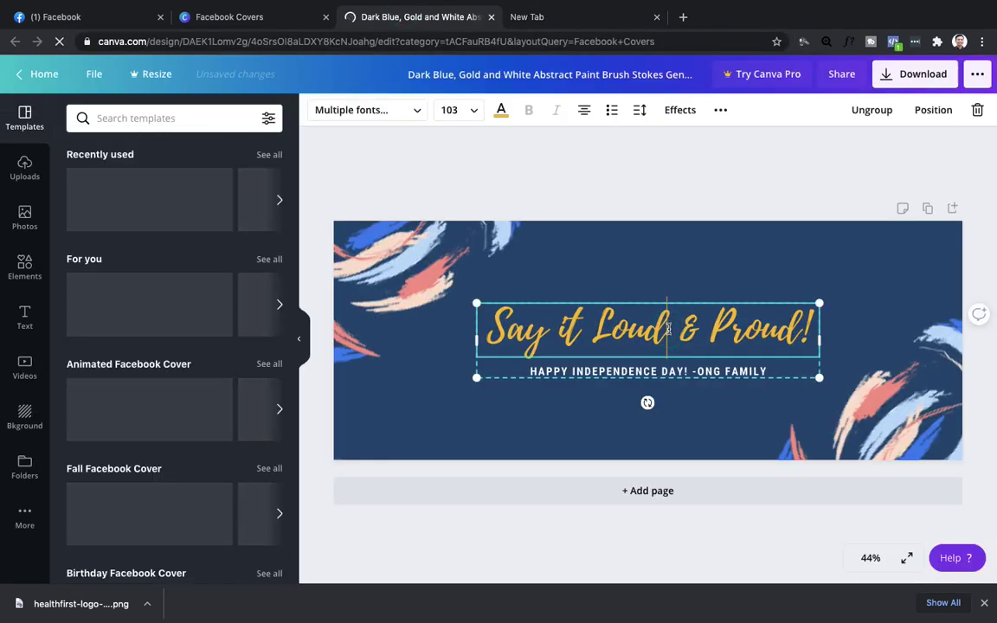
pyautogui.doubleClick(668, 328)
pyautogui.press('BackSpace')
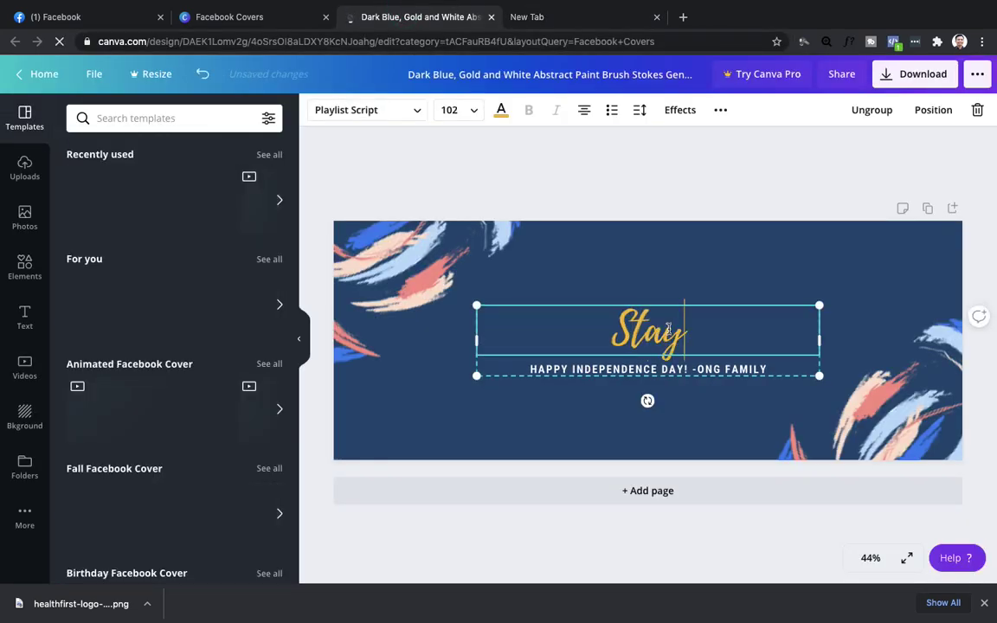
pyautogui.write('Stay fit')
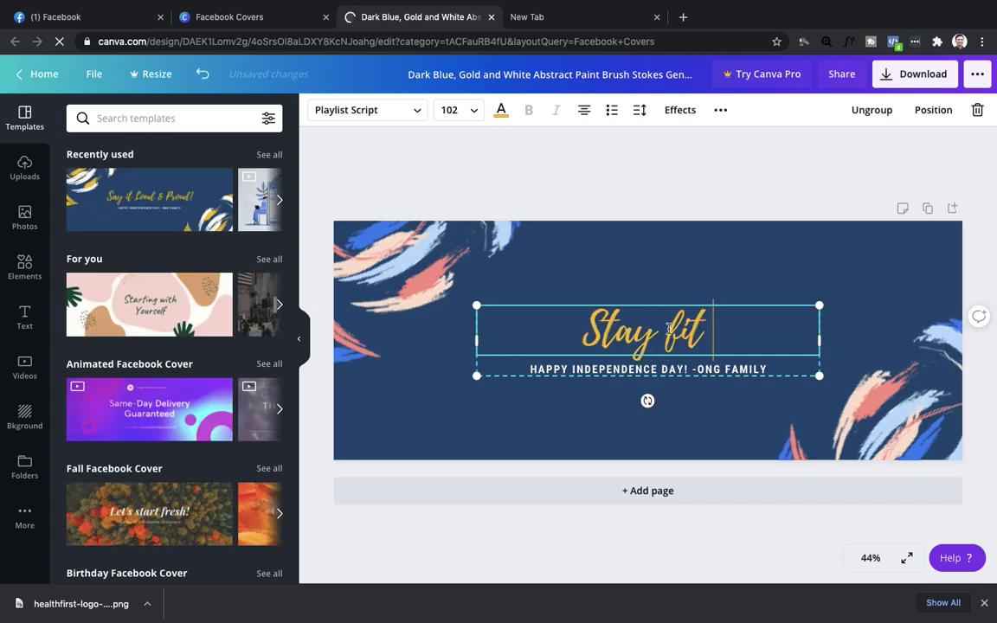
pyautogui.write(' and Healthy')
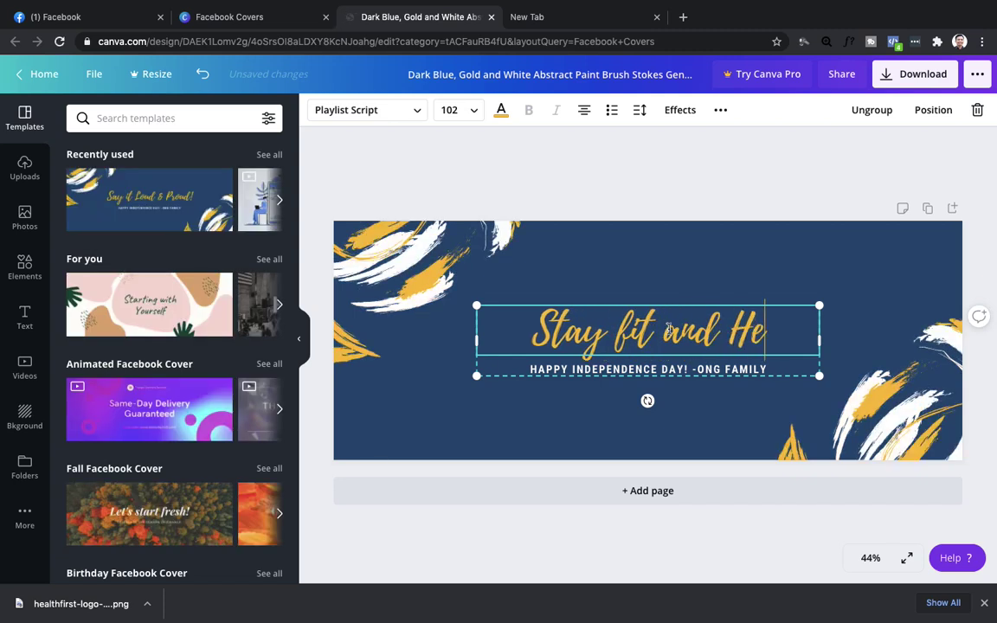
# Replace the subheading with 'DXN PRODUCTS AVAILABLE HERE' and deselect the text.
pyautogui.click(692, 371)
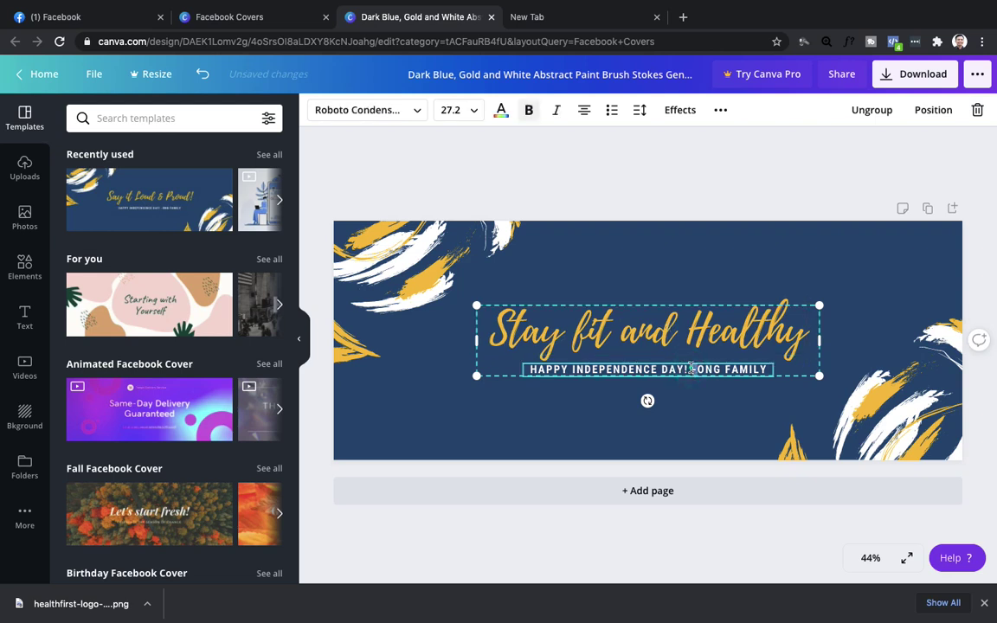
pyautogui.click(692, 368)
pyautogui.press('BackSpace')
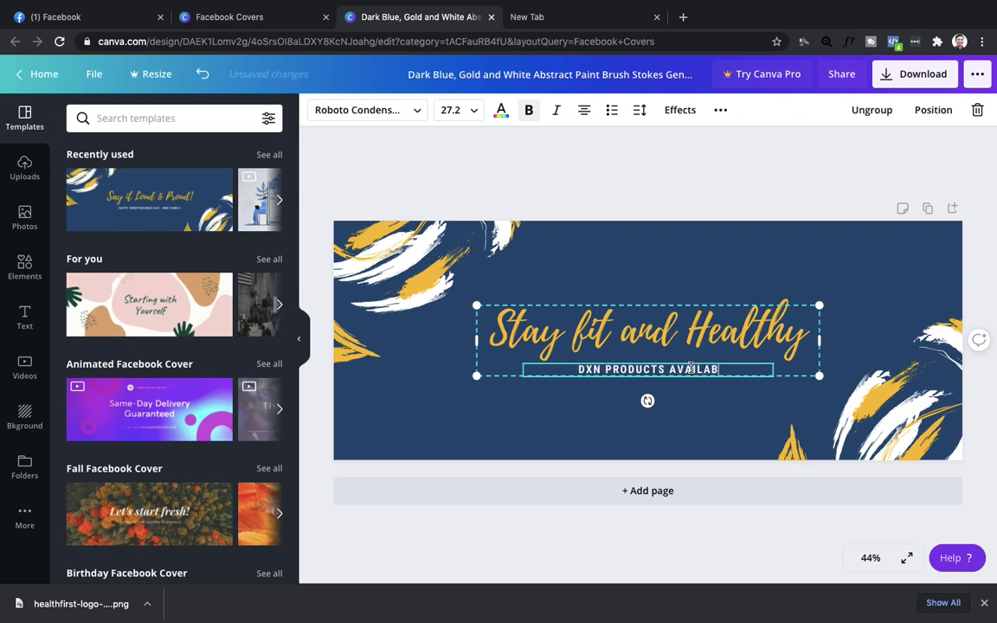
pyautogui.click(713, 426)
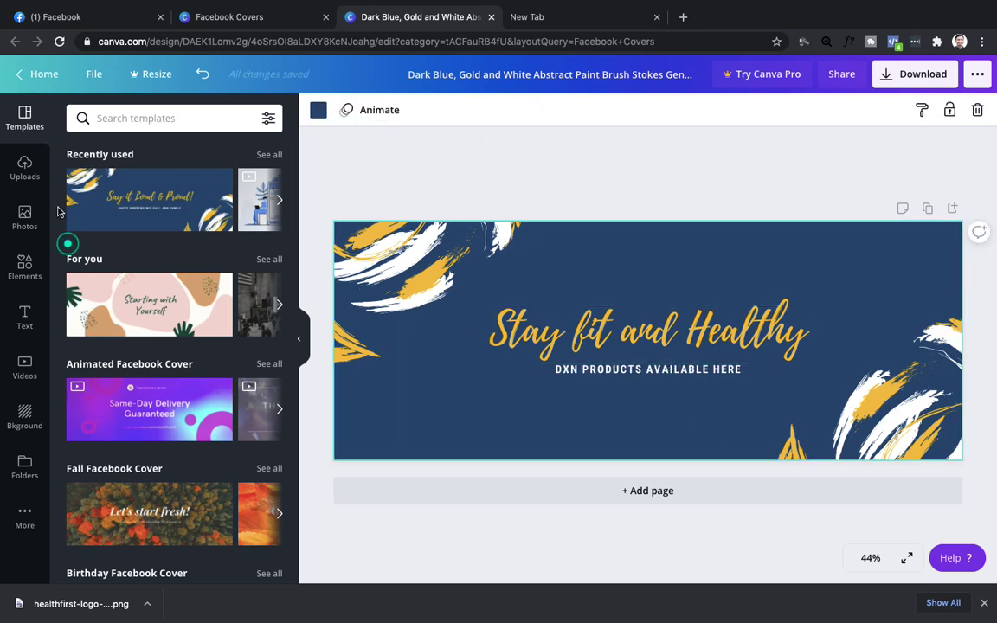
# Add the DXN products image from Uploads and place it in the lower part of the cover.
pyautogui.click(29, 175)
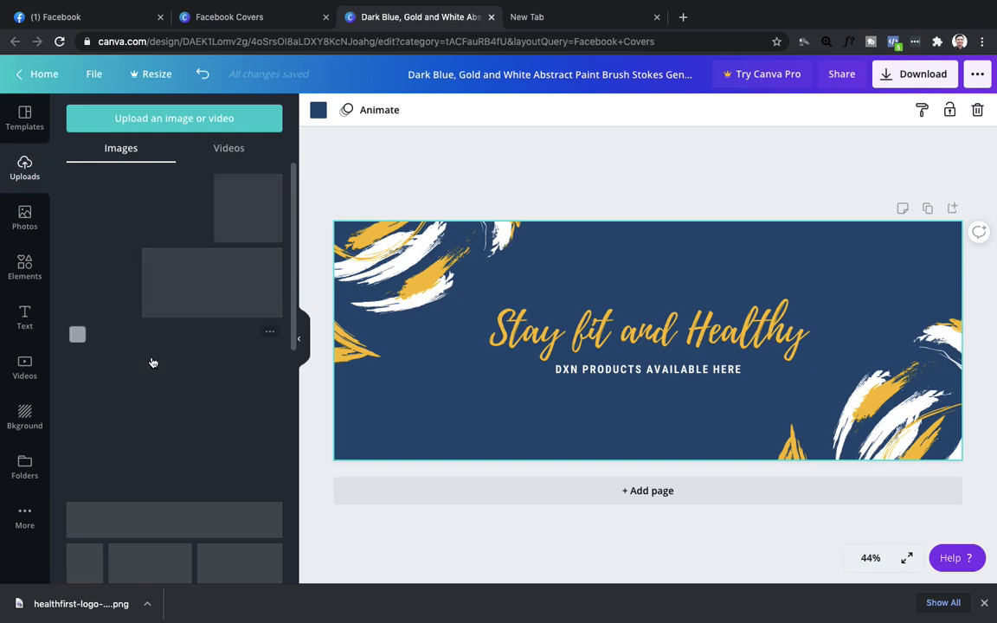
pyautogui.scroll(-5, 152, 361)
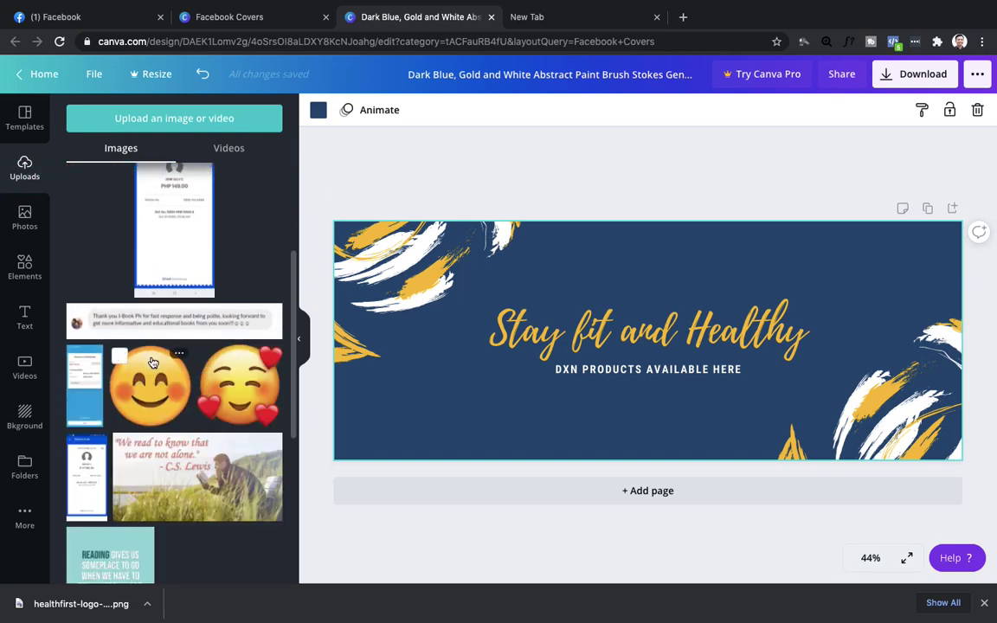
pyautogui.scroll(-5, 152, 362)
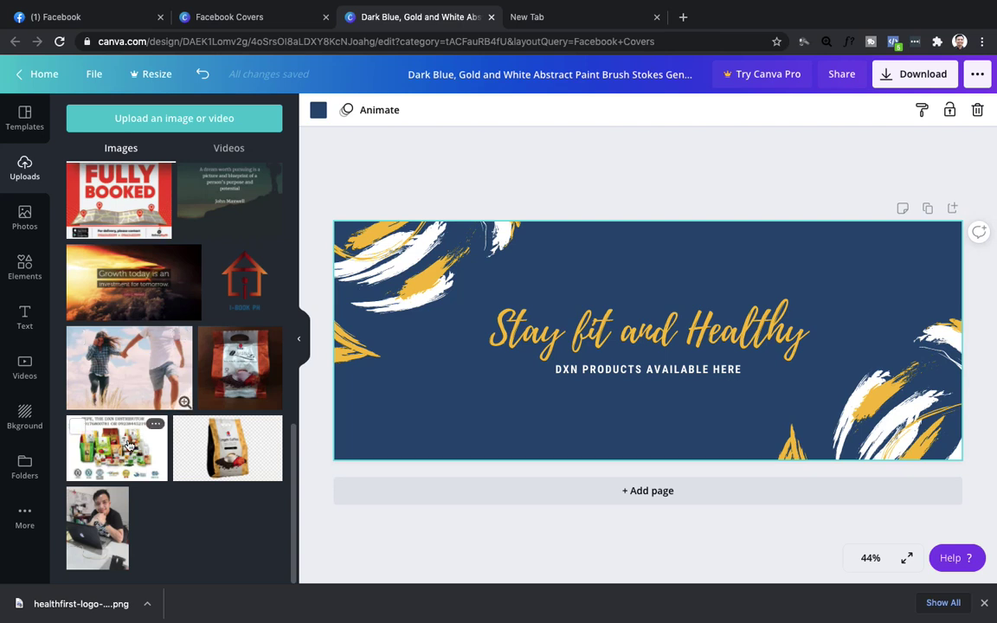
pyautogui.click(127, 444)
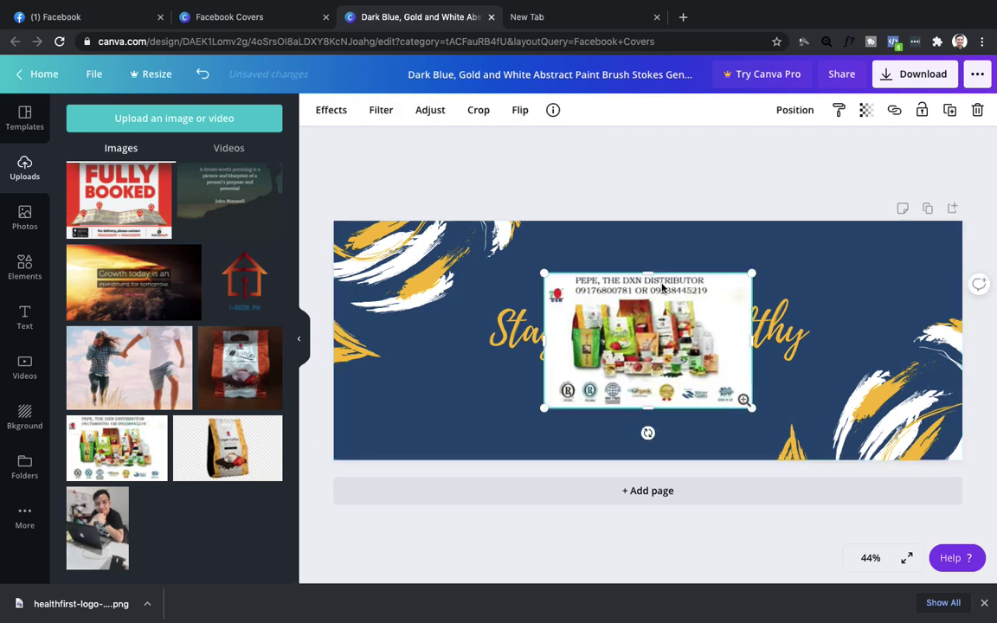
pyautogui.moveTo(662, 287); pyautogui.dragTo(519, 337)
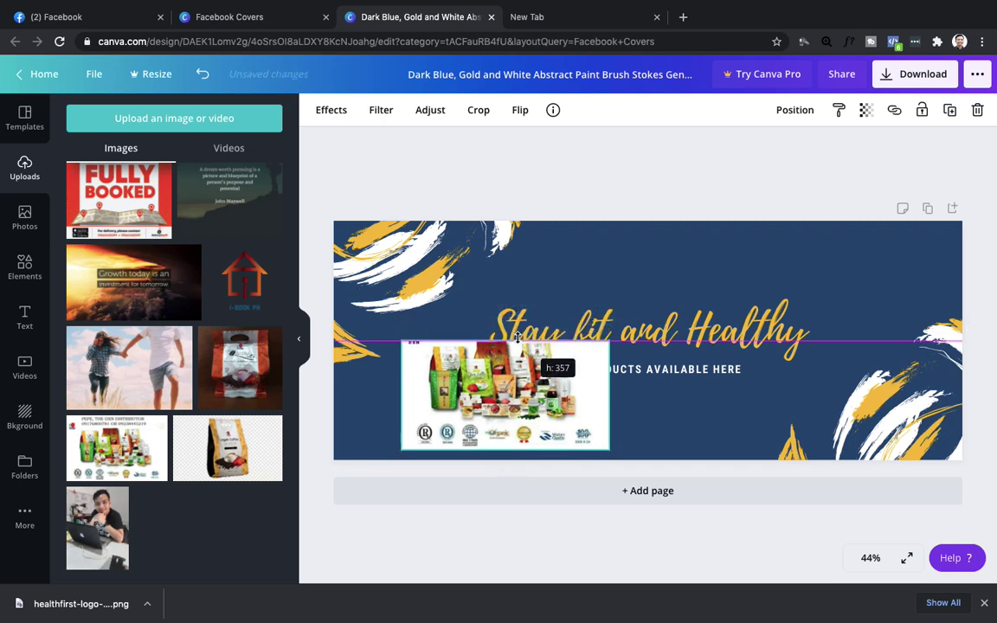
pyautogui.moveTo(578, 424); pyautogui.dragTo(683, 437)
# Move the heading higher and enlarge the products image, stretching it wider on both sides.
pyautogui.click(696, 329)
pyautogui.moveTo(696, 328); pyautogui.dragTo(703, 275)
pyautogui.moveTo(678, 410); pyautogui.dragTo(685, 361)
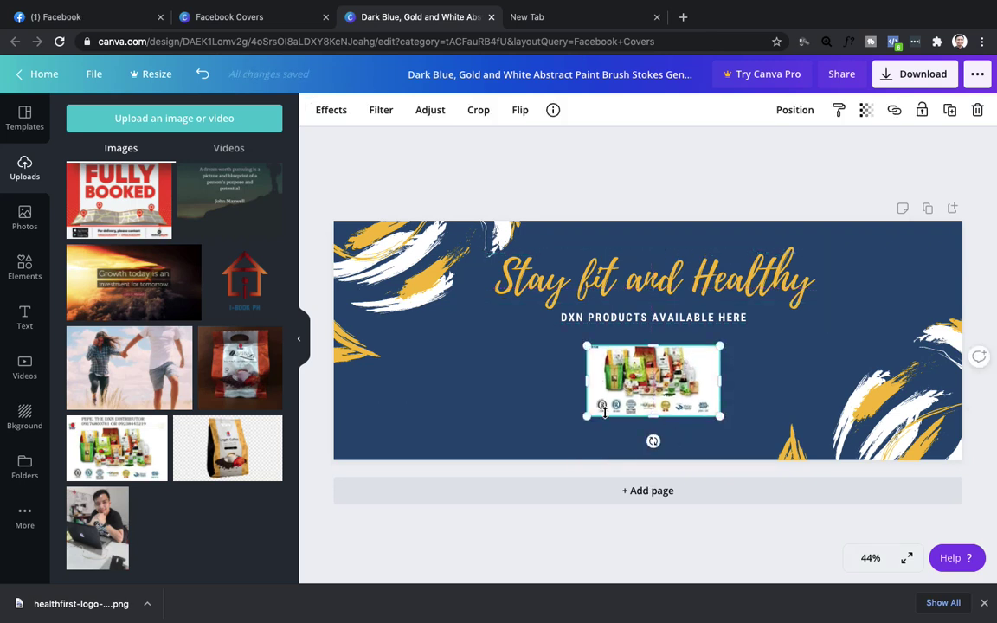
pyautogui.moveTo(585, 420); pyautogui.dragTo(552, 433)
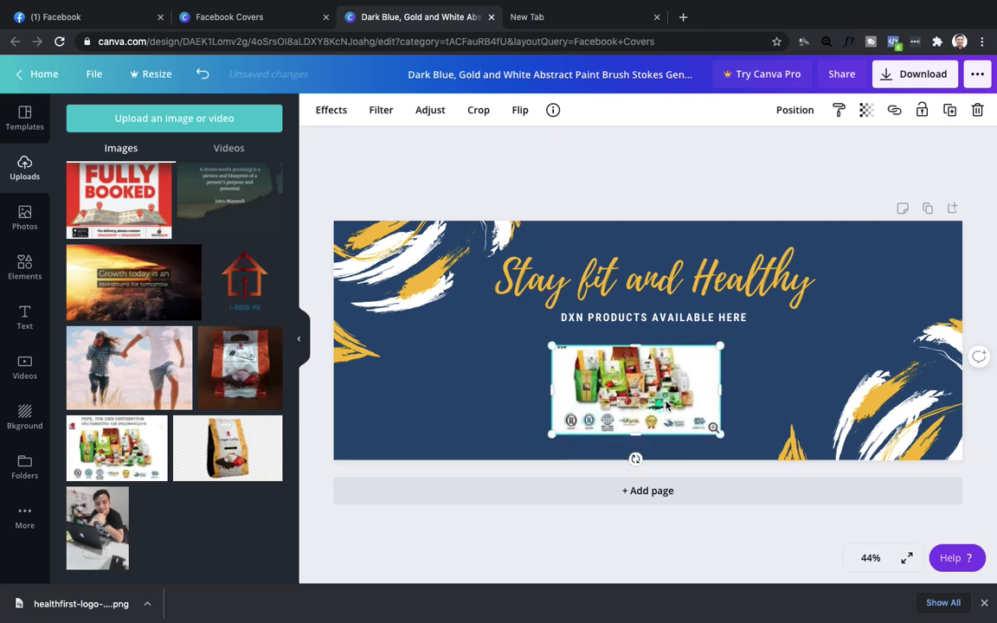
pyautogui.moveTo(666, 404); pyautogui.dragTo(674, 399)
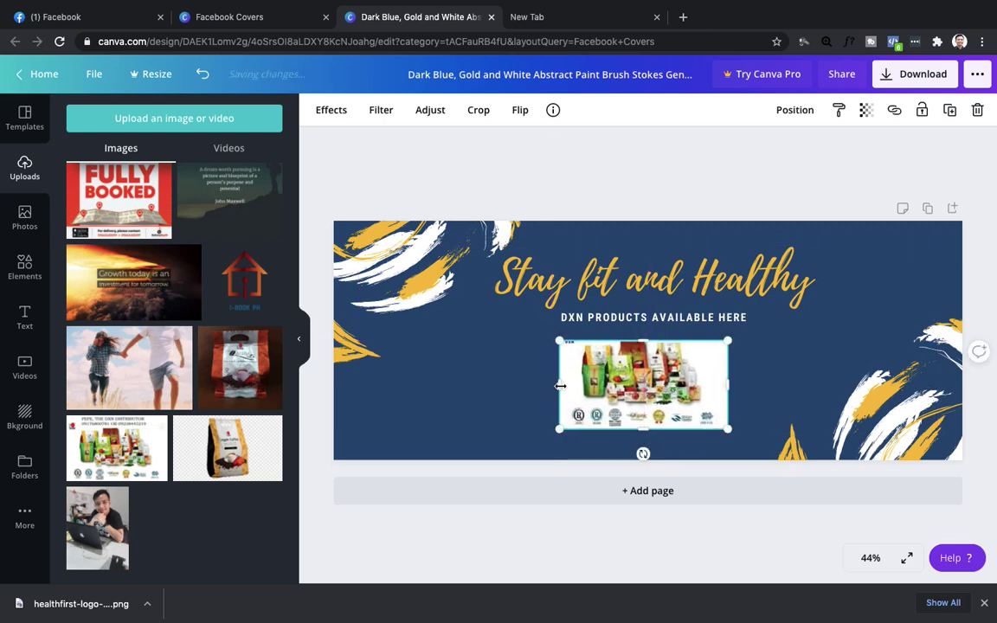
pyautogui.moveTo(426, 383); pyautogui.dragTo(389, 383)
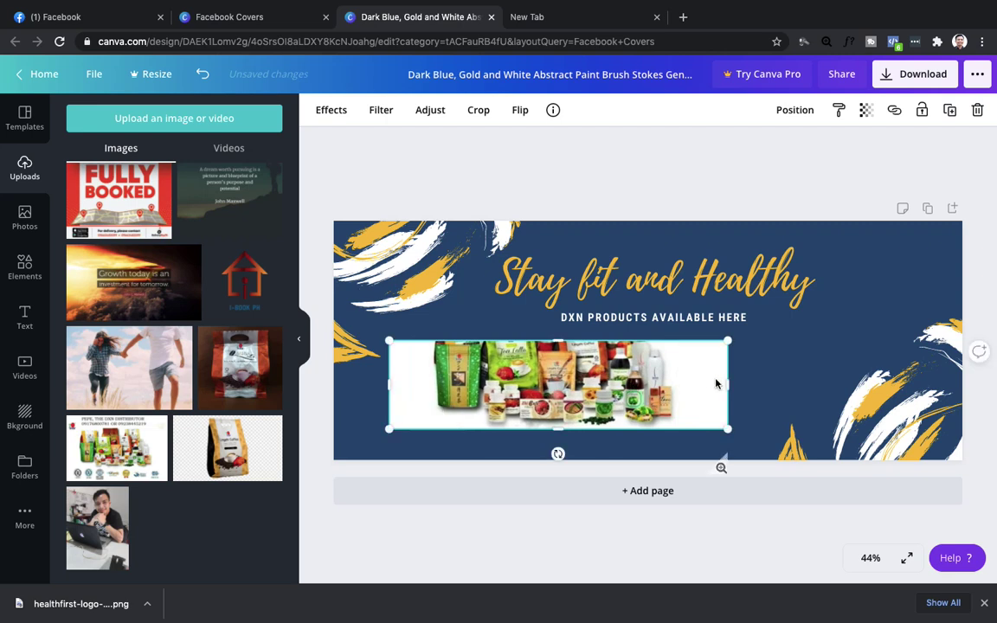
pyautogui.moveTo(733, 384); pyautogui.dragTo(854, 388)
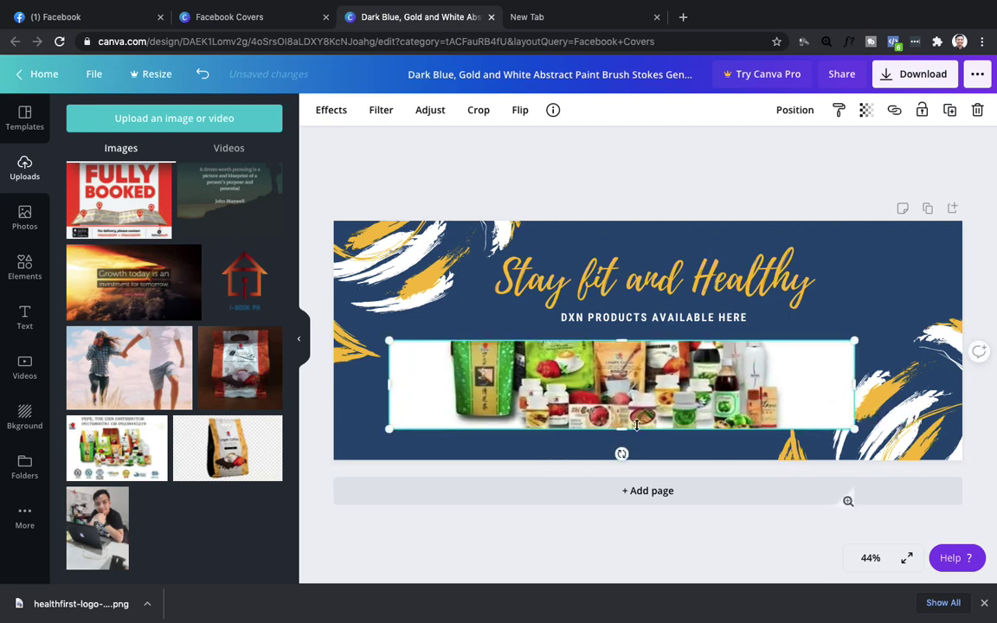
# Adjust the products image's height and position so it spans the bottom below the subheading.
pyautogui.moveTo(620, 430); pyautogui.dragTo(620, 450)
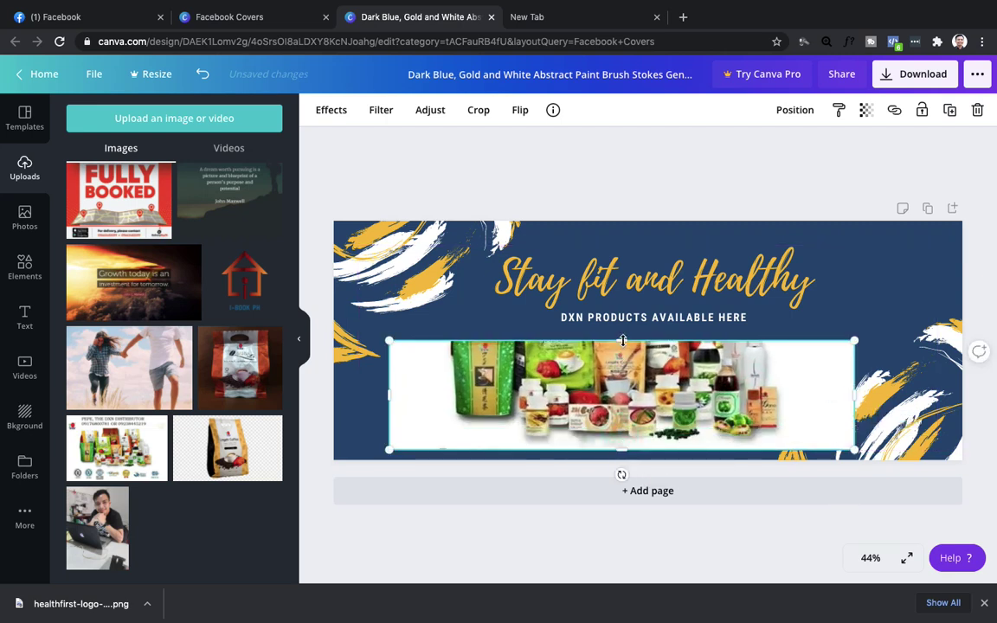
pyautogui.moveTo(622, 340); pyautogui.dragTo(623, 318)
pyautogui.moveTo(623, 374); pyautogui.dragTo(623, 389)
pyautogui.moveTo(623, 343); pyautogui.dragTo(634, 306)
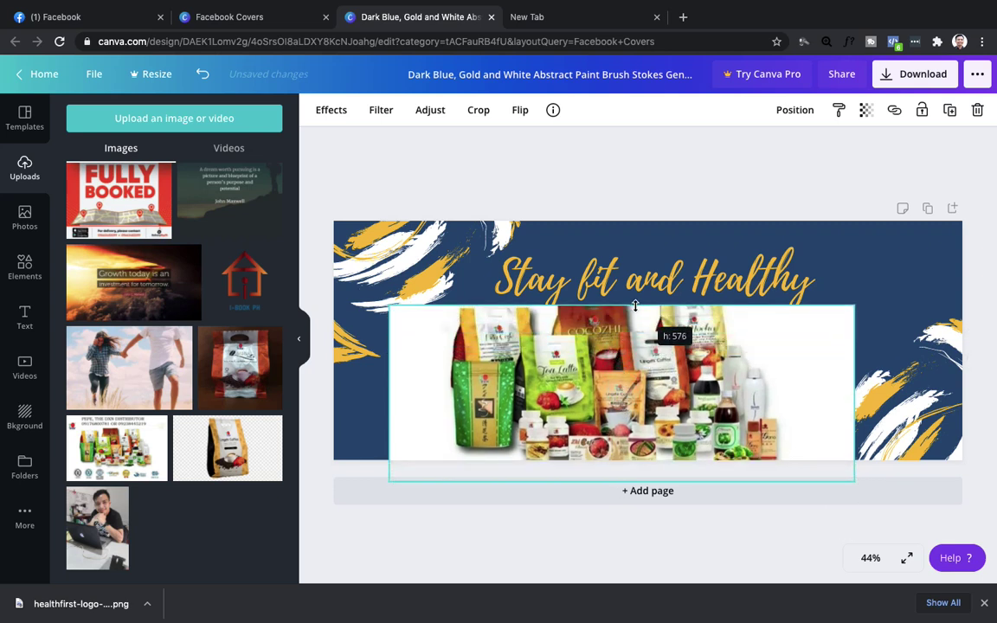
pyautogui.moveTo(636, 346); pyautogui.dragTo(636, 369)
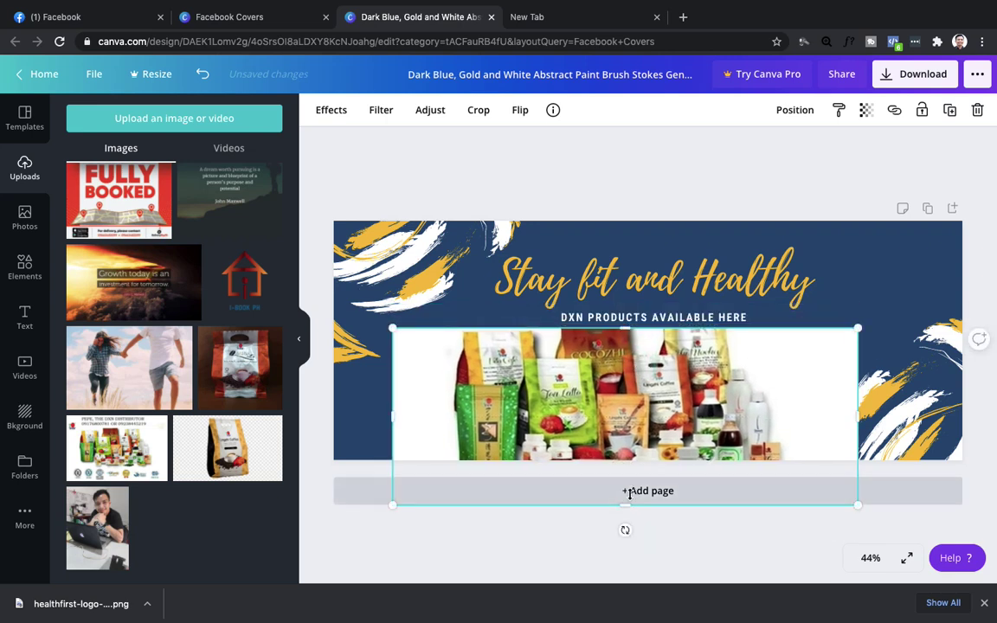
pyautogui.moveTo(628, 499); pyautogui.dragTo(631, 451)
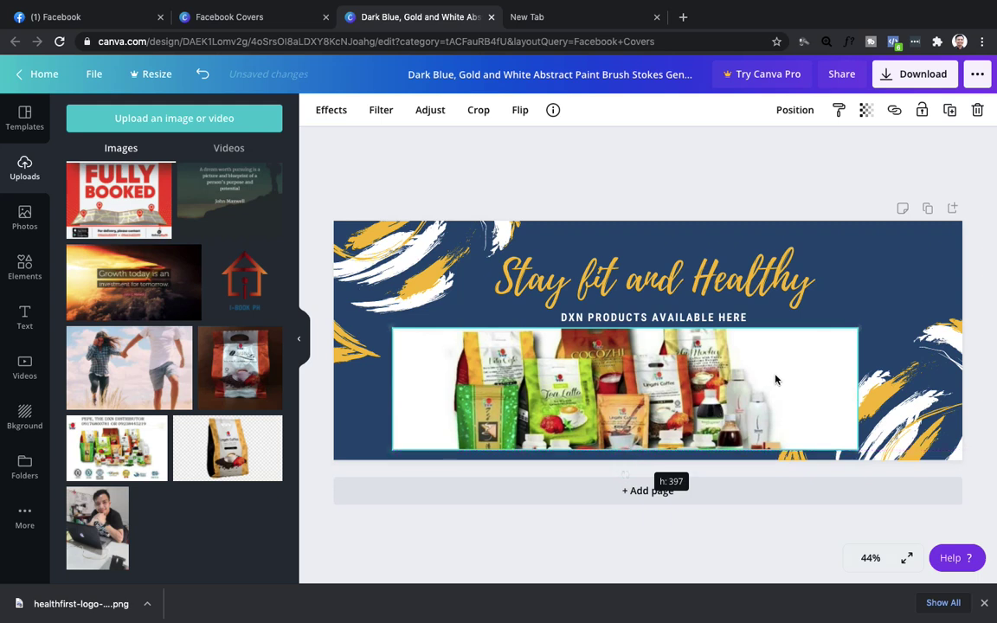
pyautogui.click(876, 326)
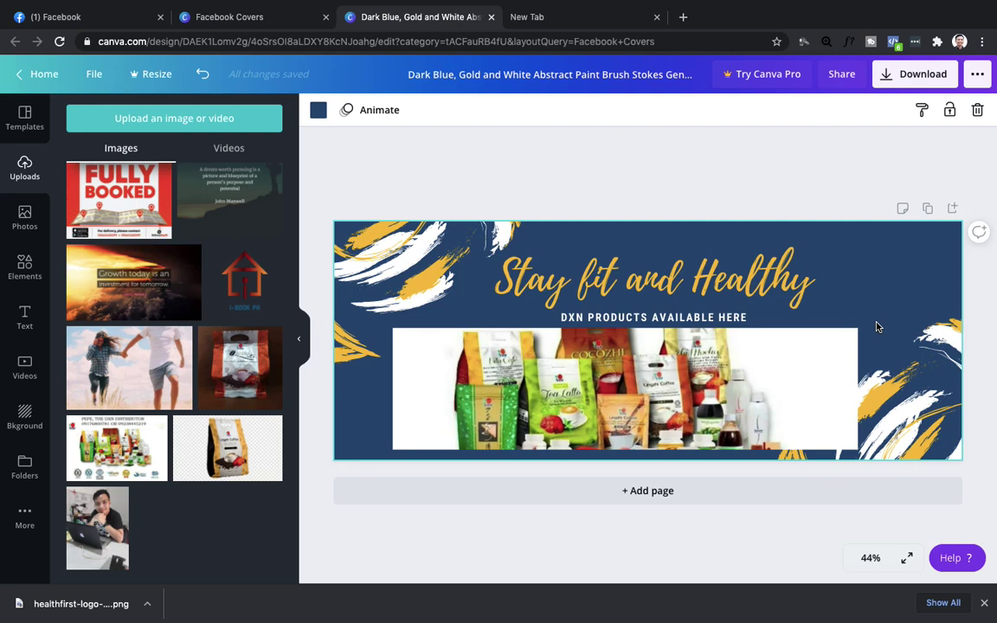
pyautogui.click(811, 368)
pyautogui.moveTo(812, 369); pyautogui.dragTo(813, 371)
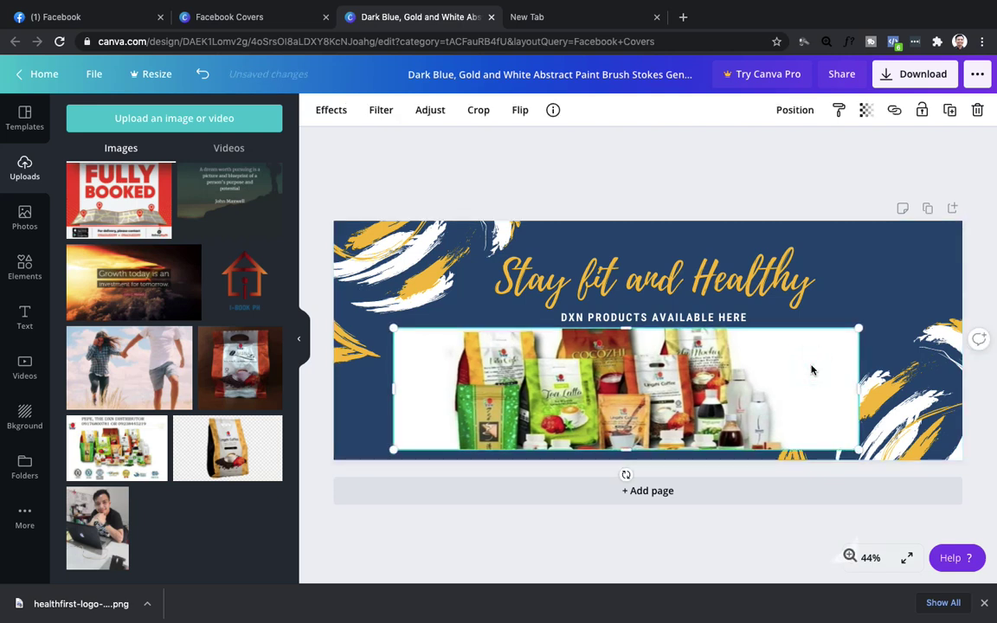
# Download the finished cover as a JPG file.
pyautogui.click(907, 76)
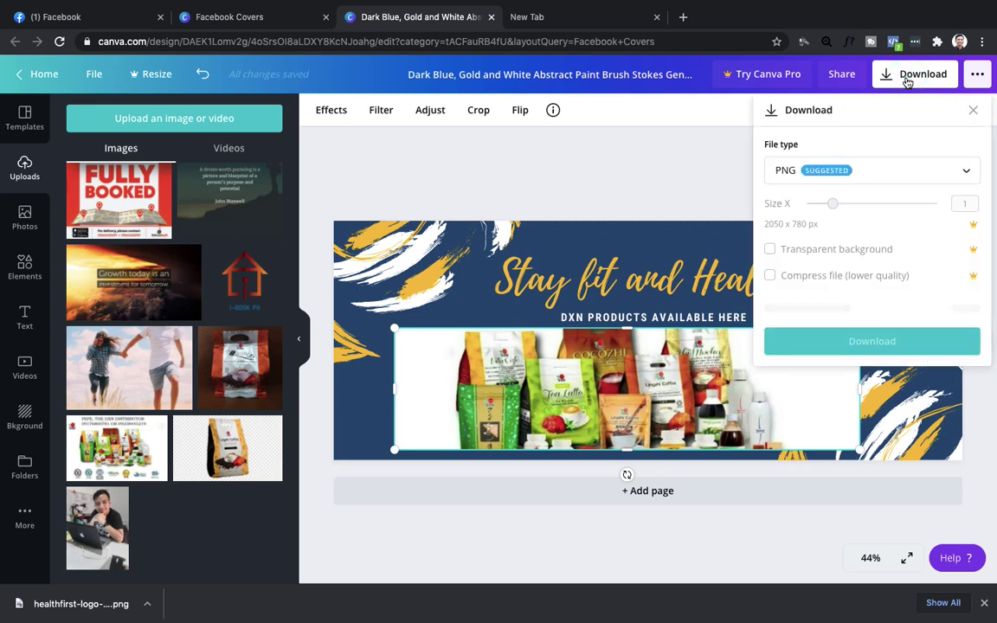
pyautogui.click(851, 173)
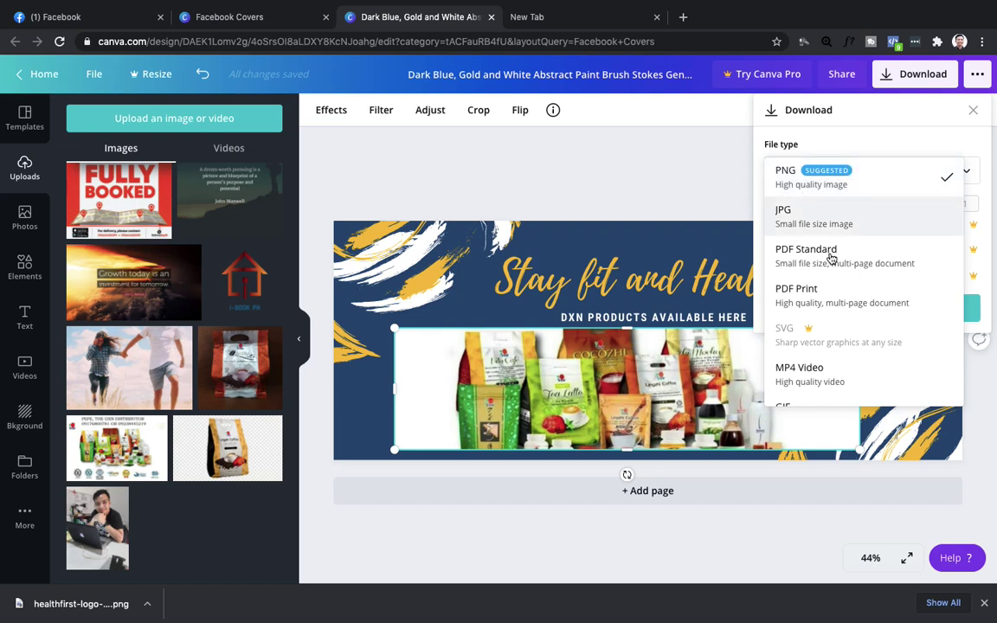
pyautogui.scroll(-1, 835, 341)
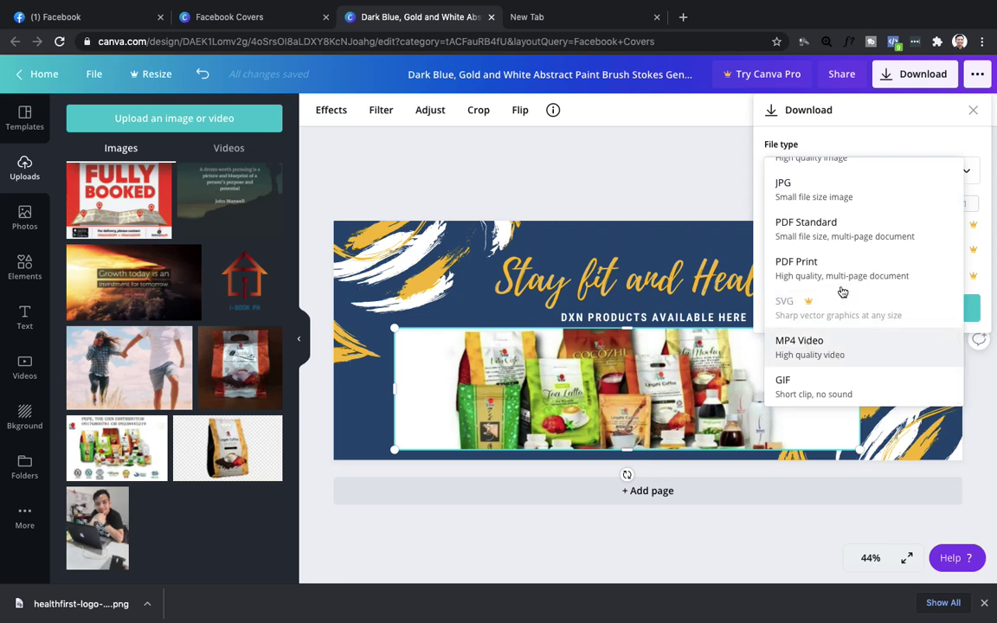
pyautogui.scroll(1, 843, 284)
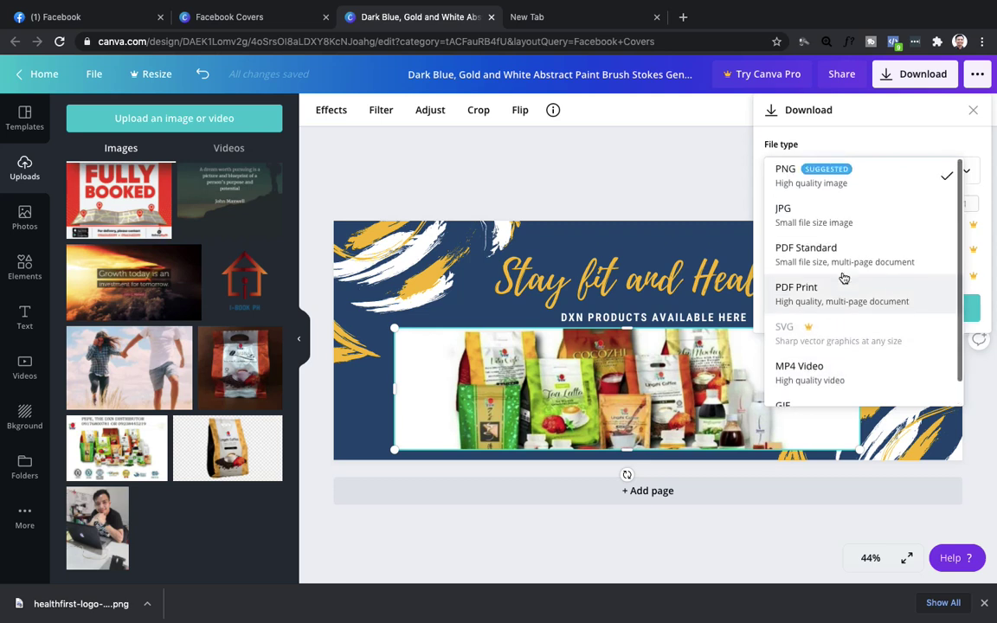
pyautogui.click(787, 215)
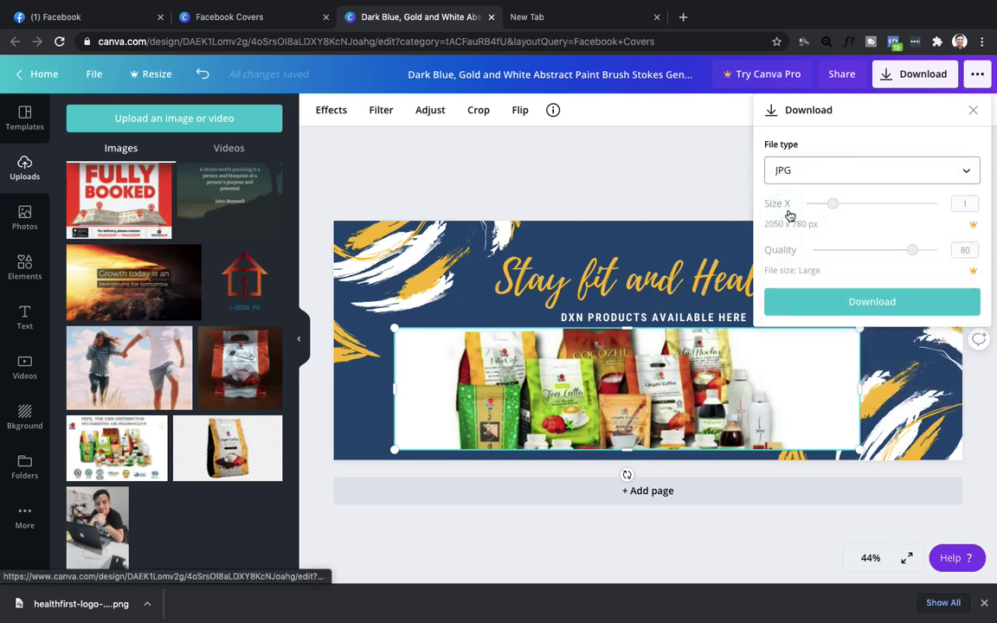
pyautogui.click(833, 302)
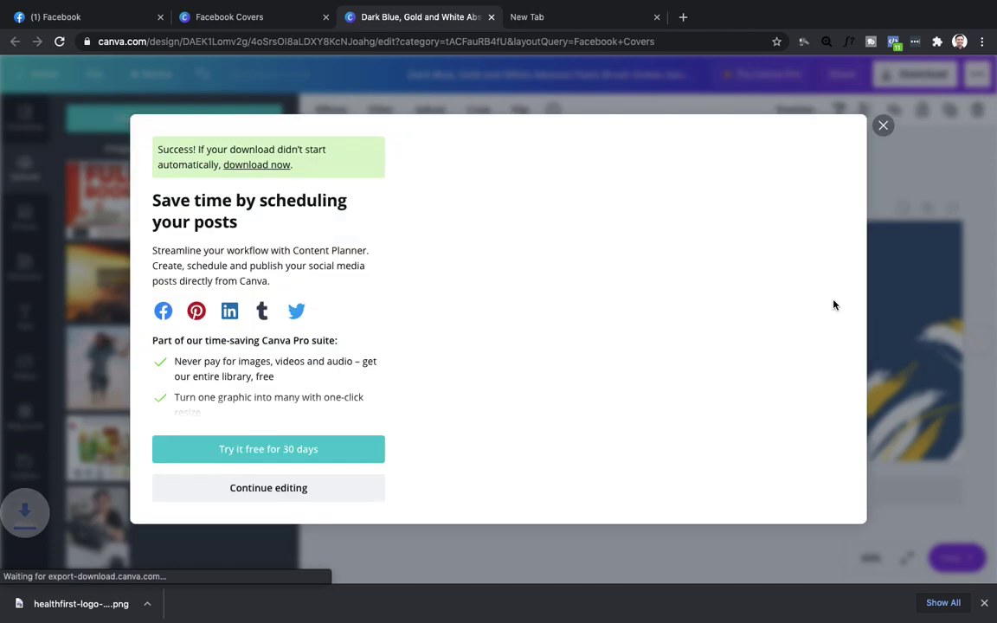
# Reveal the downloaded cover JPG in Finder.
pyautogui.rightClick(90, 603)
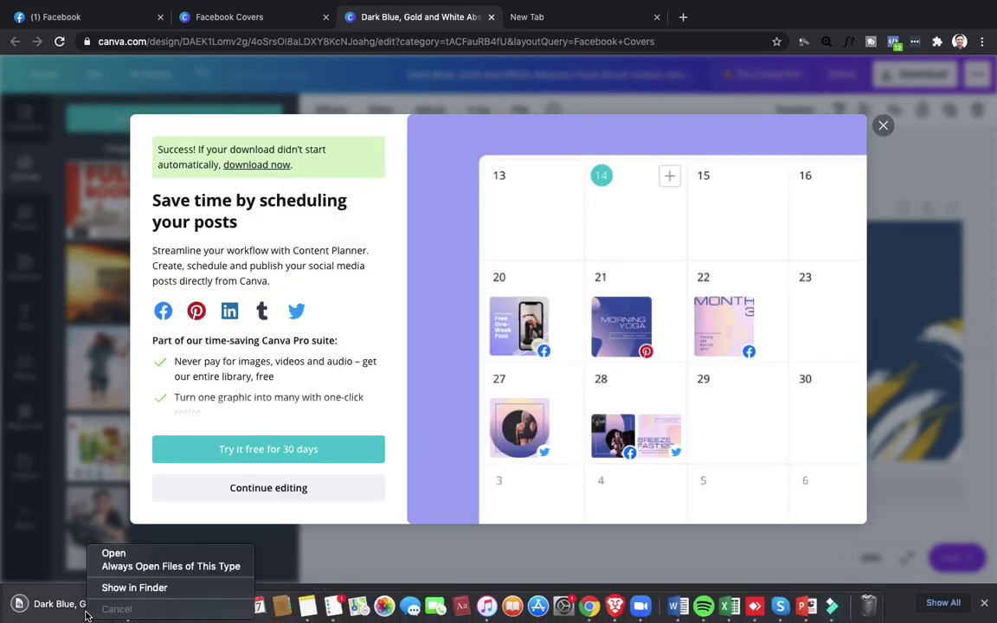
pyautogui.click(132, 588)
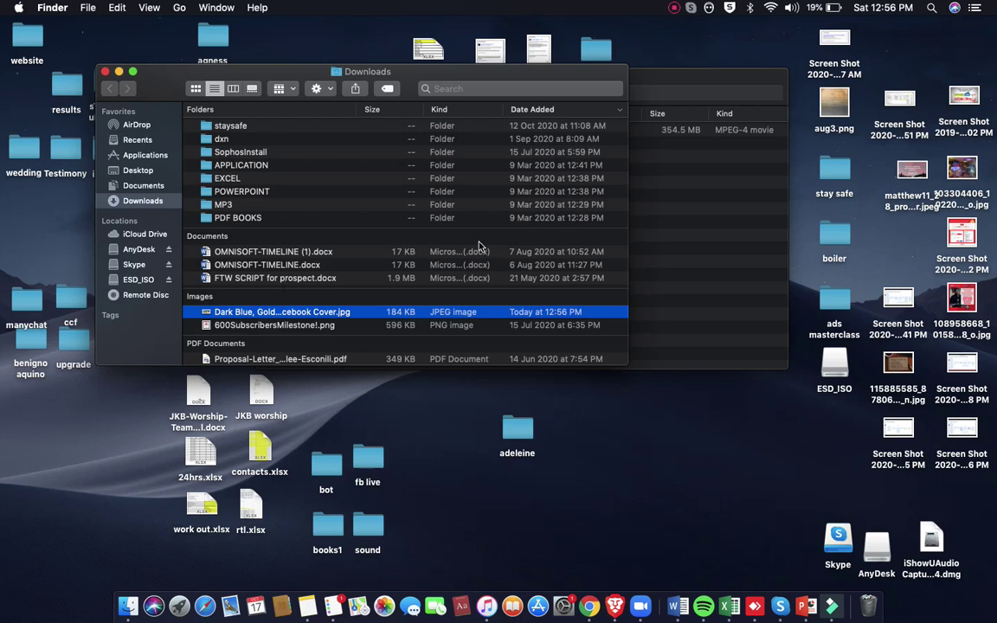
pyautogui.click(673, 192)
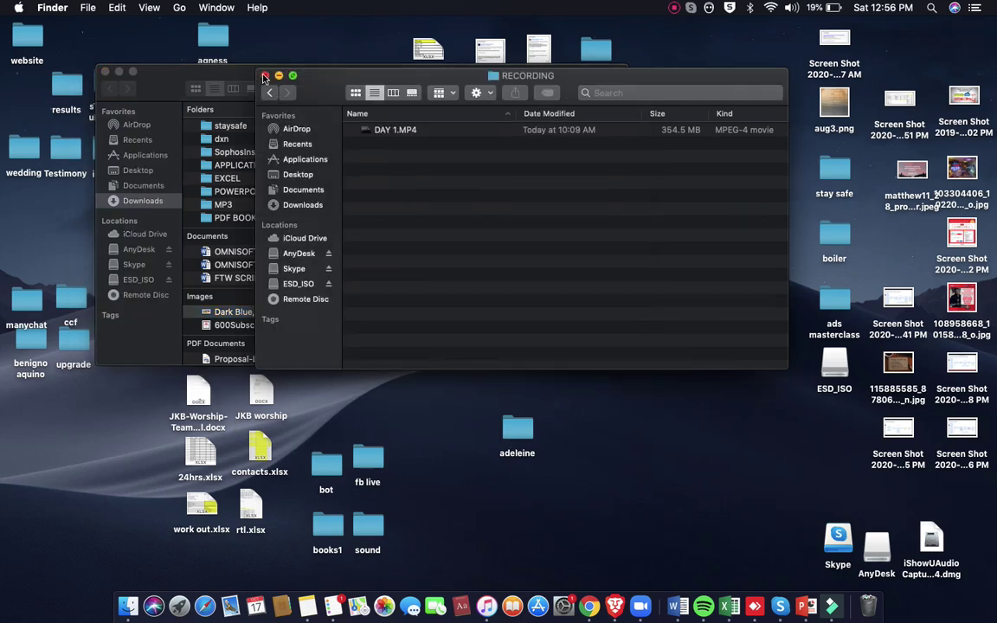
# Move the downloaded cover JPG from Downloads into the ads masterclass folder.
pyautogui.click(265, 76)
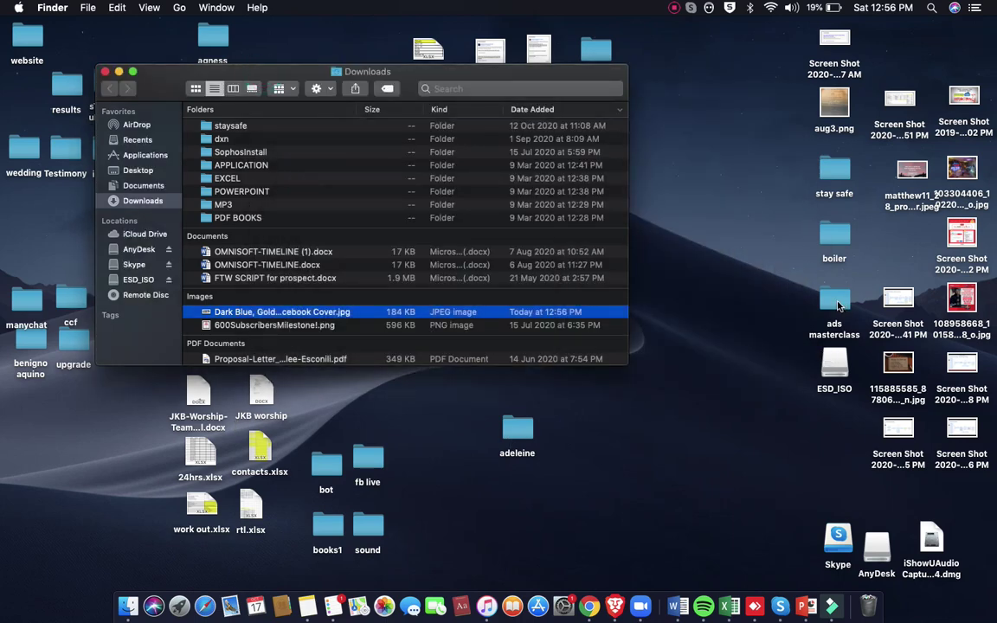
pyautogui.doubleClick(836, 303)
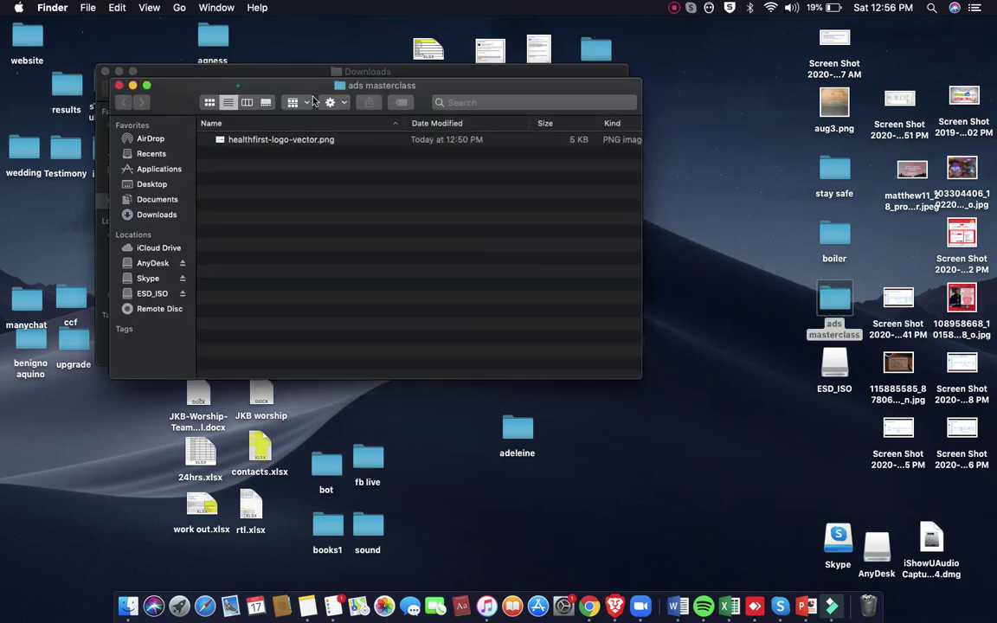
pyautogui.moveTo(314, 101); pyautogui.dragTo(561, 147)
pyautogui.moveTo(251, 314); pyautogui.dragTo(545, 298)
# Check the cover JPG in Preview, close it, and return to Chrome.
pyautogui.click(520, 187)
pyautogui.doubleClick(520, 186)
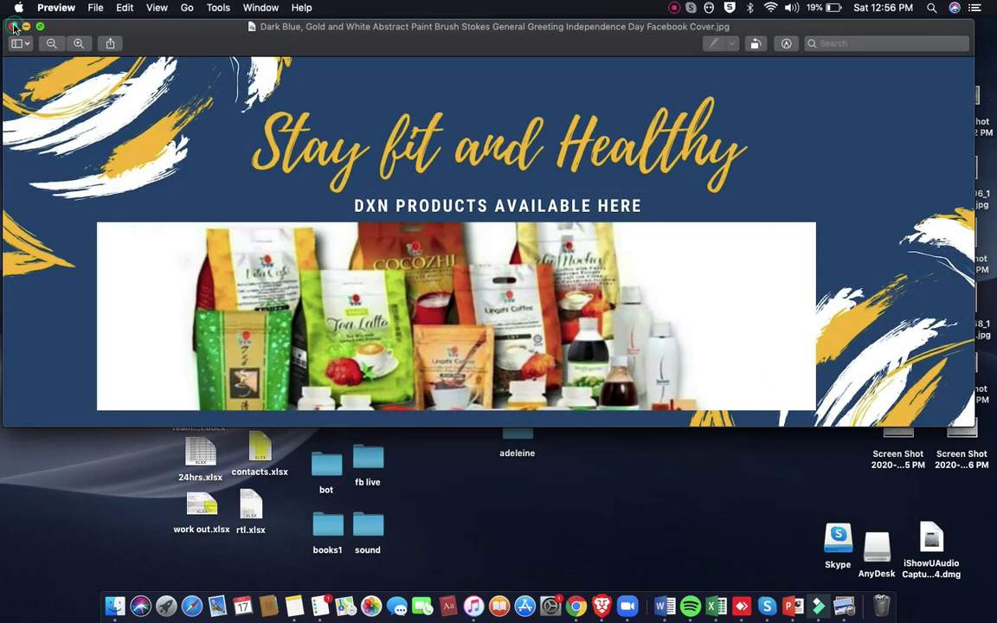
pyautogui.click(12, 27)
pyautogui.click(576, 604)
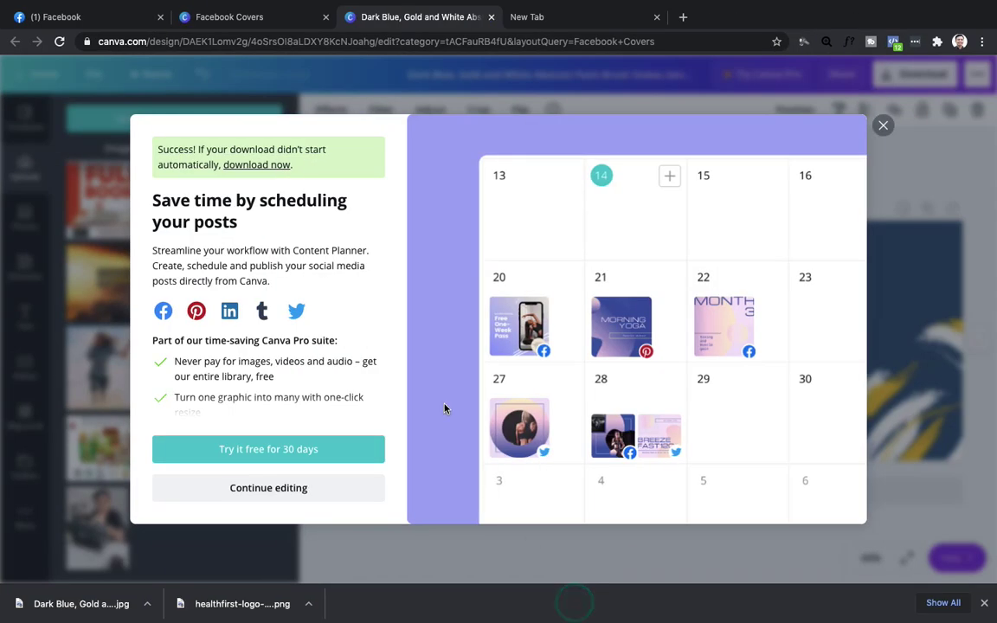
# Upload the Stay fit and Healthy JPG as the Health first page's cover photo and save.
pyautogui.click(108, 20)
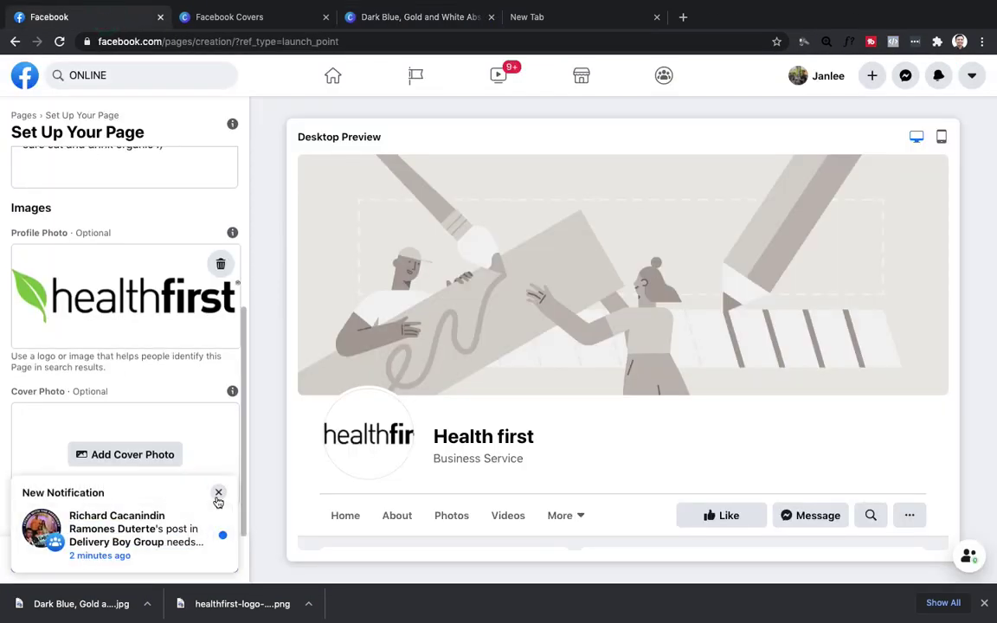
pyautogui.click(218, 492)
pyautogui.click(127, 455)
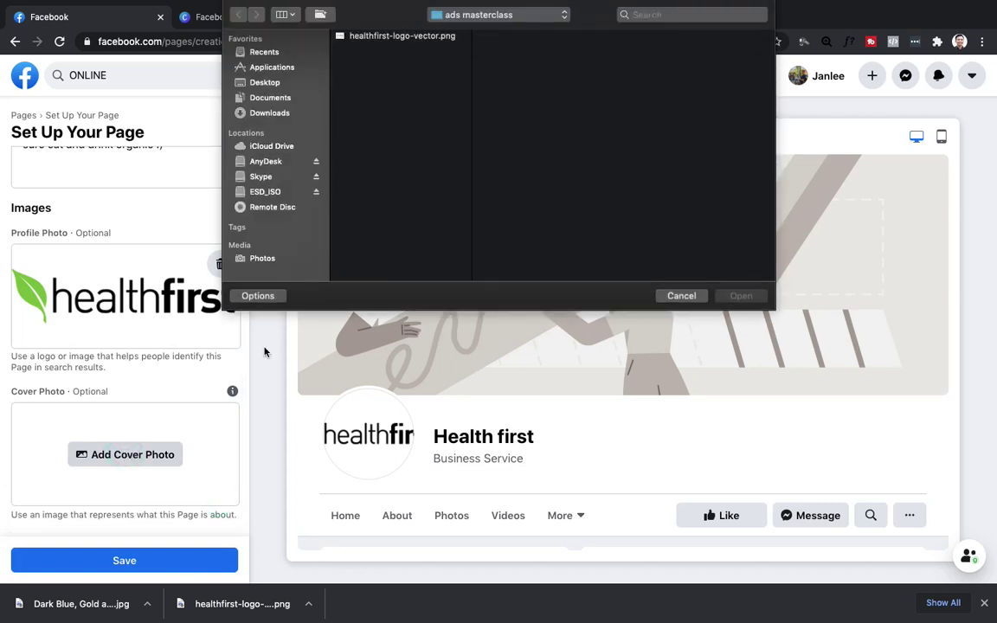
pyautogui.click(407, 36)
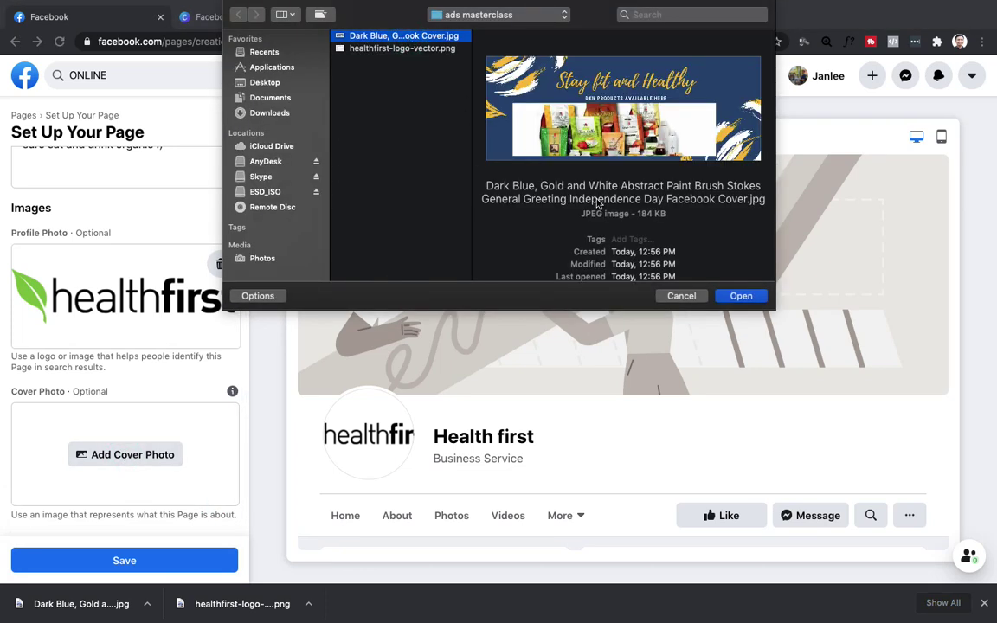
pyautogui.click(750, 298)
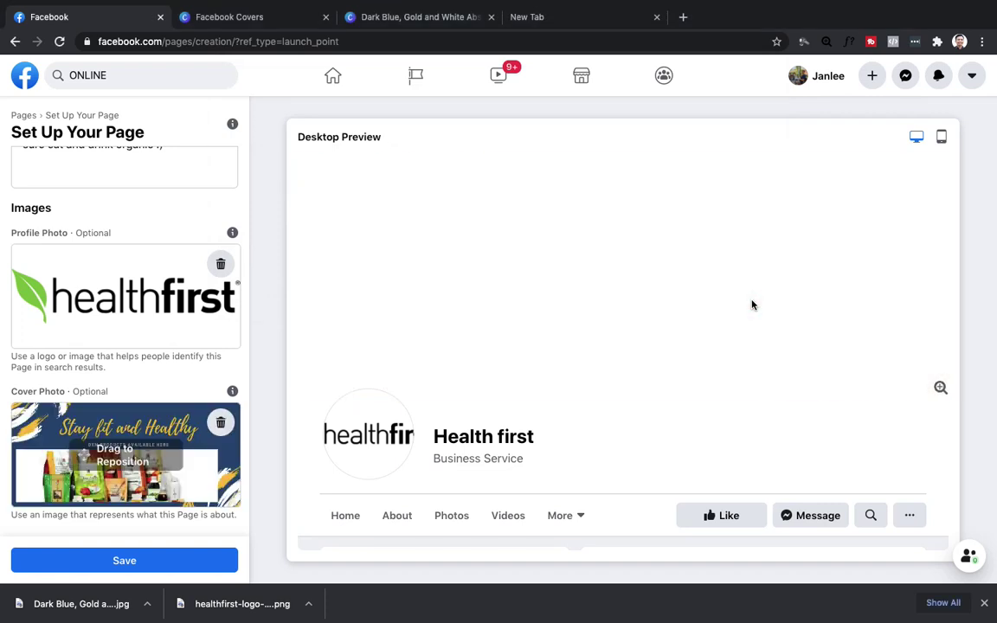
pyautogui.click(174, 567)
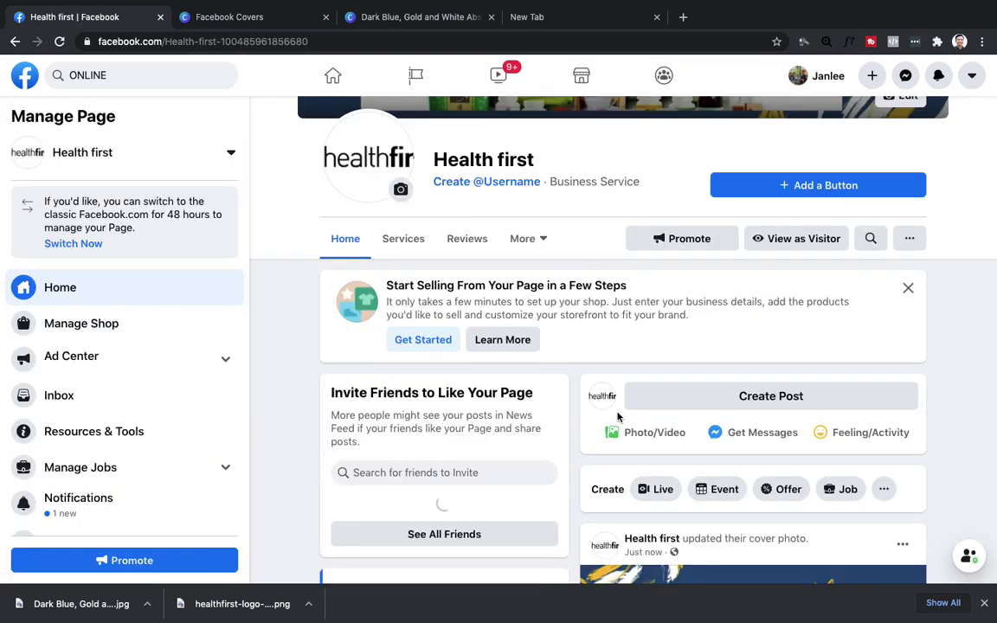
# Add a Send Message action button to the Health first page, retrying past the stuck loading dialog.
pyautogui.scroll(2, 724, 309)
pyautogui.scroll(3, 724, 310)
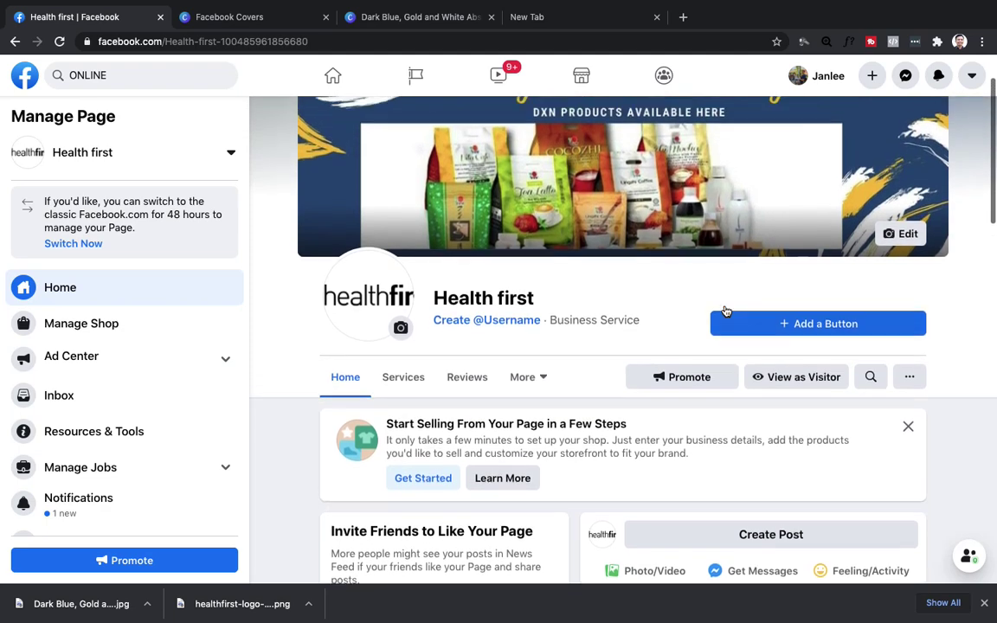
pyautogui.scroll(-3, 650, 273)
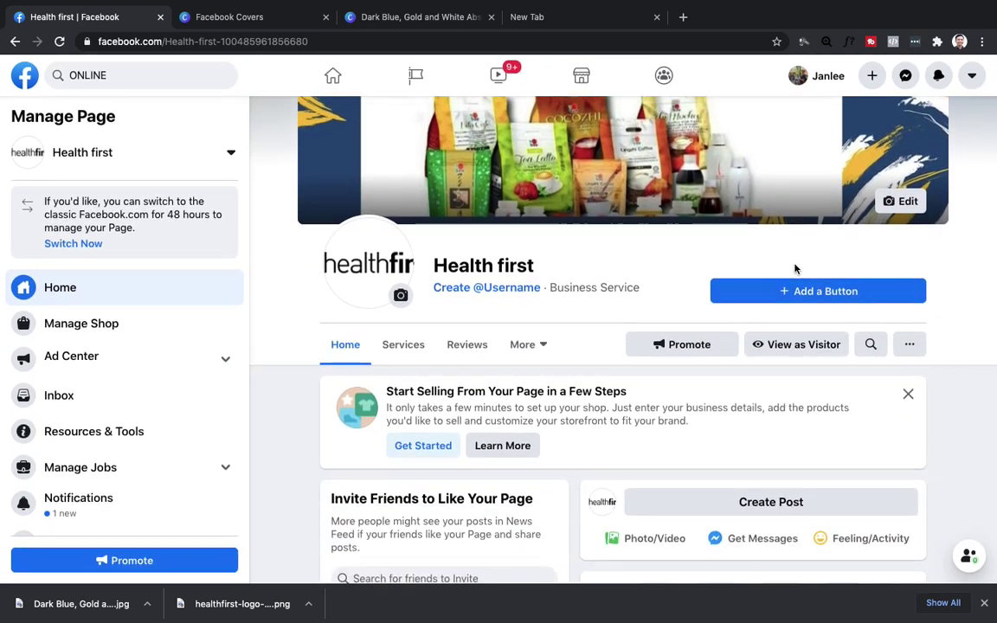
pyautogui.scroll(-2, 795, 268)
pyautogui.click(827, 230)
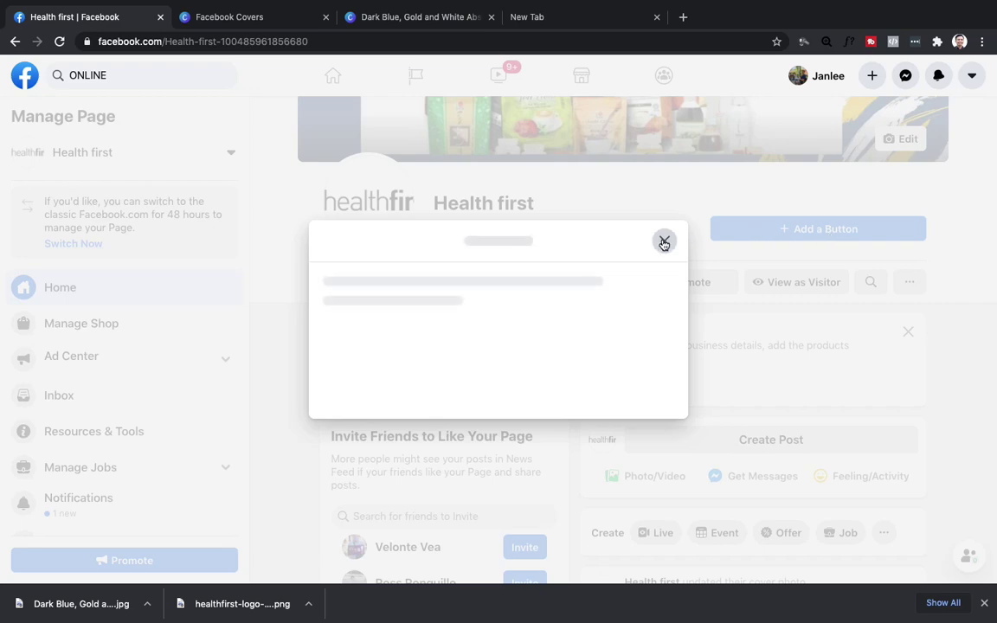
pyautogui.click(663, 240)
pyautogui.click(797, 226)
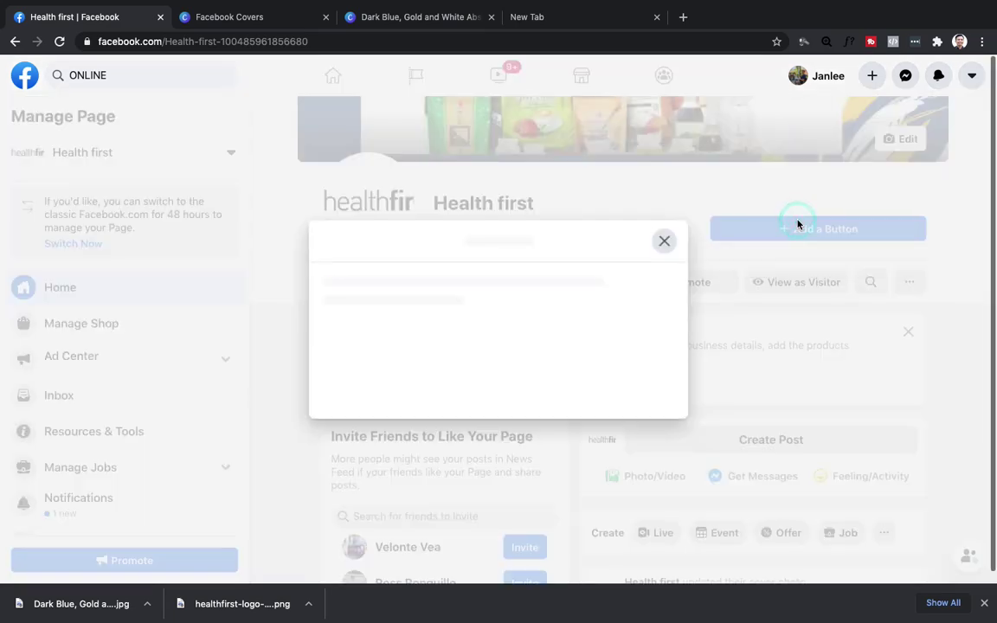
pyautogui.click(665, 241)
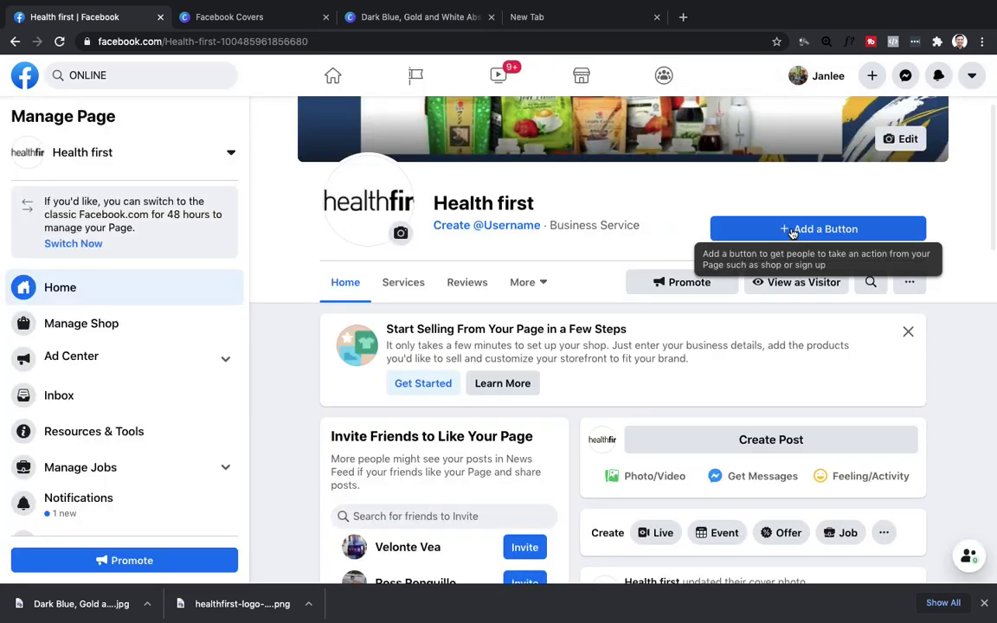
pyautogui.click(788, 230)
pyautogui.scroll(-2, 521, 405)
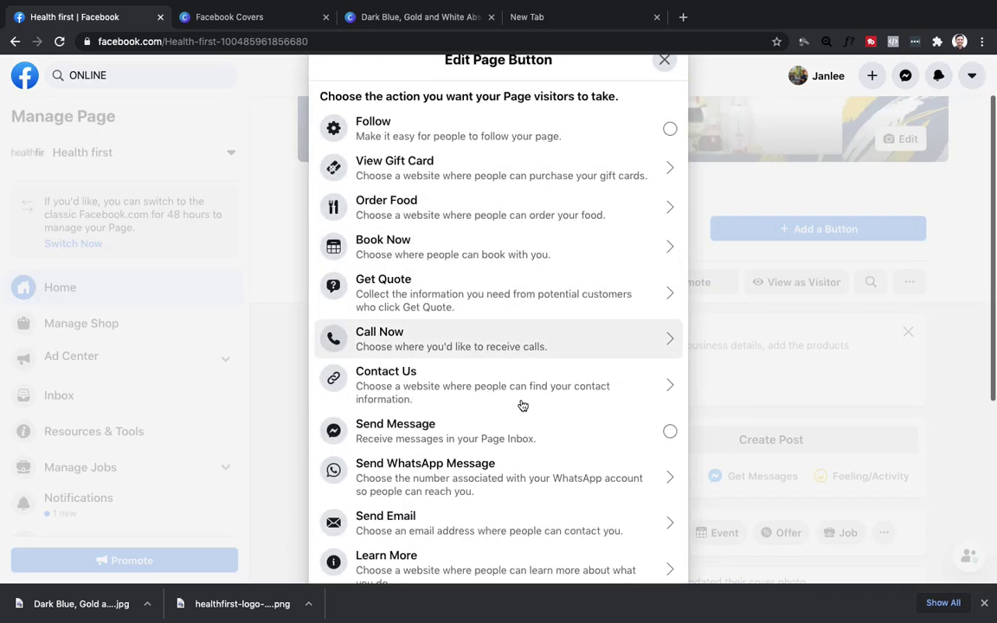
pyautogui.click(394, 431)
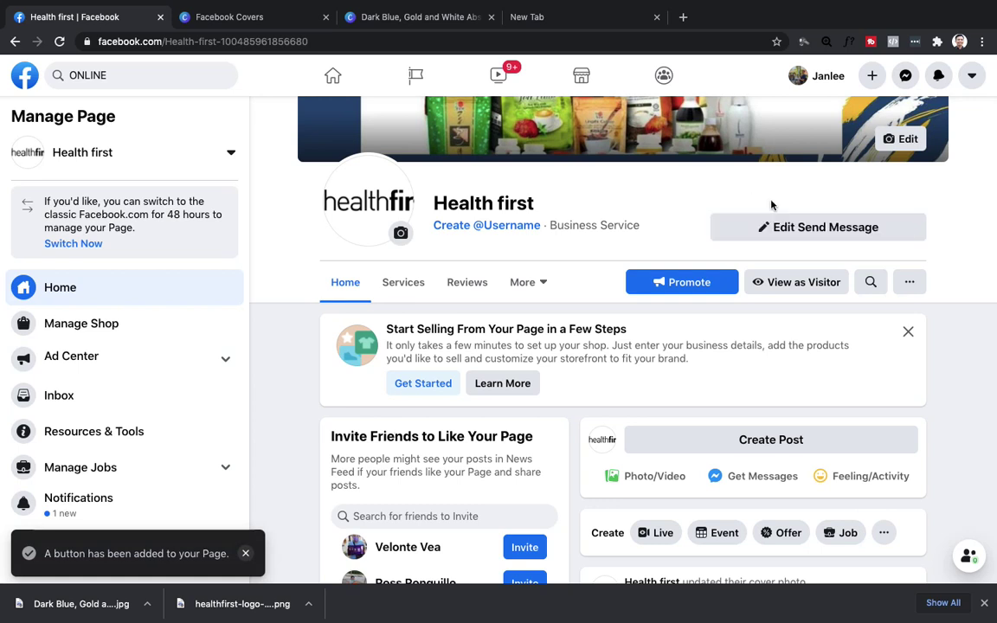
pyautogui.click(778, 229)
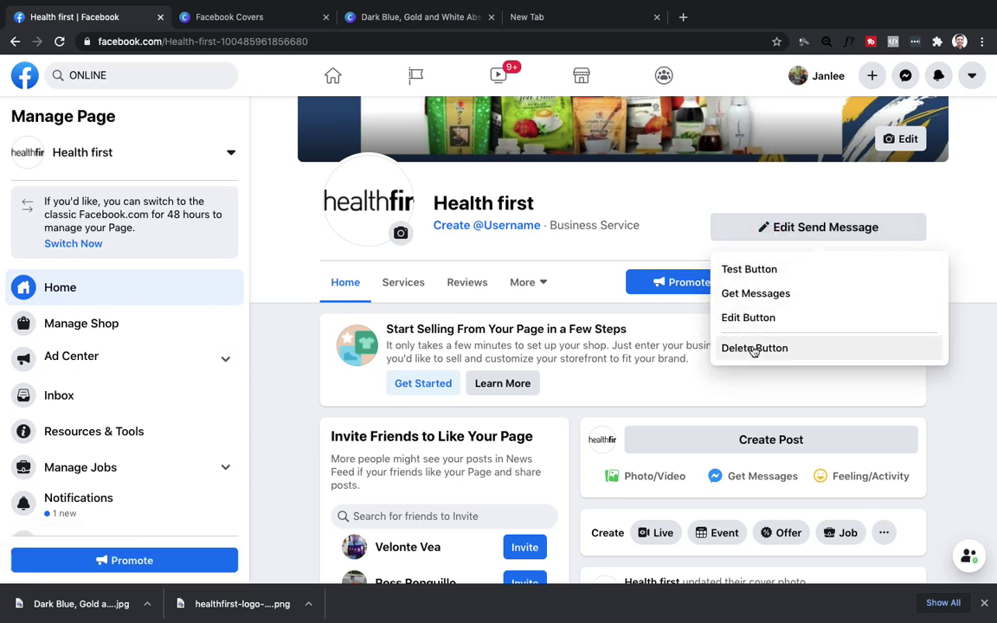
pyautogui.click(774, 230)
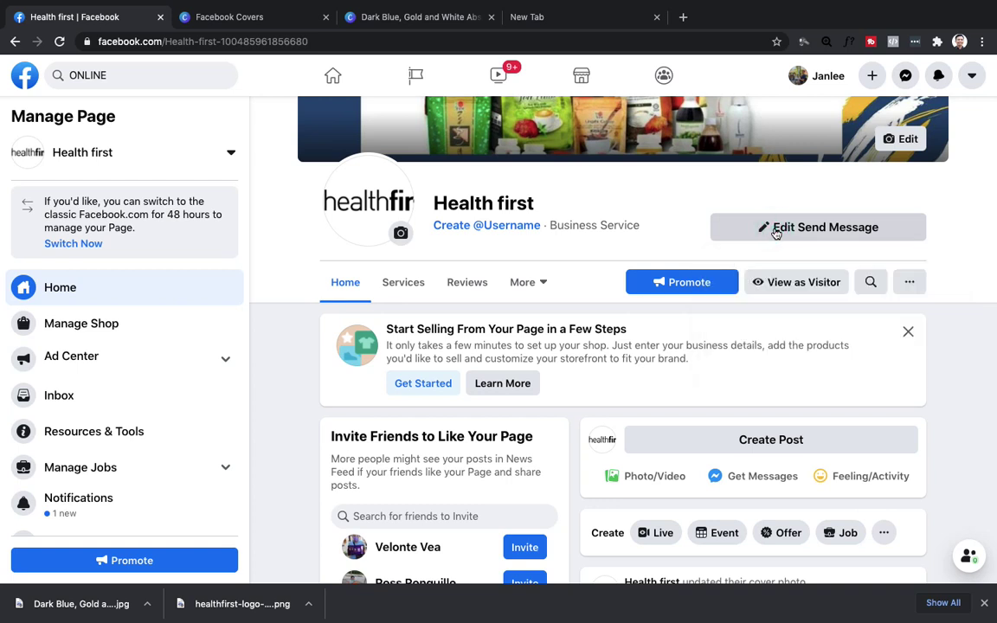
pyautogui.click(766, 226)
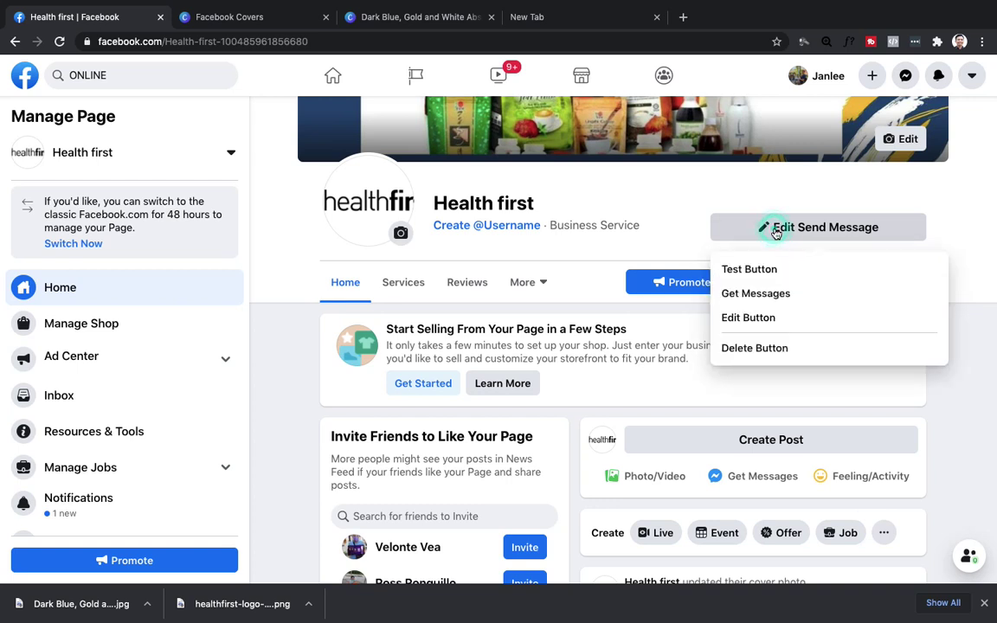
pyautogui.click(750, 268)
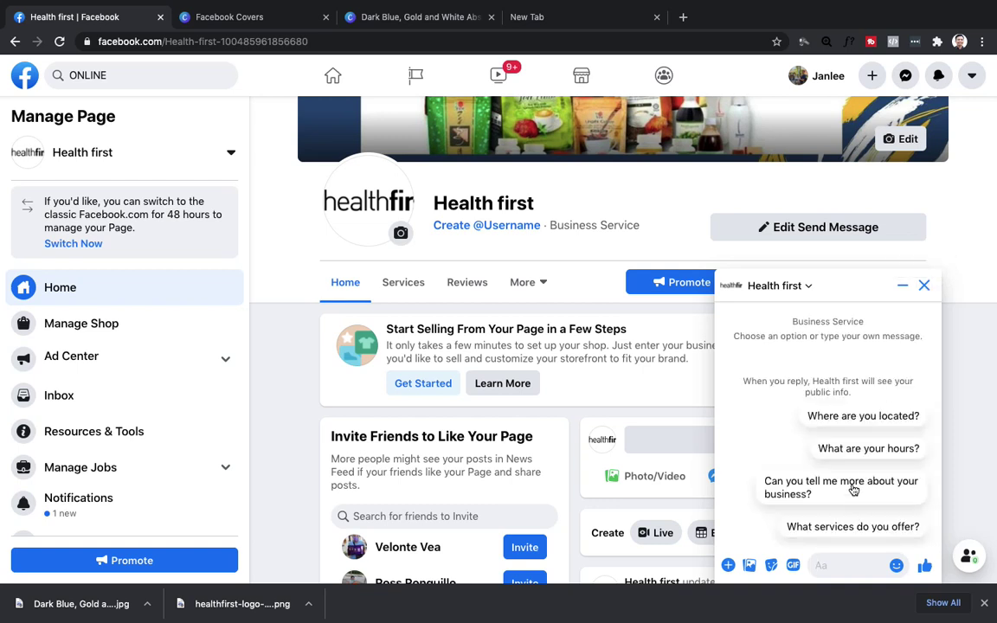
pyautogui.click(924, 285)
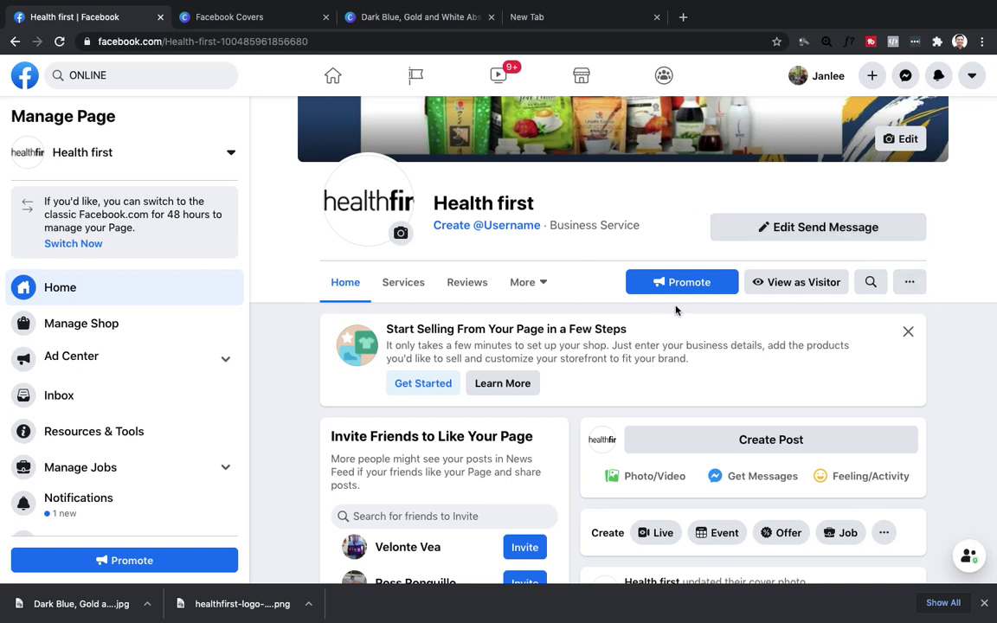
# Dismiss the Start Selling suggestion card and scroll through the Health first page.
pyautogui.click(908, 331)
pyautogui.scroll(-3, 645, 371)
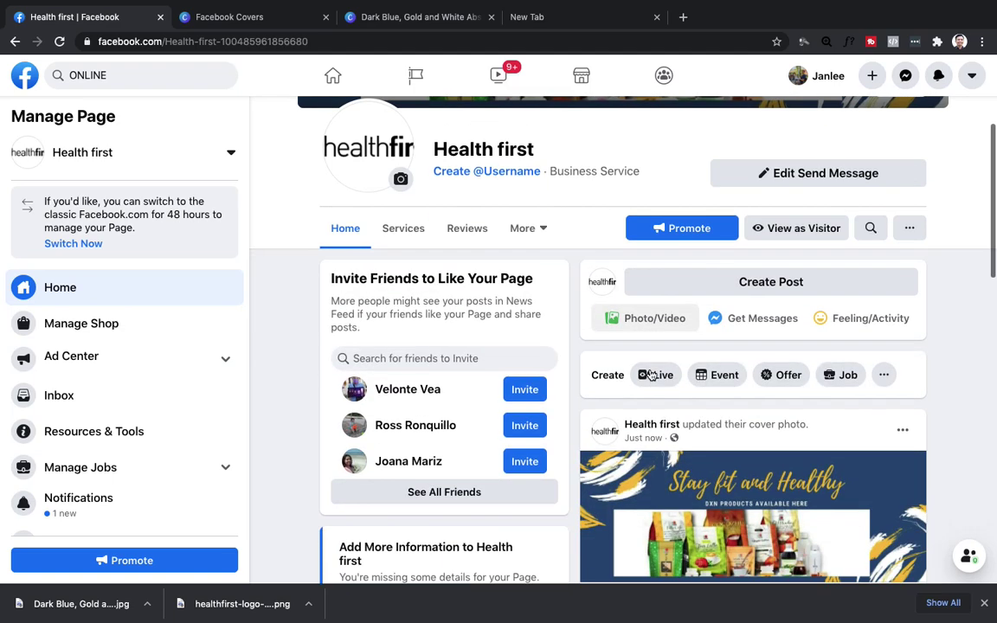
pyautogui.scroll(-2, 651, 374)
pyautogui.scroll(3, 645, 369)
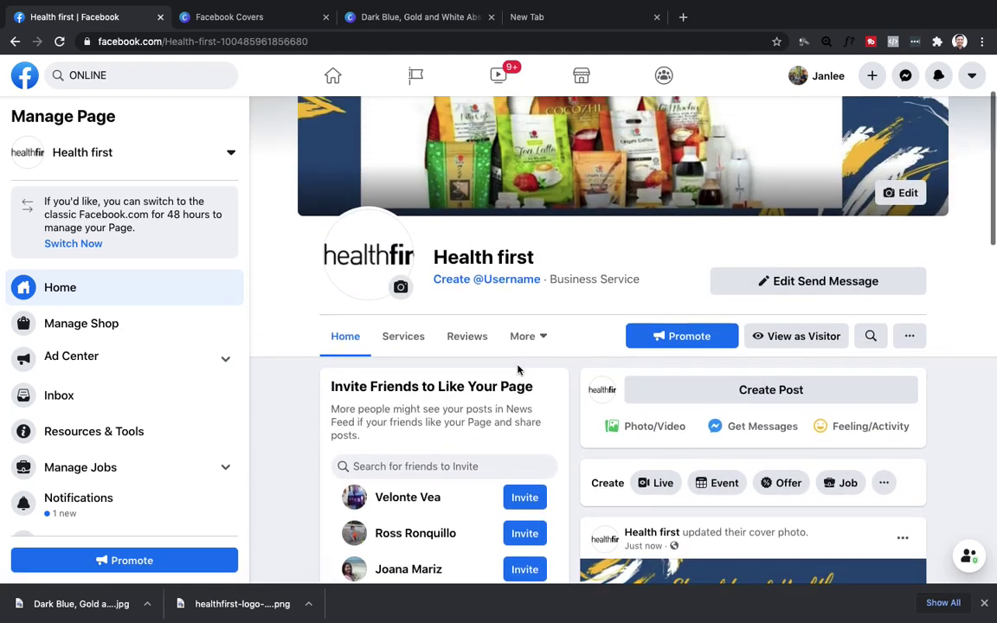
pyautogui.scroll(-2, 518, 369)
pyautogui.scroll(-1, 518, 369)
pyautogui.scroll(3, 562, 355)
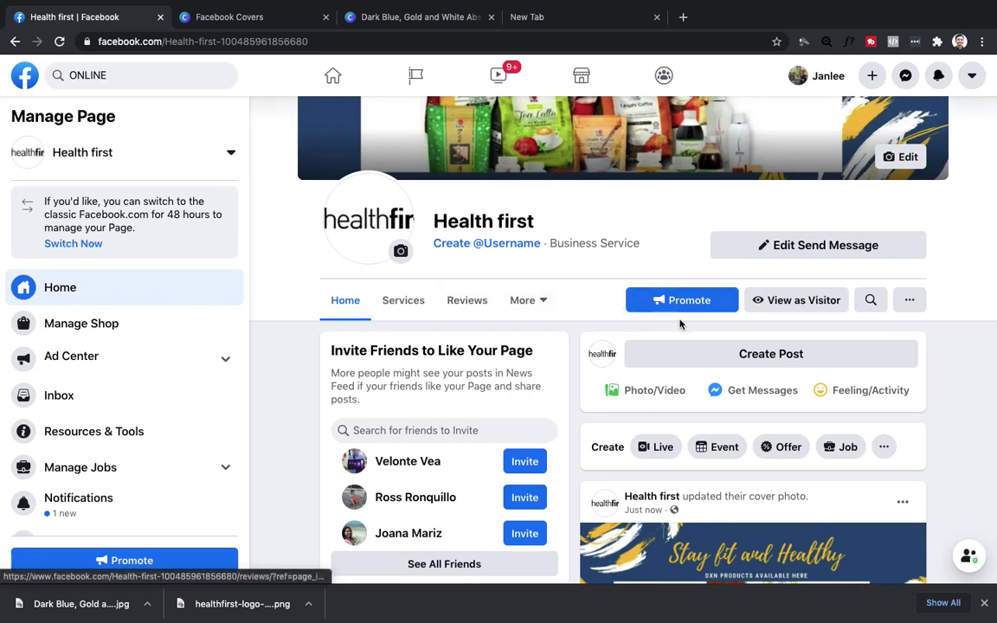
# Look at the More sections list, then open the page inbox and go back.
pyautogui.click(542, 299)
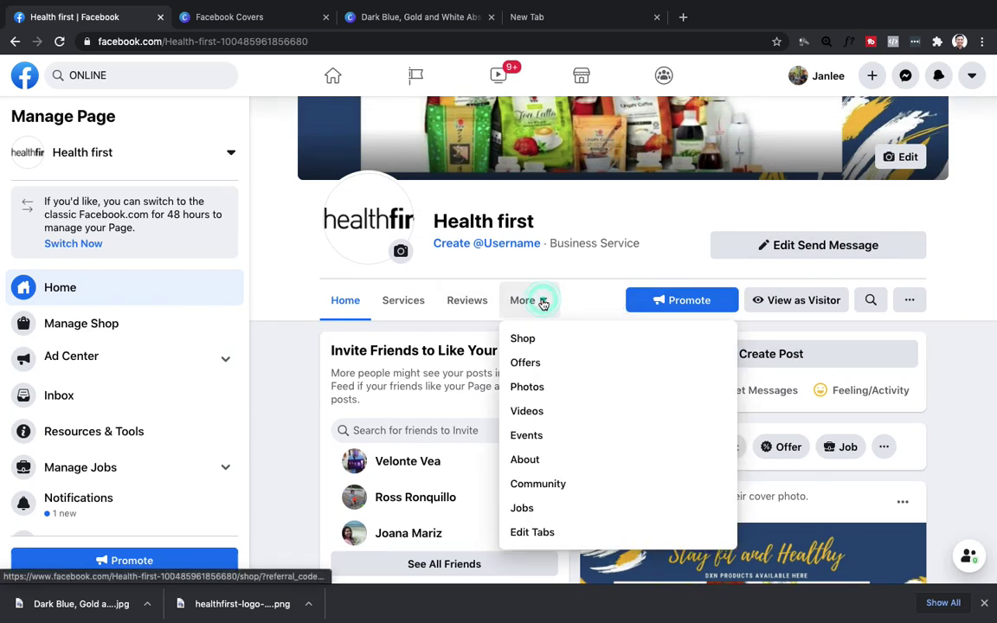
pyautogui.click(259, 316)
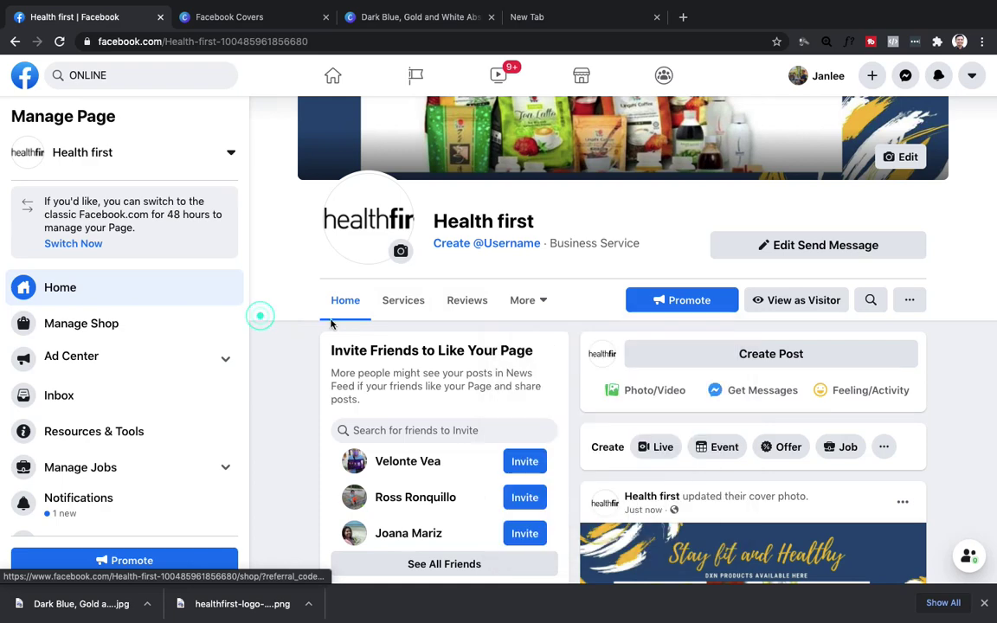
pyautogui.scroll(-6, 517, 324)
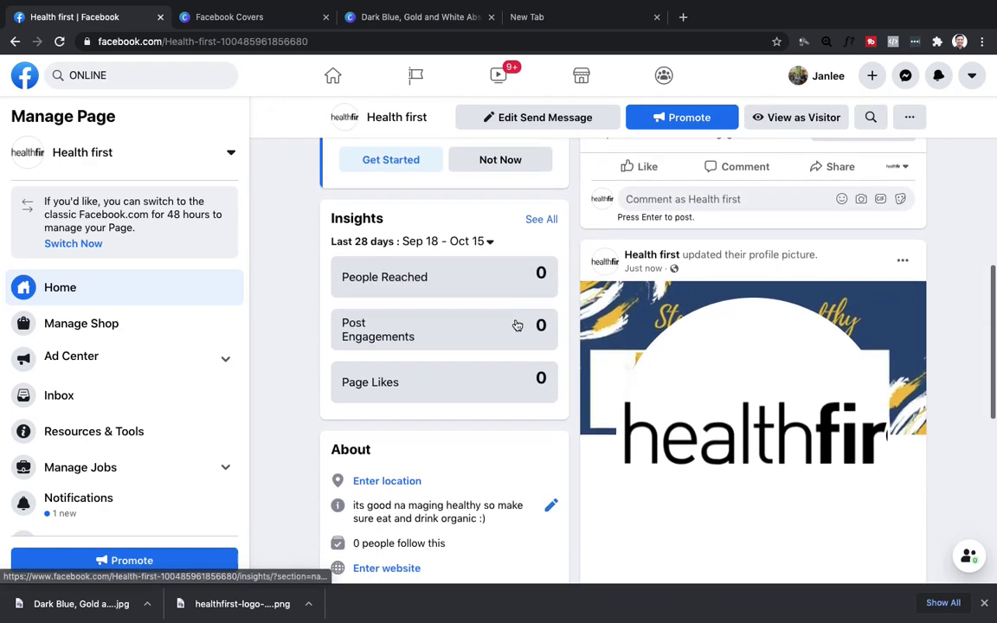
pyautogui.scroll(-2, 424, 381)
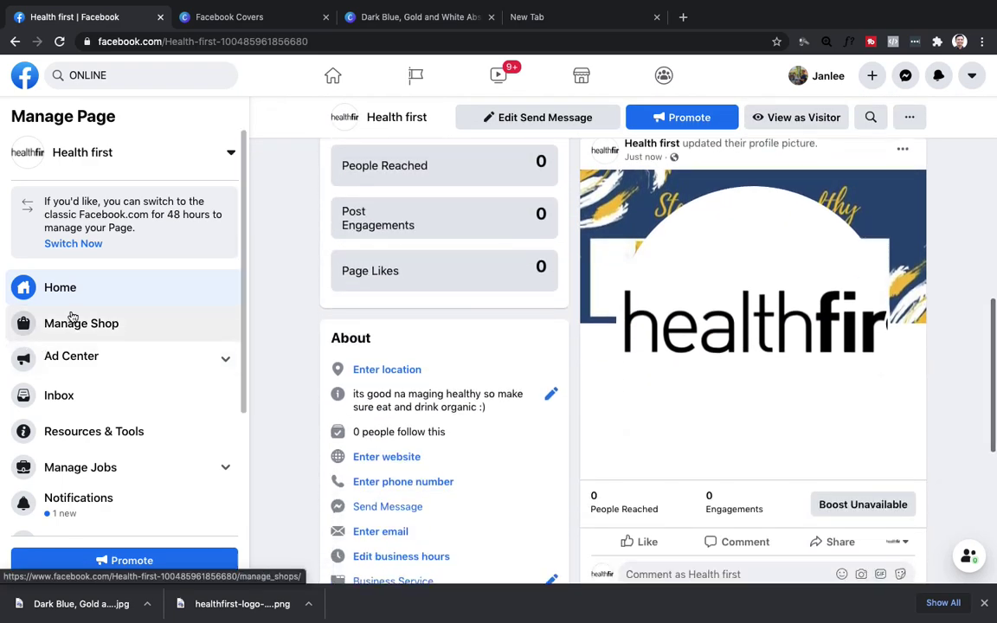
pyautogui.click(65, 397)
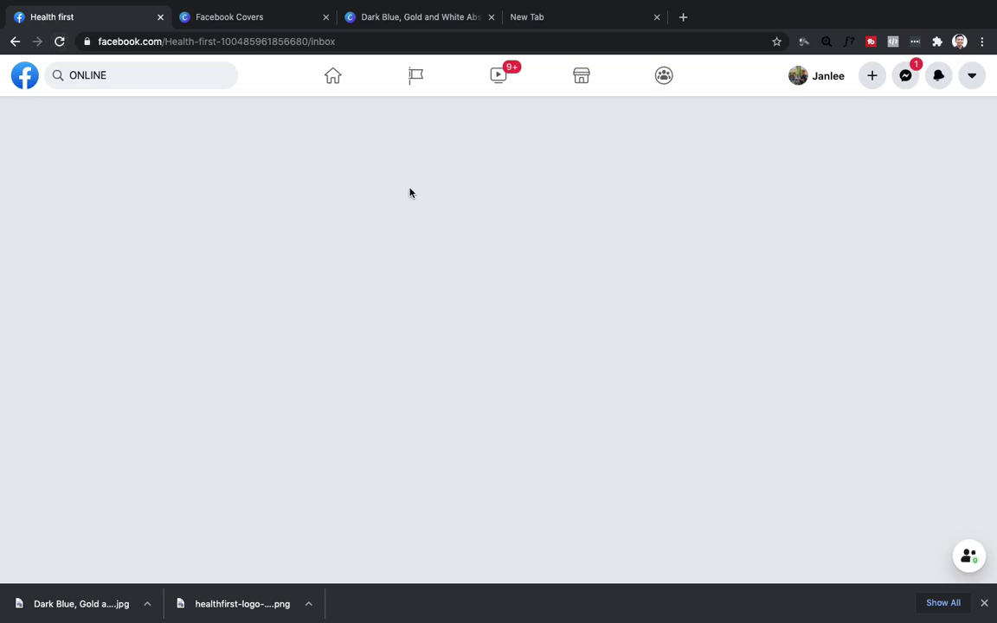
pyautogui.click(12, 43)
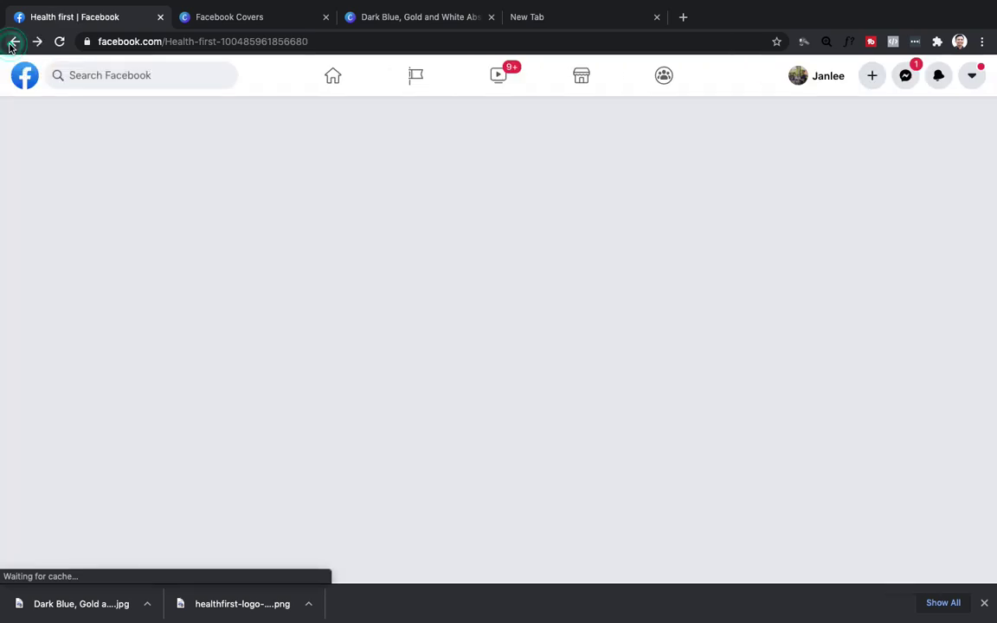
# Navigate back from the page to the Facebook home feed.
pyautogui.click(13, 41)
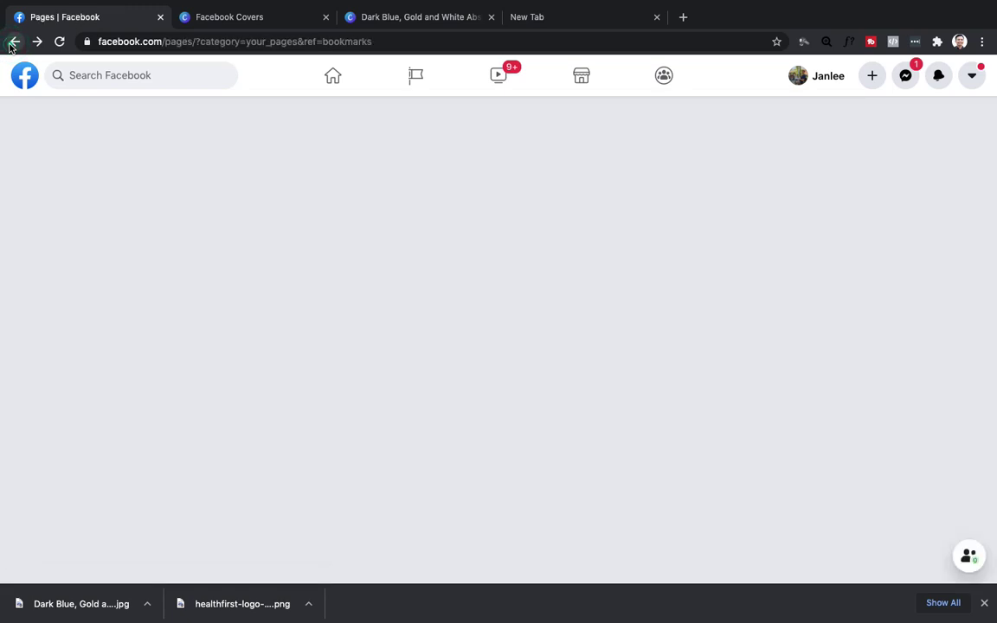
pyautogui.click(13, 41)
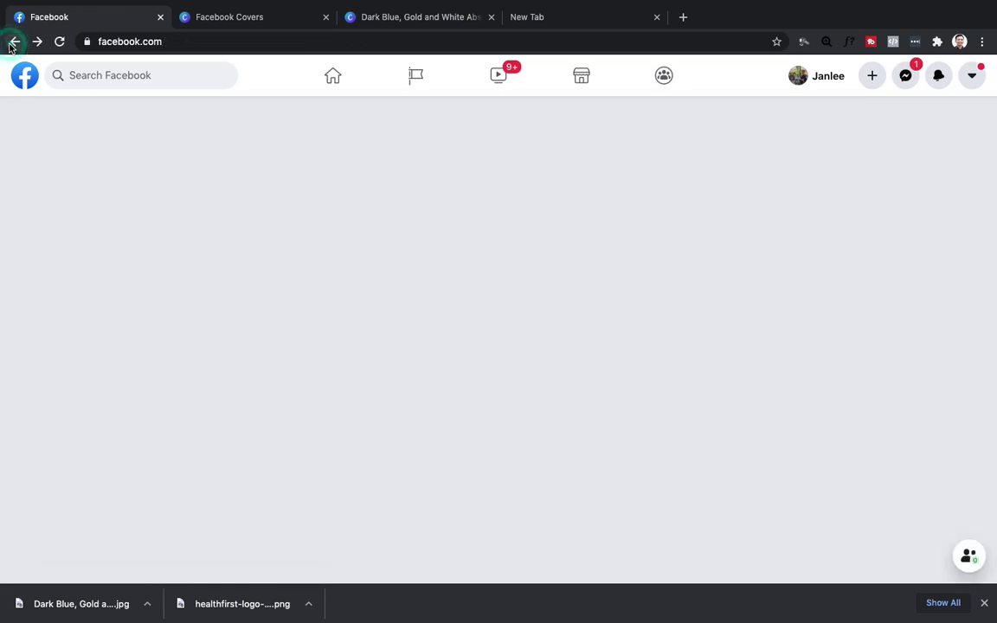
pyautogui.click(21, 78)
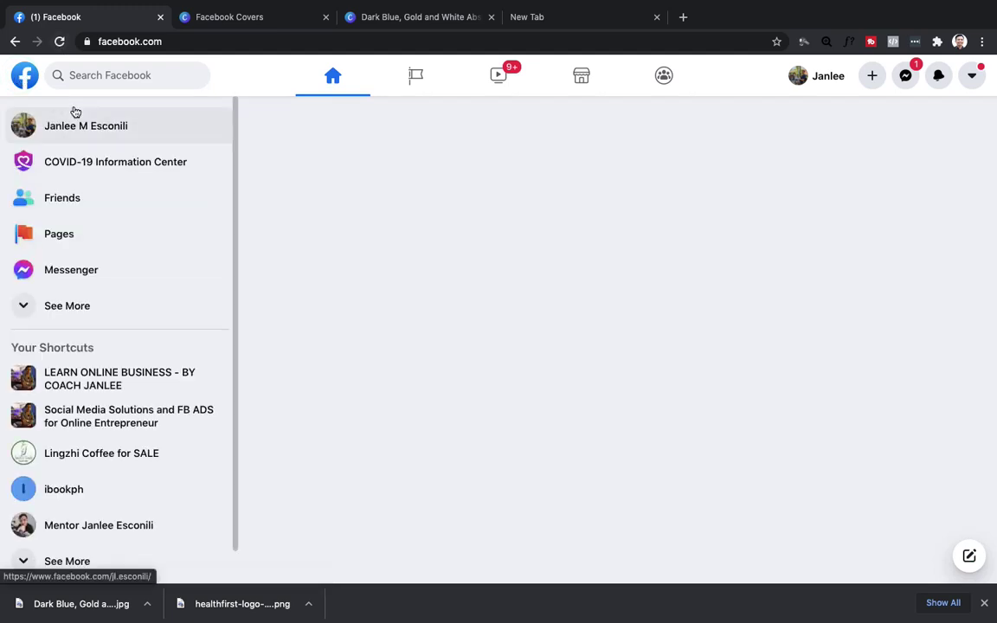
# Search Facebook for 'HEALTH FIRST' and open the Health first page result.
pyautogui.click(105, 75)
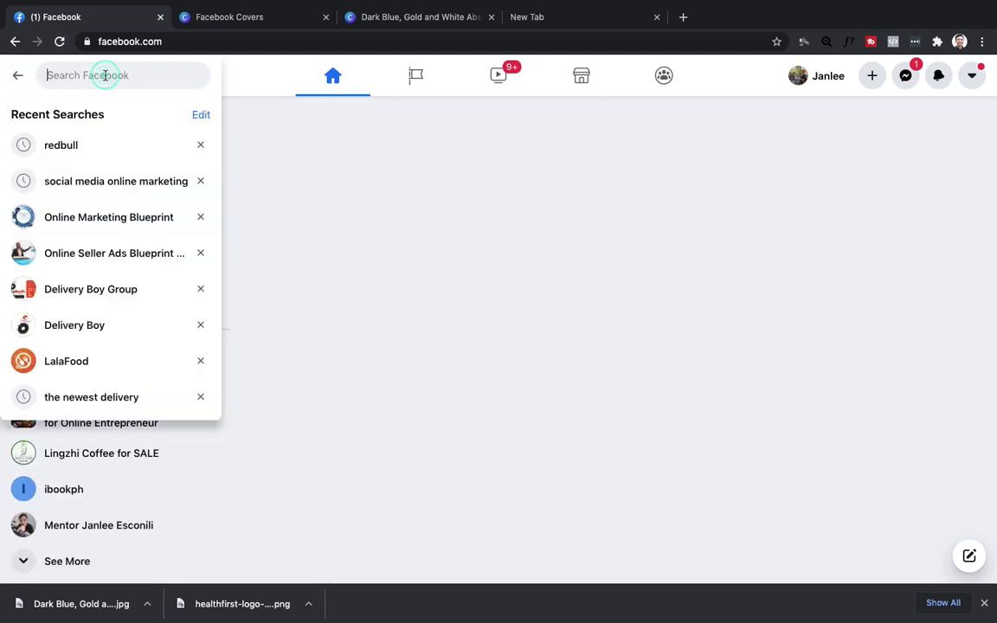
pyautogui.write('HEALTH')
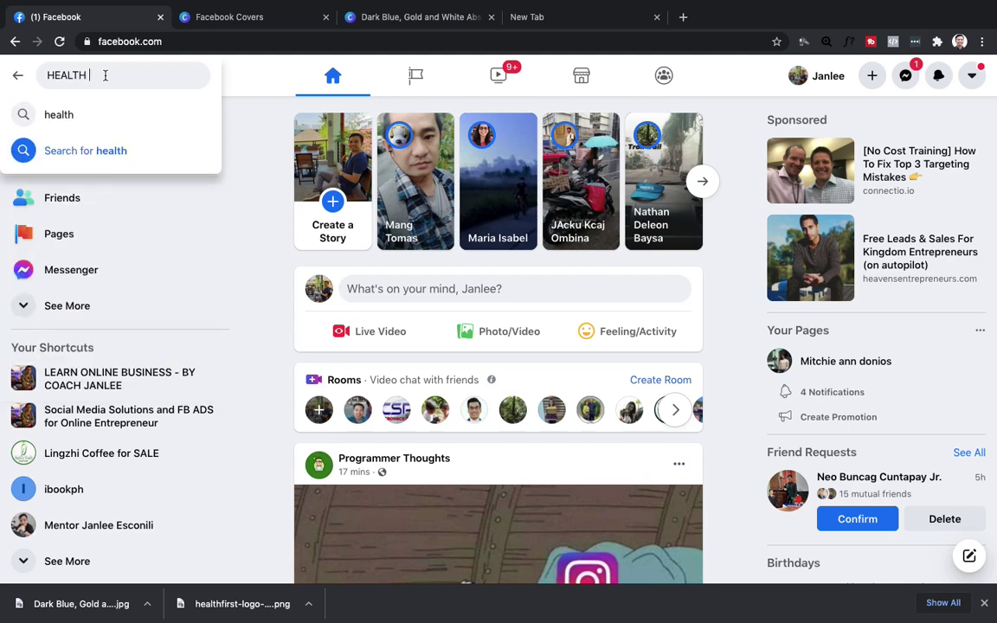
pyautogui.write(' FIRST')
pyautogui.doubleClick(105, 75)
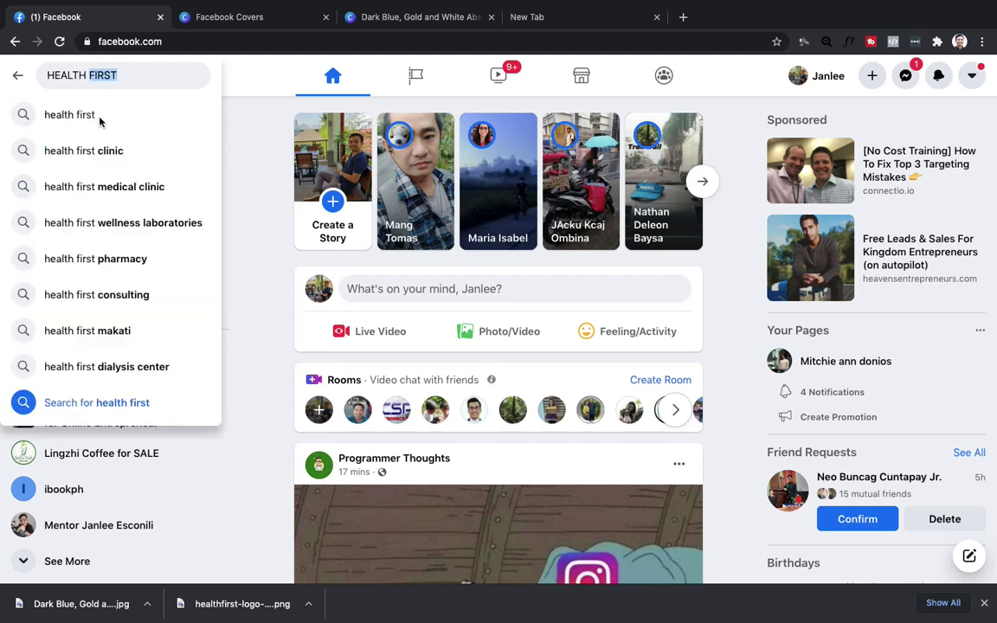
pyautogui.click(83, 128)
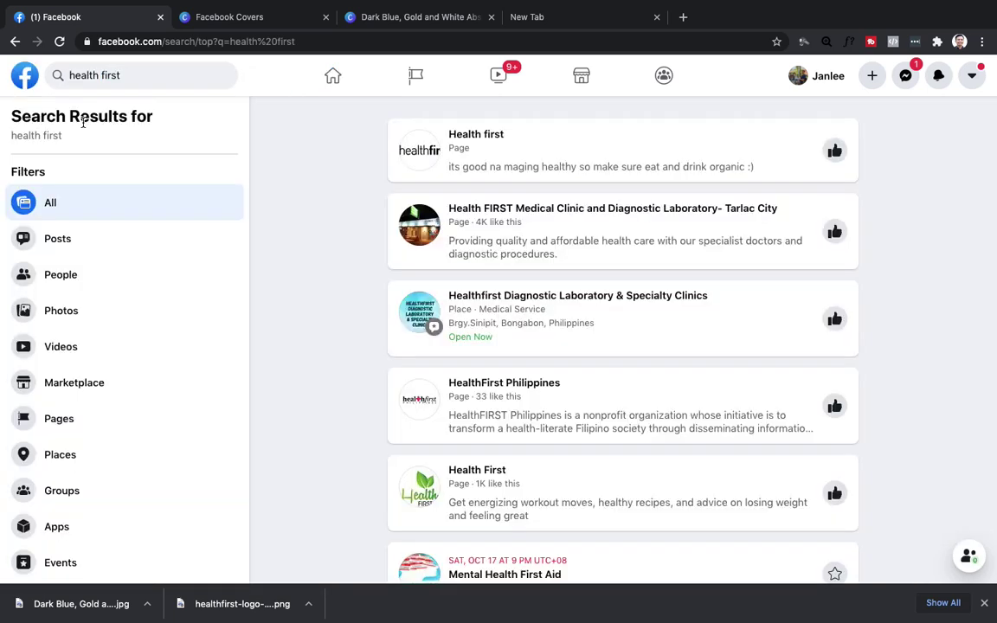
pyautogui.click(485, 134)
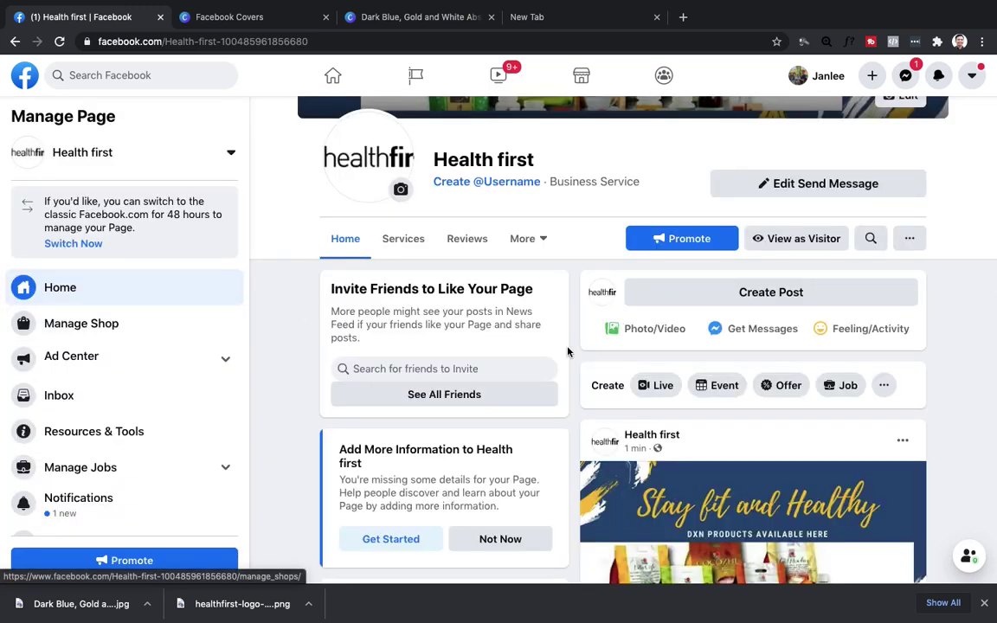
# Scroll down the Health first page to the About section showing its description.
pyautogui.scroll(-3, 523, 294)
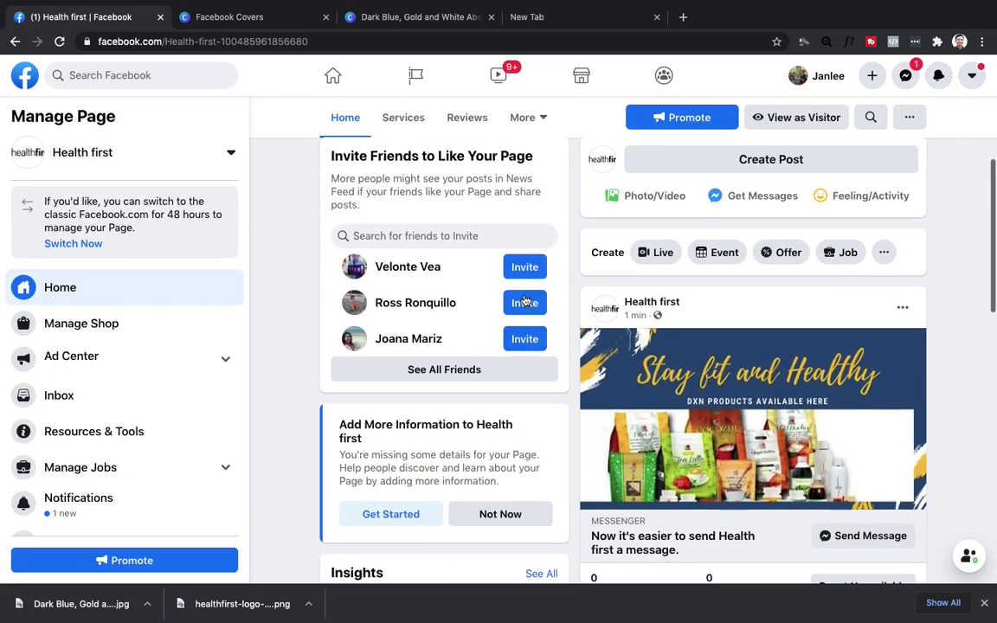
pyautogui.scroll(-5, 754, 344)
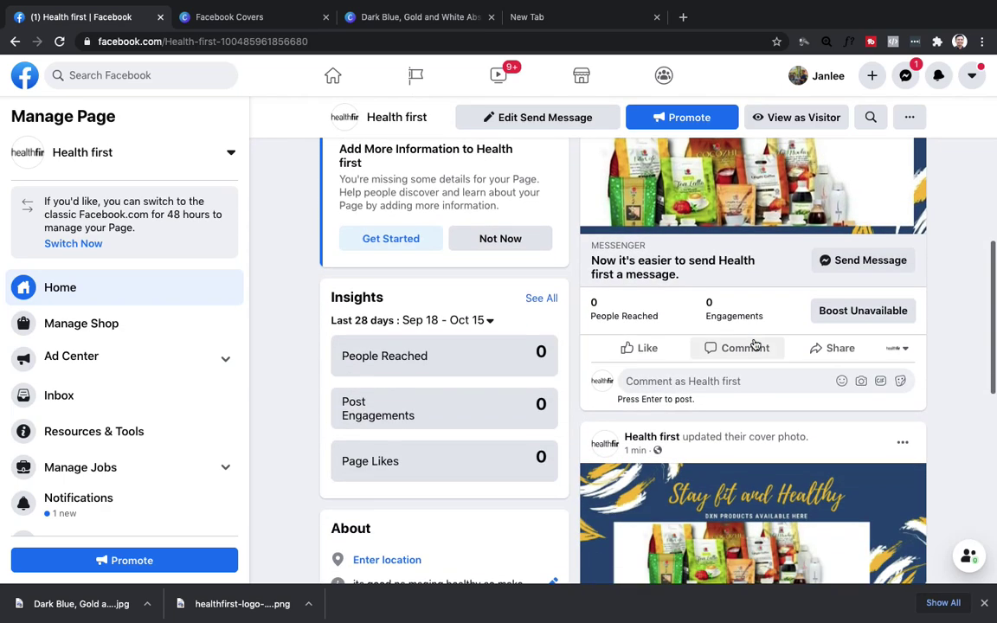
pyautogui.scroll(-2, 752, 344)
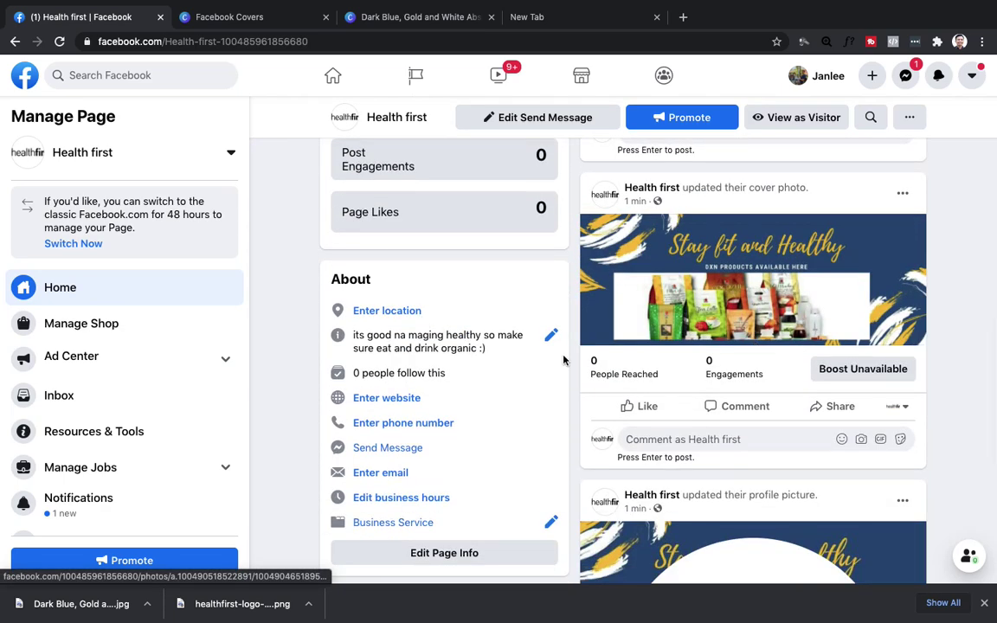
pyautogui.scroll(-1, 561, 351)
pyautogui.scroll(-1, 516, 335)
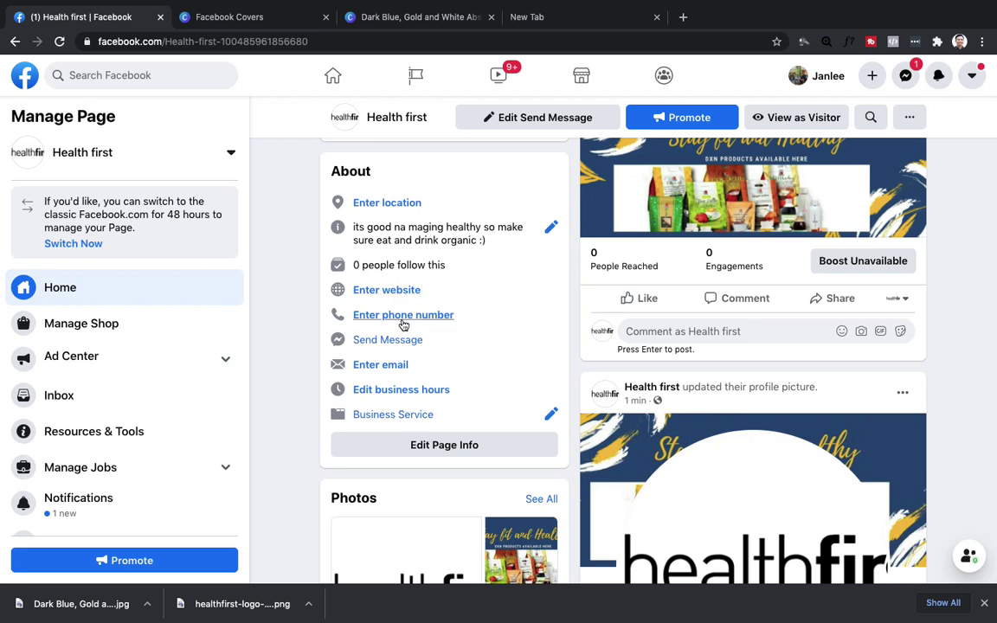
# Start entering a phone number in the About phone editor, then close and reopen it.
pyautogui.click(415, 317)
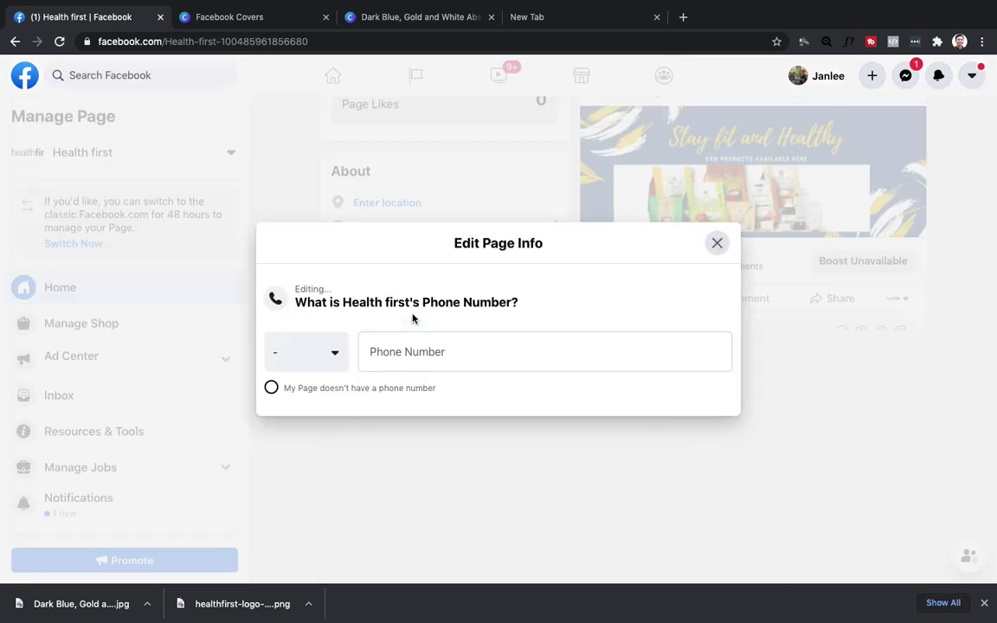
pyautogui.click(411, 346)
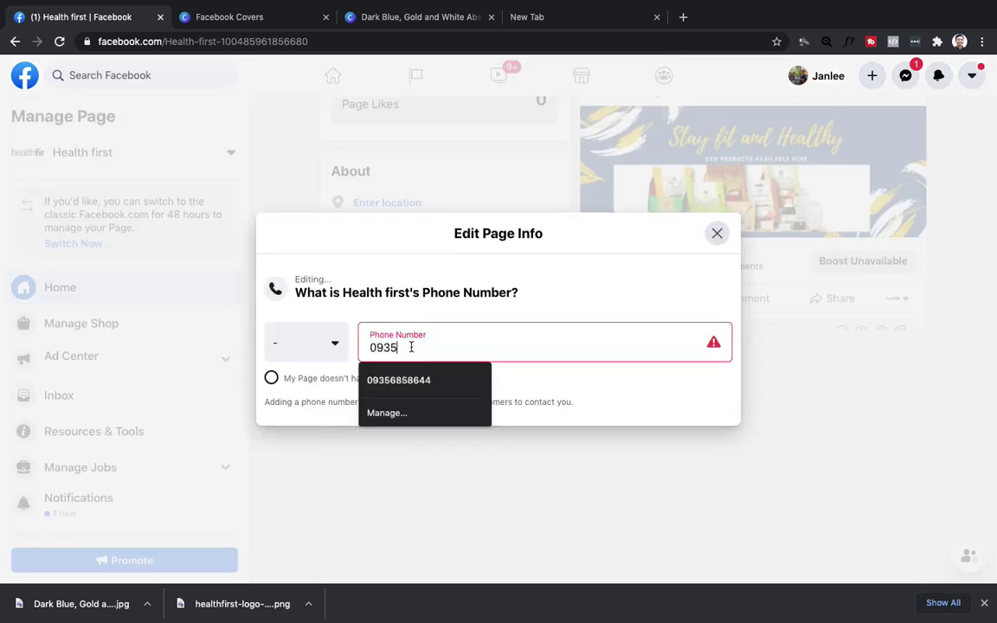
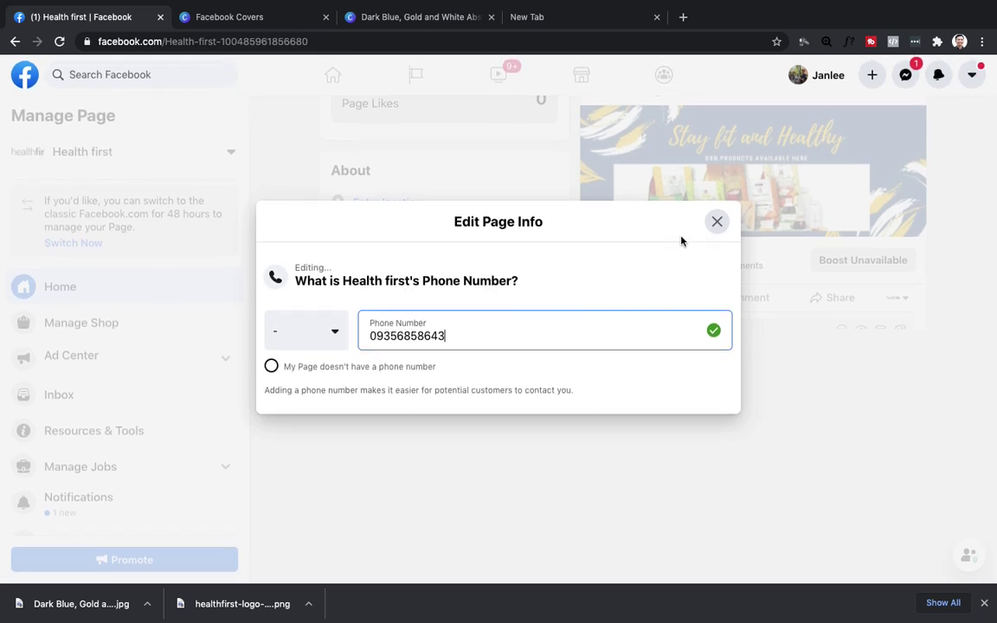
pyautogui.click(715, 223)
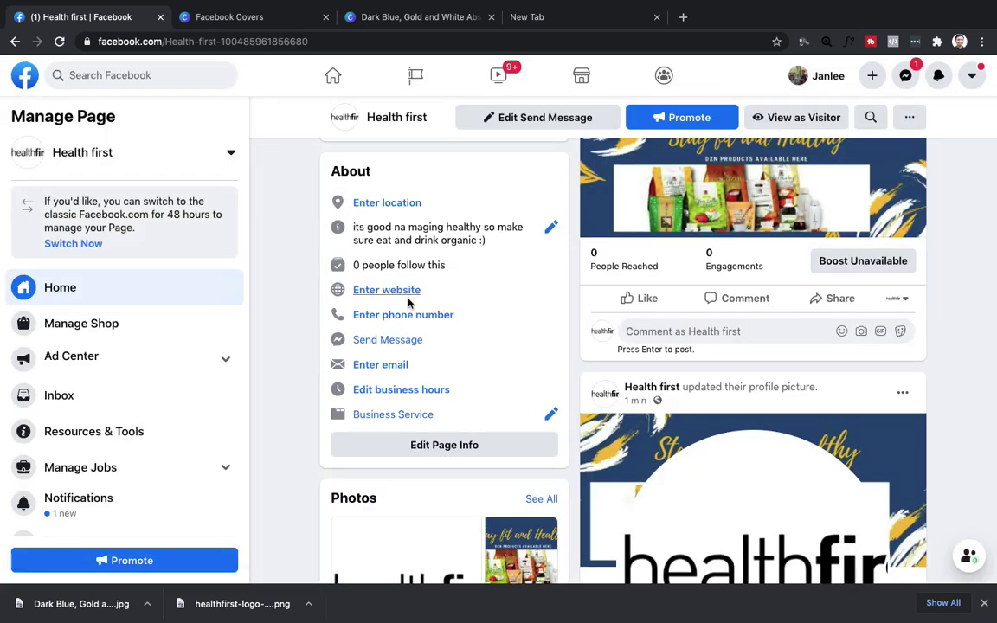
pyautogui.click(385, 315)
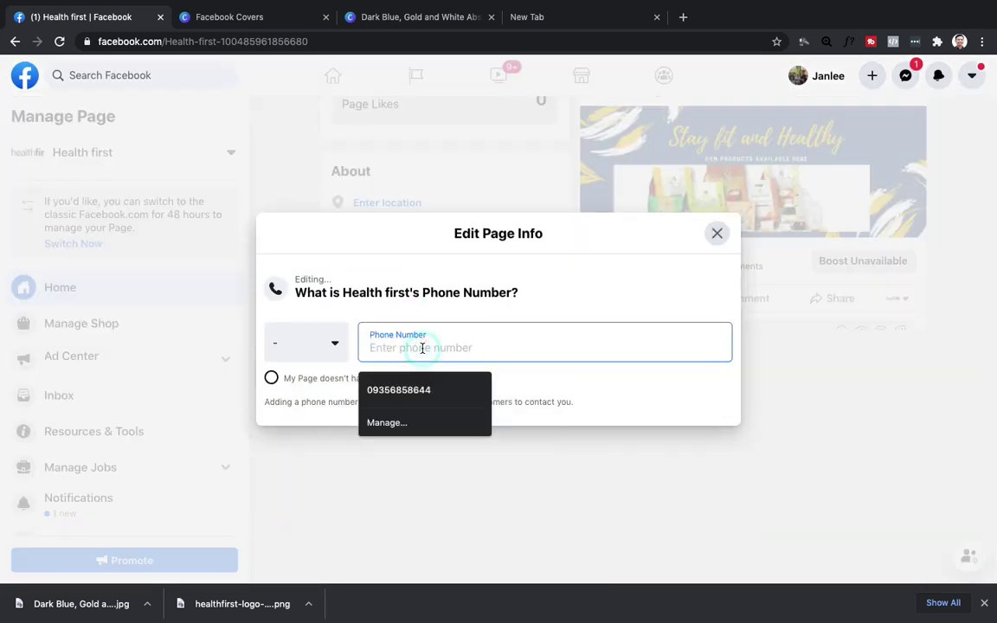
pyautogui.click(271, 387)
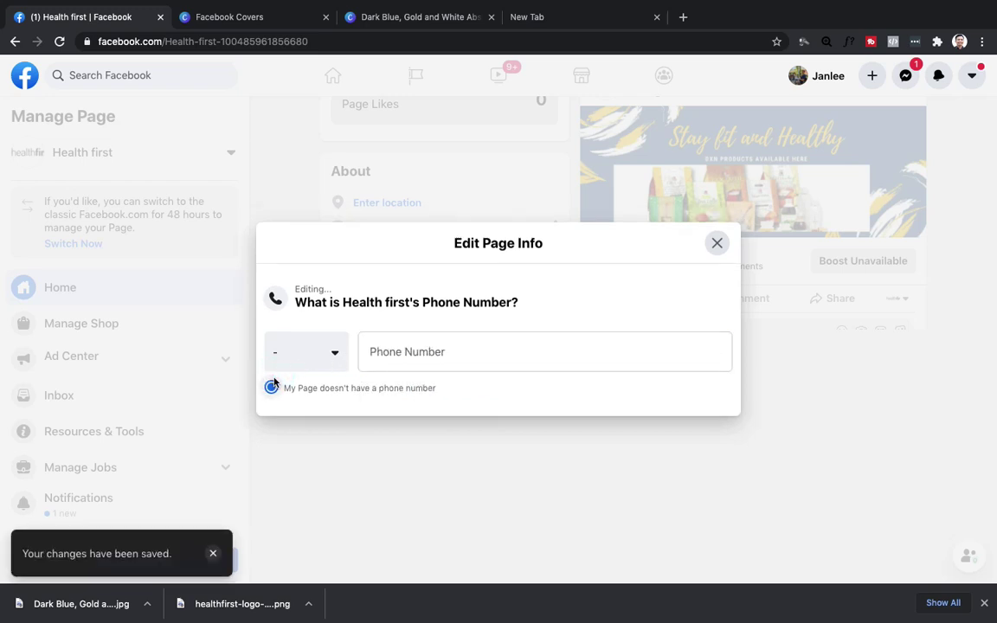
# Set the country code to Philippines PH+63 and type the business phone number.
pyautogui.click(310, 357)
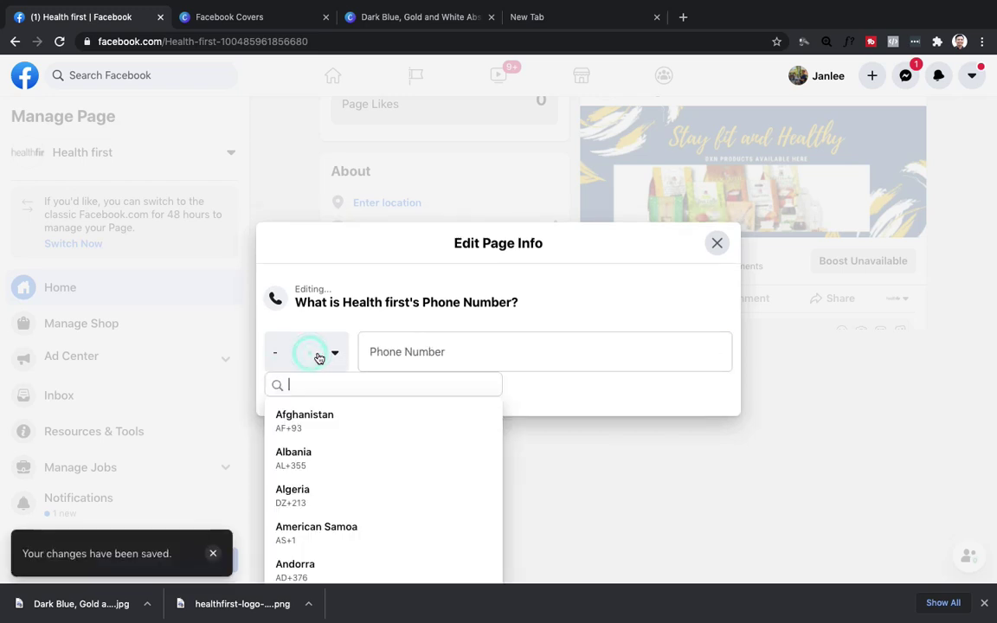
pyautogui.write('PHI')
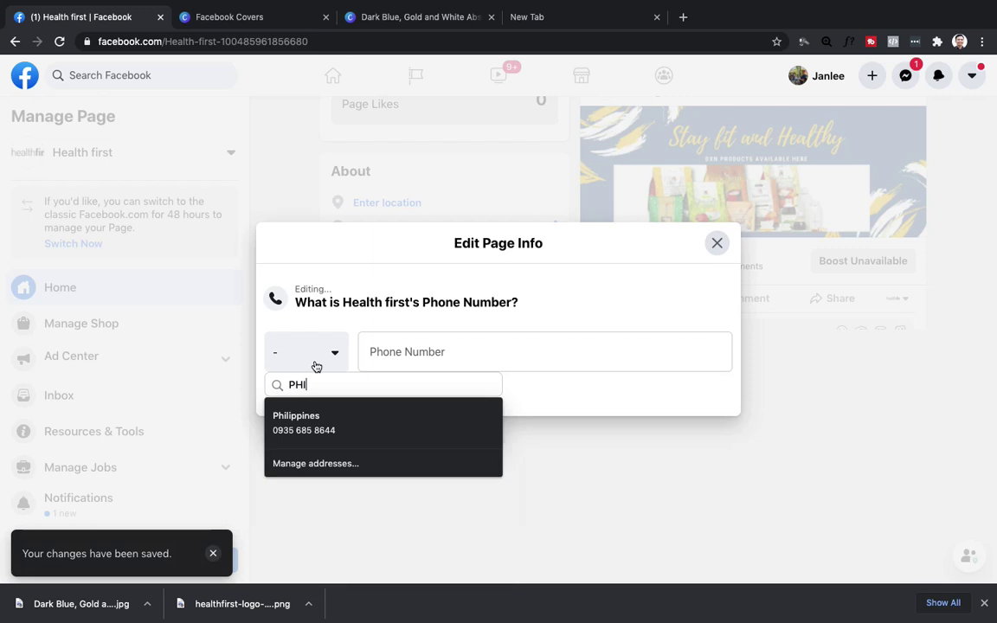
pyautogui.click(325, 416)
pyautogui.click(471, 356)
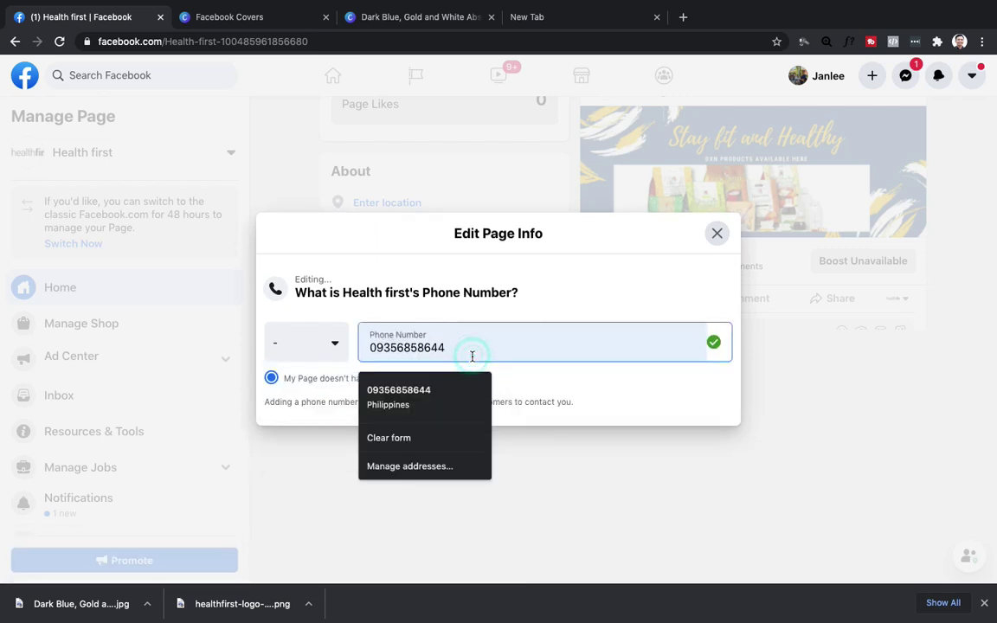
pyautogui.press('BackSpace')
pyautogui.write('3')
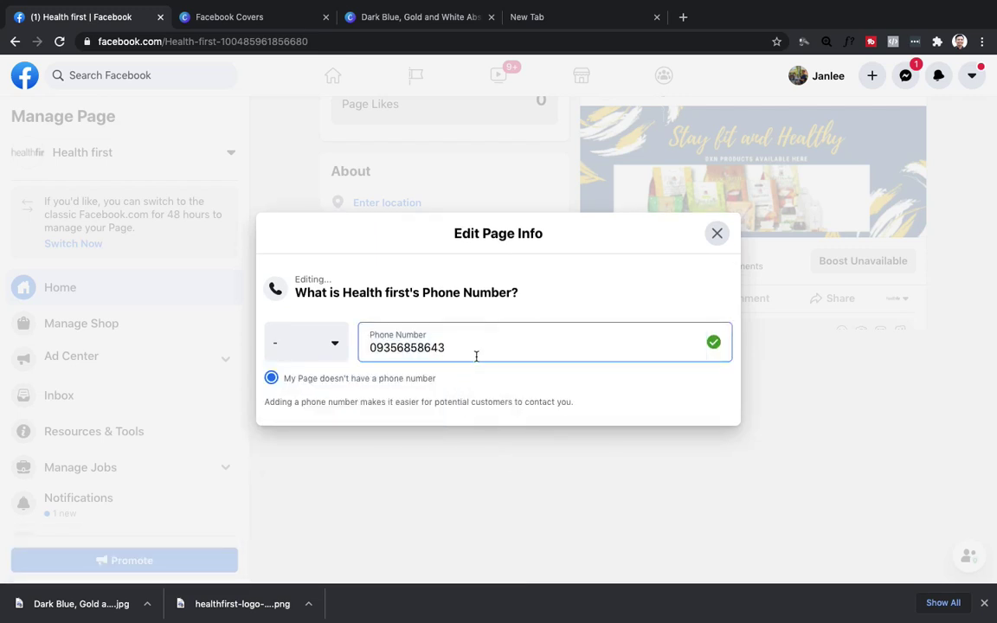
pyautogui.click(320, 346)
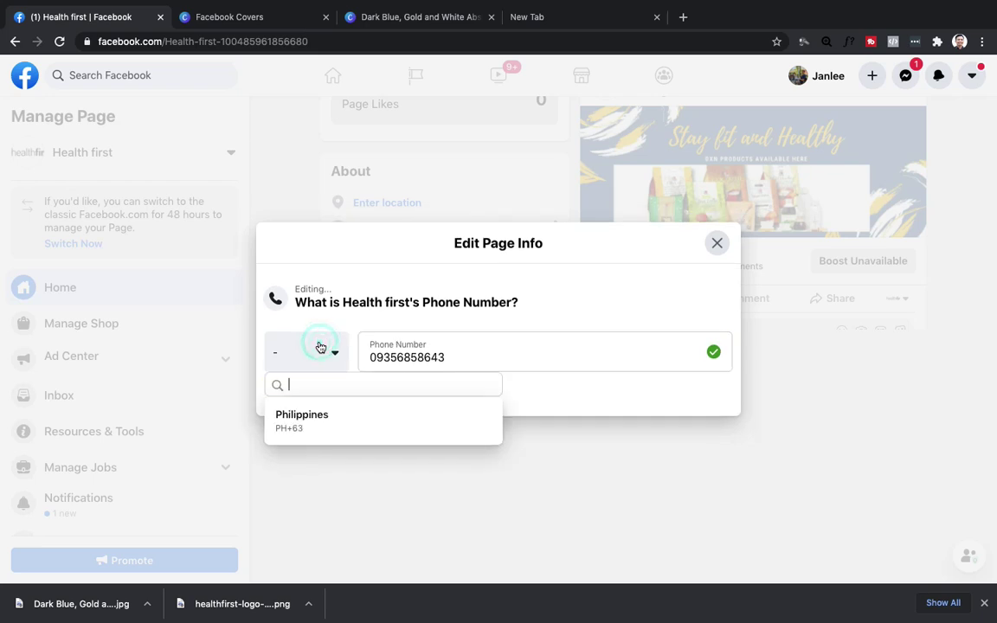
pyautogui.click(304, 419)
pyautogui.click(383, 350)
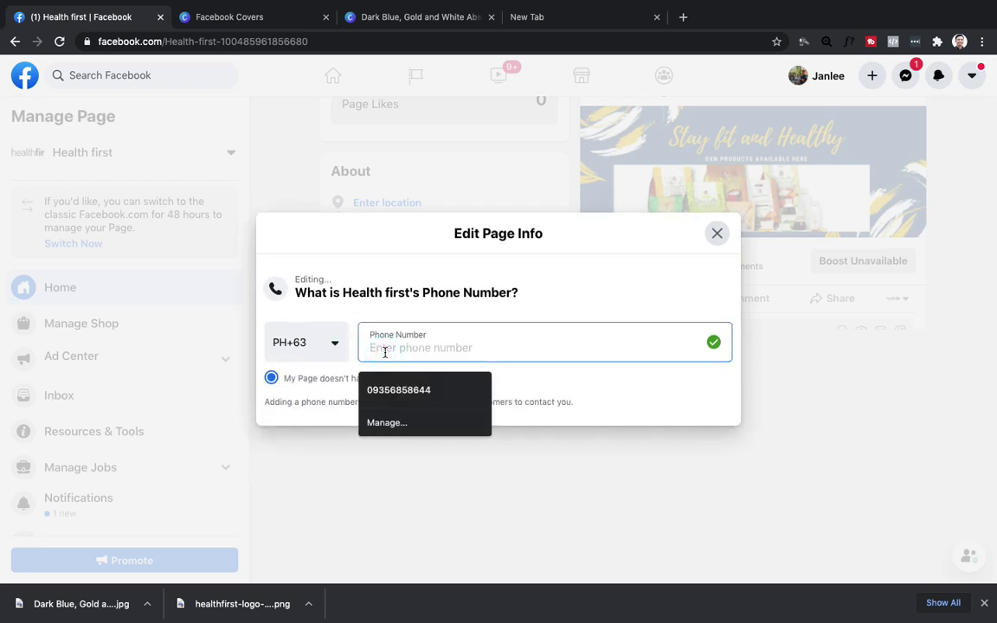
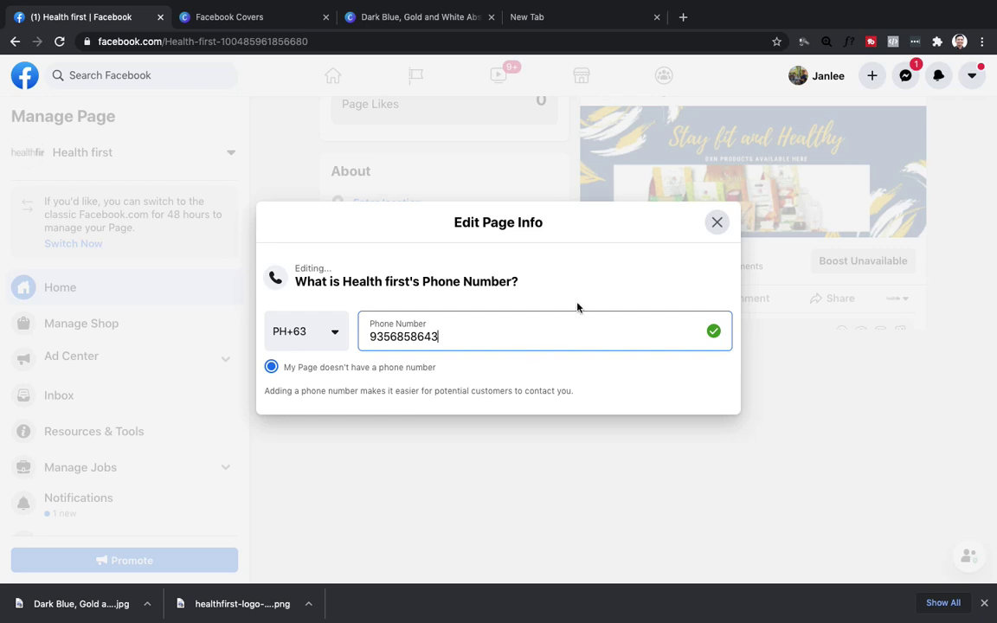
# Reselect the PH+63 country code and fill in the saved phone number suggestion.
pyautogui.click(271, 367)
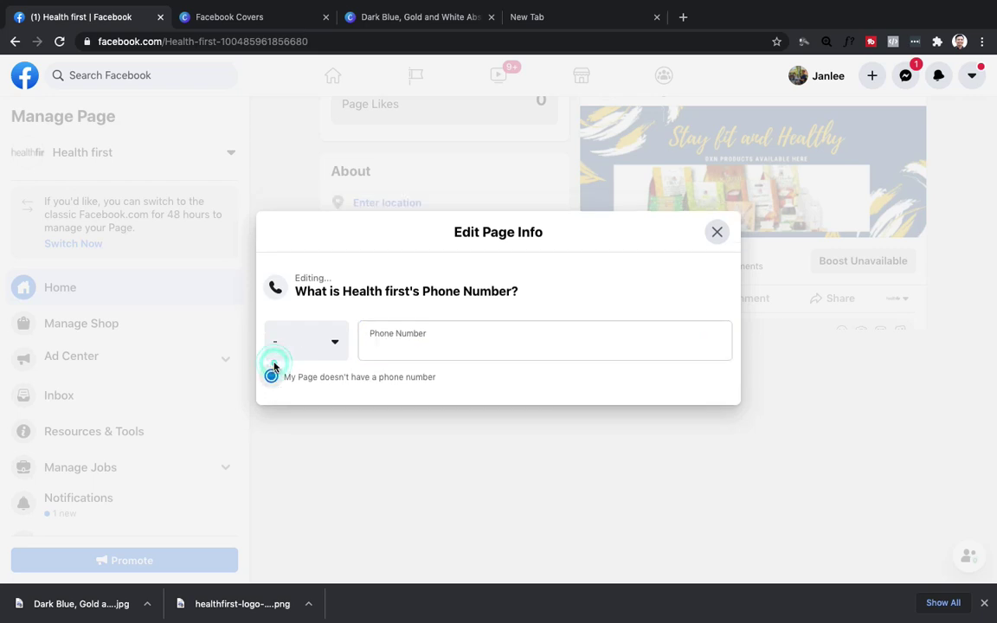
pyautogui.click(272, 379)
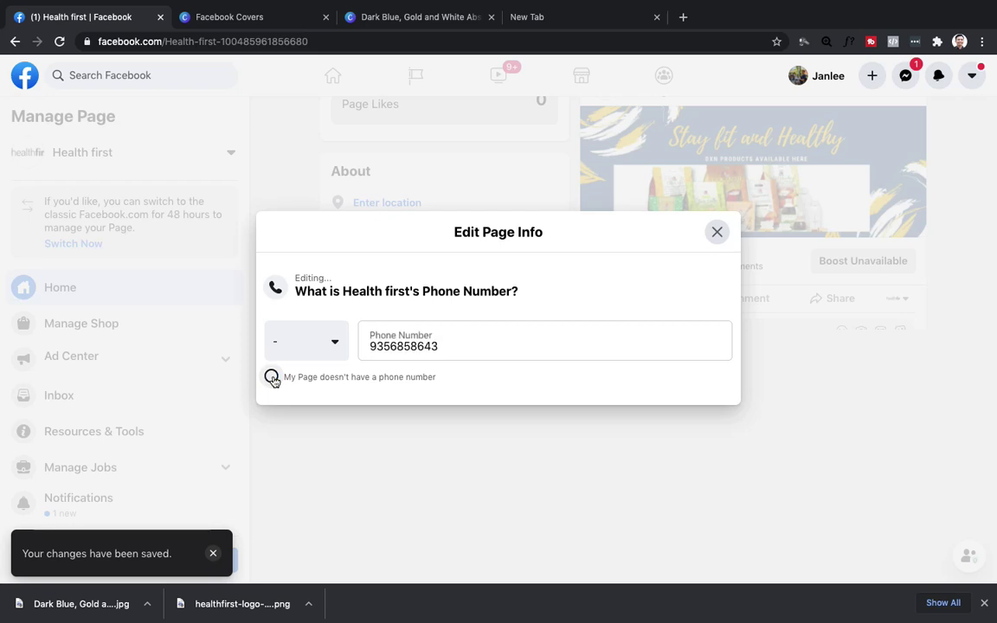
pyautogui.click(318, 348)
pyautogui.click(324, 407)
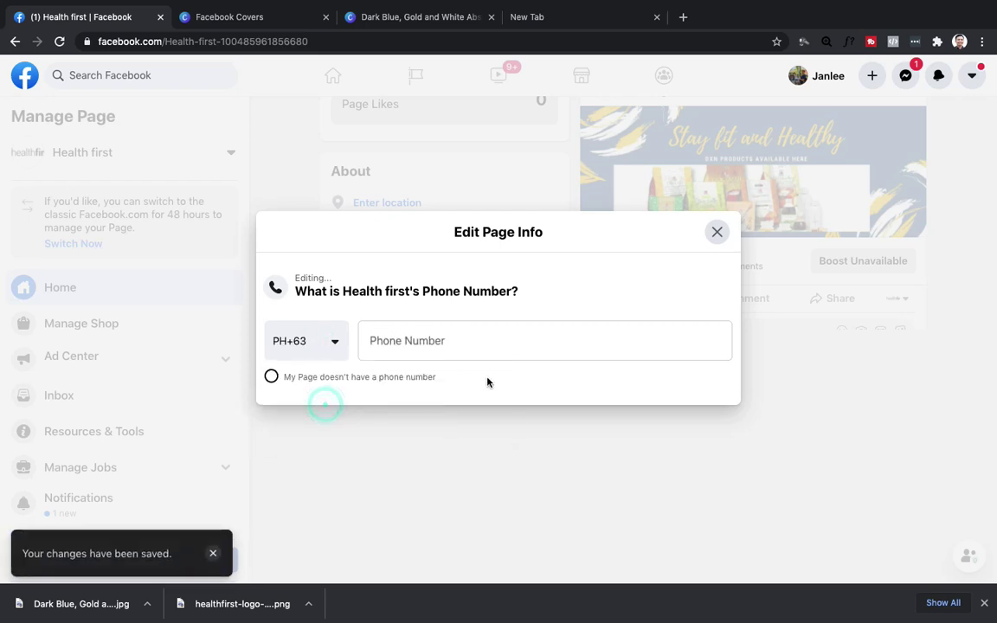
pyautogui.click(567, 341)
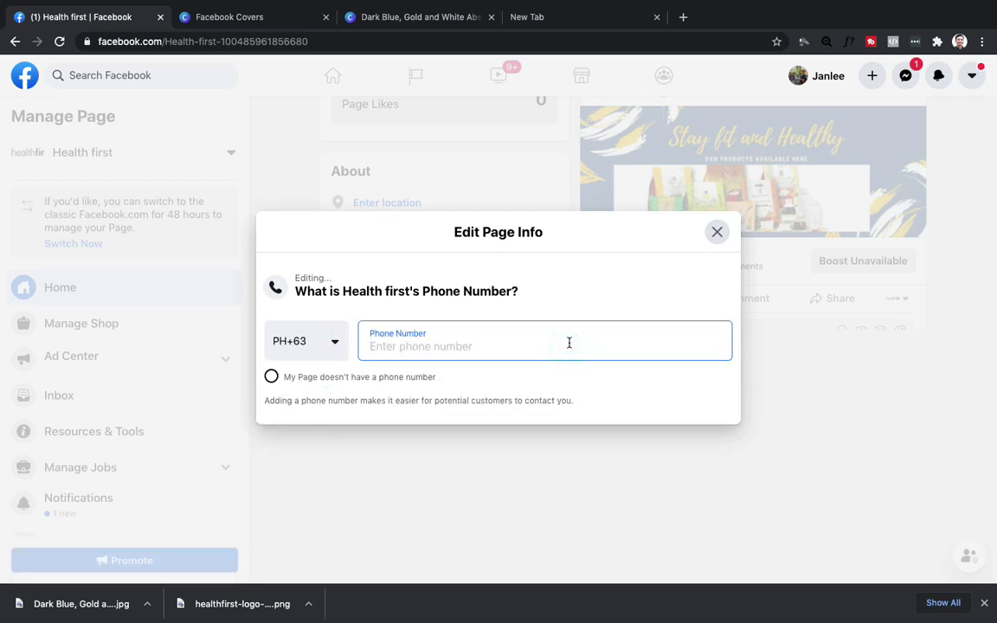
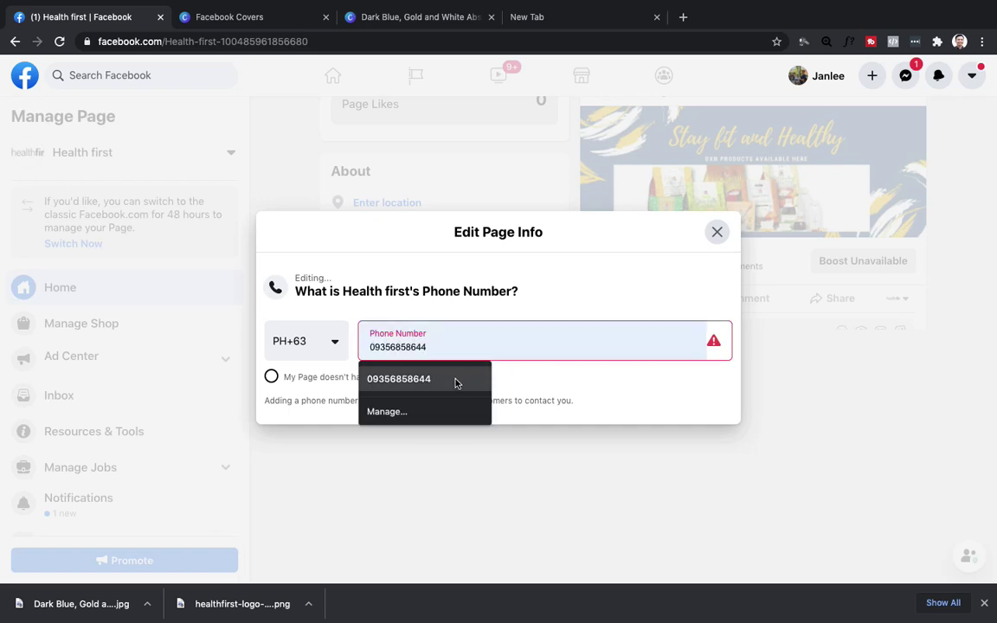
pyautogui.click(456, 381)
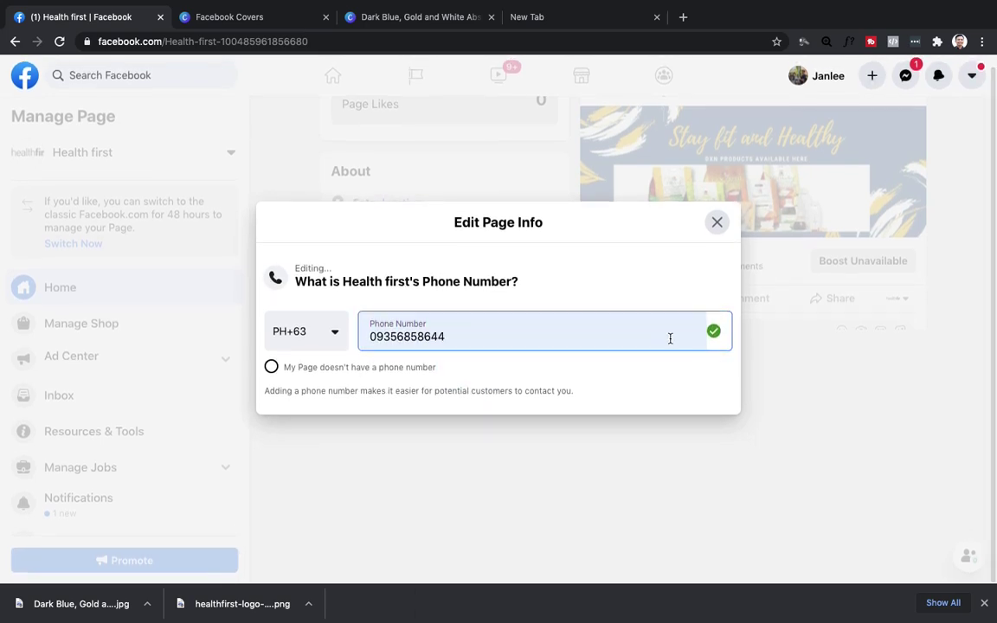
# Close the phone editor and check the phone number shown in About.
pyautogui.click(716, 224)
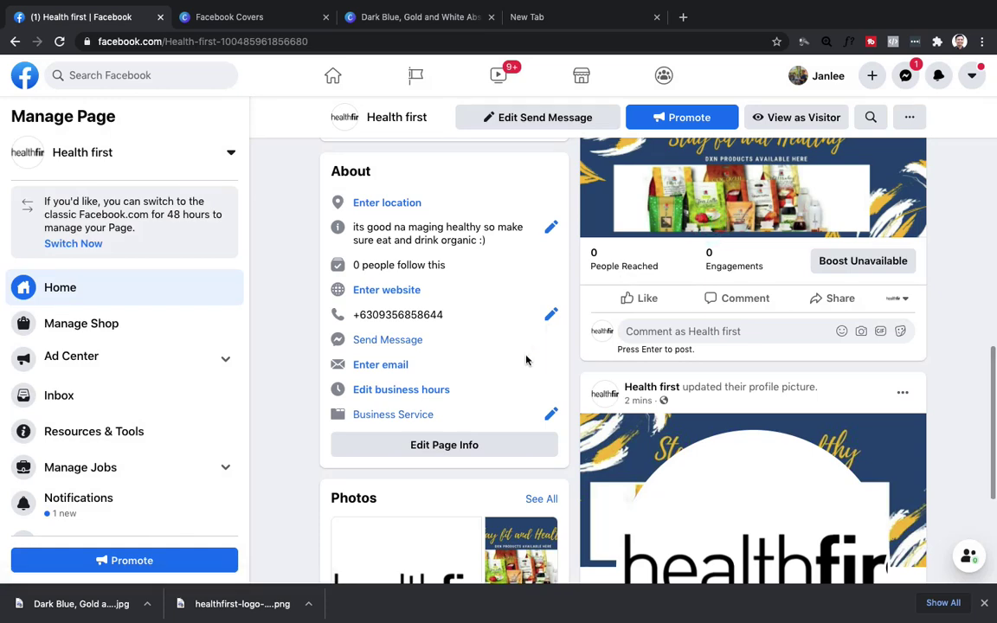
pyautogui.scroll(-1, 519, 350)
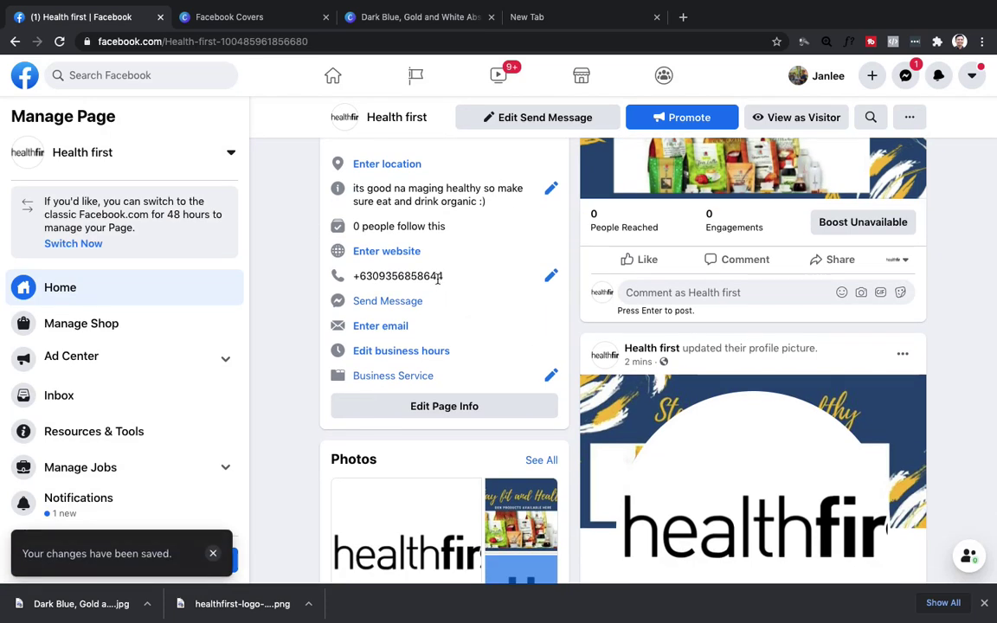
pyautogui.click(552, 276)
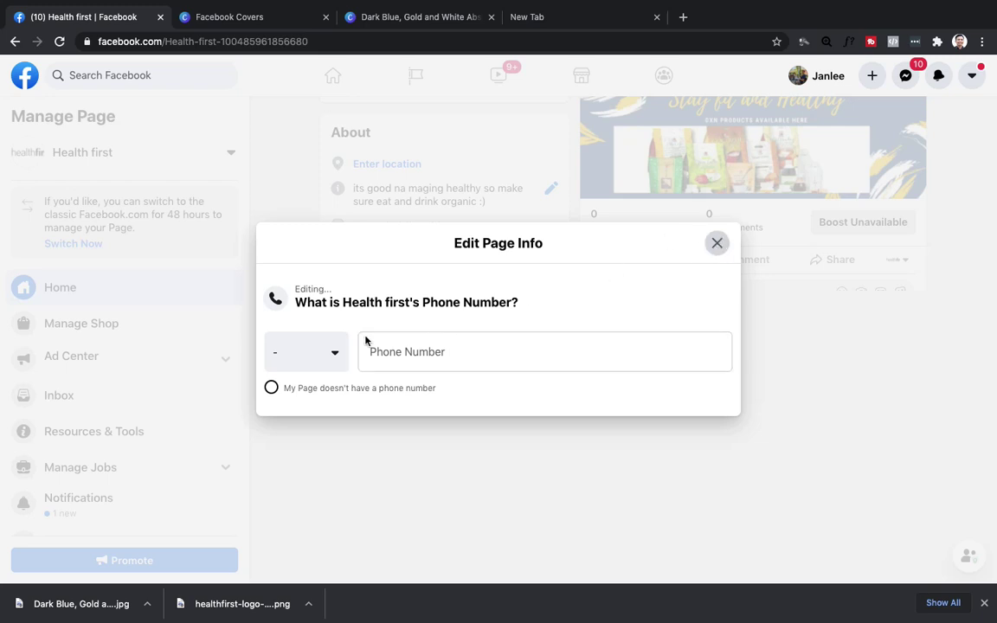
pyautogui.click(716, 245)
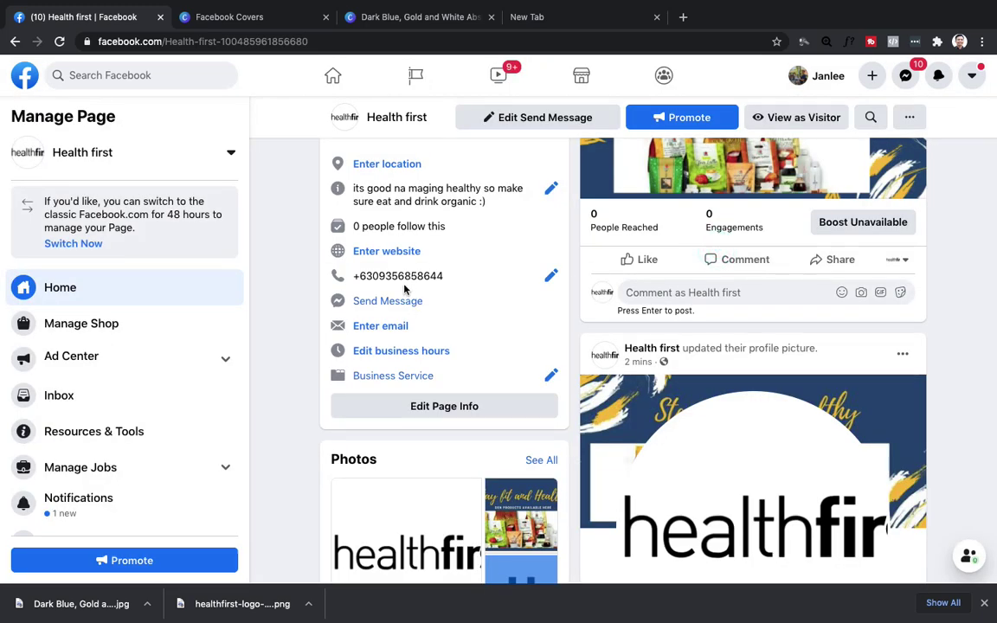
# Reopen the phone editor, paste the earlier phone number and fix its last digit.
pyautogui.click(550, 275)
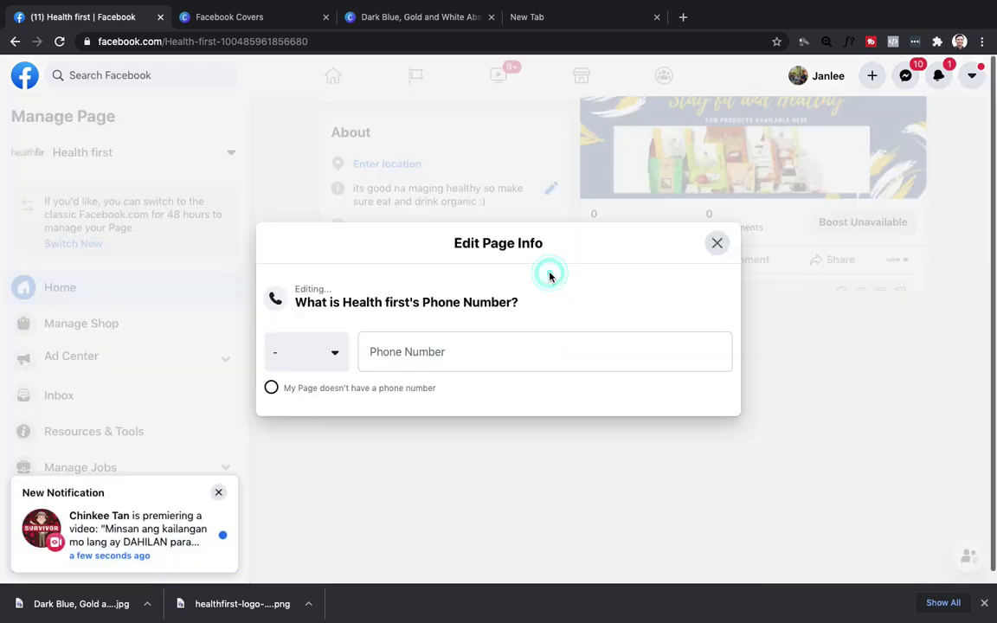
pyautogui.click(320, 352)
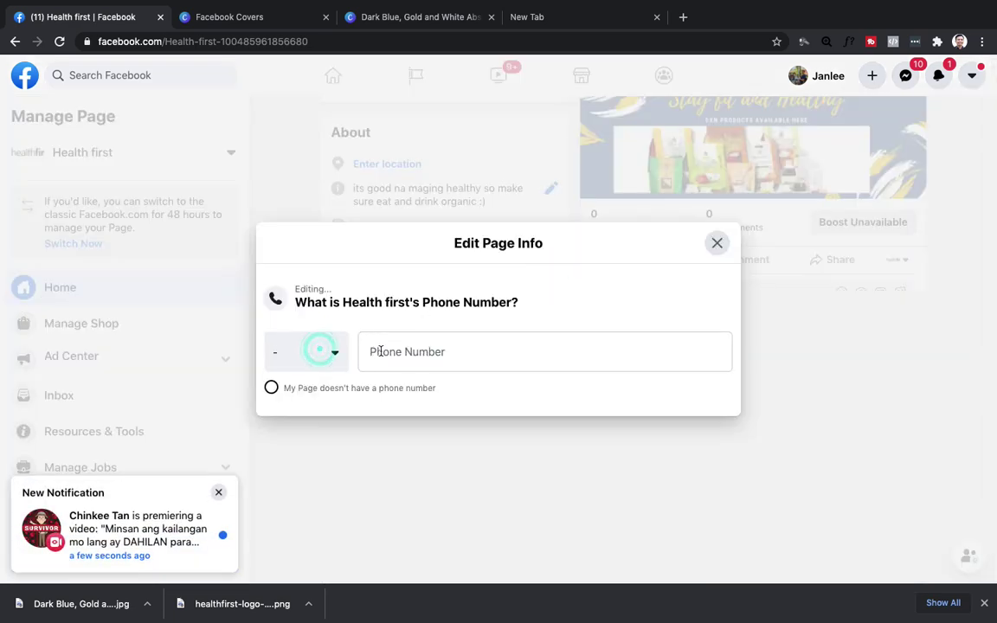
pyautogui.click(410, 350)
pyautogui.press('super+v')
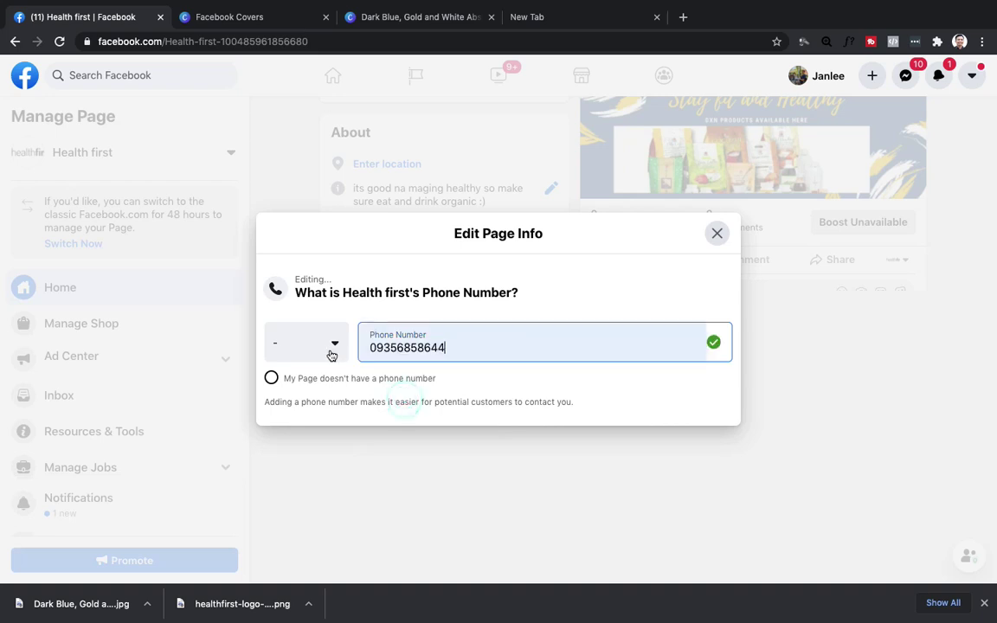
pyautogui.click(318, 348)
pyautogui.click(461, 350)
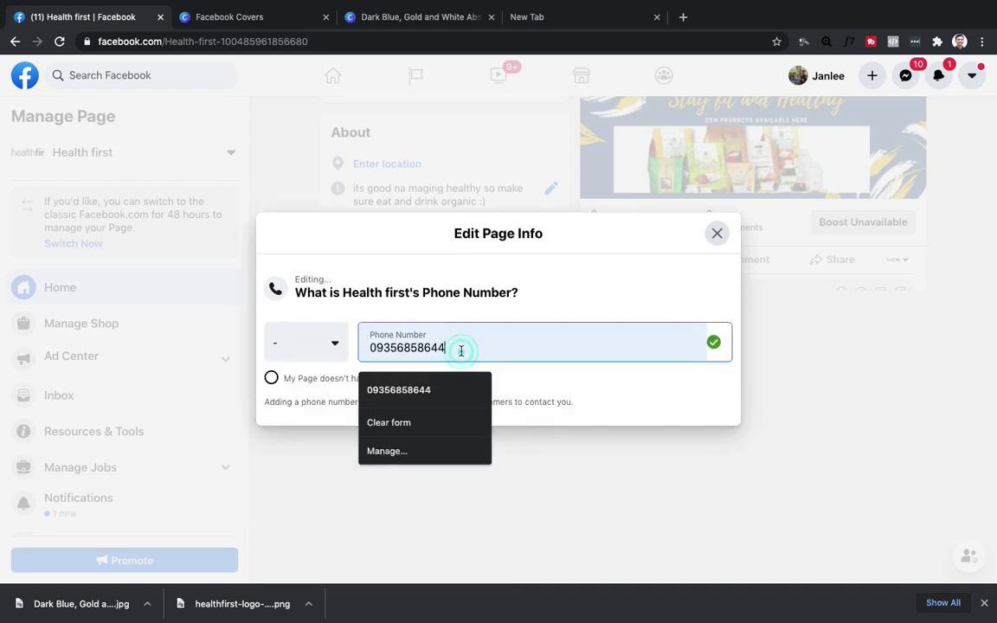
pyautogui.press('BackSpace')
pyautogui.write('3')
# Choose the Philippines code, retype the phone number without the leading 0, and save it.
pyautogui.click(291, 350)
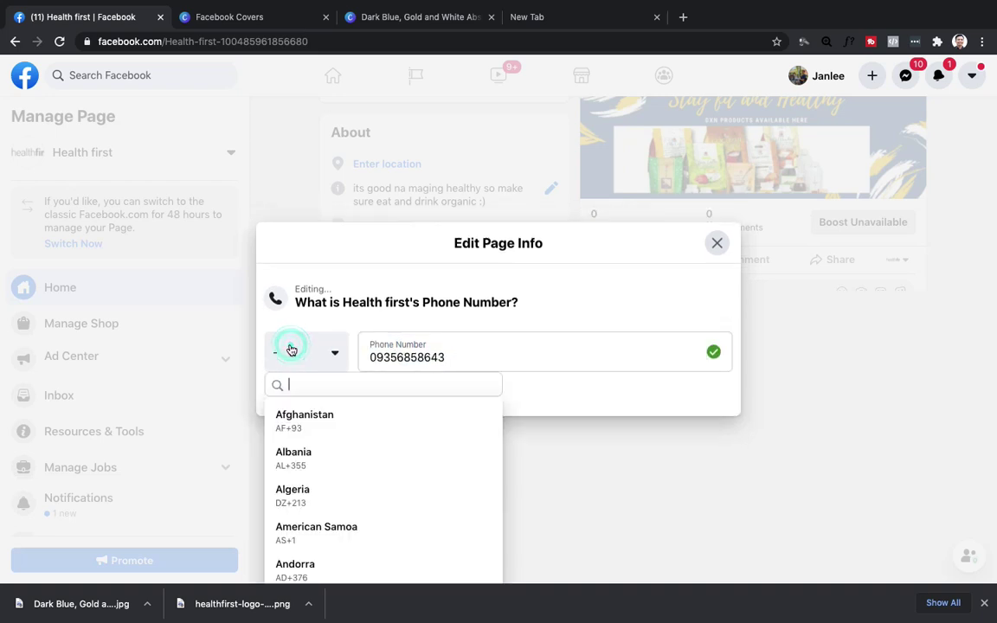
pyautogui.click(291, 349)
pyautogui.click(292, 349)
pyautogui.write('PH')
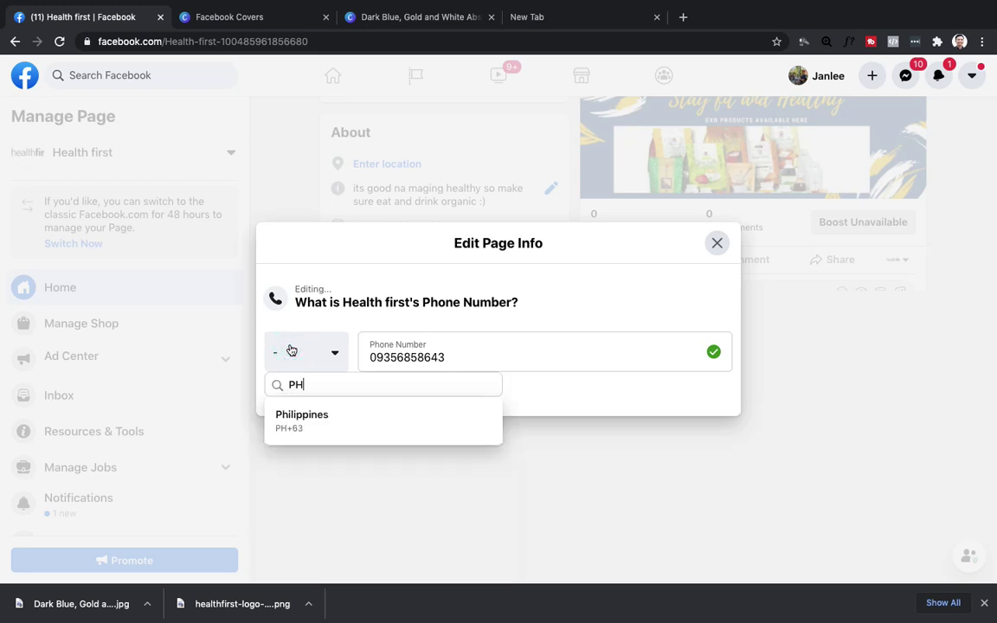
pyautogui.click(312, 423)
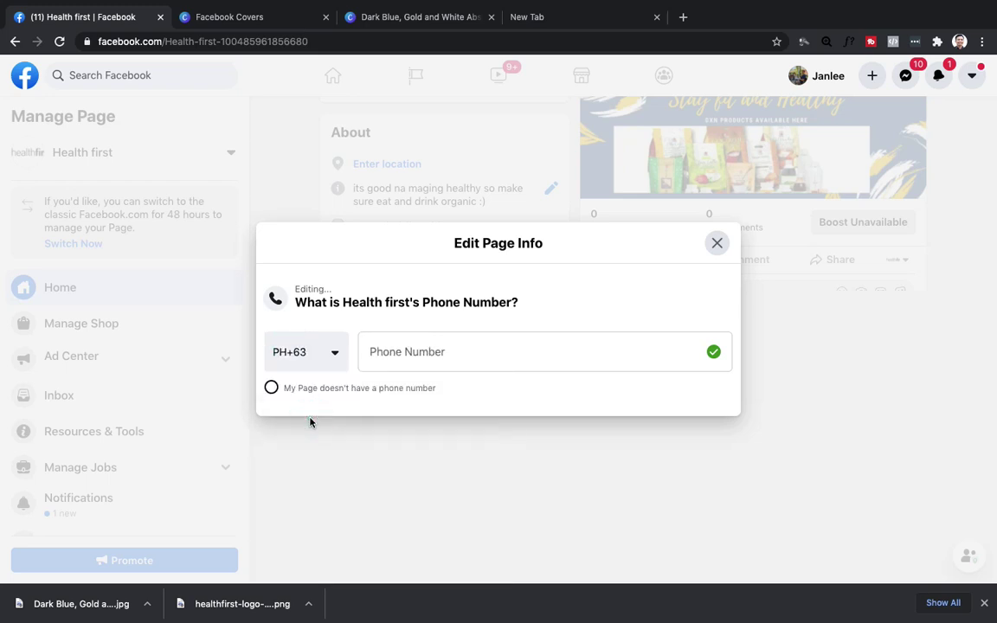
pyautogui.click(395, 359)
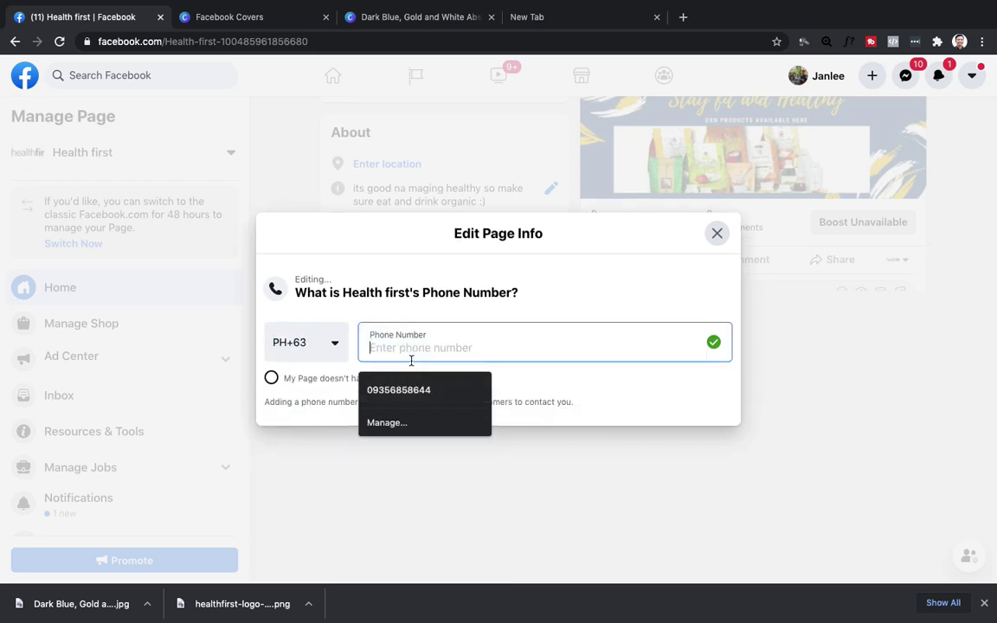
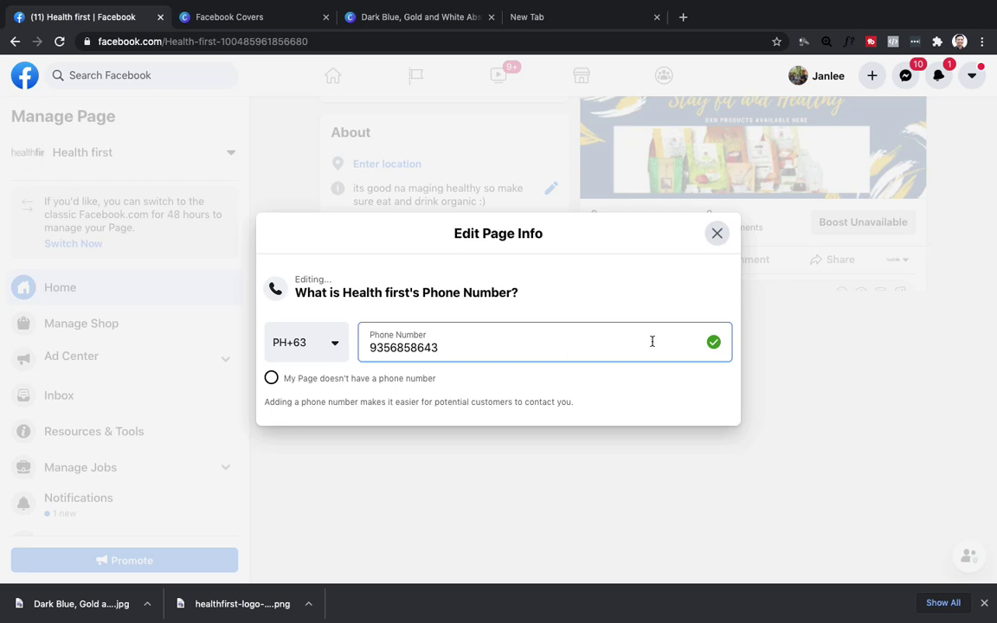
pyautogui.click(713, 342)
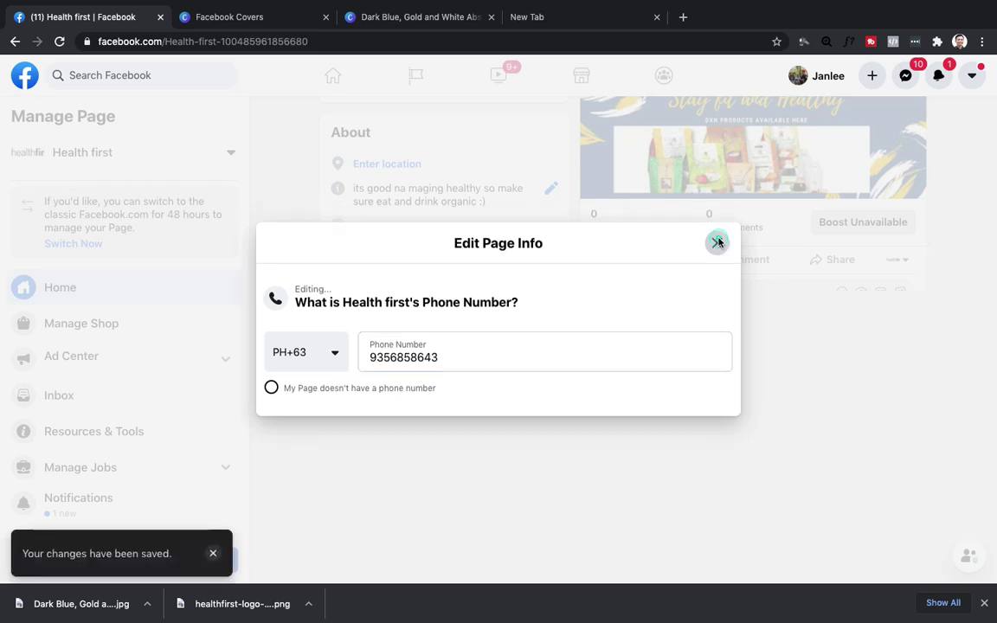
pyautogui.click(718, 243)
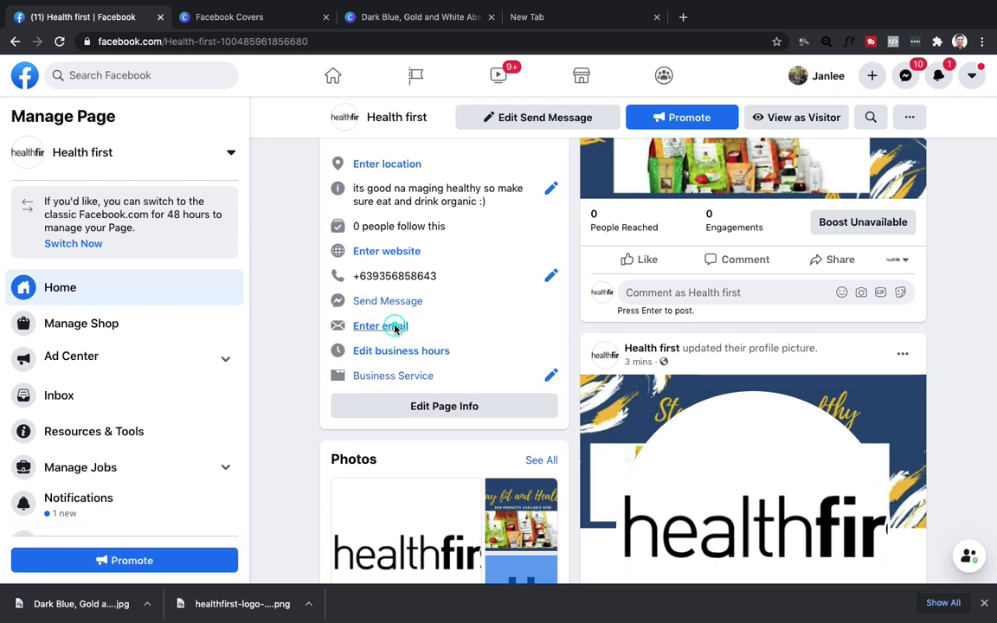
# Type a first email address into the About email field and save it.
pyautogui.click(394, 329)
pyautogui.click(391, 344)
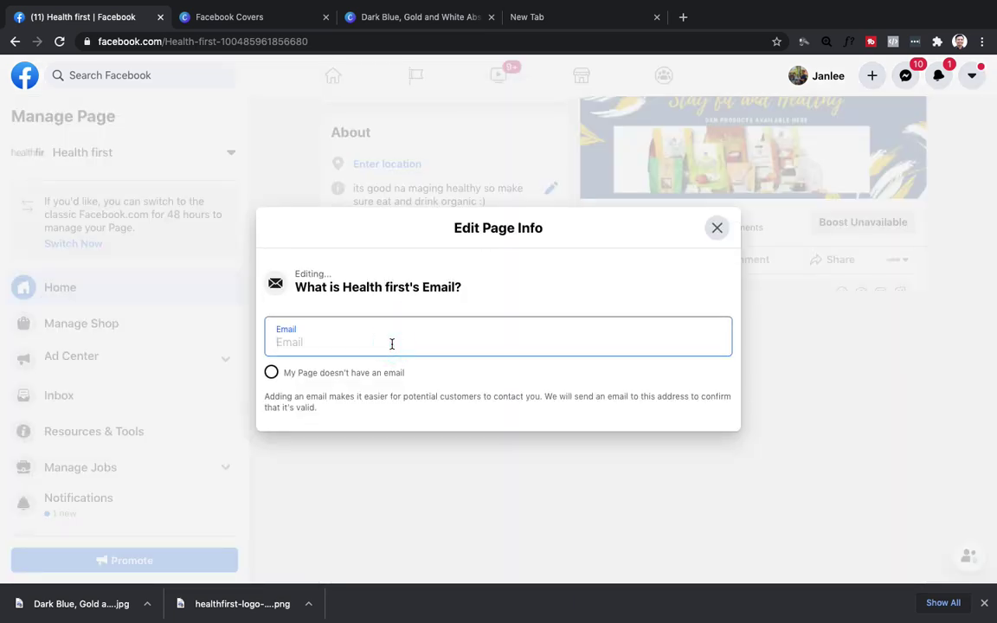
pyautogui.write('@')
pyautogui.press('BackSpace')
pyautogui.write('C')
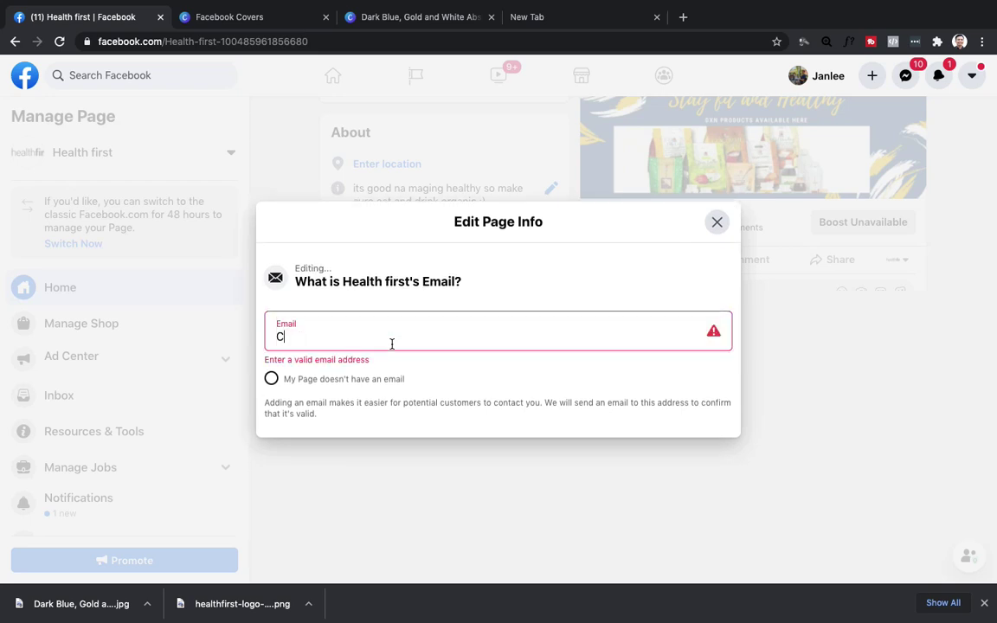
pyautogui.write('OA')
pyautogui.press('BackSpace')
pyautogui.press('BackSpace')
pyautogui.press('BackSpace')
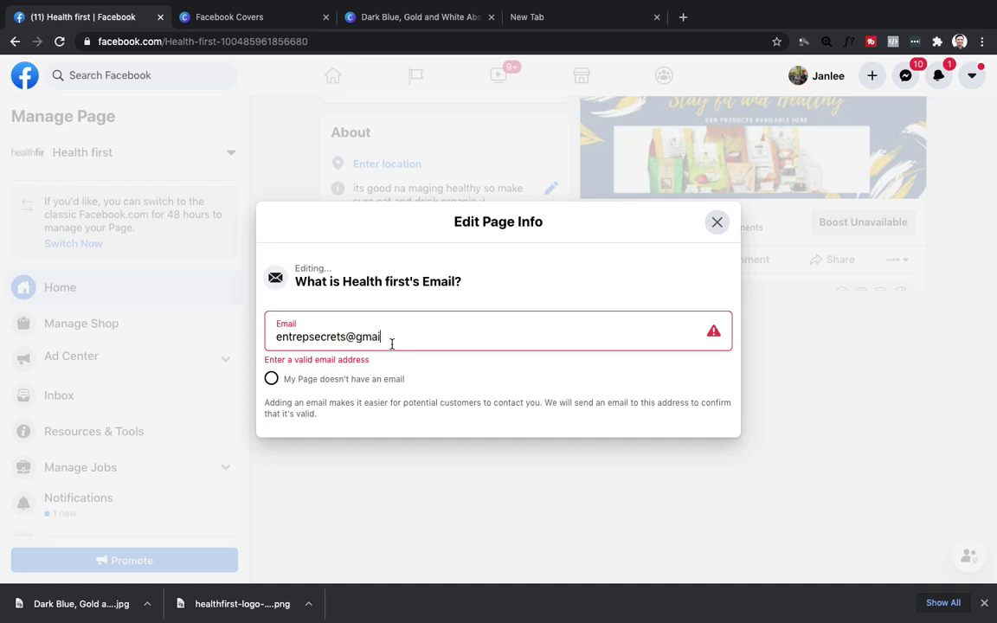
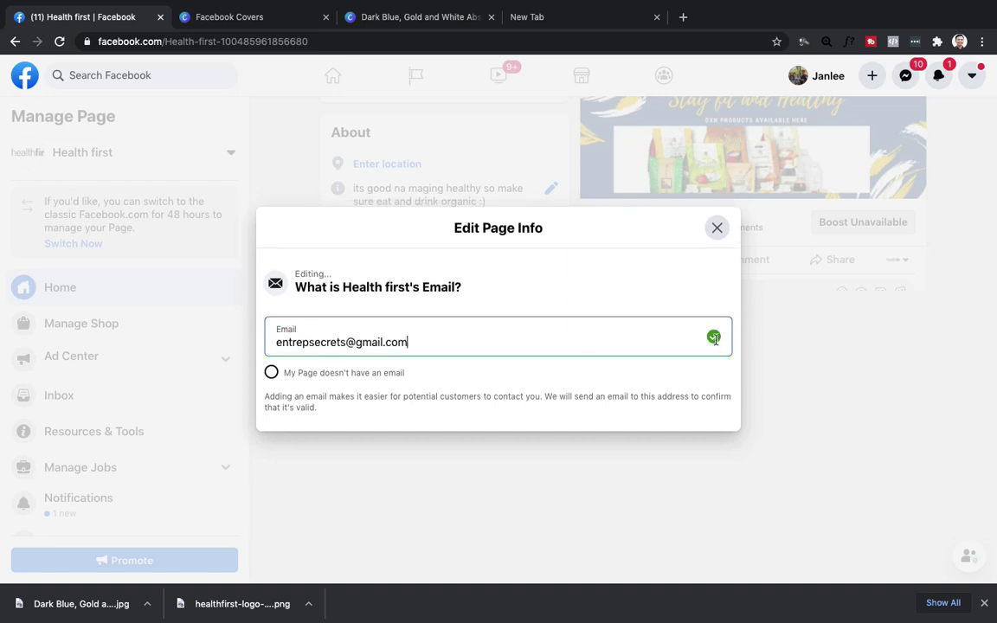
pyautogui.click(713, 338)
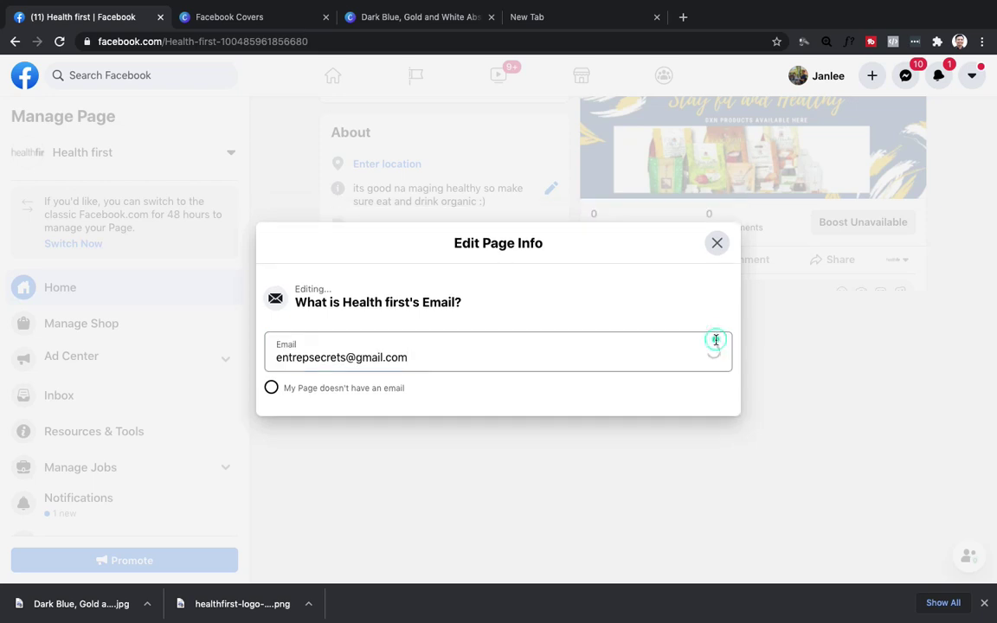
pyautogui.click(717, 244)
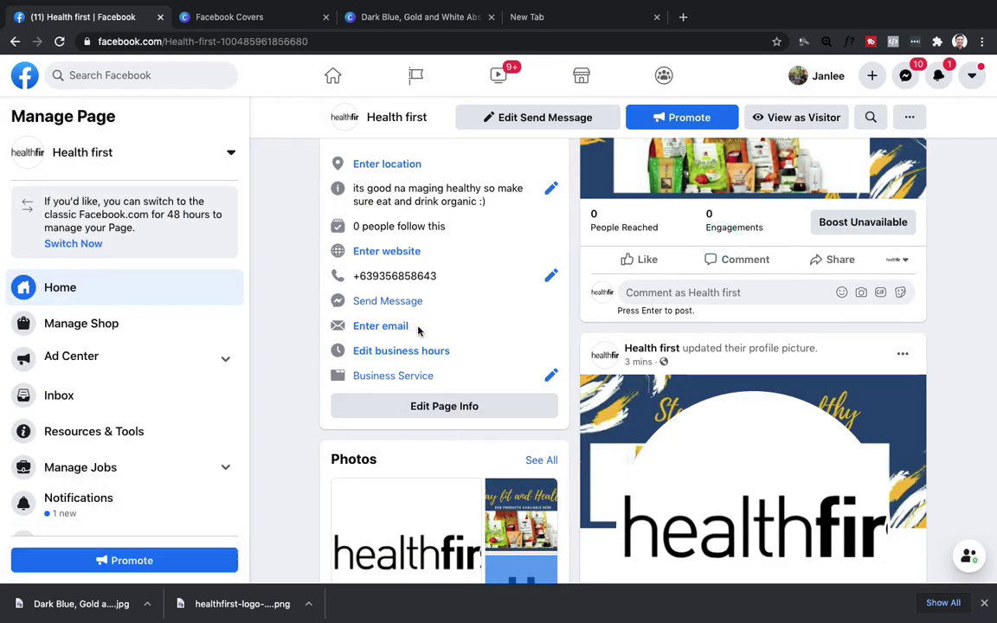
# Re-enter the page's contact email address, save it, and reload the page.
pyautogui.click(391, 326)
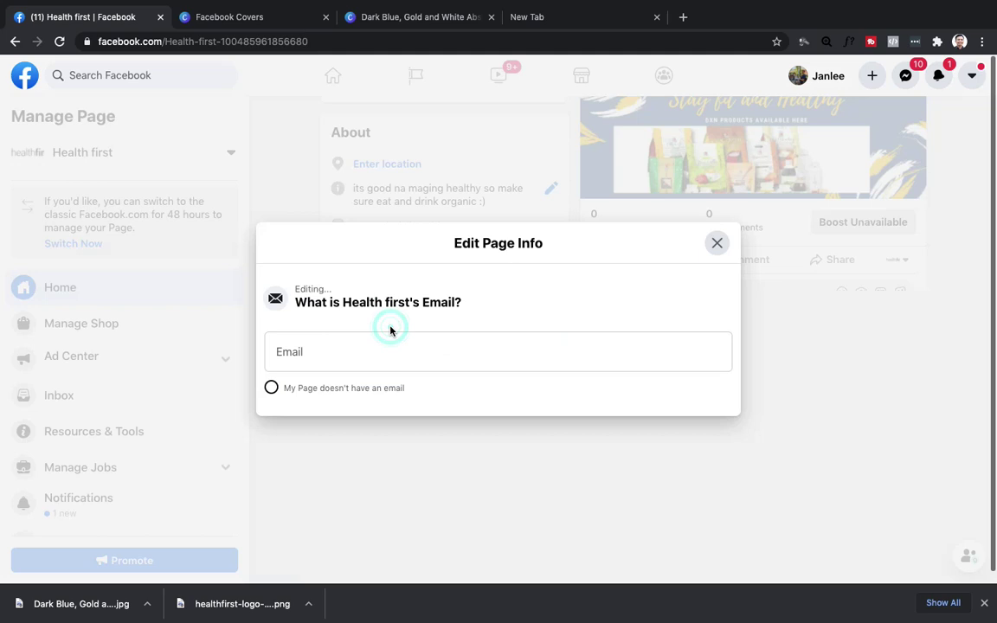
pyautogui.click(351, 366)
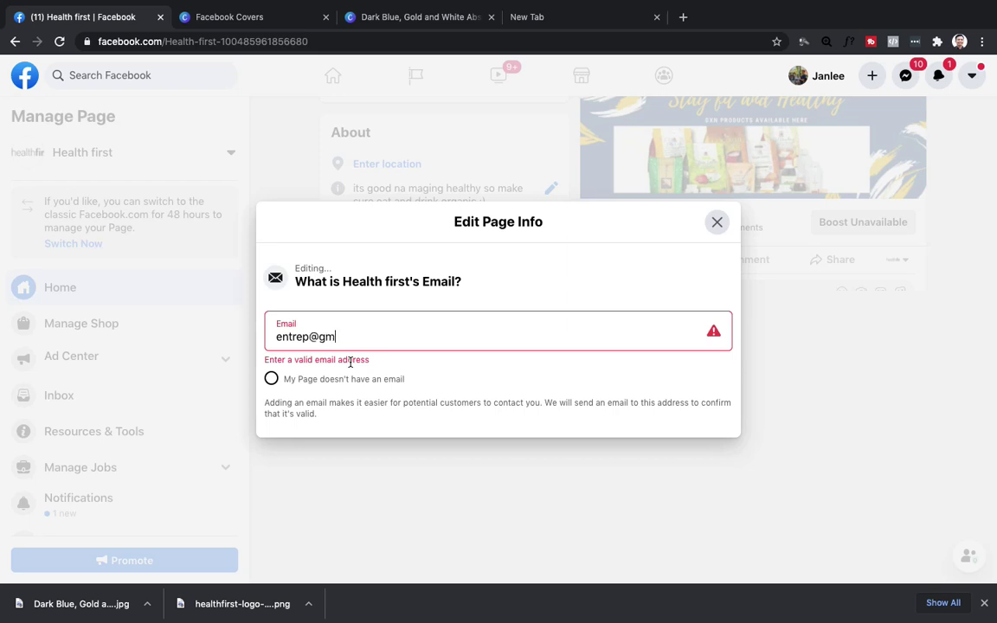
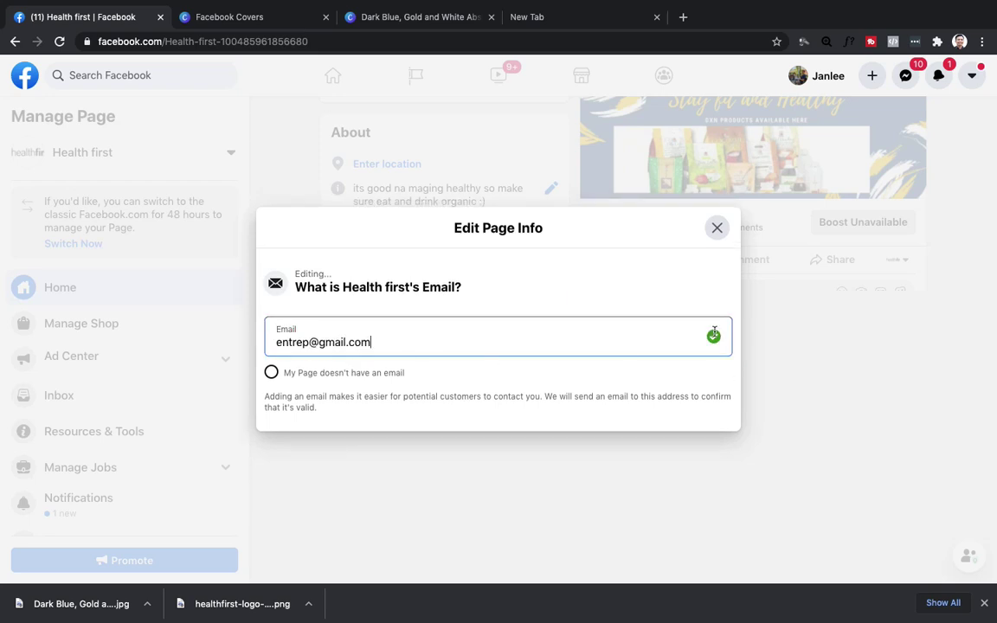
pyautogui.press('Return')
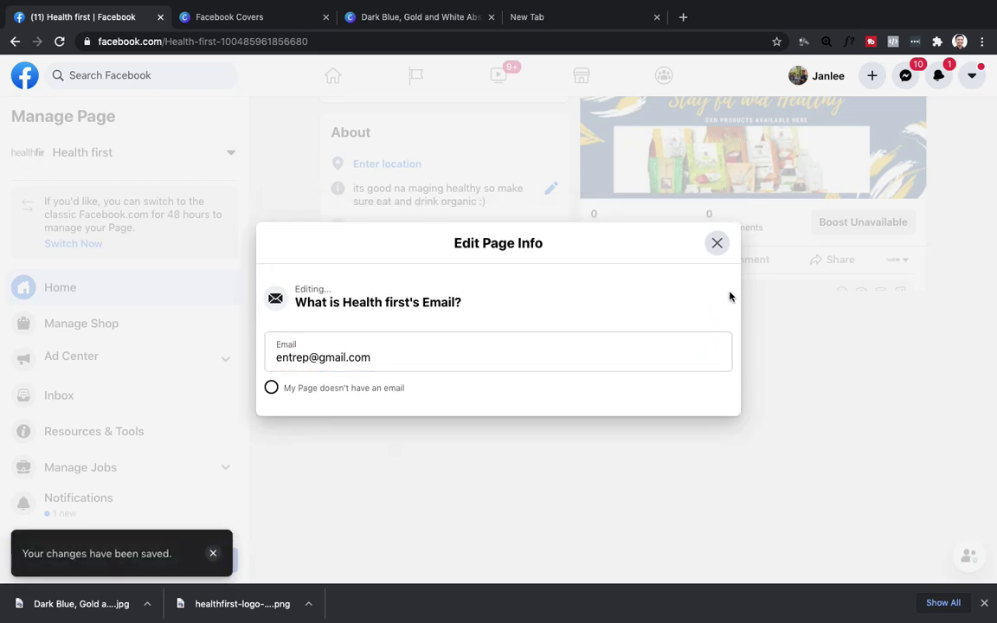
pyautogui.click(717, 243)
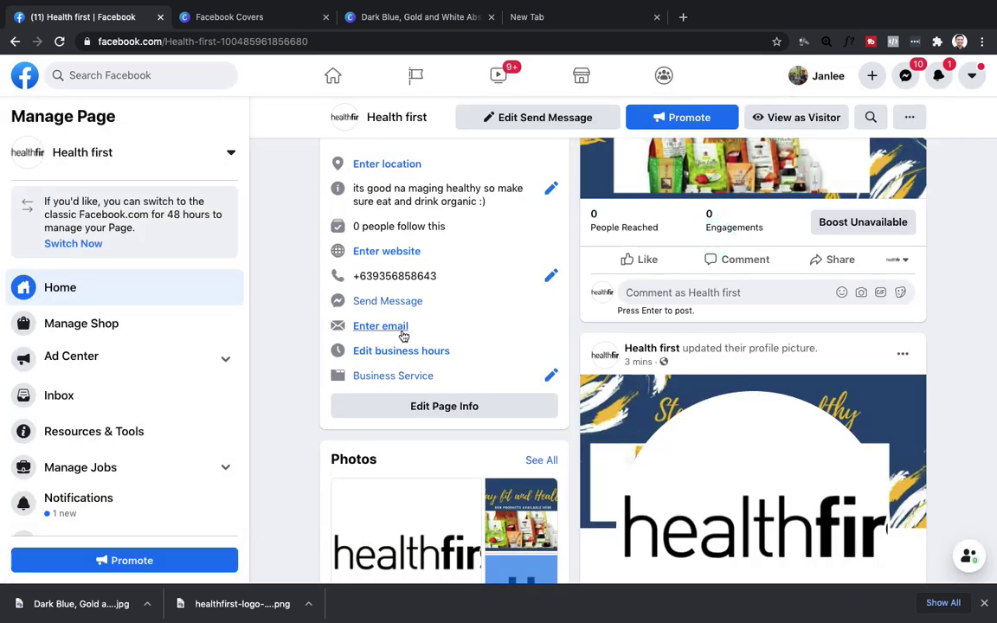
pyautogui.click(58, 40)
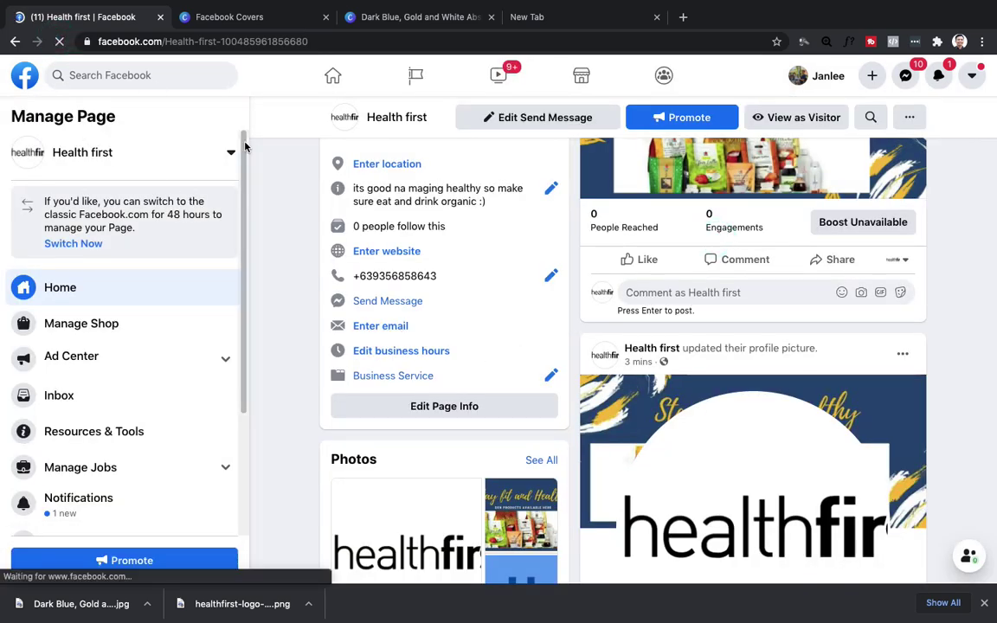
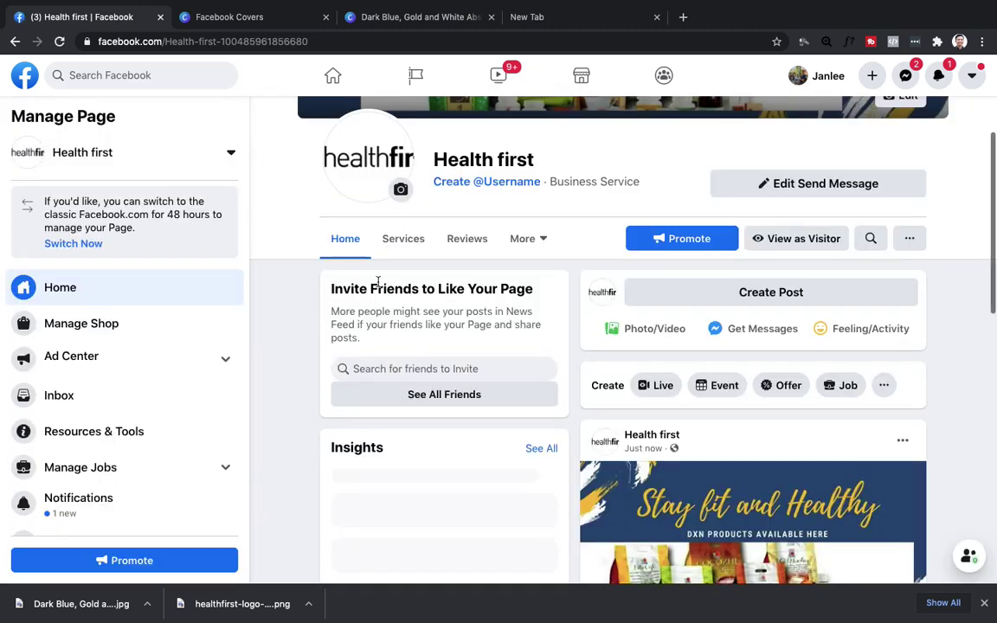
# Load google.com in the empty new browser tab.
pyautogui.scroll(-1, 455, 405)
pyautogui.scroll(-5, 455, 405)
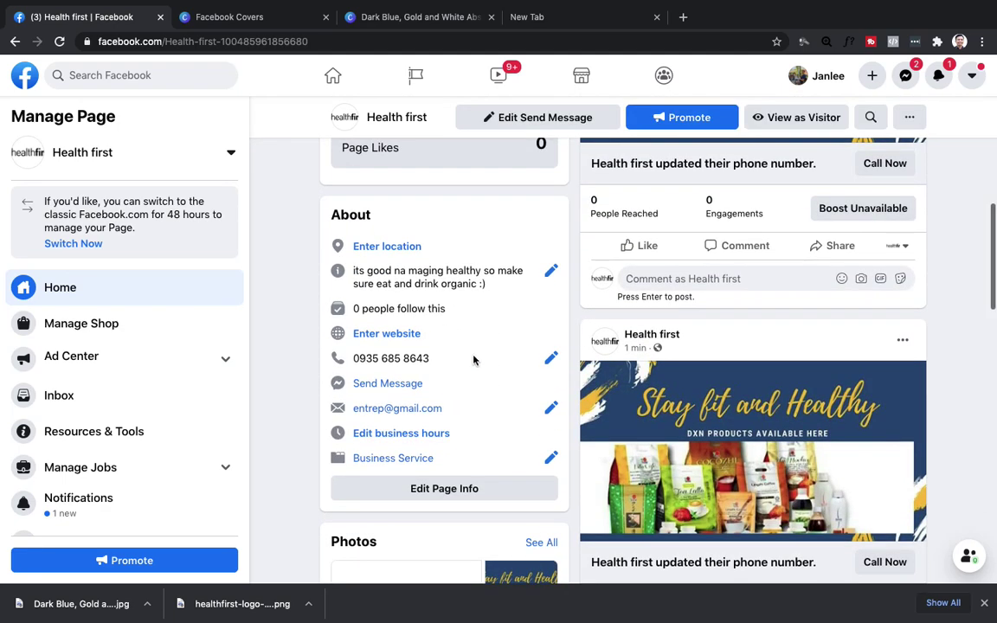
pyautogui.scroll(1, 423, 410)
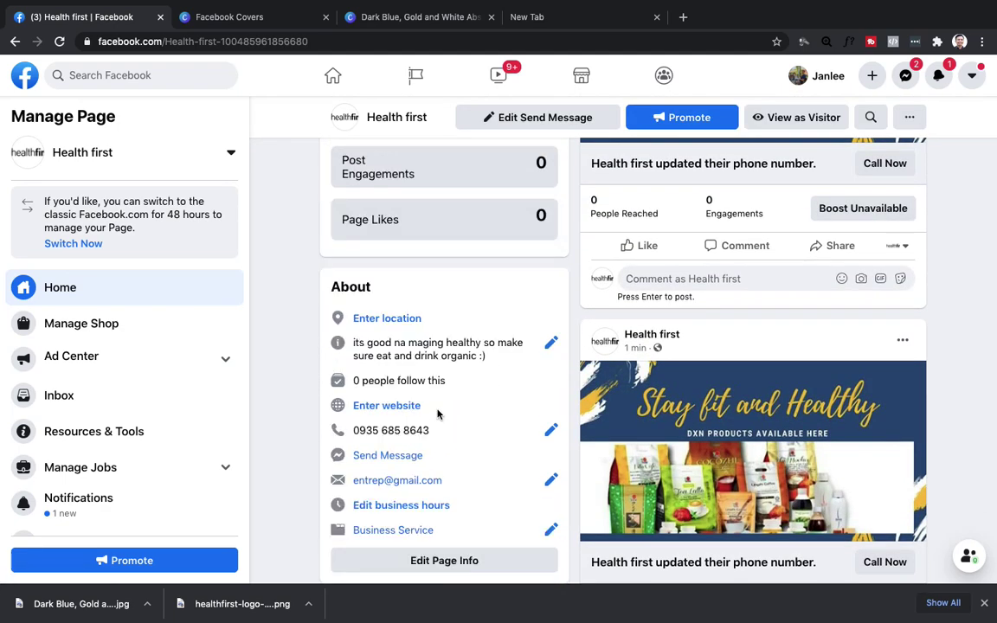
pyautogui.scroll(-2, 470, 449)
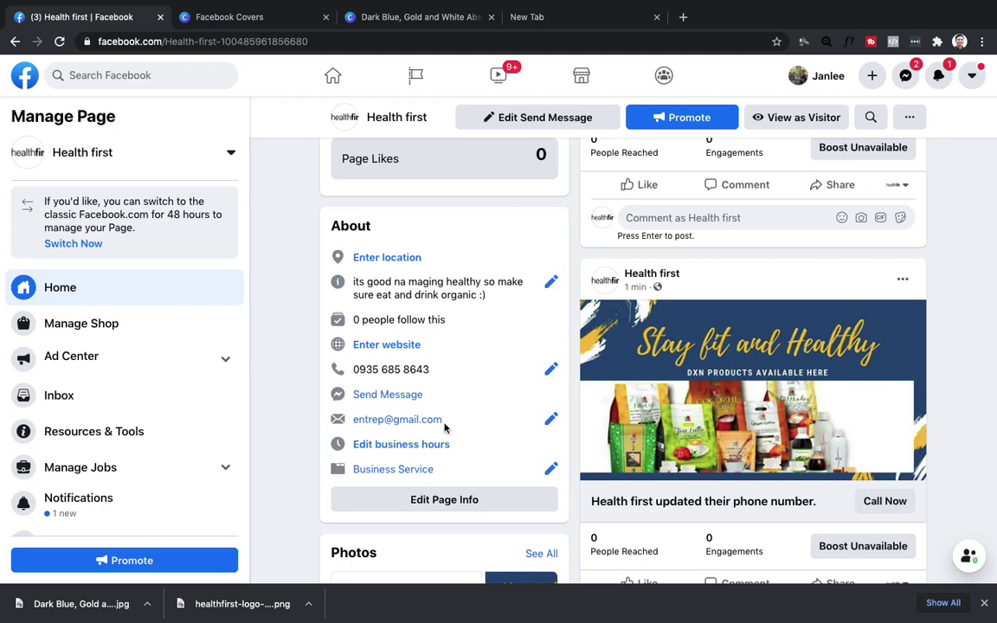
pyautogui.scroll(-2, 444, 427)
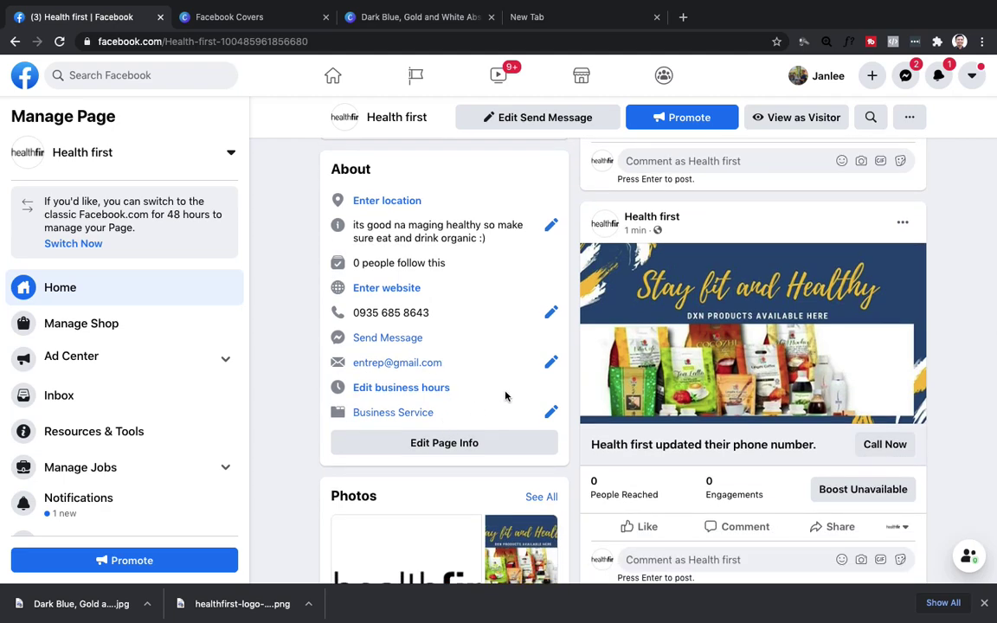
pyautogui.scroll(-3, 494, 376)
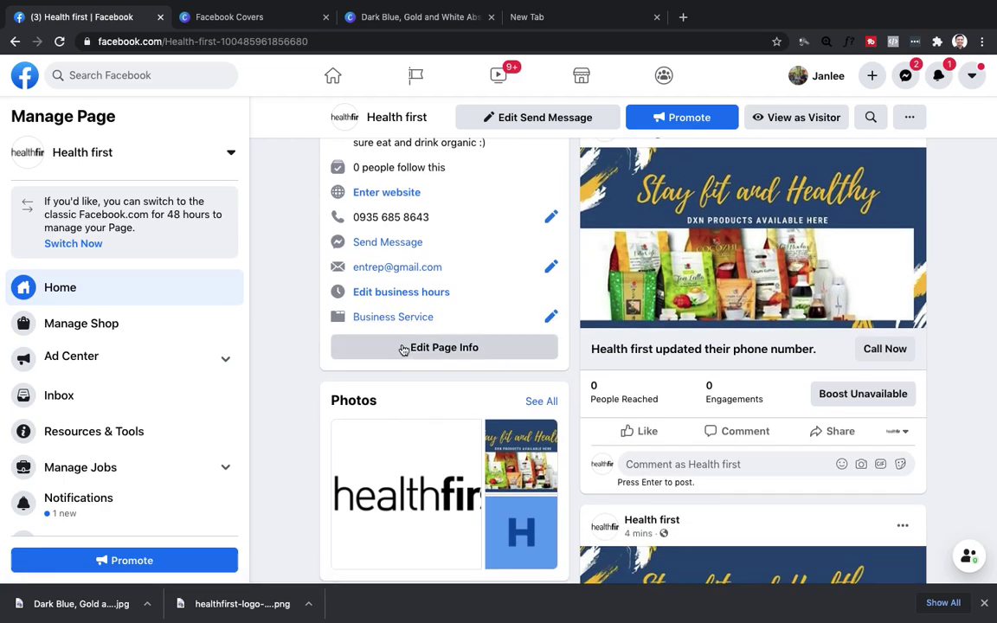
pyautogui.scroll(-2, 480, 403)
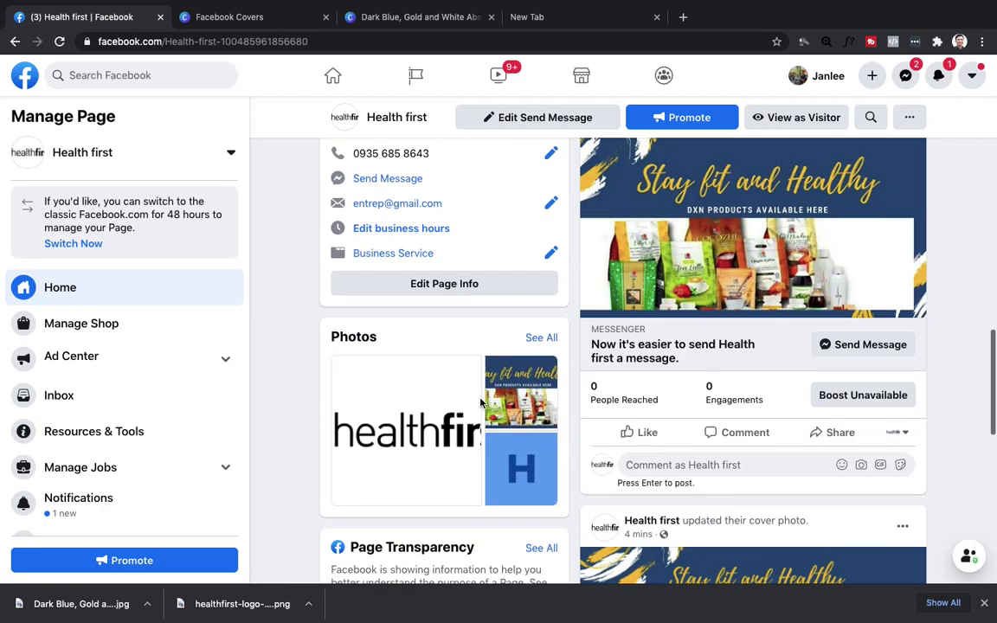
pyautogui.scroll(-2, 745, 385)
pyautogui.scroll(6, 745, 385)
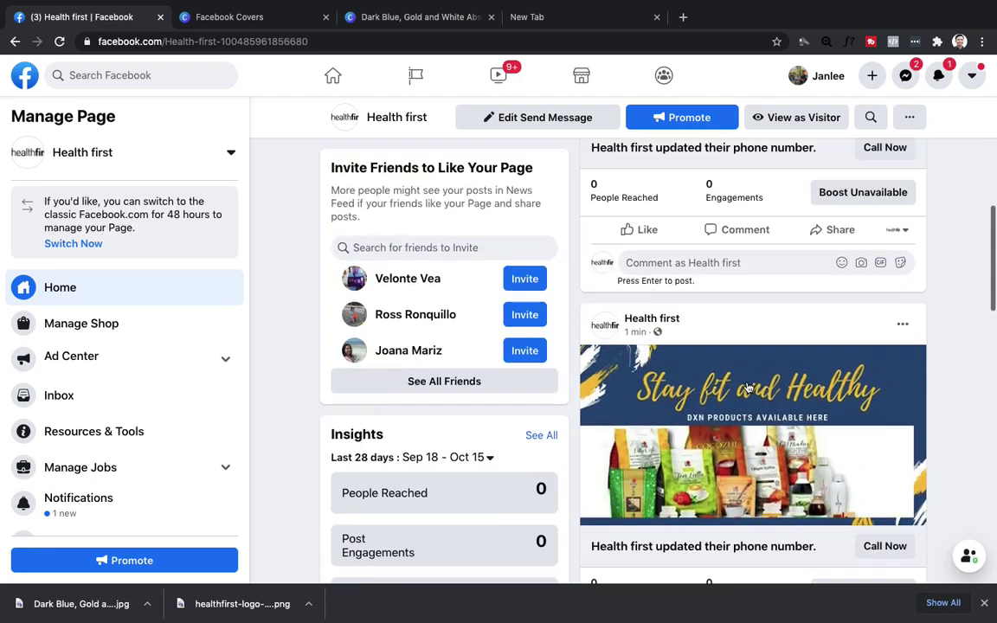
pyautogui.scroll(5, 748, 385)
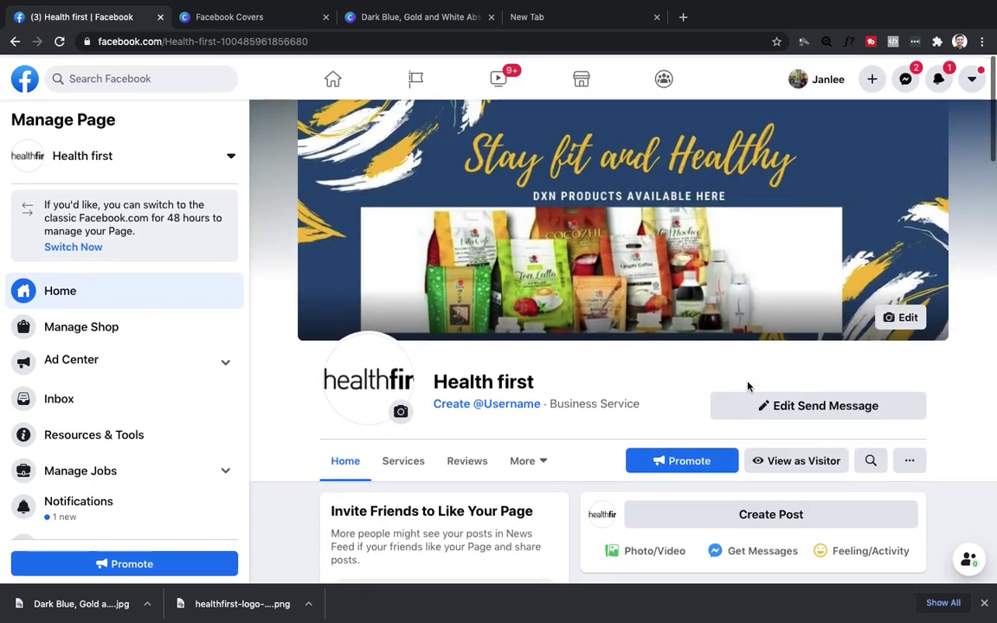
pyautogui.scroll(-1, 748, 387)
pyautogui.scroll(-5, 748, 386)
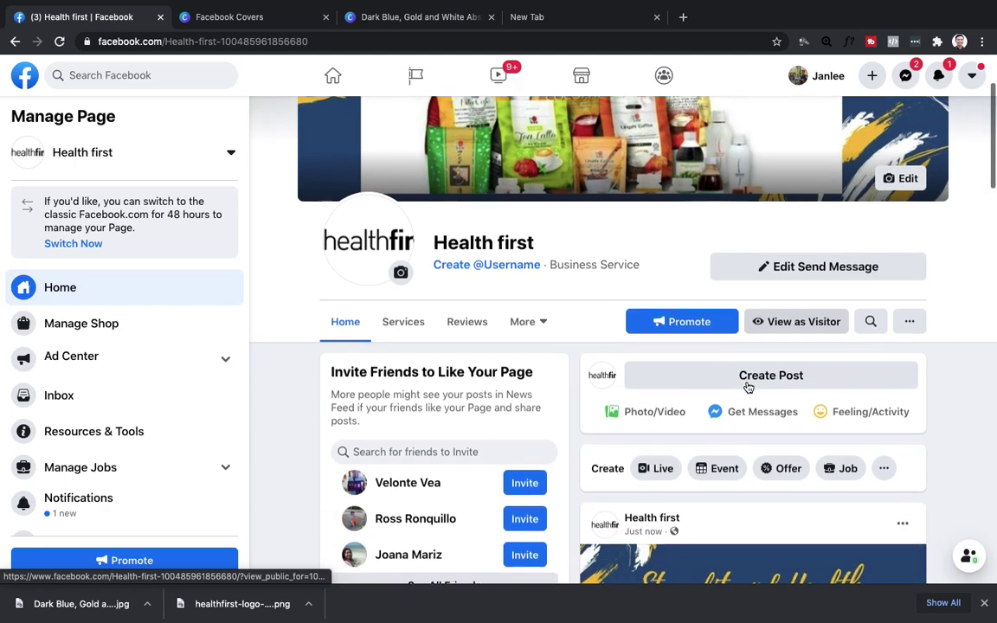
pyautogui.scroll(3, 749, 386)
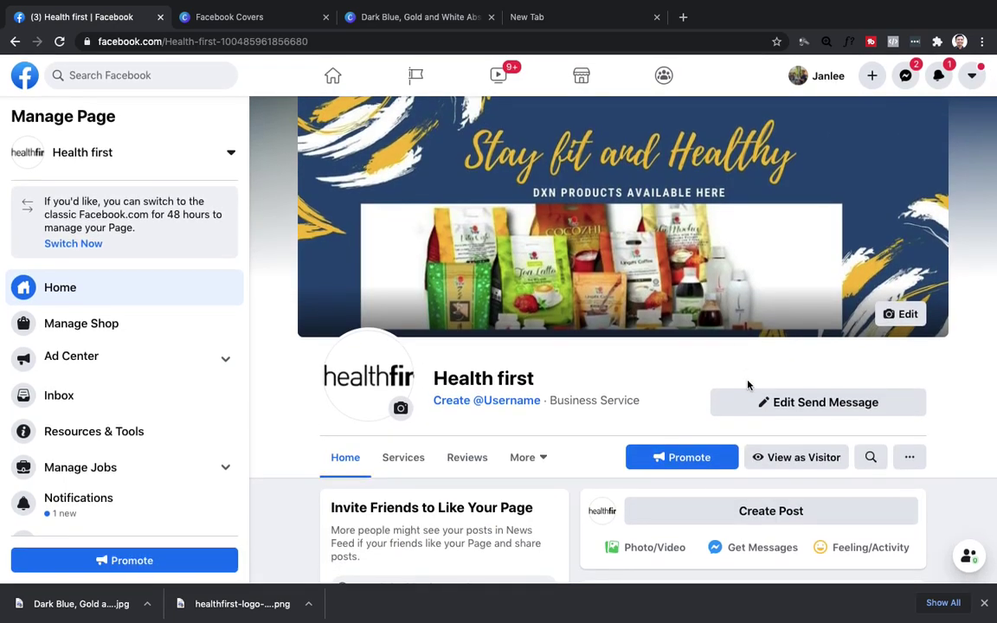
pyautogui.click(585, 12)
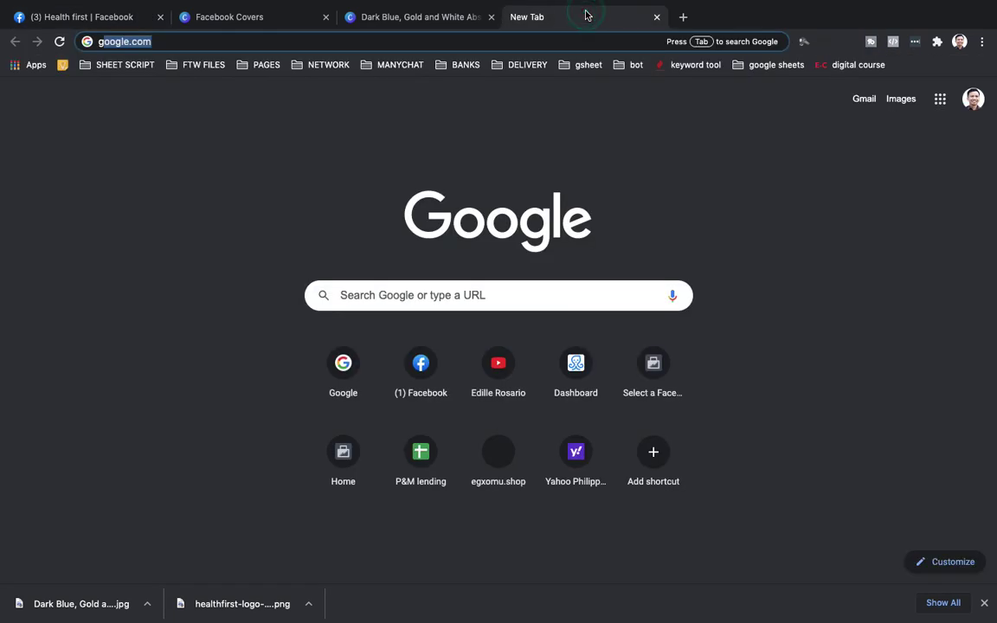
pyautogui.press('BackSpace')
pyautogui.write('g')
pyautogui.press('Return')
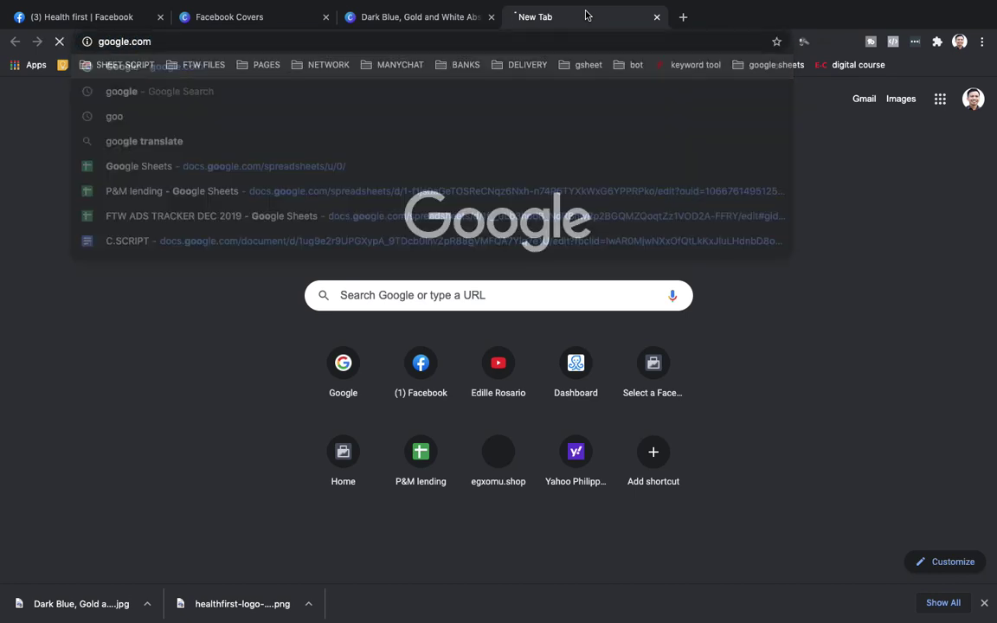
# Search 'business suite app android' and open the Facebook Business Suite Google Play listing.
pyautogui.write('b')
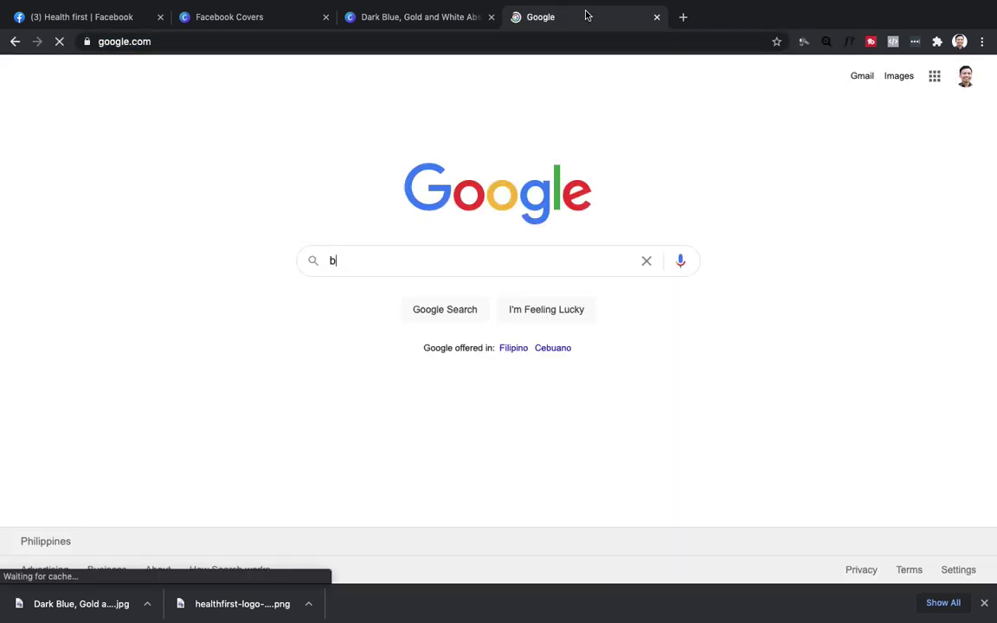
pyautogui.write('usiness ')
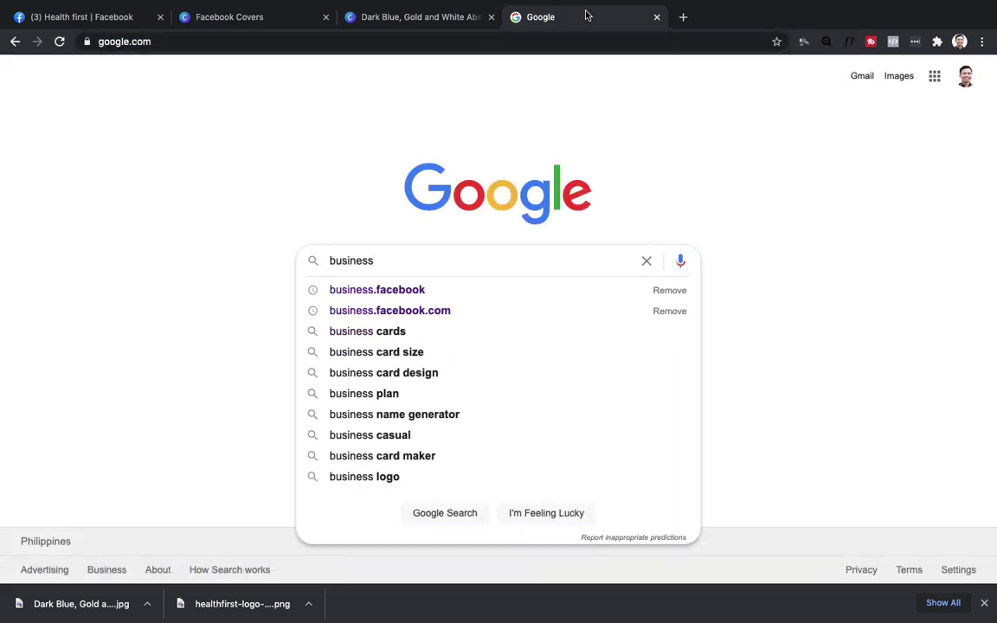
pyautogui.write('suite app')
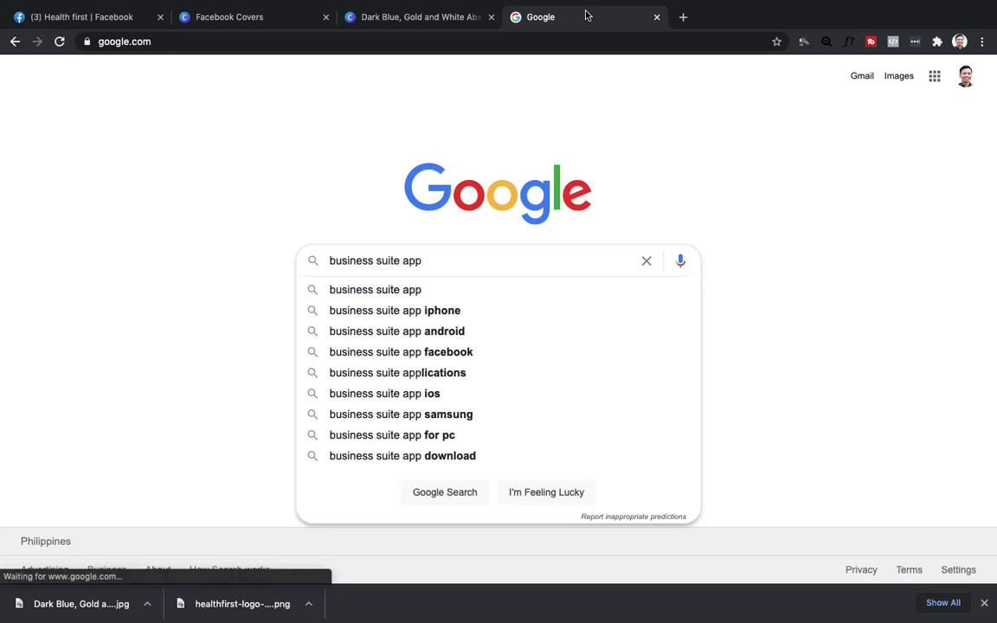
pyautogui.click(440, 331)
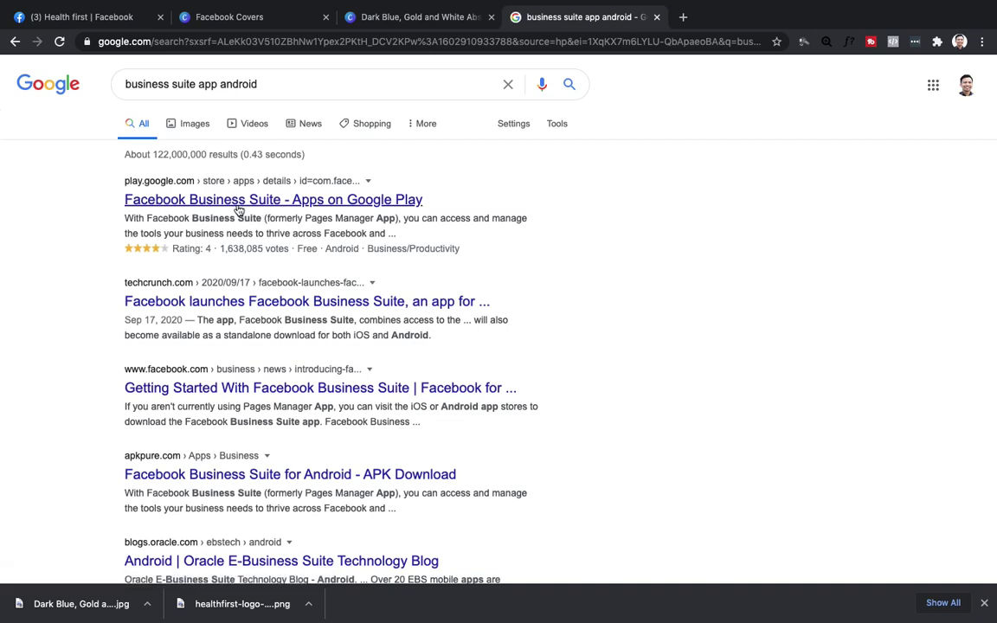
pyautogui.click(238, 208)
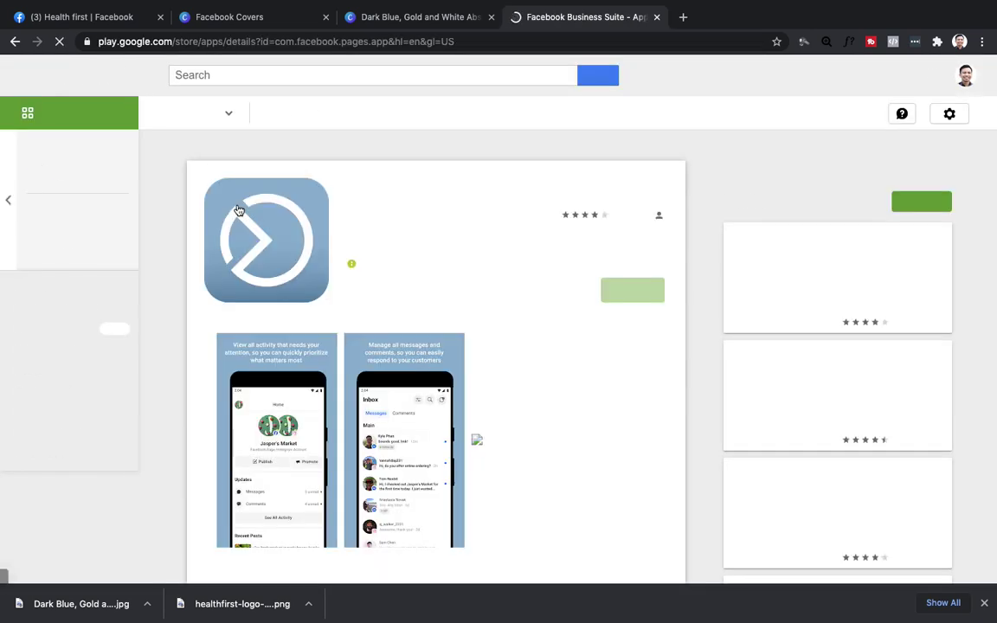
# Check that the Facebook Business Suite Play listing shows Installed with a 4.0 rating.
pyautogui.scroll(-1, 277, 251)
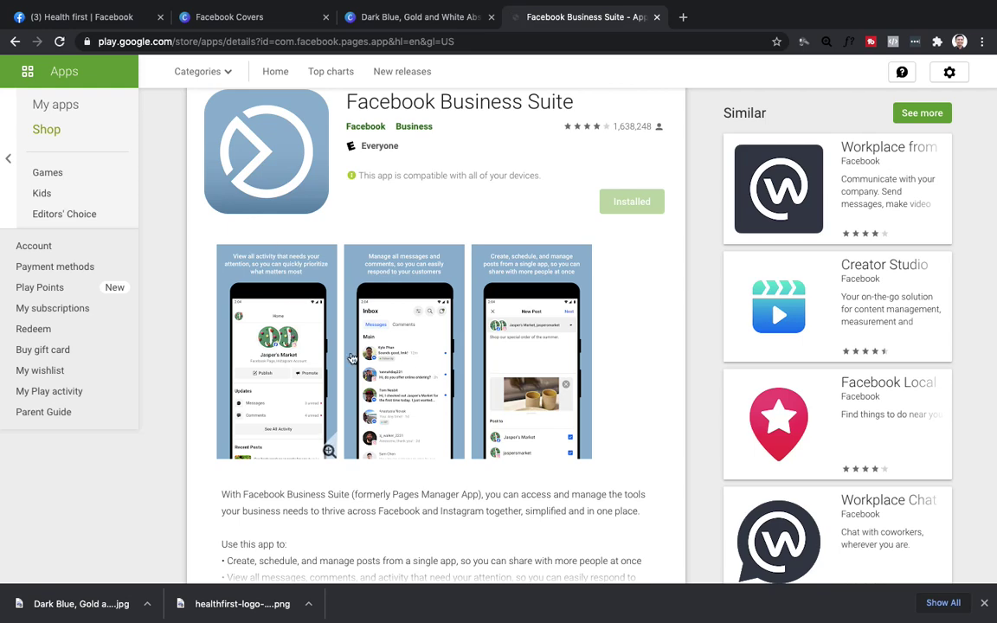
pyautogui.scroll(-1, 461, 386)
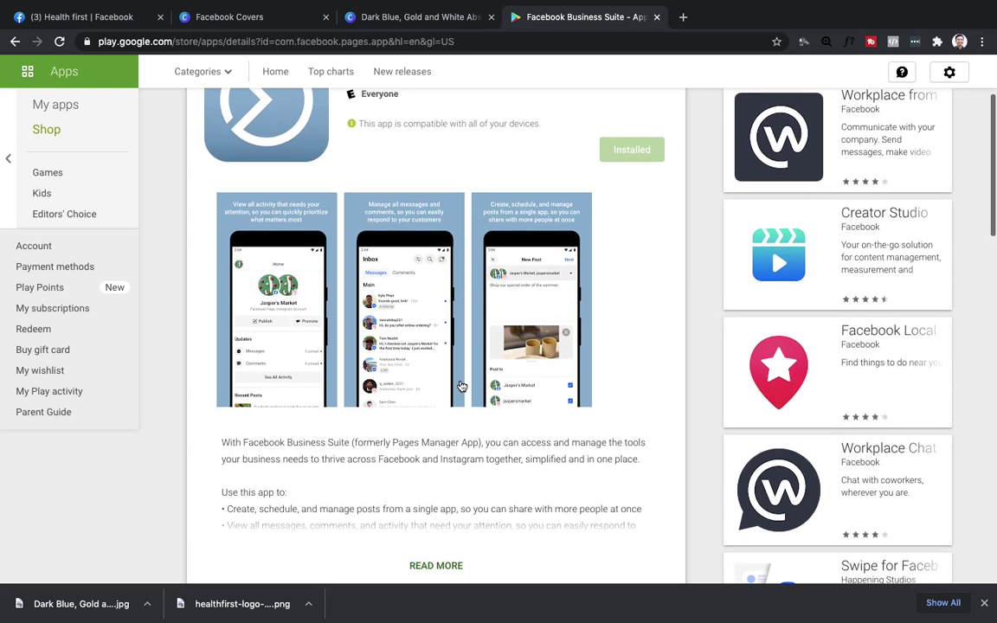
pyautogui.scroll(-2, 461, 386)
pyautogui.scroll(3, 461, 386)
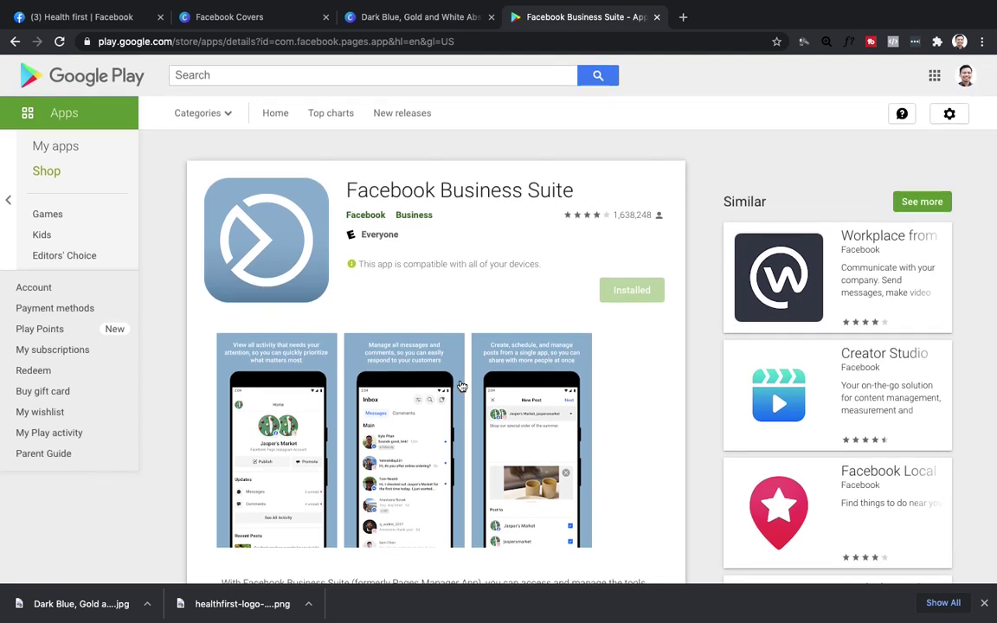
pyautogui.scroll(-1, 461, 385)
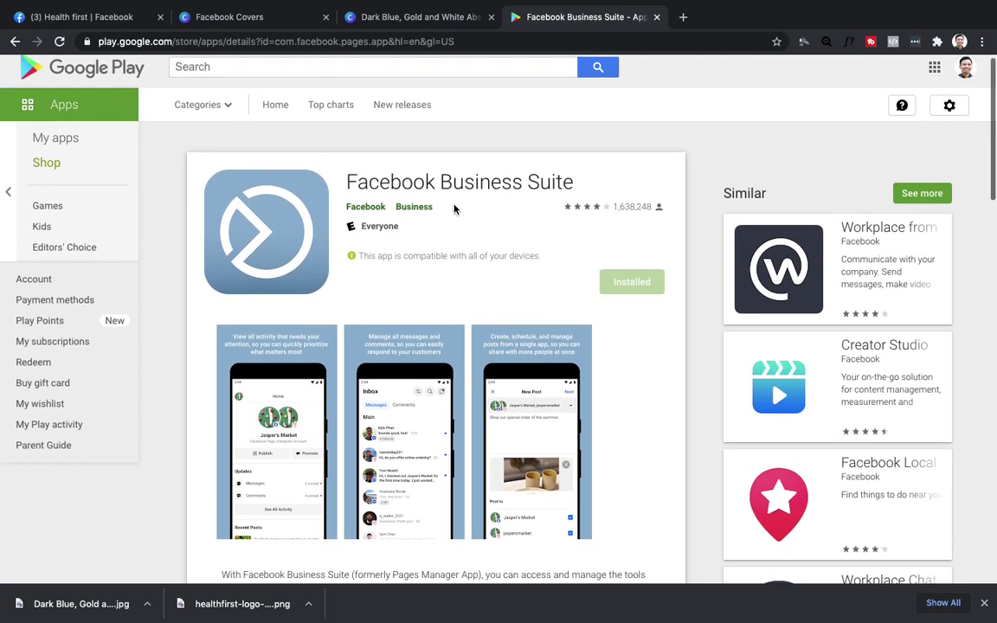
pyautogui.scroll(-5, 464, 422)
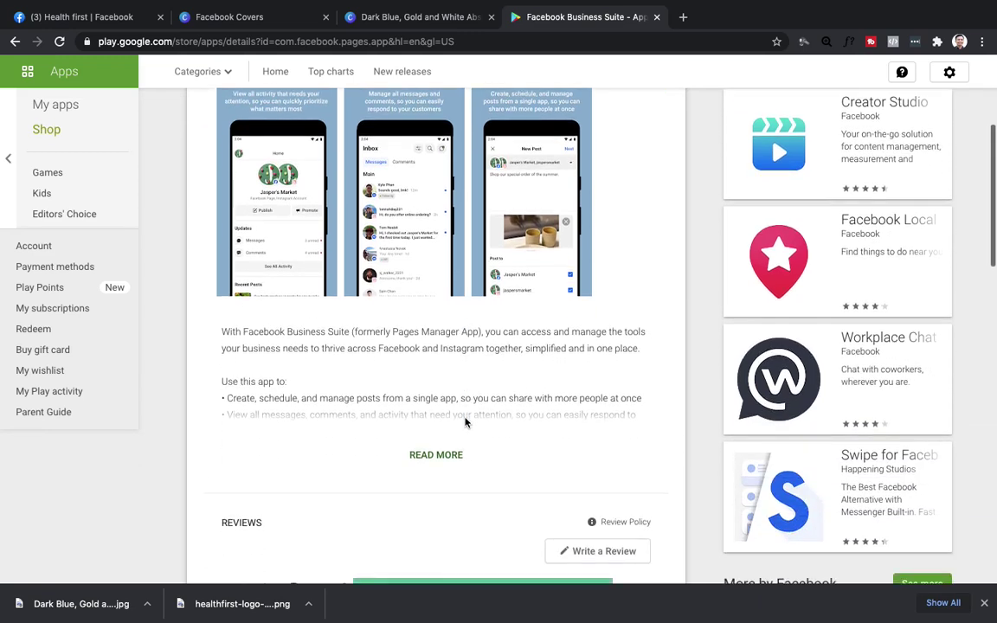
pyautogui.scroll(-4, 464, 420)
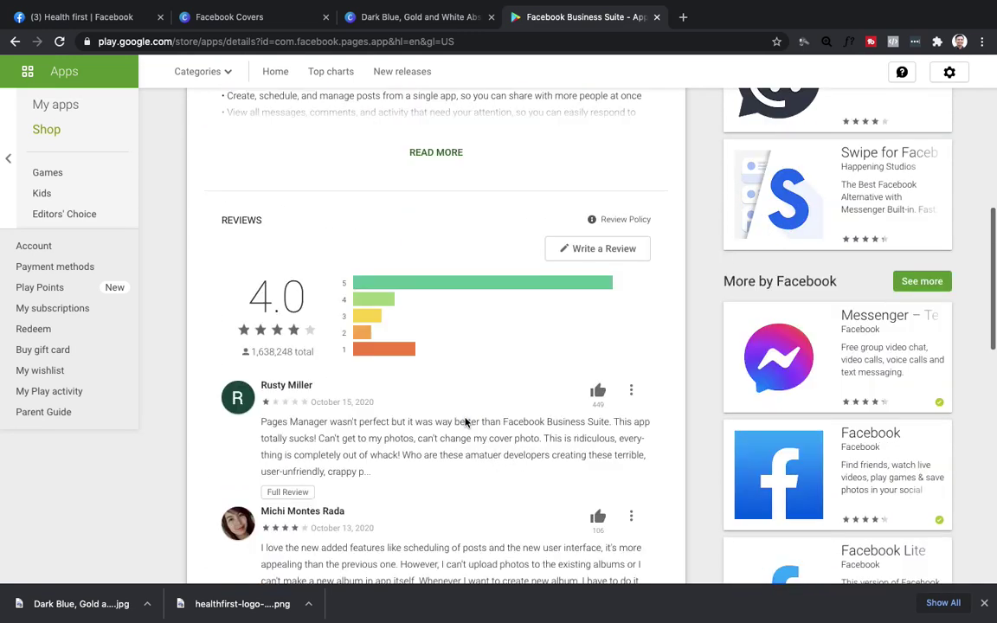
pyautogui.scroll(10, 464, 419)
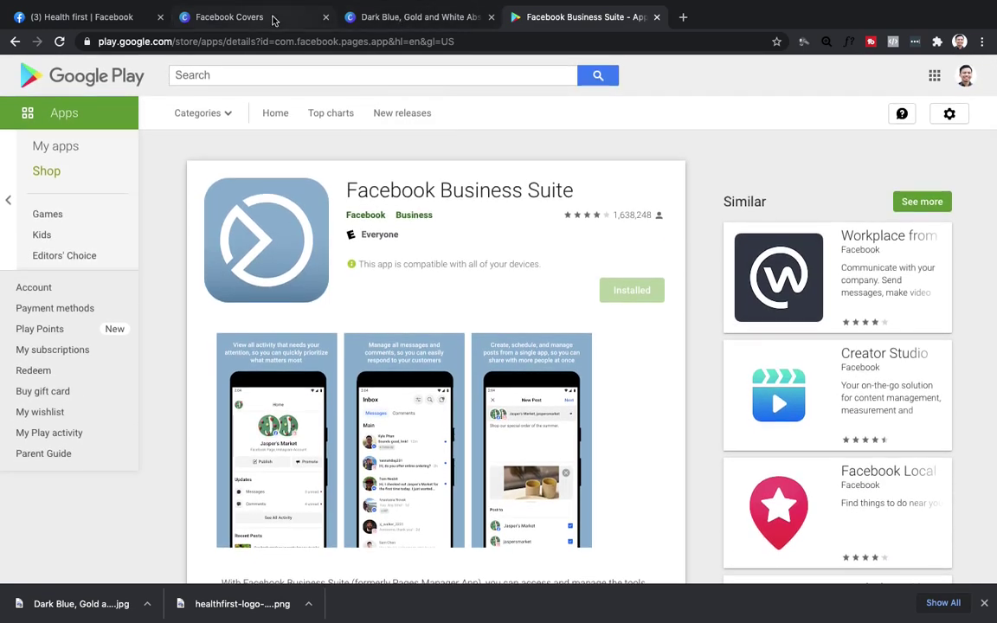
pyautogui.click(248, 17)
pyautogui.click(86, 17)
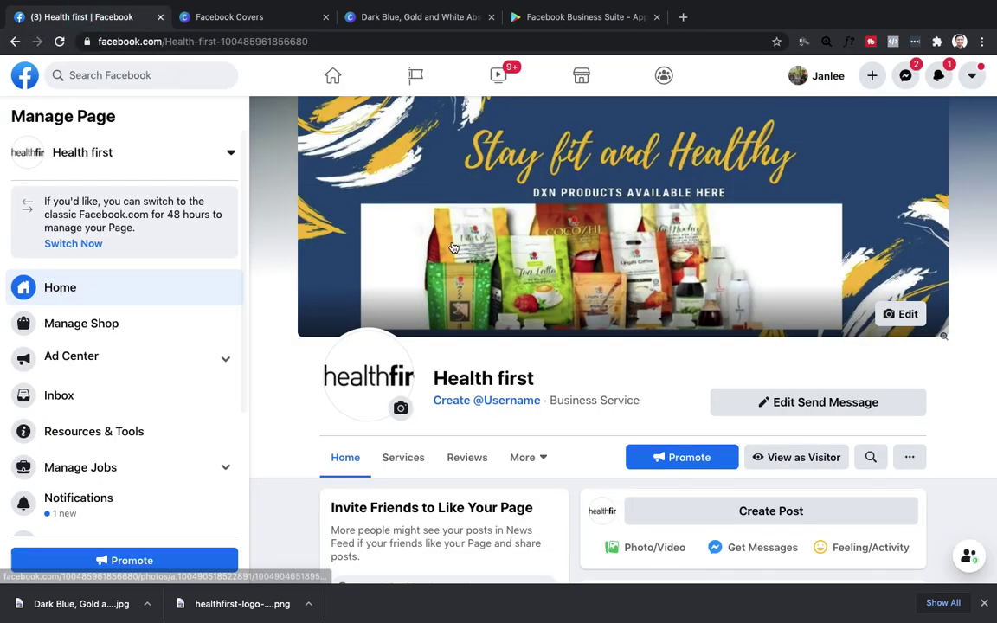
pyautogui.scroll(-2, 451, 247)
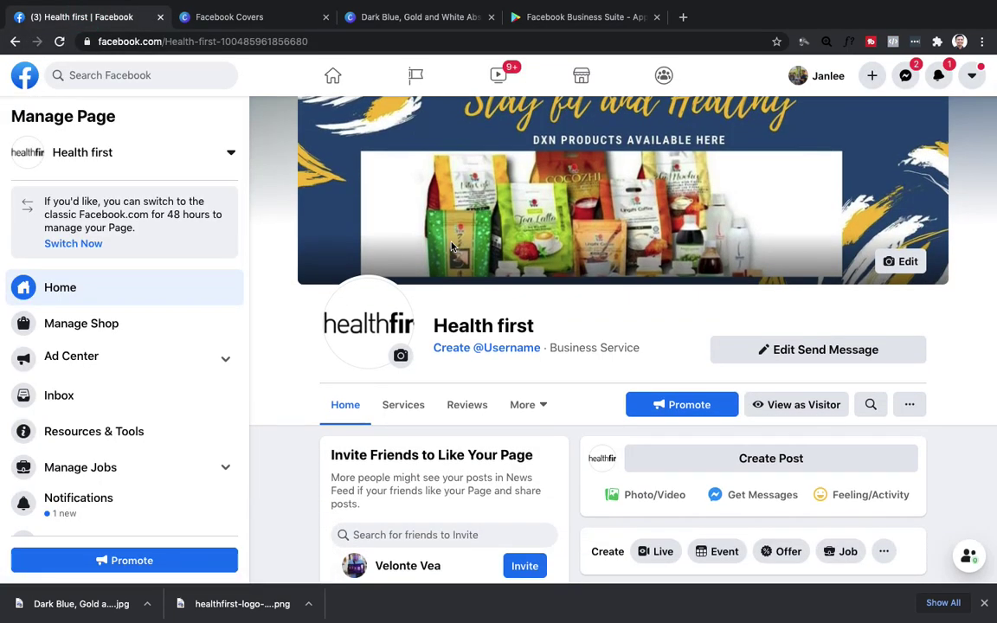
pyautogui.scroll(-1, 657, 401)
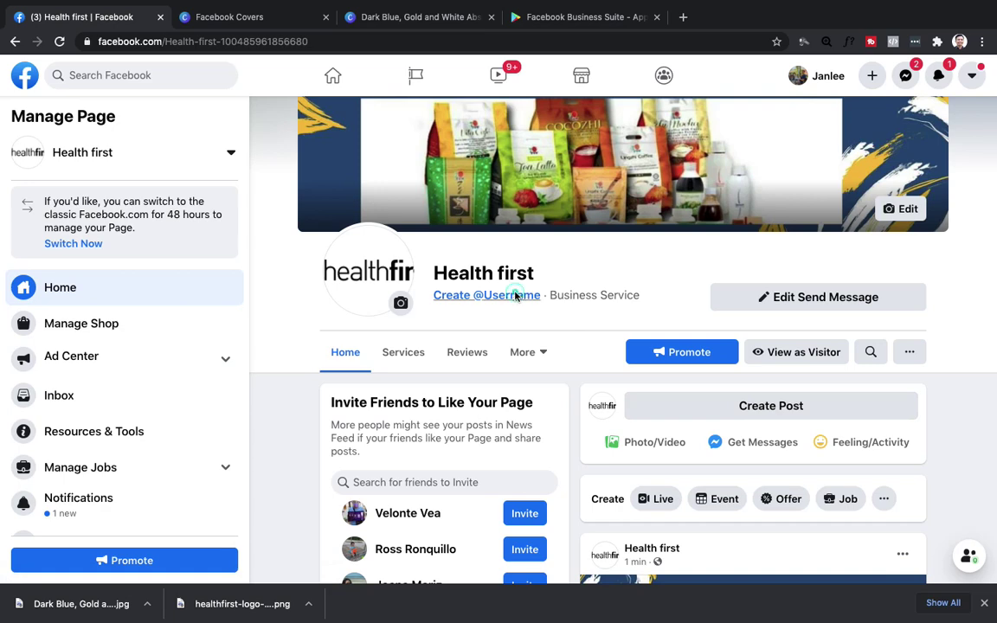
pyautogui.click(517, 296)
# Enter 'healthfirst' as the page username and try adding an underscore.
pyautogui.click(347, 370)
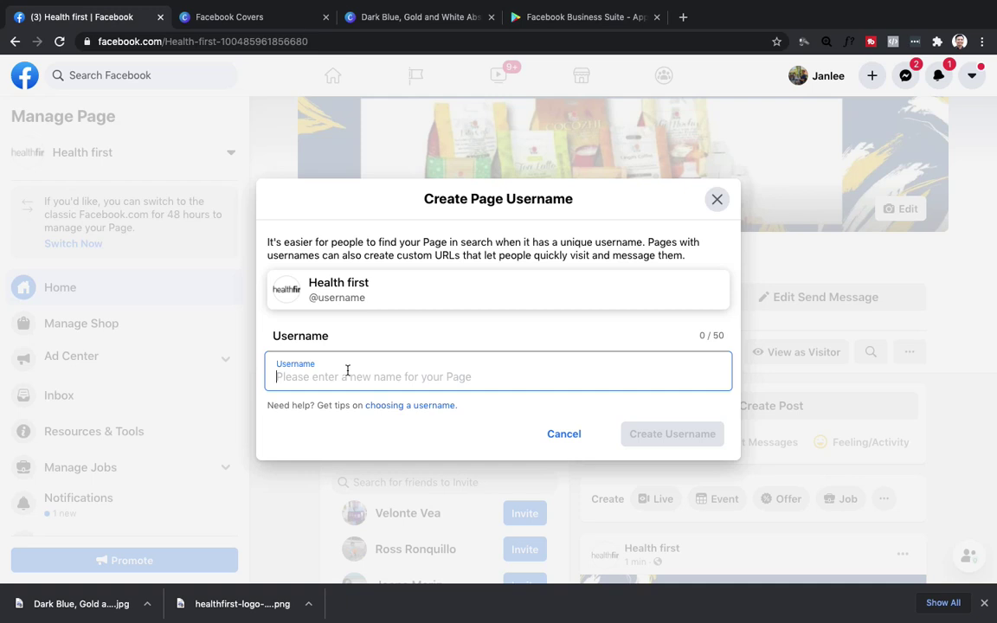
pyautogui.write('healthfi')
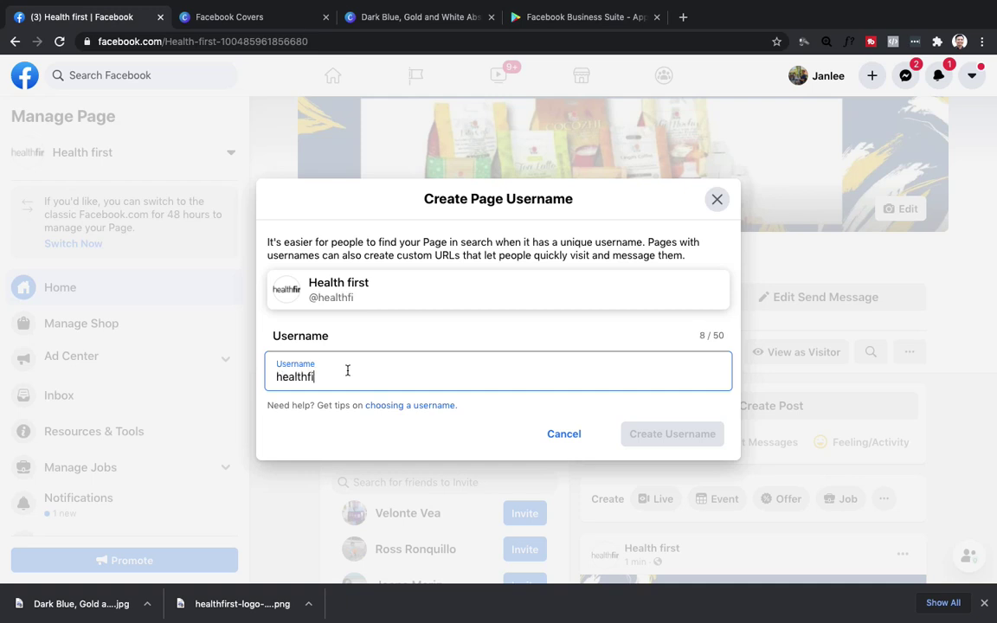
pyautogui.write('rst')
pyautogui.click(583, 376)
pyautogui.press('Left')
pyautogui.press('Left')
pyautogui.press('Left')
pyautogui.press('Left')
pyautogui.press('Left')
pyautogui.write('_')
pyautogui.click(474, 373)
pyautogui.press('Home')
pyautogui.write('@')
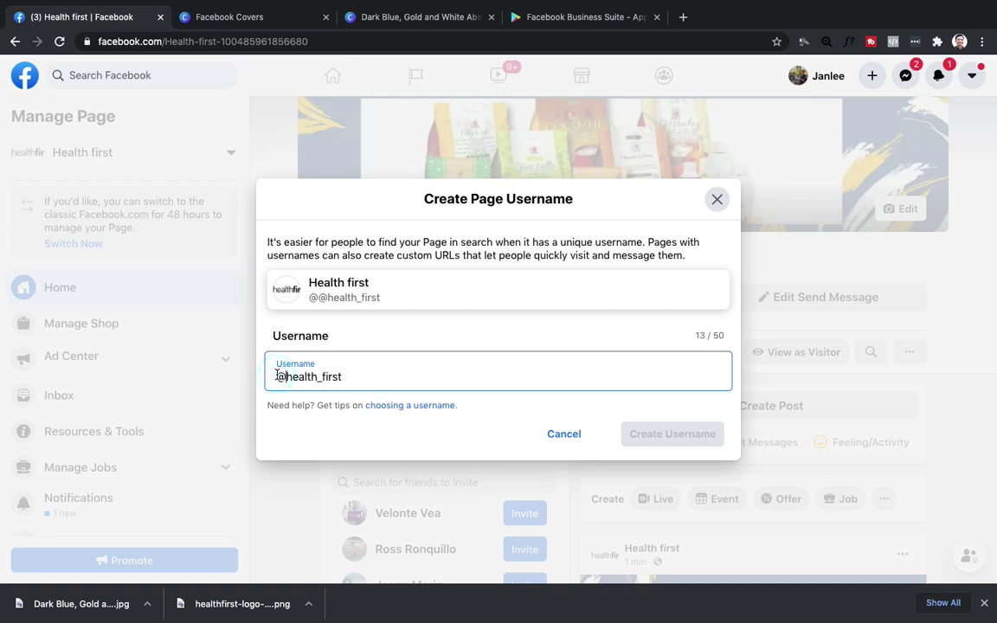
pyautogui.click(356, 377)
pyautogui.write('_')
pyautogui.press('BackSpace')
pyautogui.press('BackSpace')
pyautogui.press('BackSpace')
pyautogui.press('BackSpace')
pyautogui.press('BackSpace')
pyautogui.press('BackSpace')
pyautogui.press('BackSpace')
pyautogui.write('fit')
pyautogui.press('BackSpace')
pyautogui.press('BackSpace')
pyautogui.press('BackSpace')
pyautogui.write('h_')
pyautogui.press('BackSpace')
pyautogui.write('stayfit')
pyautogui.press('BackSpace')
pyautogui.press('BackSpace')
pyautogui.press('BackSpace')
pyautogui.press('BackSpace')
pyautogui.press('BackSpace')
pyautogui.press('BackSpace')
pyautogui.press('BackSpace')
pyautogui.press('BackSpace')
pyautogui.write('hfirst')
pyautogui.click(429, 409)
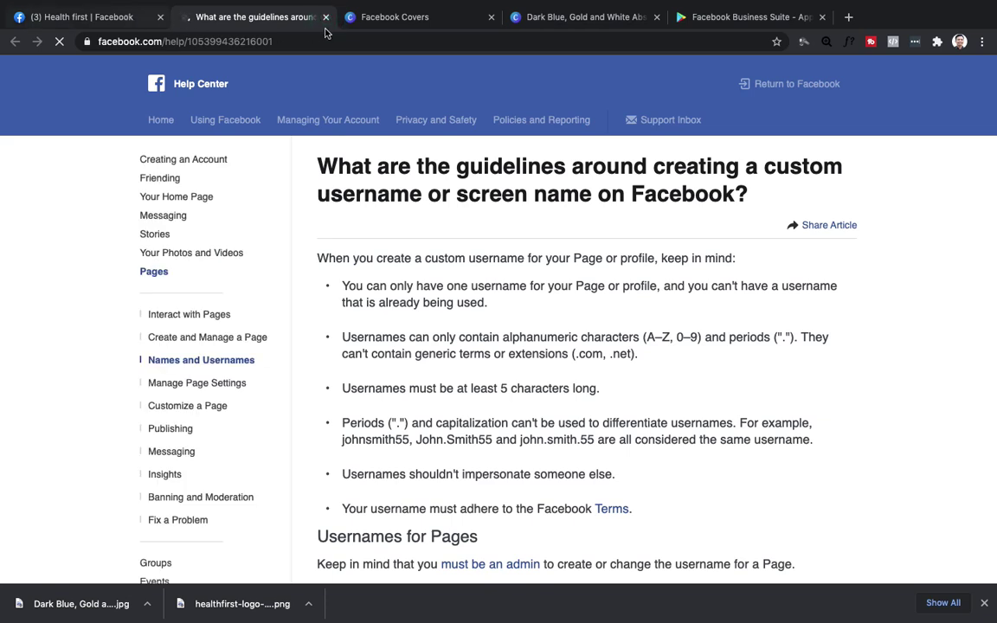
pyautogui.click(327, 16)
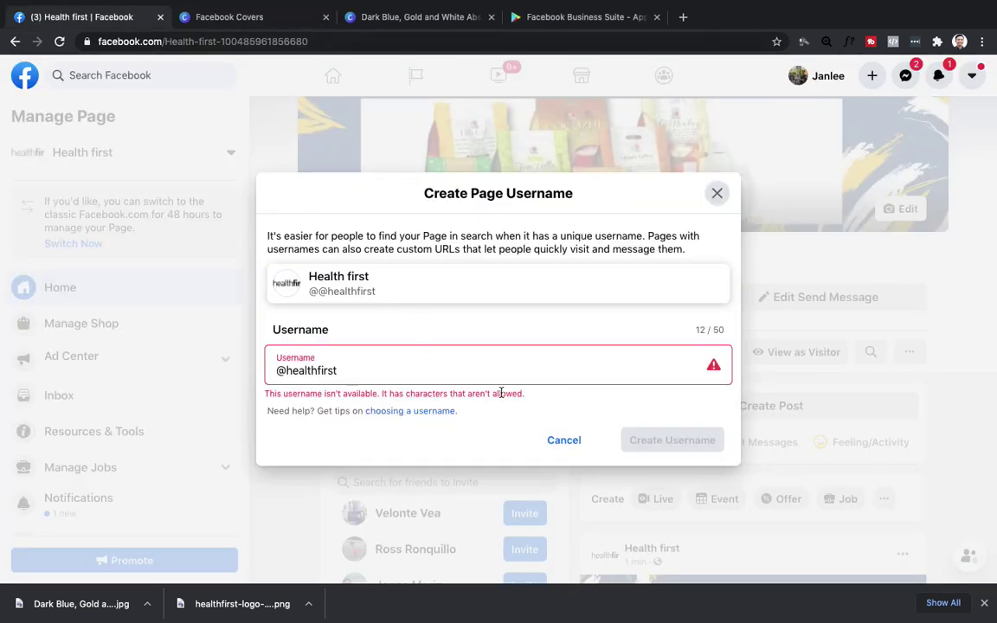
pyautogui.click(365, 374)
pyautogui.press('BackSpace')
pyautogui.press('BackSpace')
pyautogui.press('BackSpace')
pyautogui.press('BackSpace')
pyautogui.press('BackSpace')
pyautogui.press('BackSpace')
pyautogui.press('BackSpace')
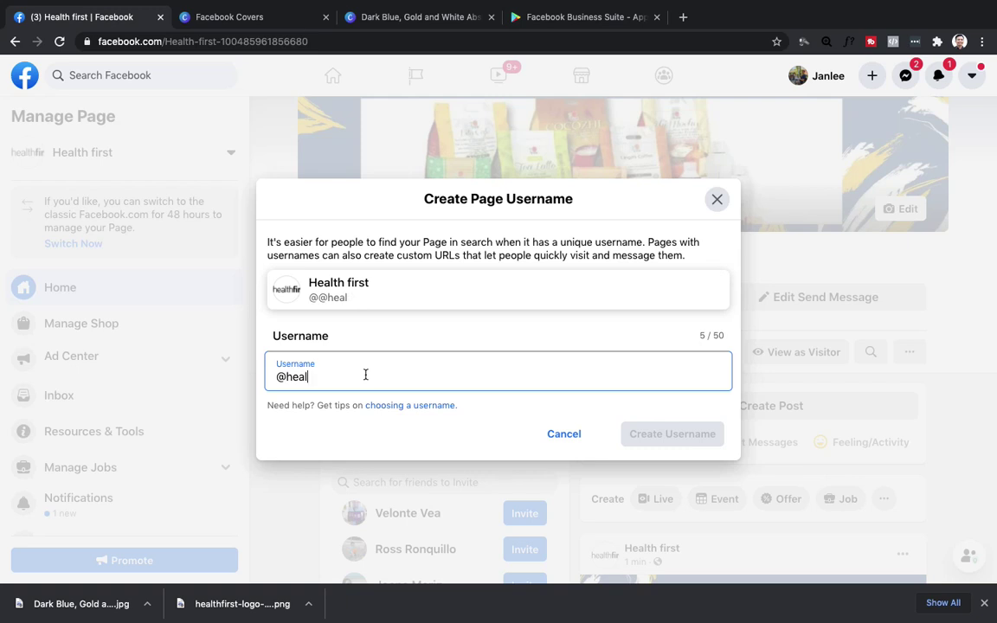
pyautogui.write('thstayfit')
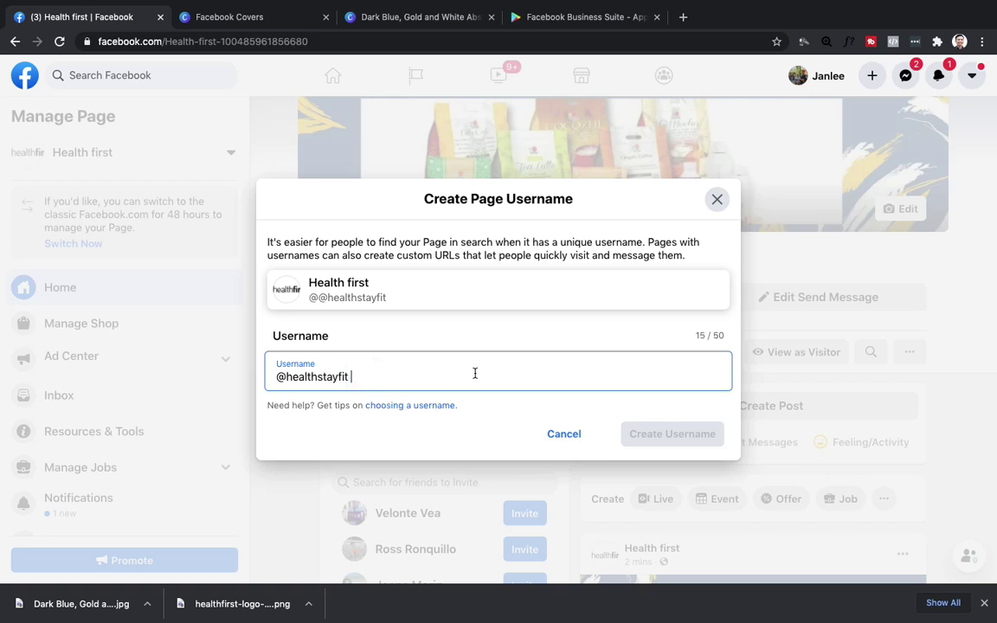
pyautogui.press('BackSpace')
pyautogui.press('BackSpace')
pyautogui.press('BackSpace')
pyautogui.press('BackSpace')
pyautogui.press('BackSpace')
pyautogui.press('BackSpace')
pyautogui.press('BackSpace')
pyautogui.press('BackSpace')
pyautogui.press('BackSpace')
pyautogui.press('BackSpace')
pyautogui.press('BackSpace')
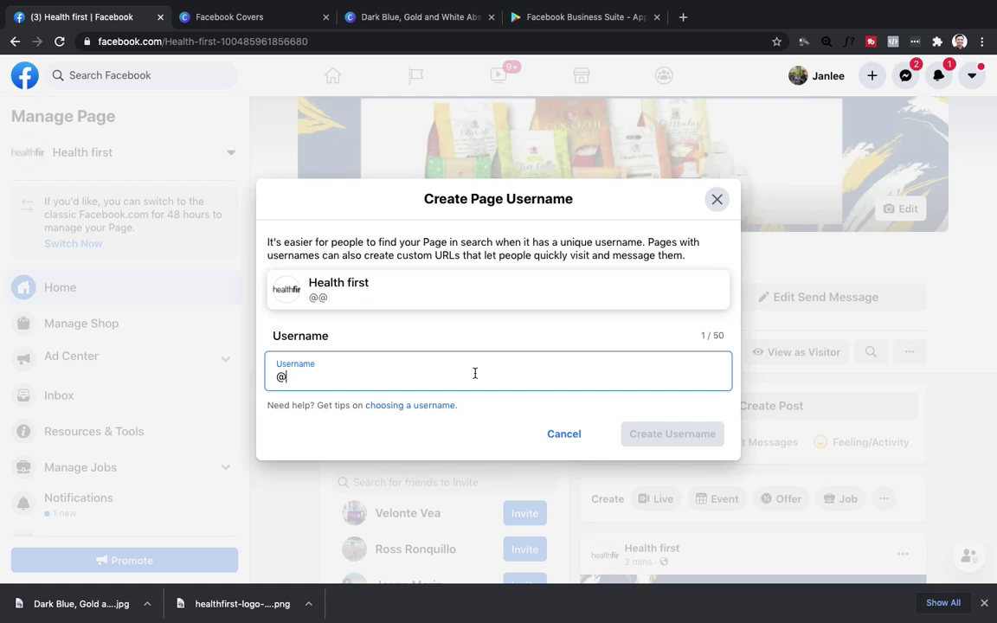
pyautogui.write('stayfitehalth')
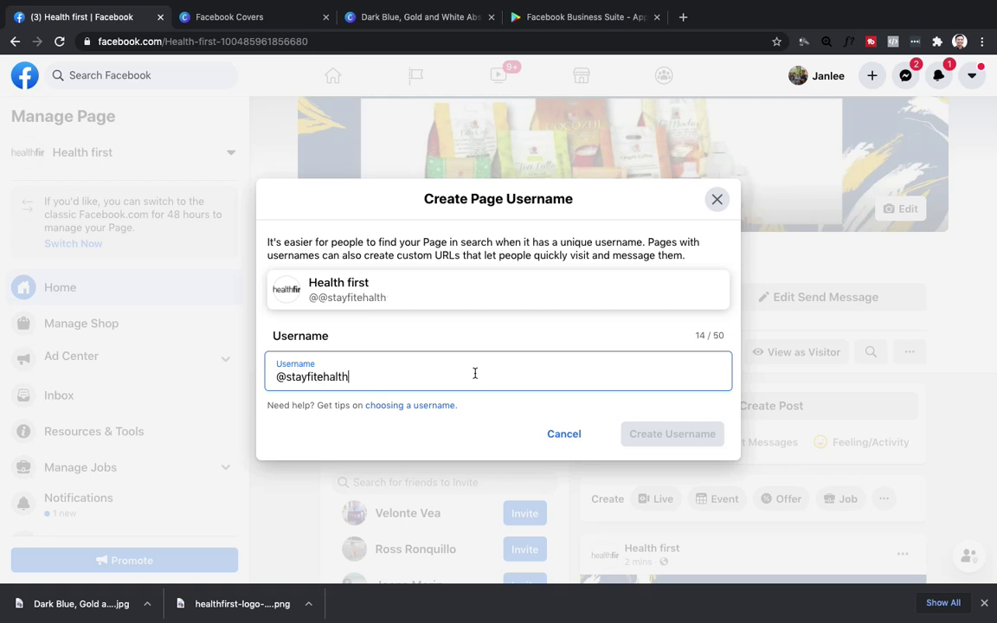
pyautogui.press('BackSpace')
pyautogui.press('BackSpace')
pyautogui.press('BackSpace')
pyautogui.press('BackSpace')
pyautogui.write('ealth')
pyautogui.press('BackSpace')
pyautogui.write('firsth')
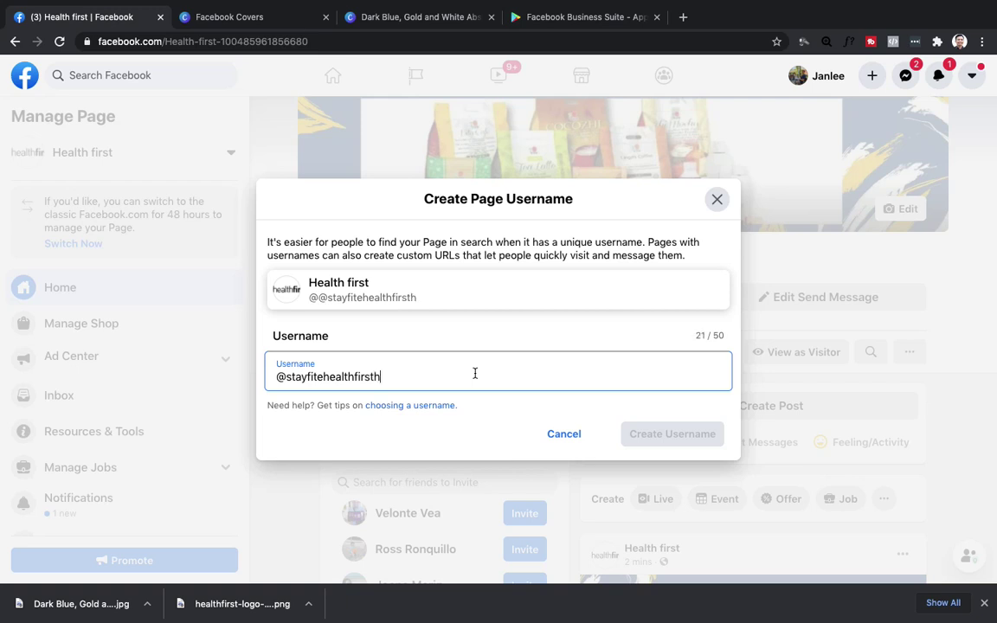
pyautogui.press('BackSpace')
pyautogui.click(400, 405)
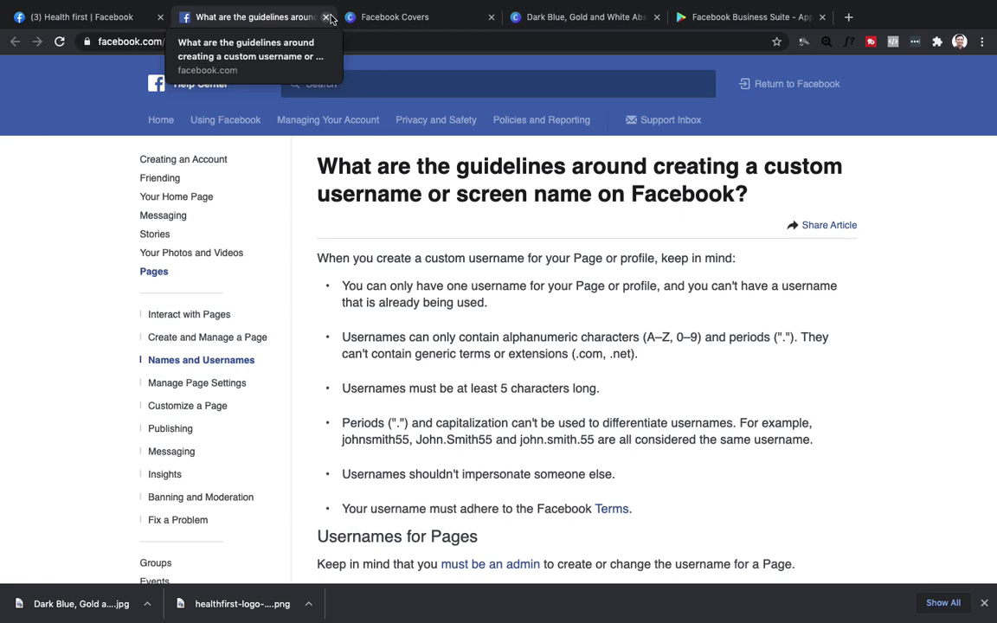
pyautogui.click(327, 18)
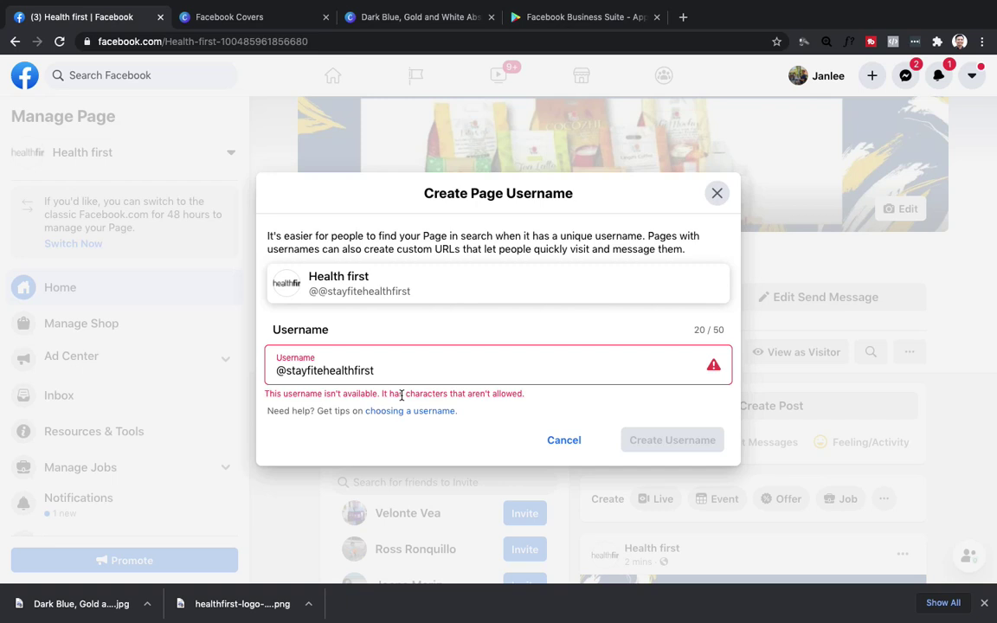
pyautogui.rightClick(280, 370)
pyautogui.click(511, 367)
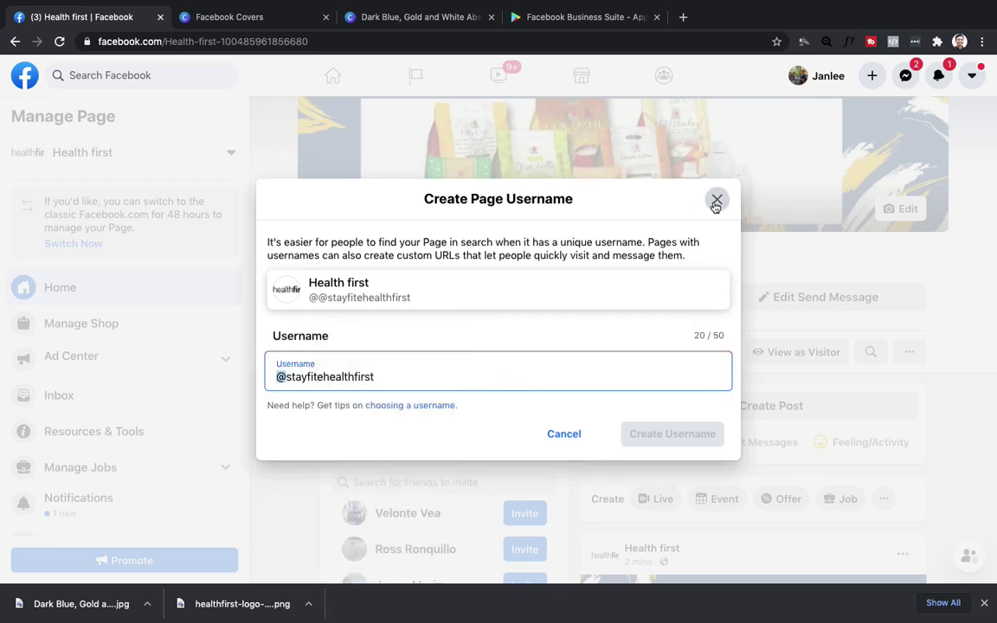
pyautogui.click(715, 200)
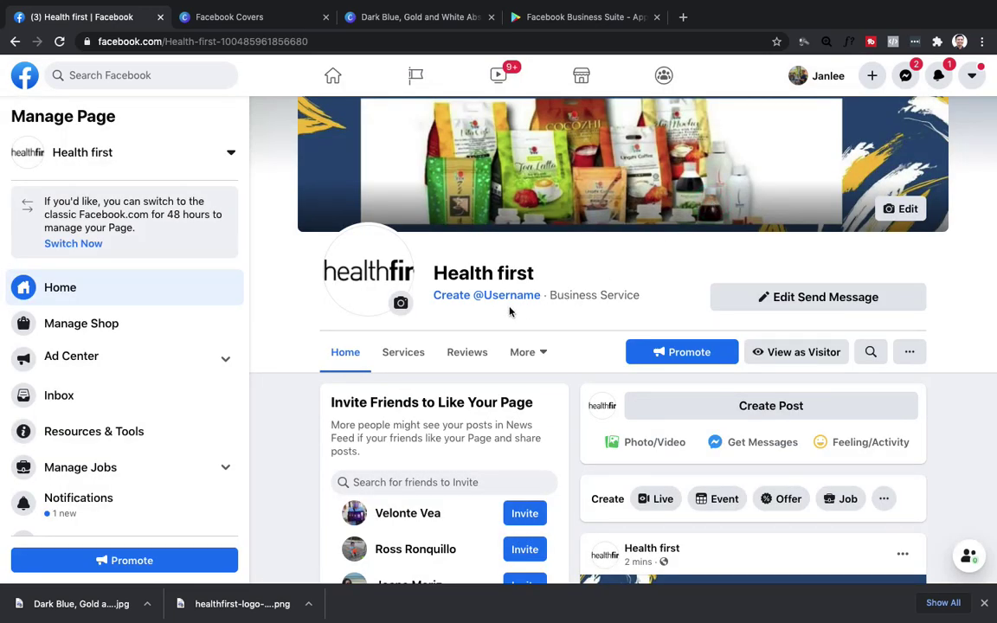
pyautogui.scroll(-3, 493, 377)
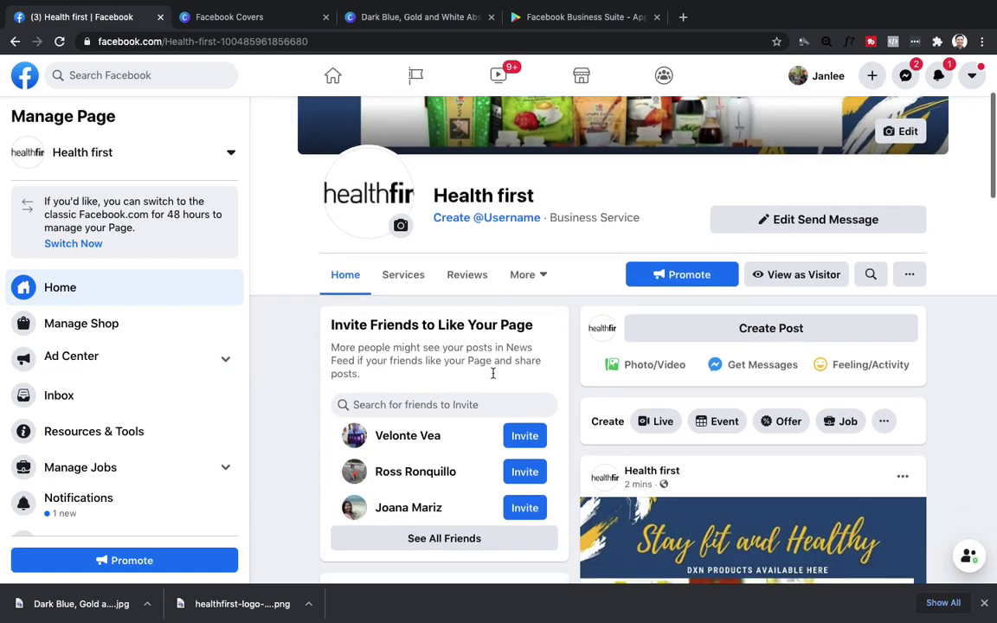
pyautogui.scroll(-6, 493, 373)
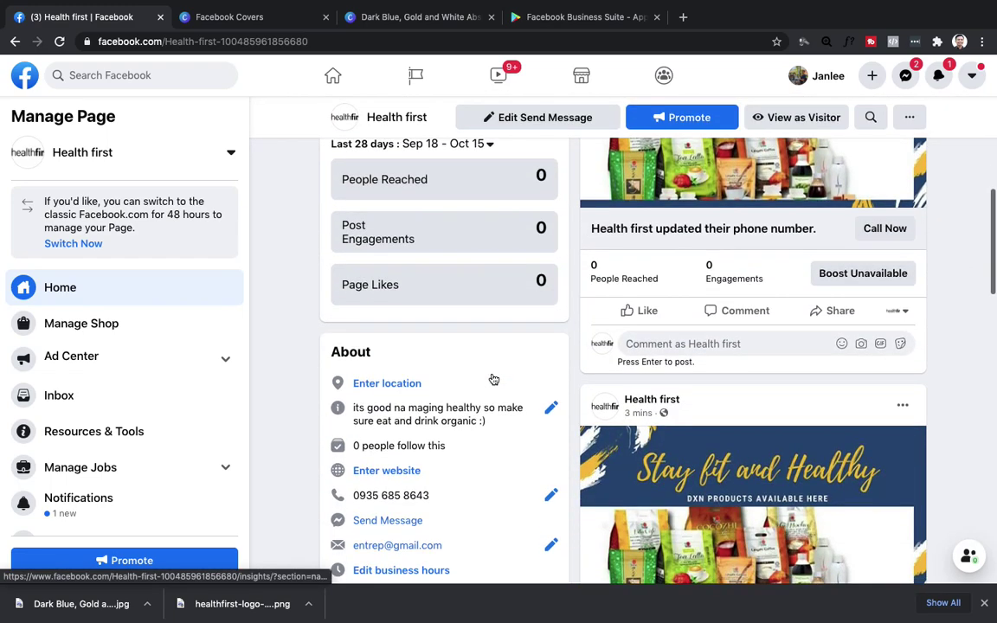
pyautogui.scroll(-5, 494, 379)
pyautogui.scroll(6, 493, 379)
pyautogui.scroll(-1, 493, 379)
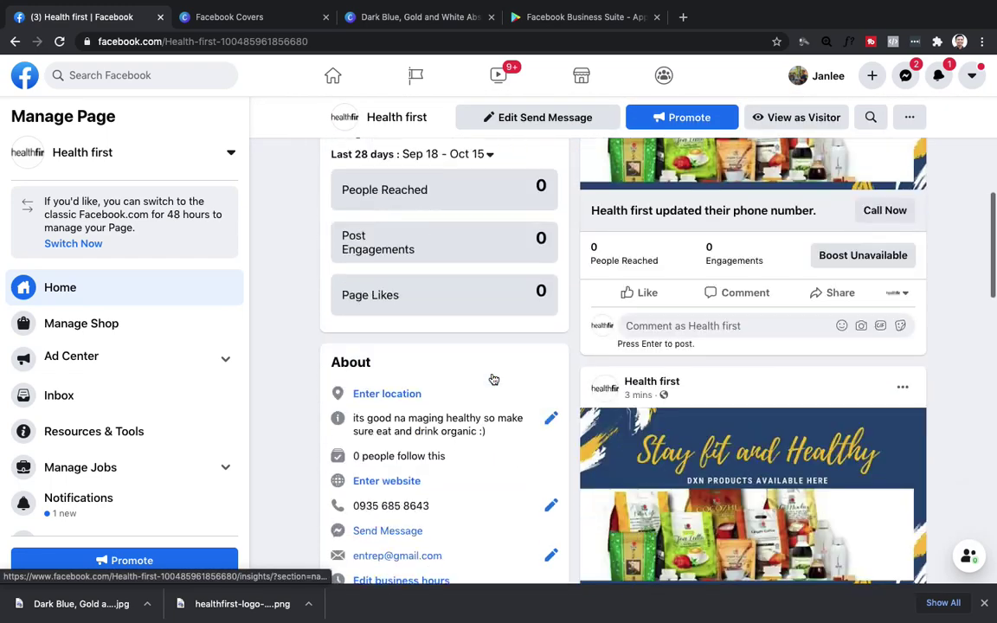
pyautogui.scroll(-3, 493, 379)
pyautogui.scroll(10, 493, 379)
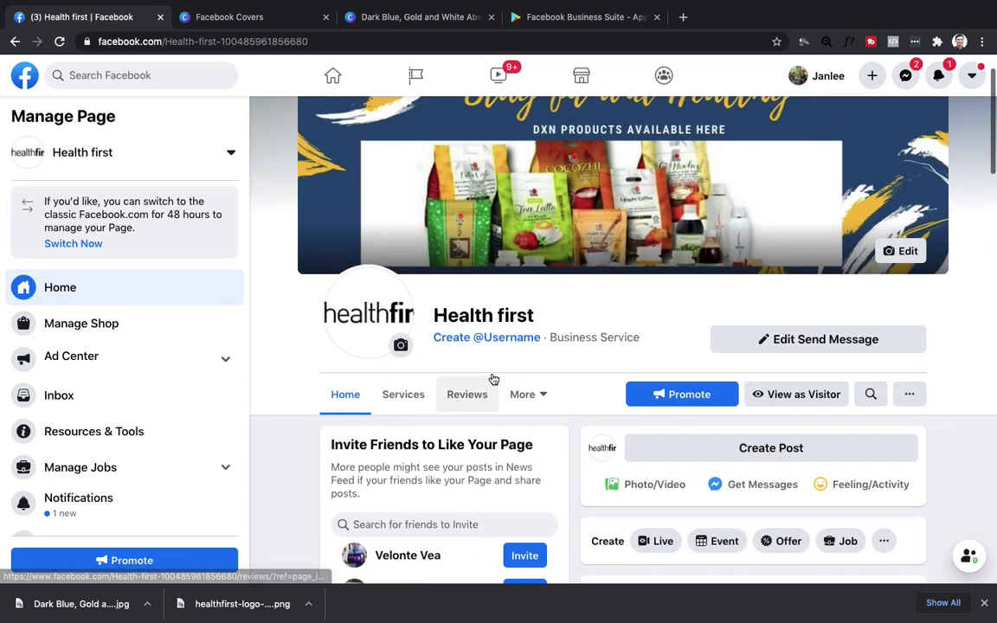
pyautogui.scroll(2, 493, 379)
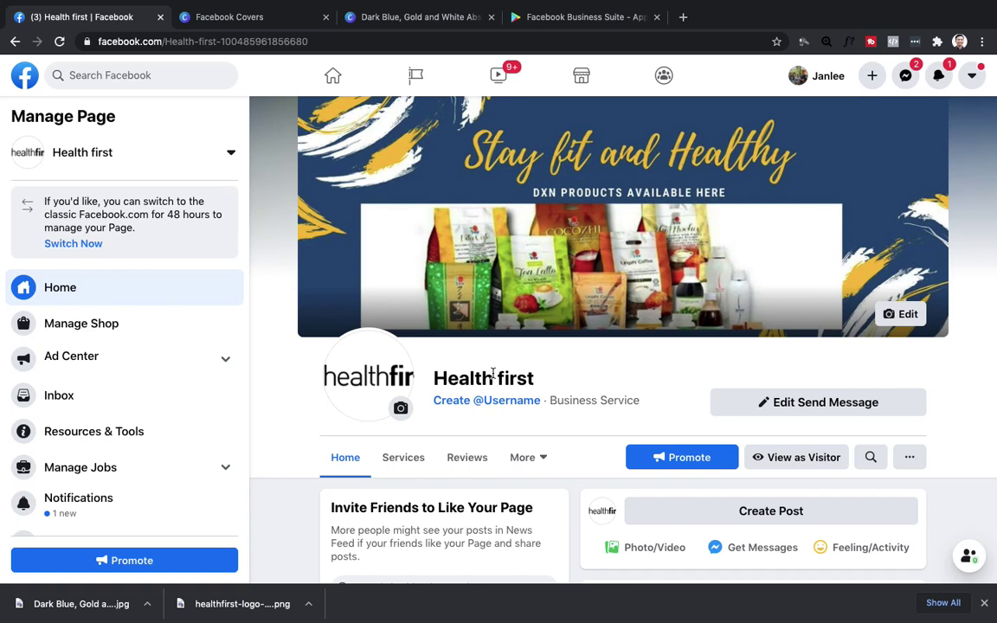
pyautogui.moveTo(167, 5)
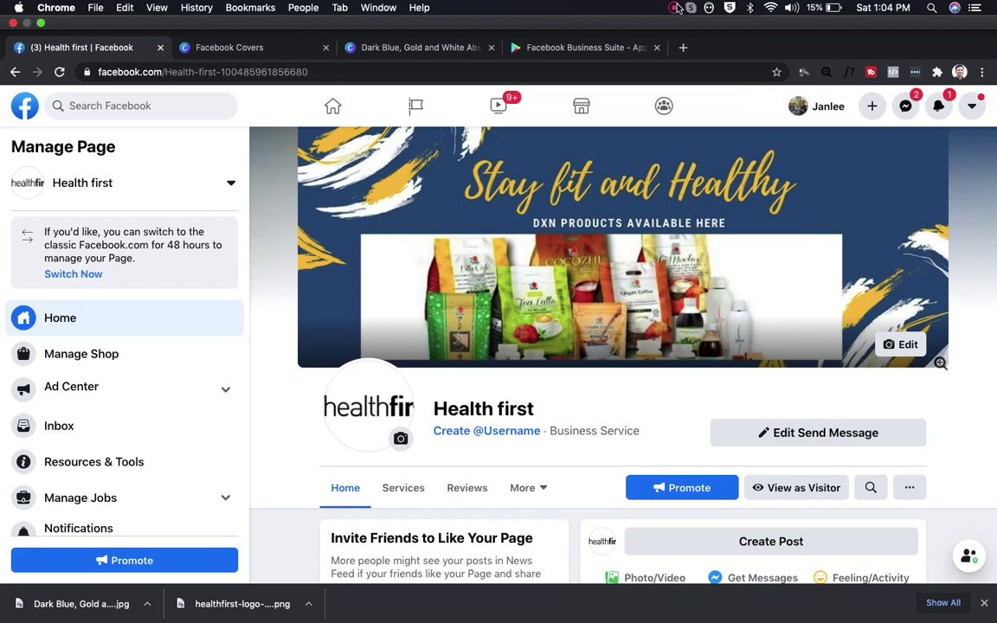
pyautogui.click(677, 8)
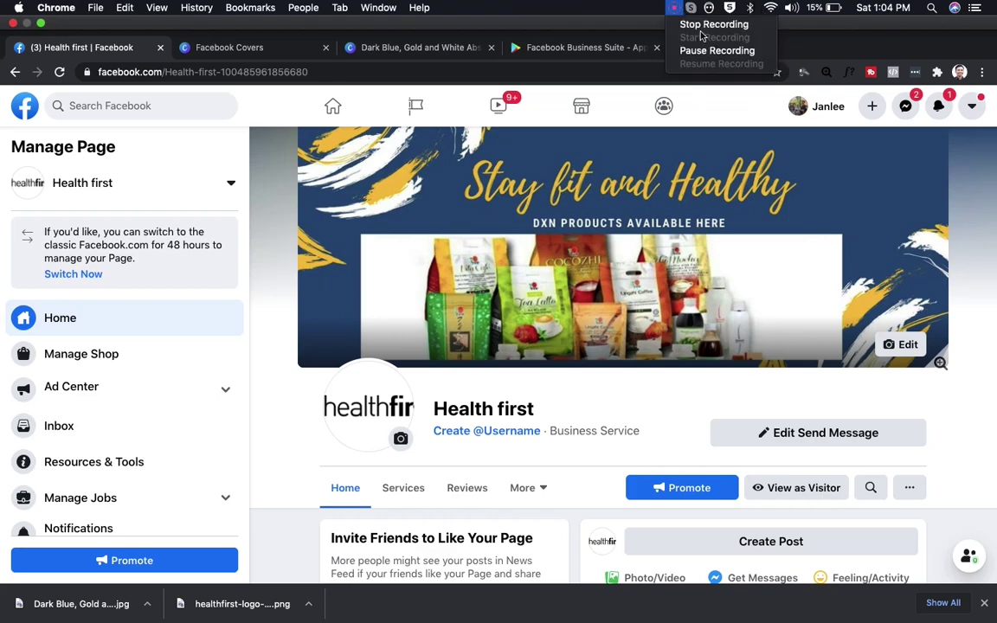